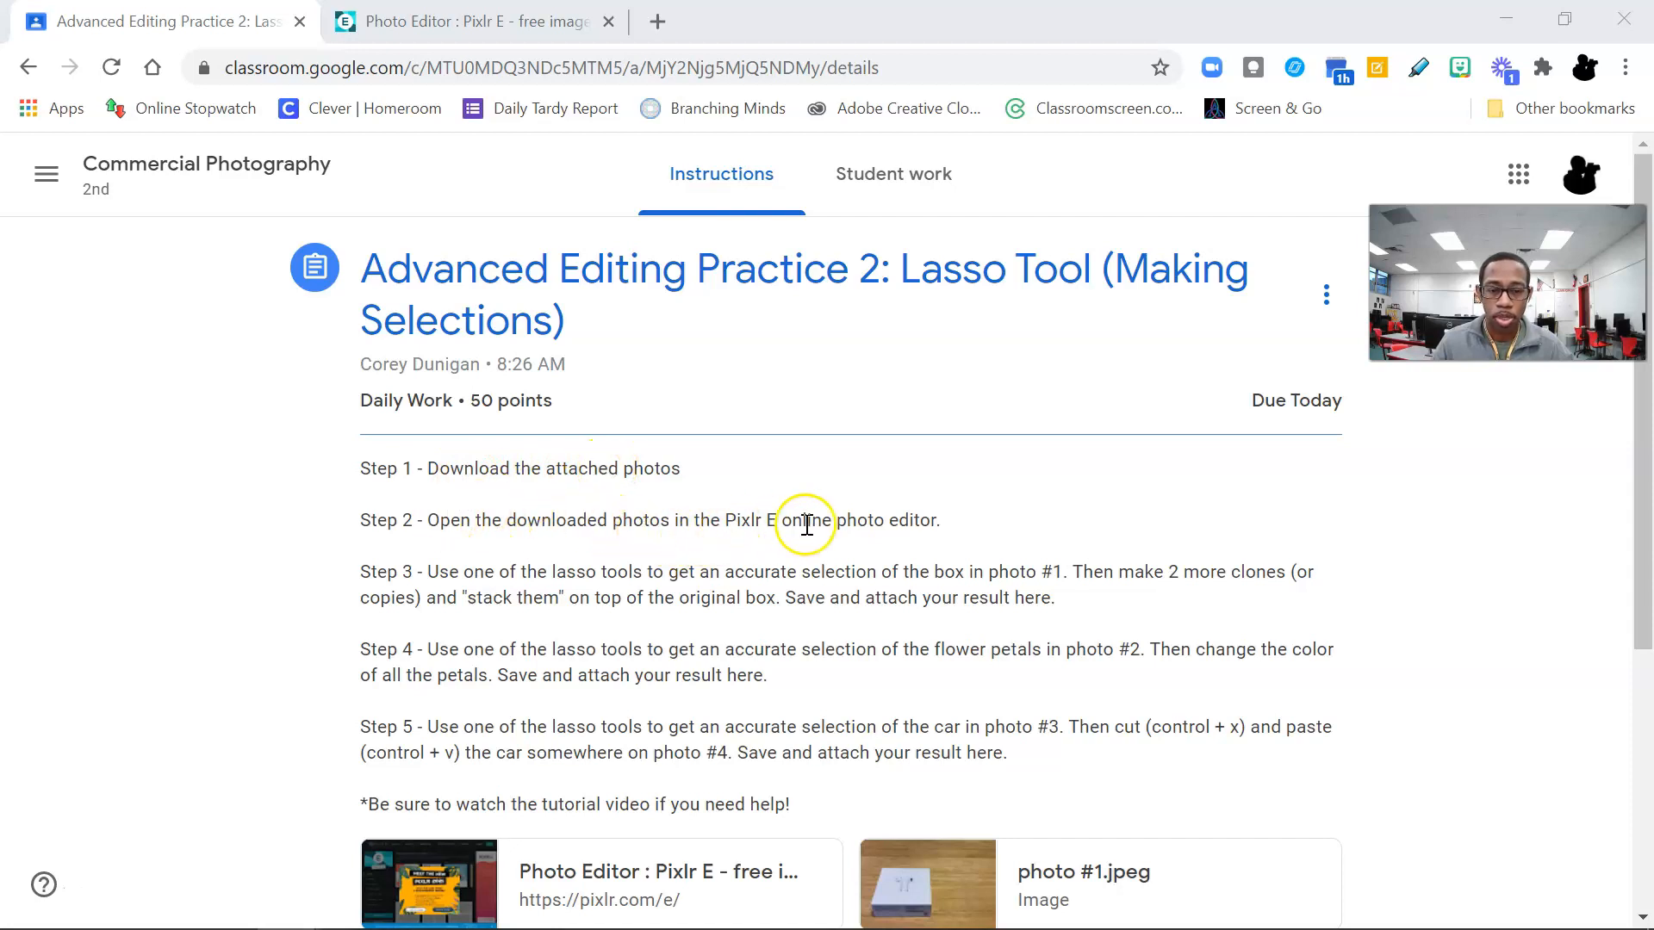
# Step: Open the assignment's photo #1.jpeg attachment in a new window, download it, and close its Drive tab
pyautogui.click(473, 21)
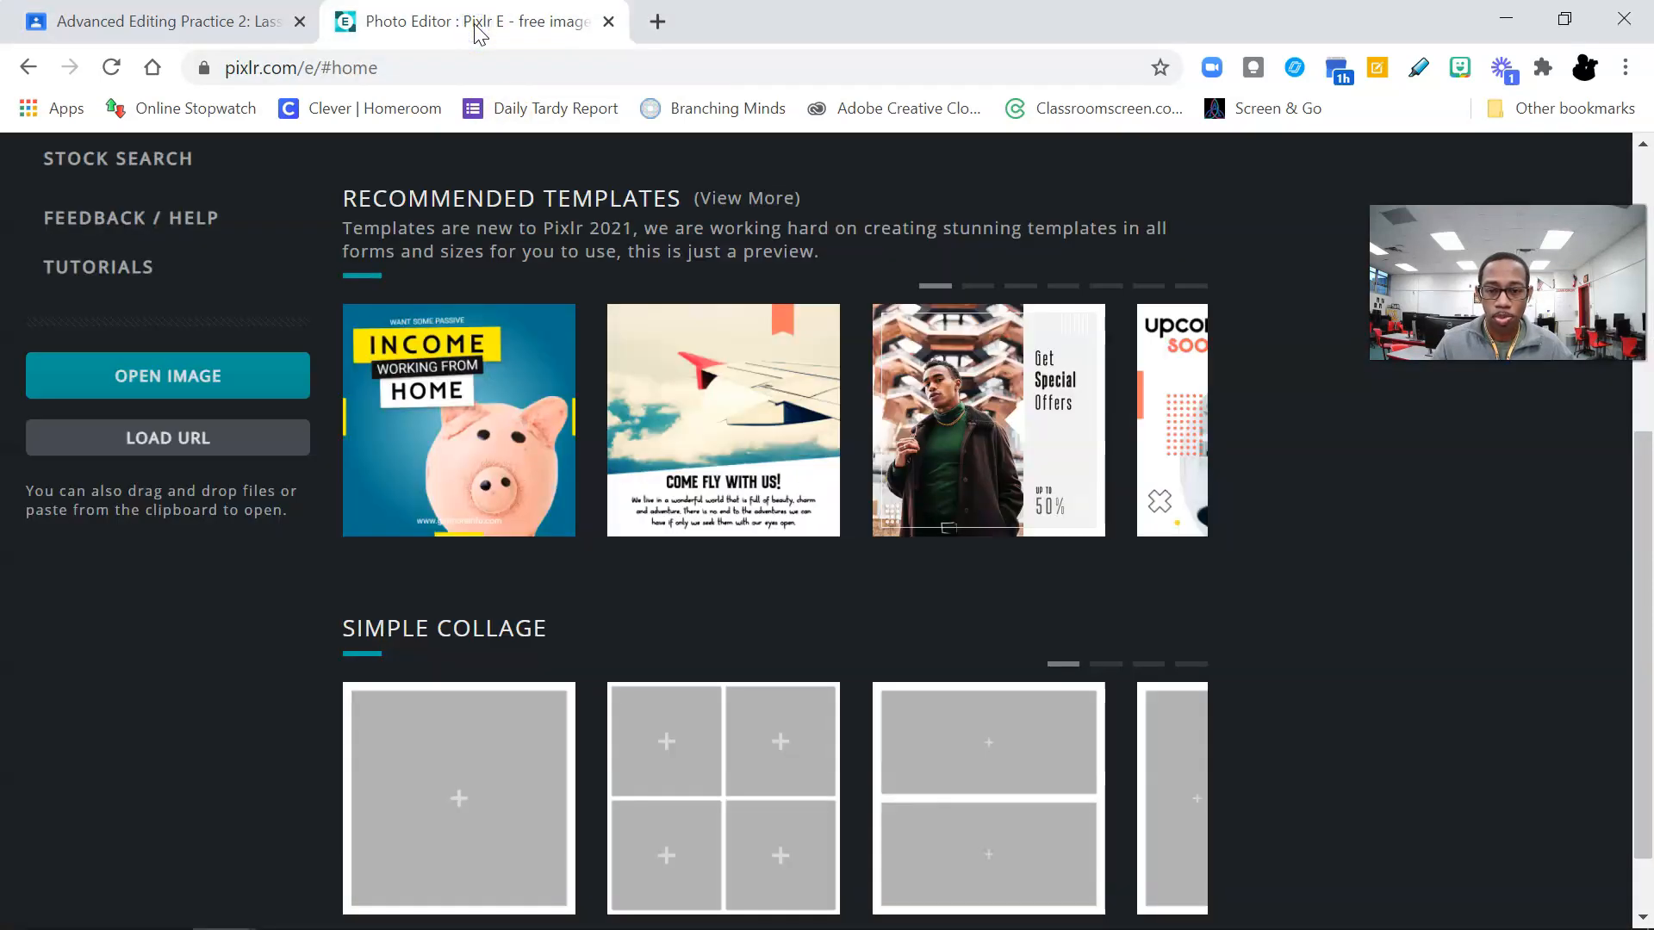
pyautogui.click(193, 24)
pyautogui.scroll(-8, 584, 491)
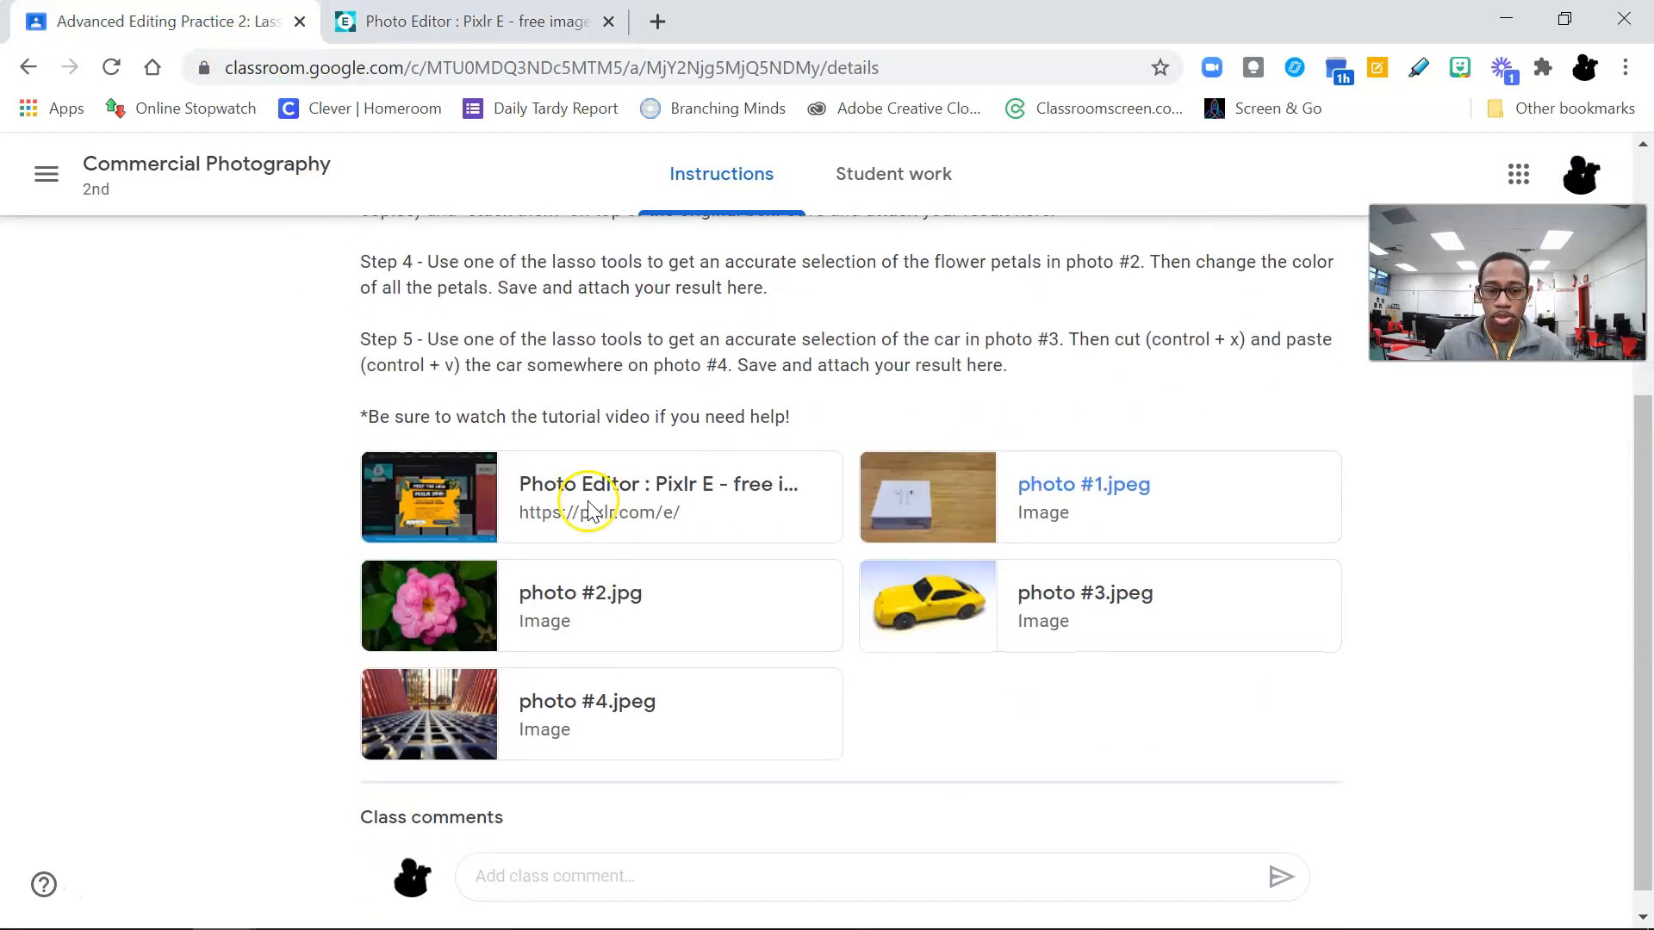
pyautogui.click(1071, 481)
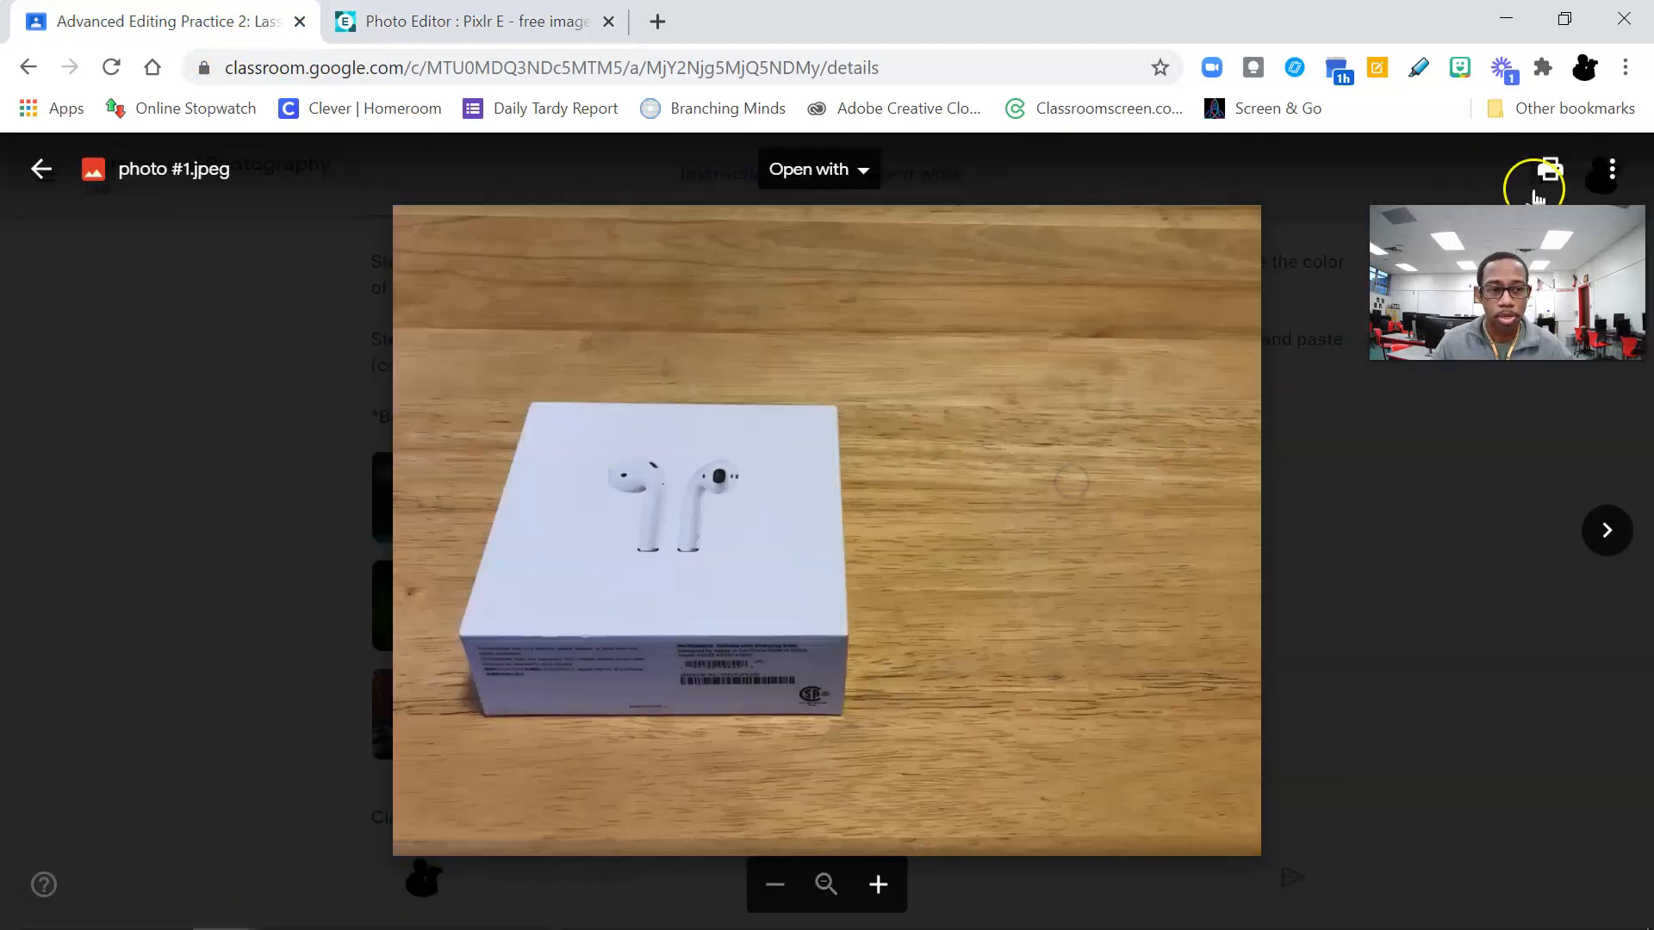
pyautogui.click(1616, 181)
pyautogui.moveTo(1537, 289); pyautogui.dragTo(1503, 476)
pyautogui.click(1611, 170)
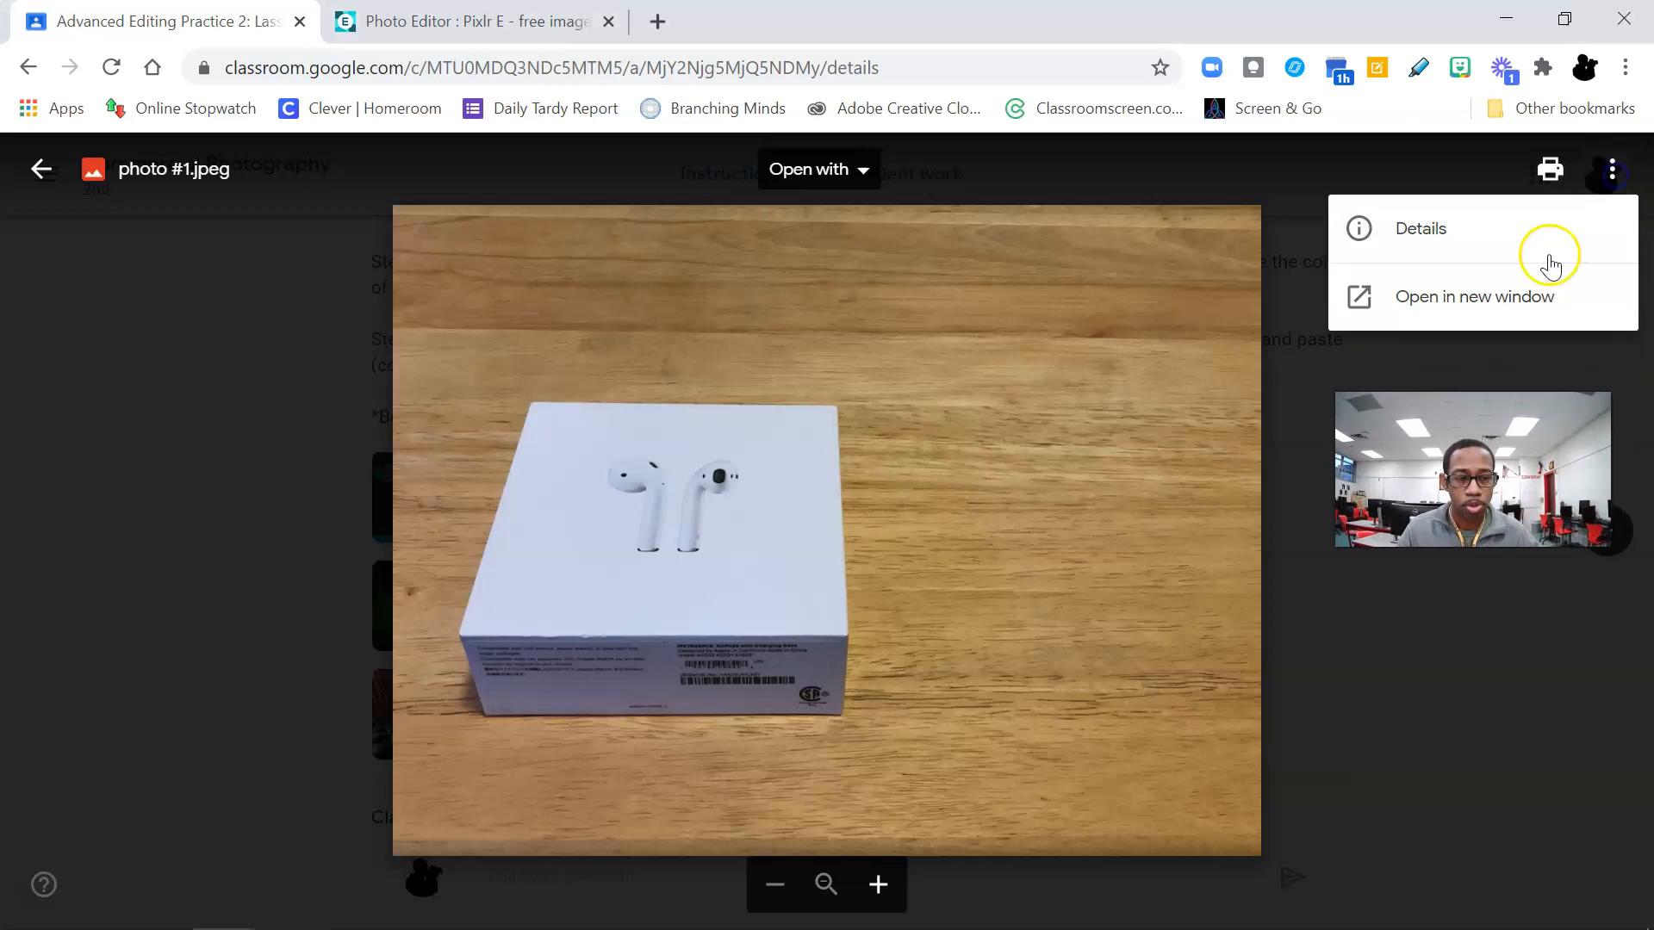
pyautogui.click(1521, 296)
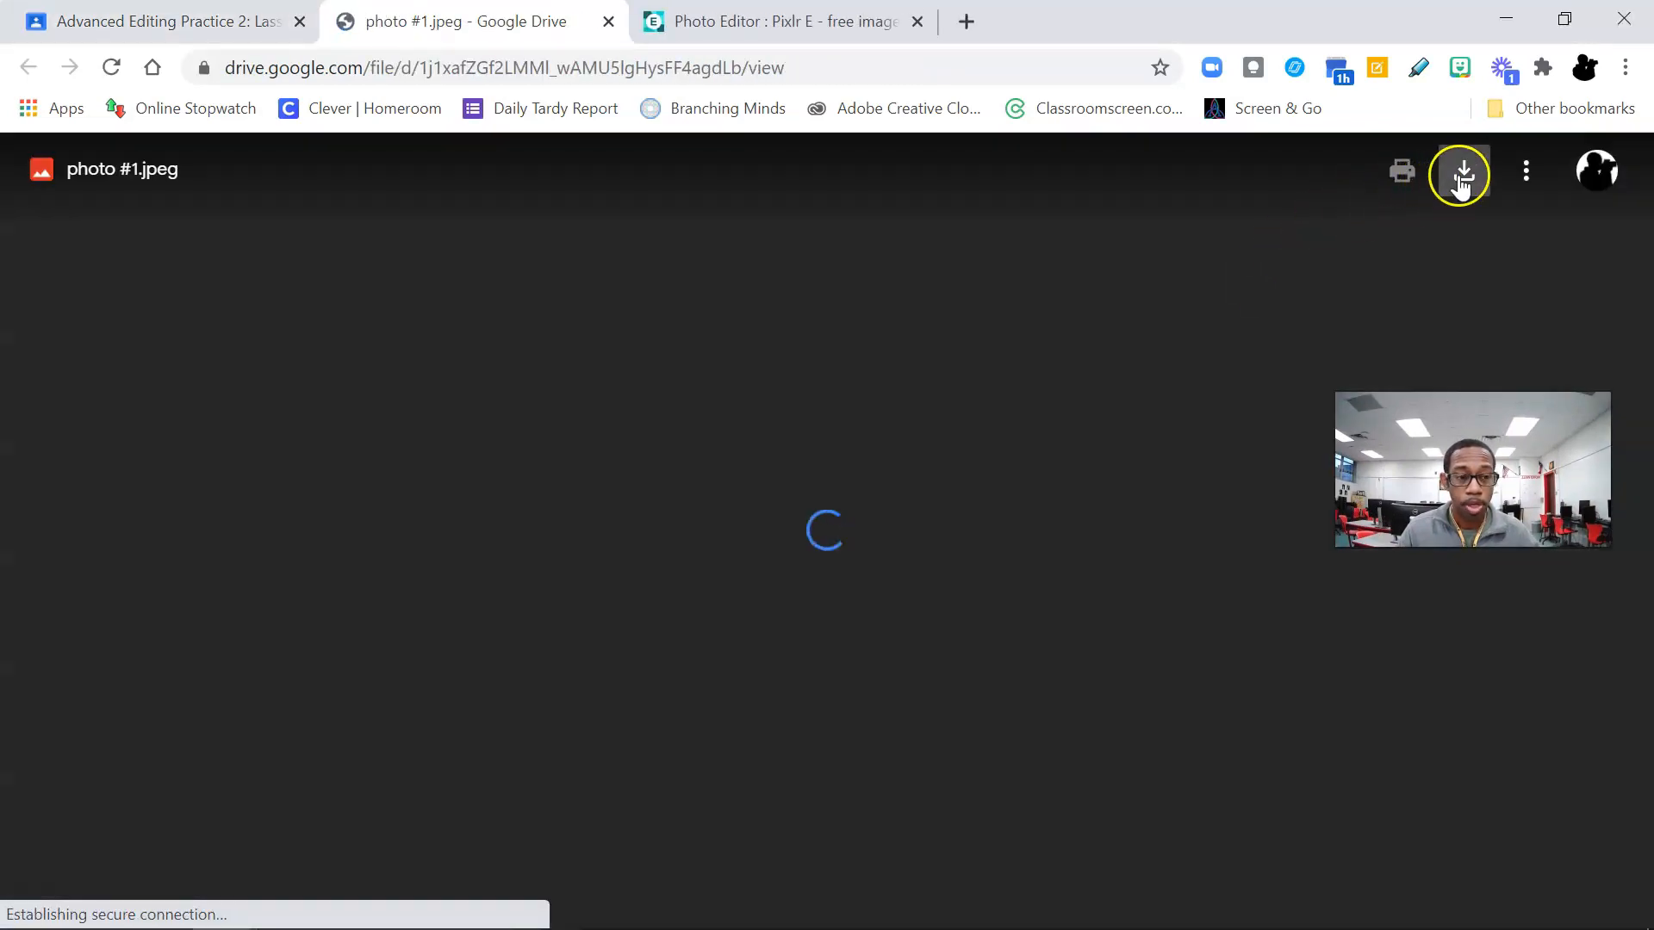
pyautogui.click(1459, 176)
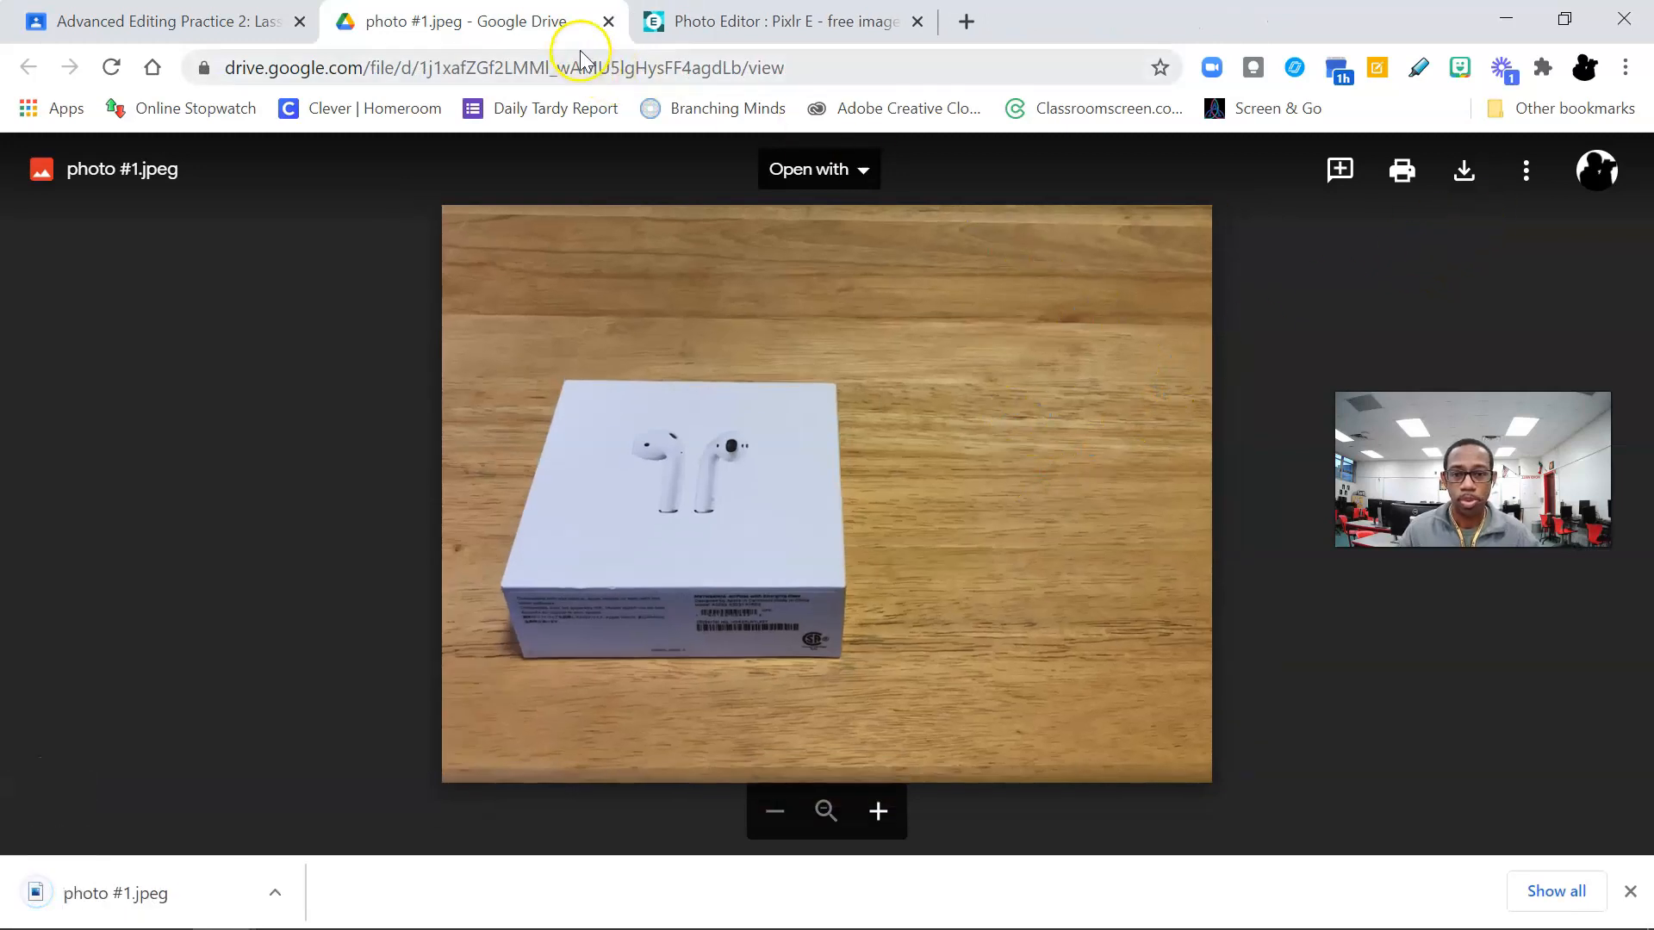
pyautogui.click(615, 27)
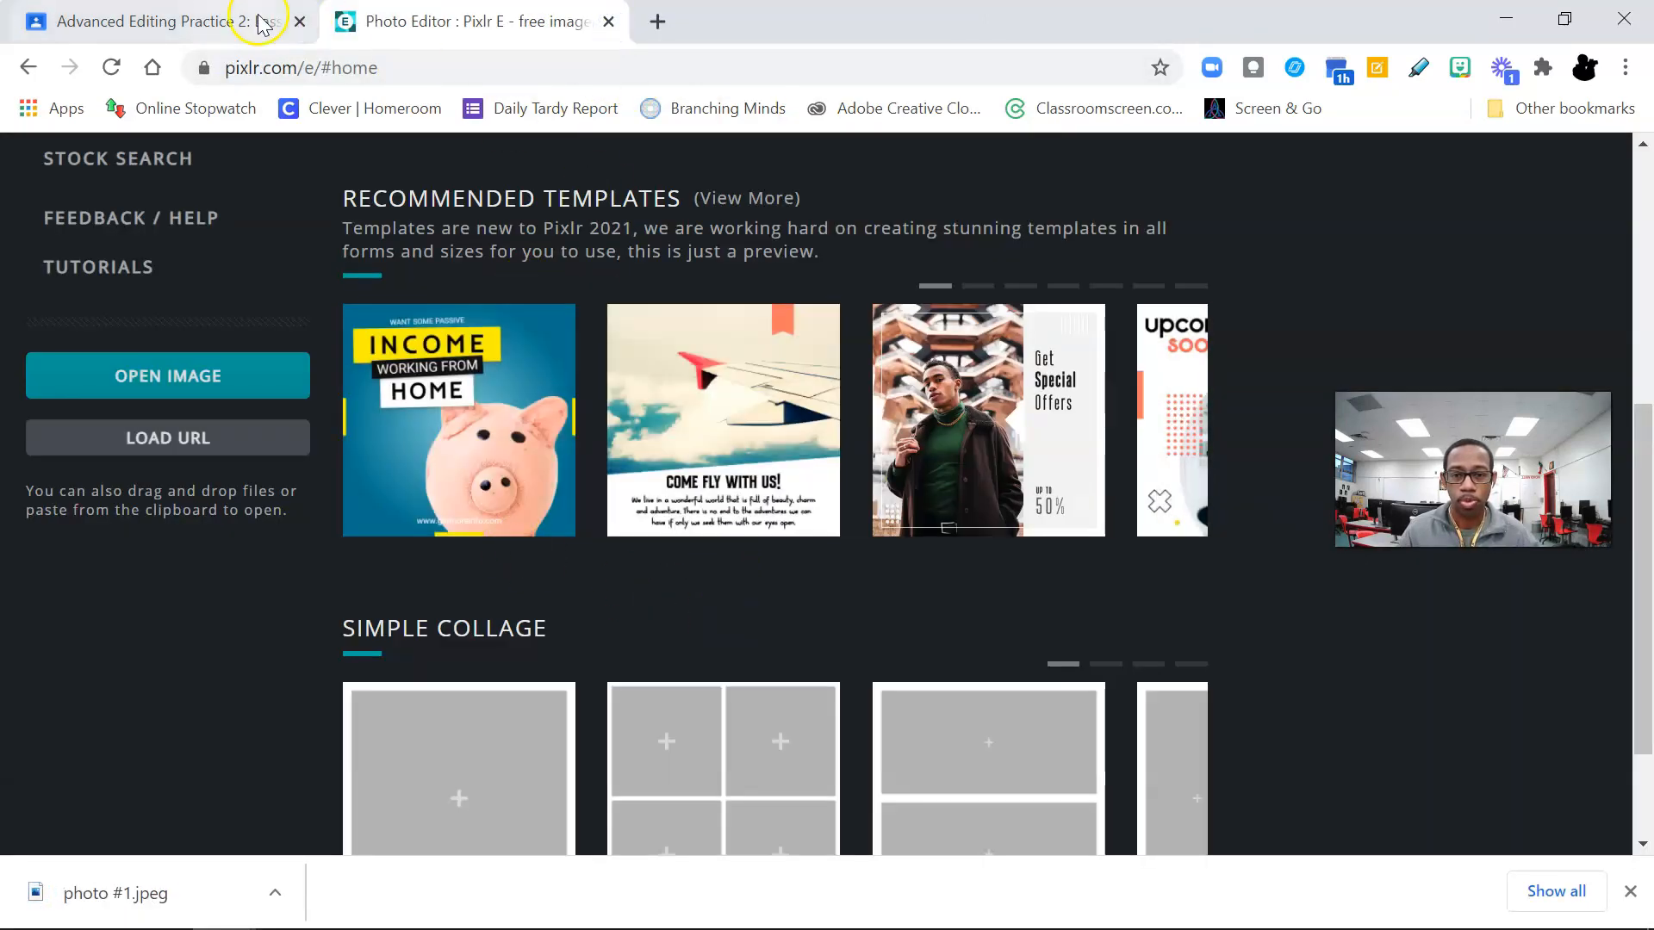
# Step: Return to the assignment and open the attached photo #2.jpg in a new window
pyautogui.click(224, 17)
pyautogui.click(348, 538)
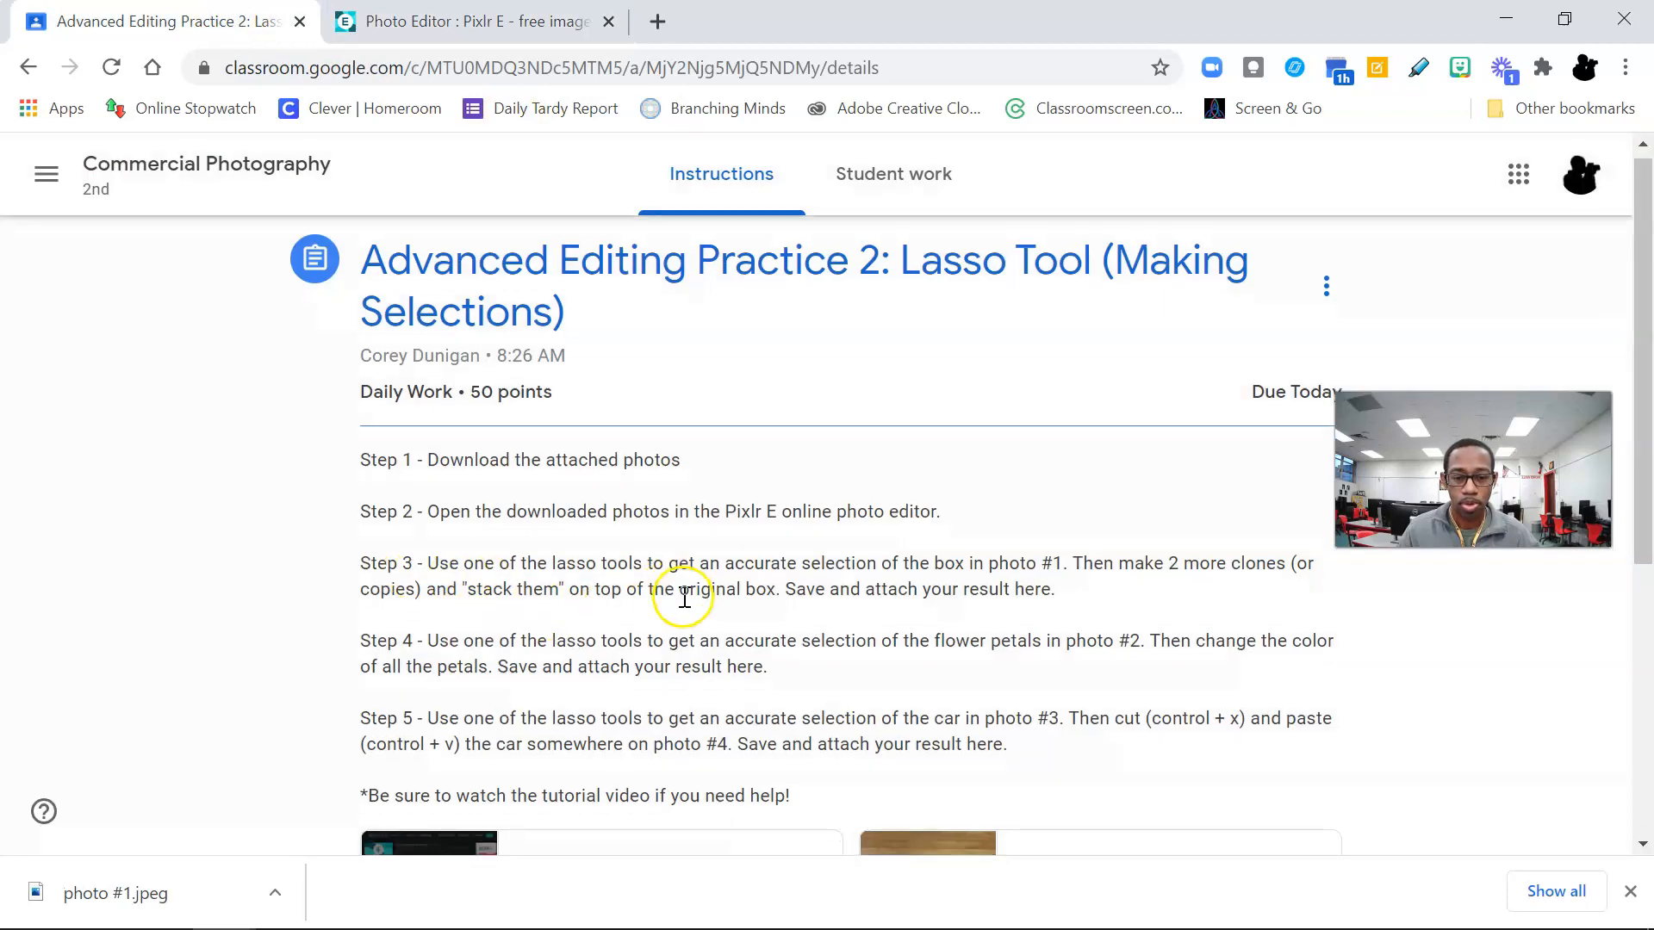
pyautogui.click(572, 594)
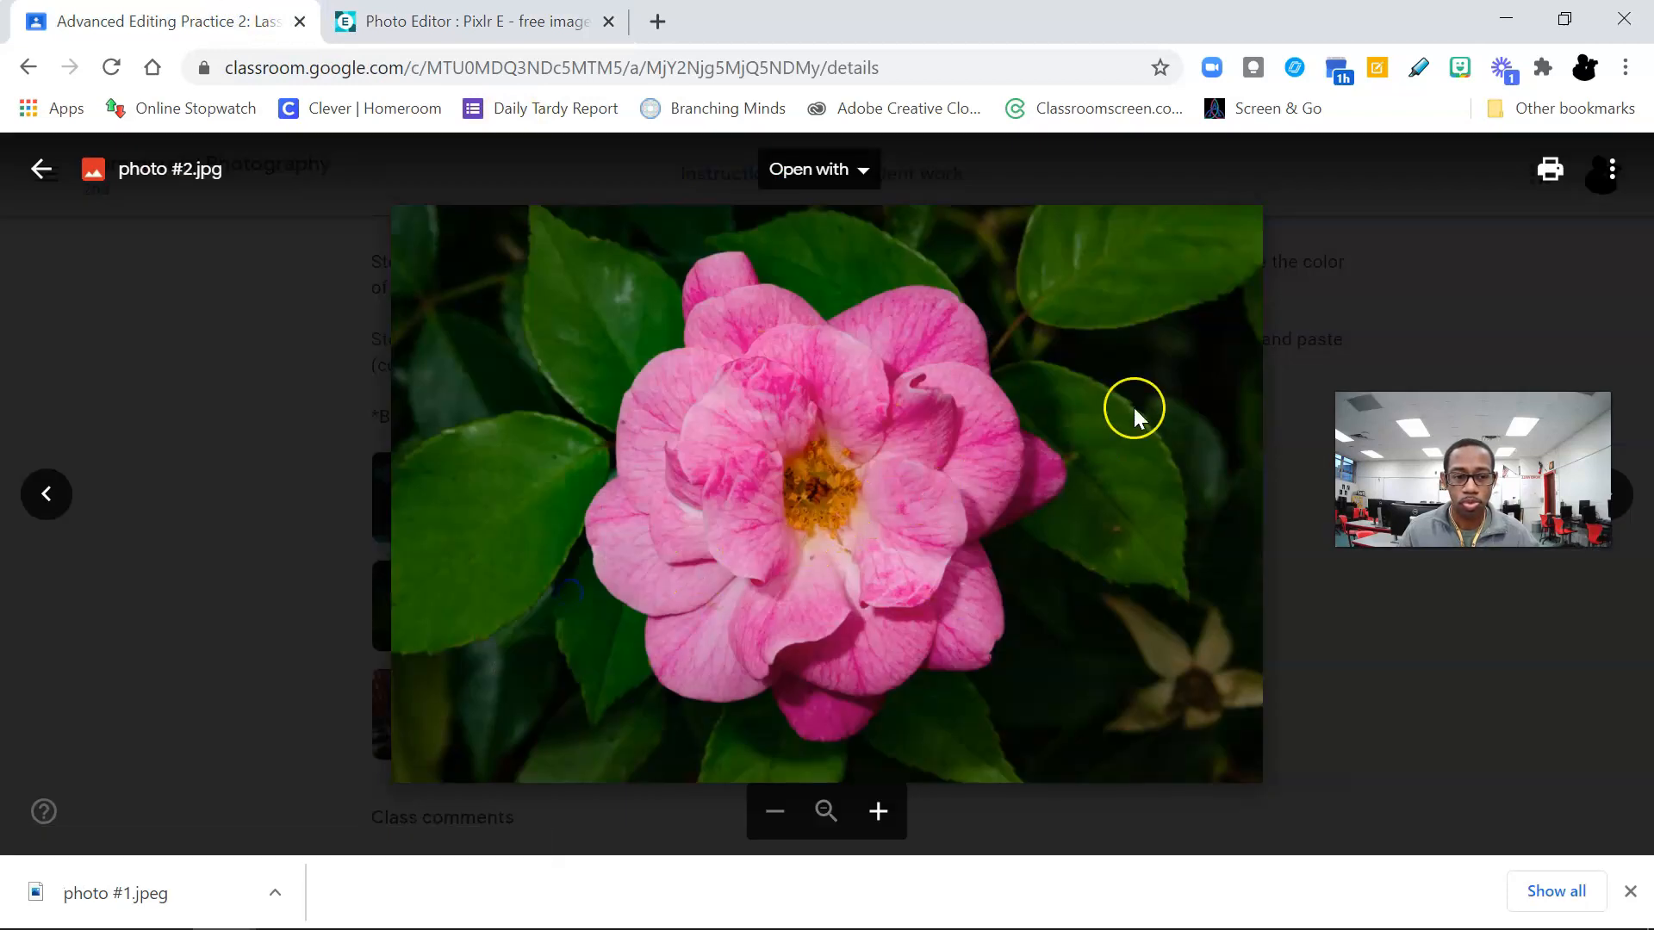
pyautogui.click(1610, 170)
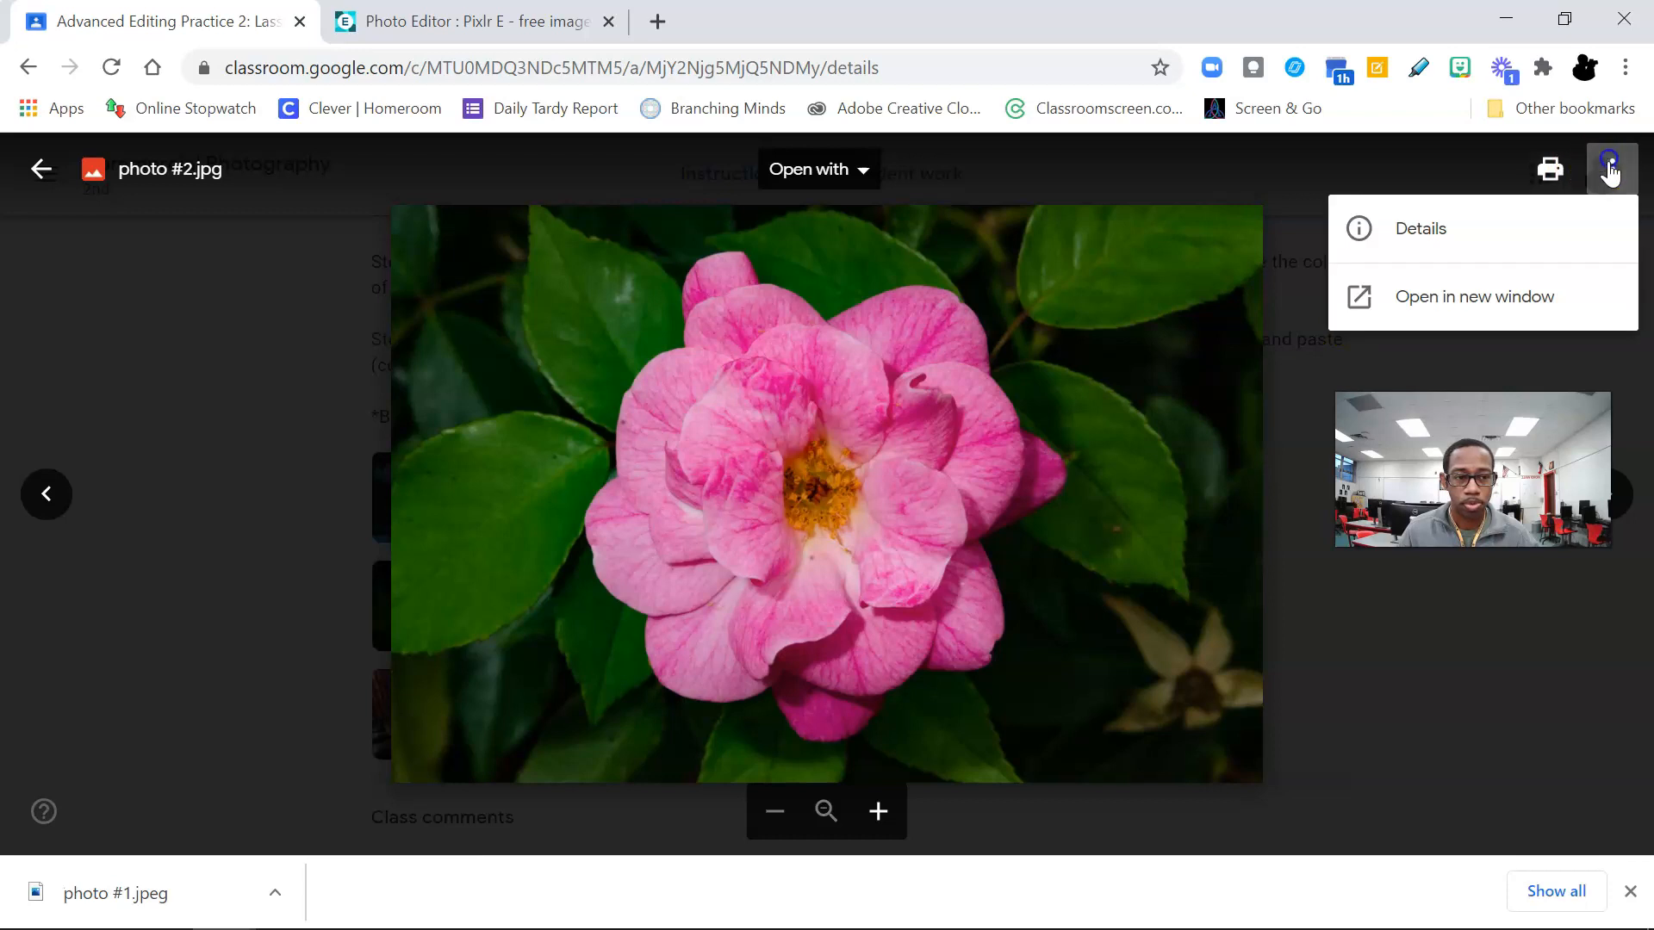
pyautogui.click(1536, 300)
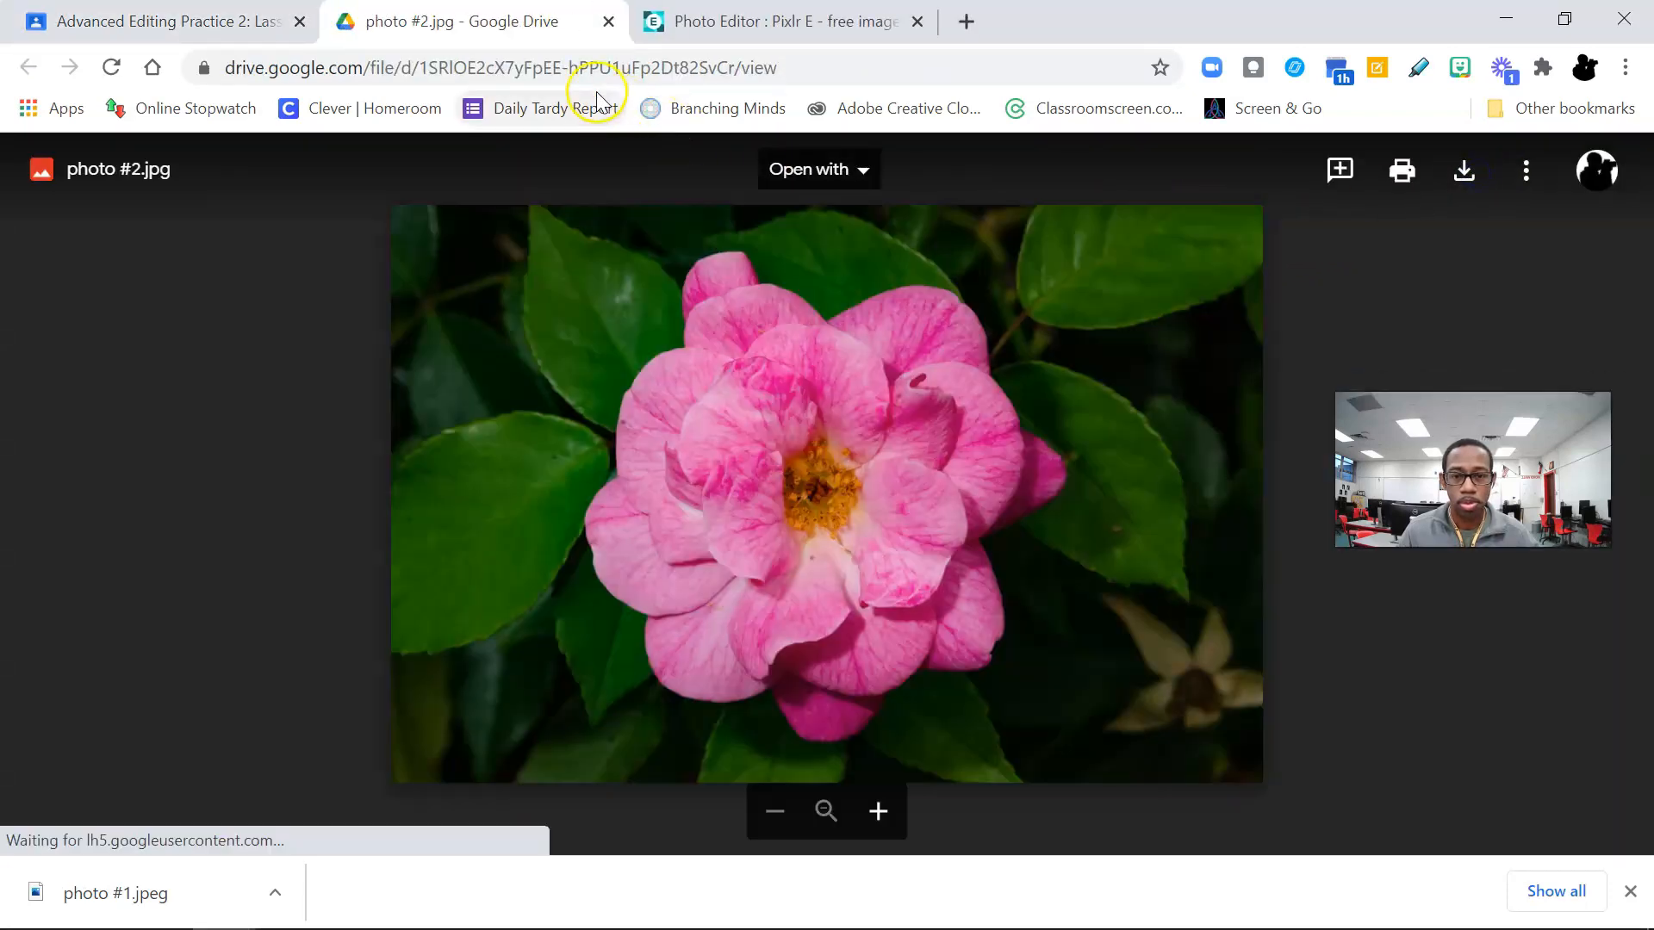
# Step: Return to the assignment, open the photo #3.jpeg attachment in a new window and download it
pyautogui.click(196, 21)
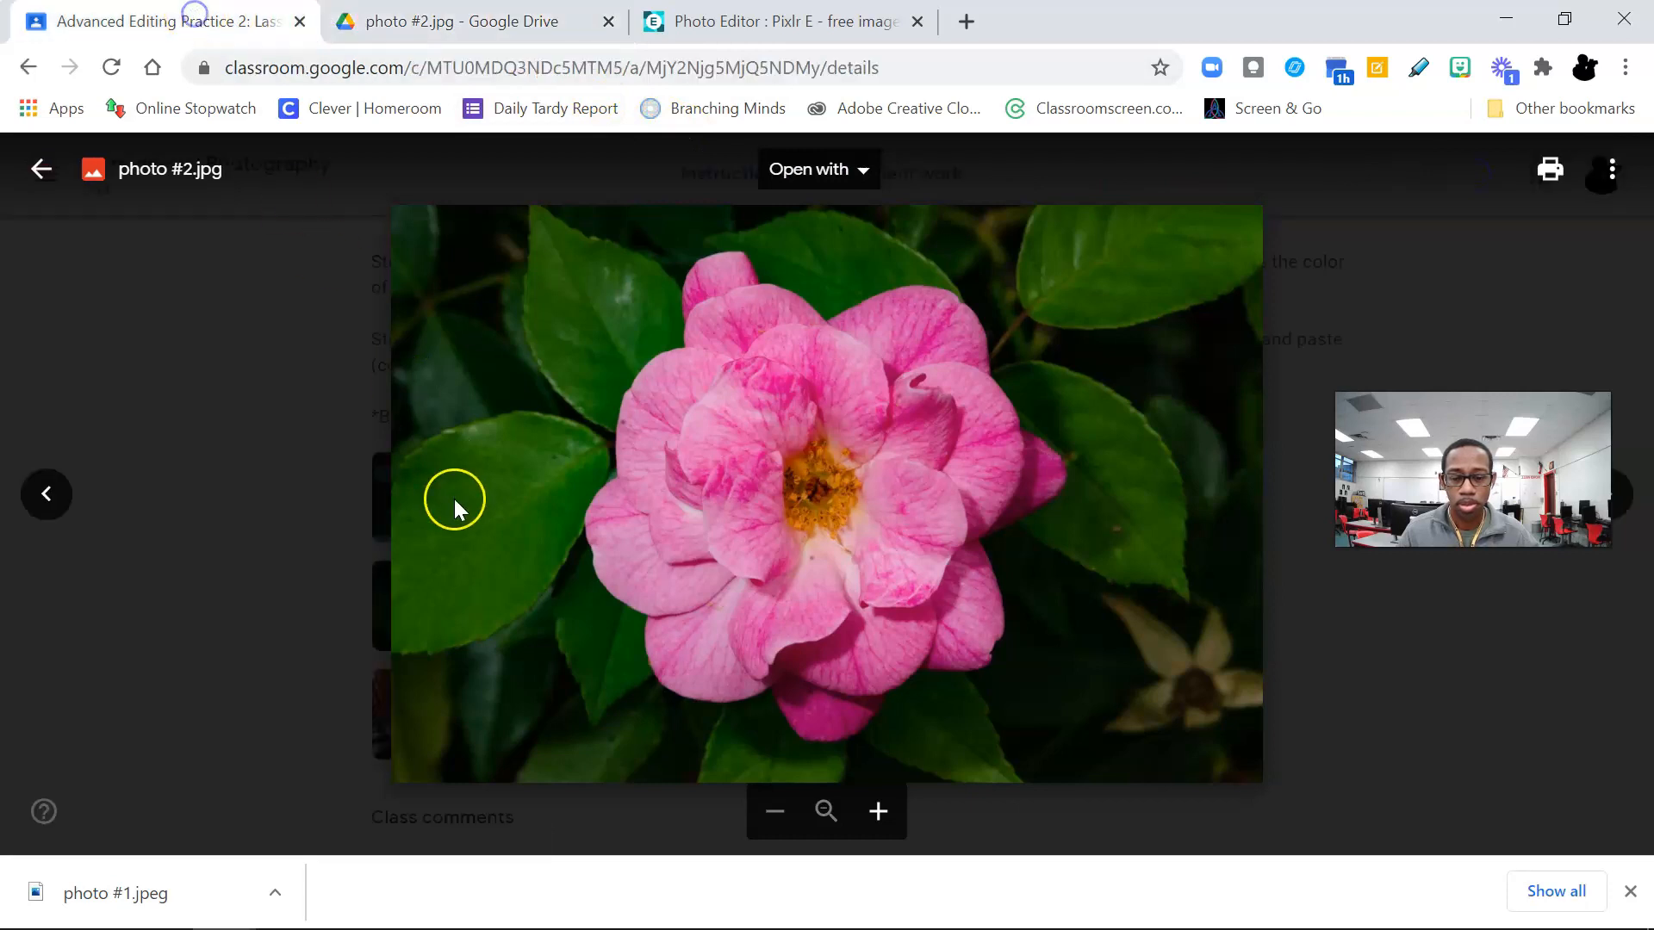
pyautogui.click(266, 498)
pyautogui.scroll(-5, 737, 610)
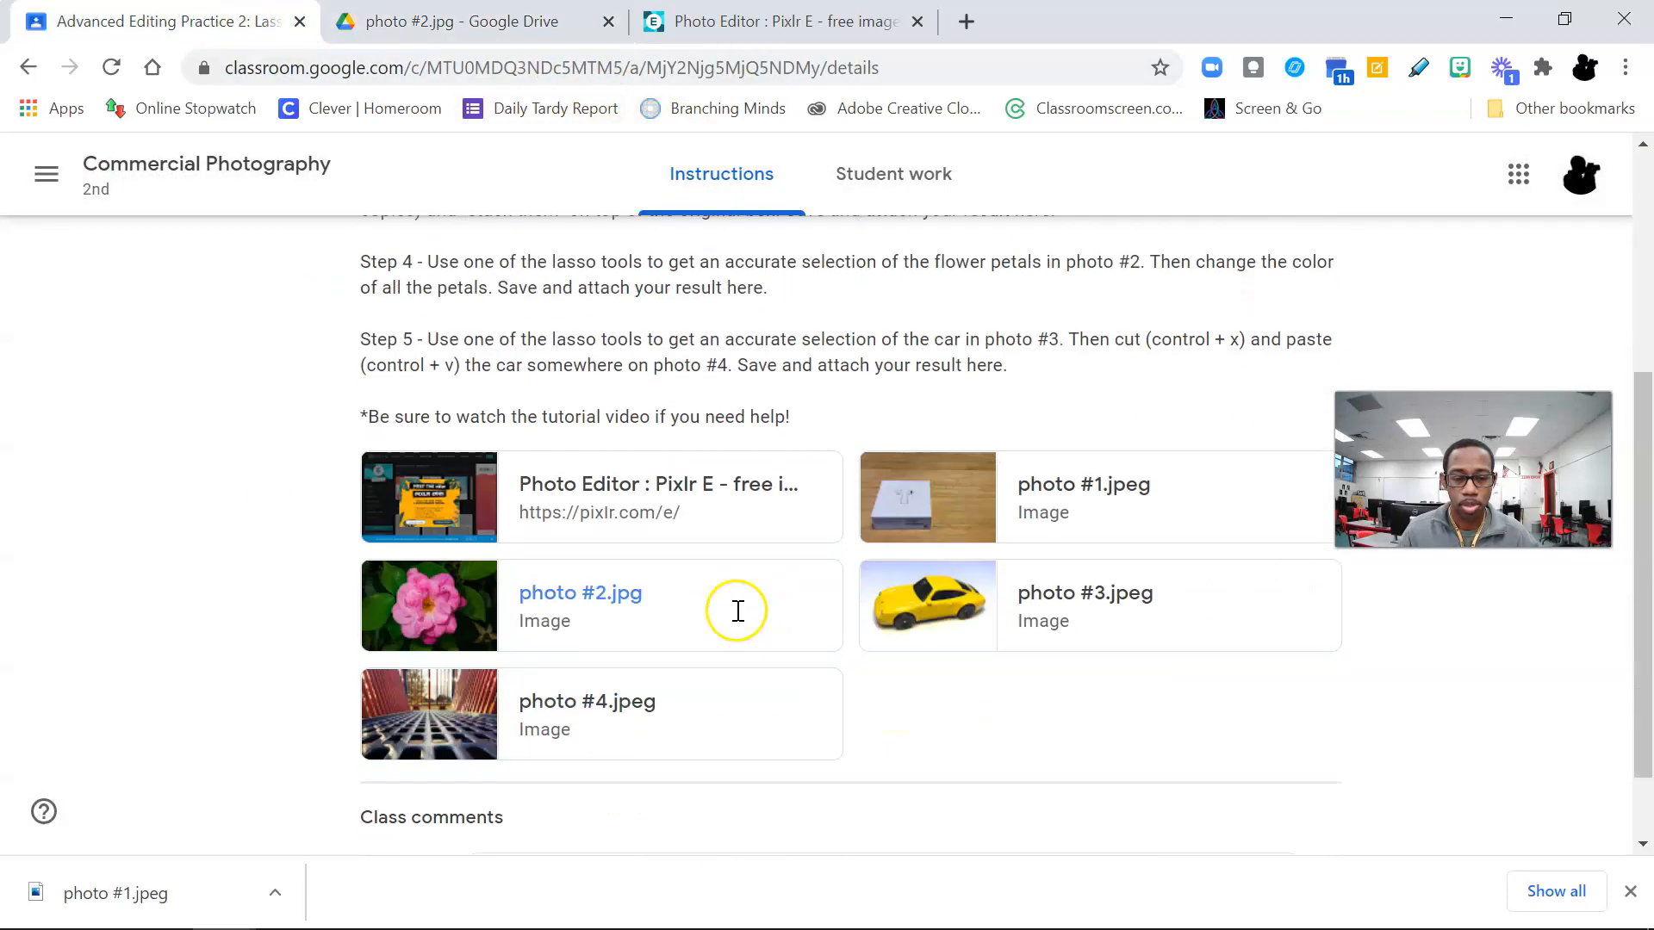
pyautogui.click(1075, 593)
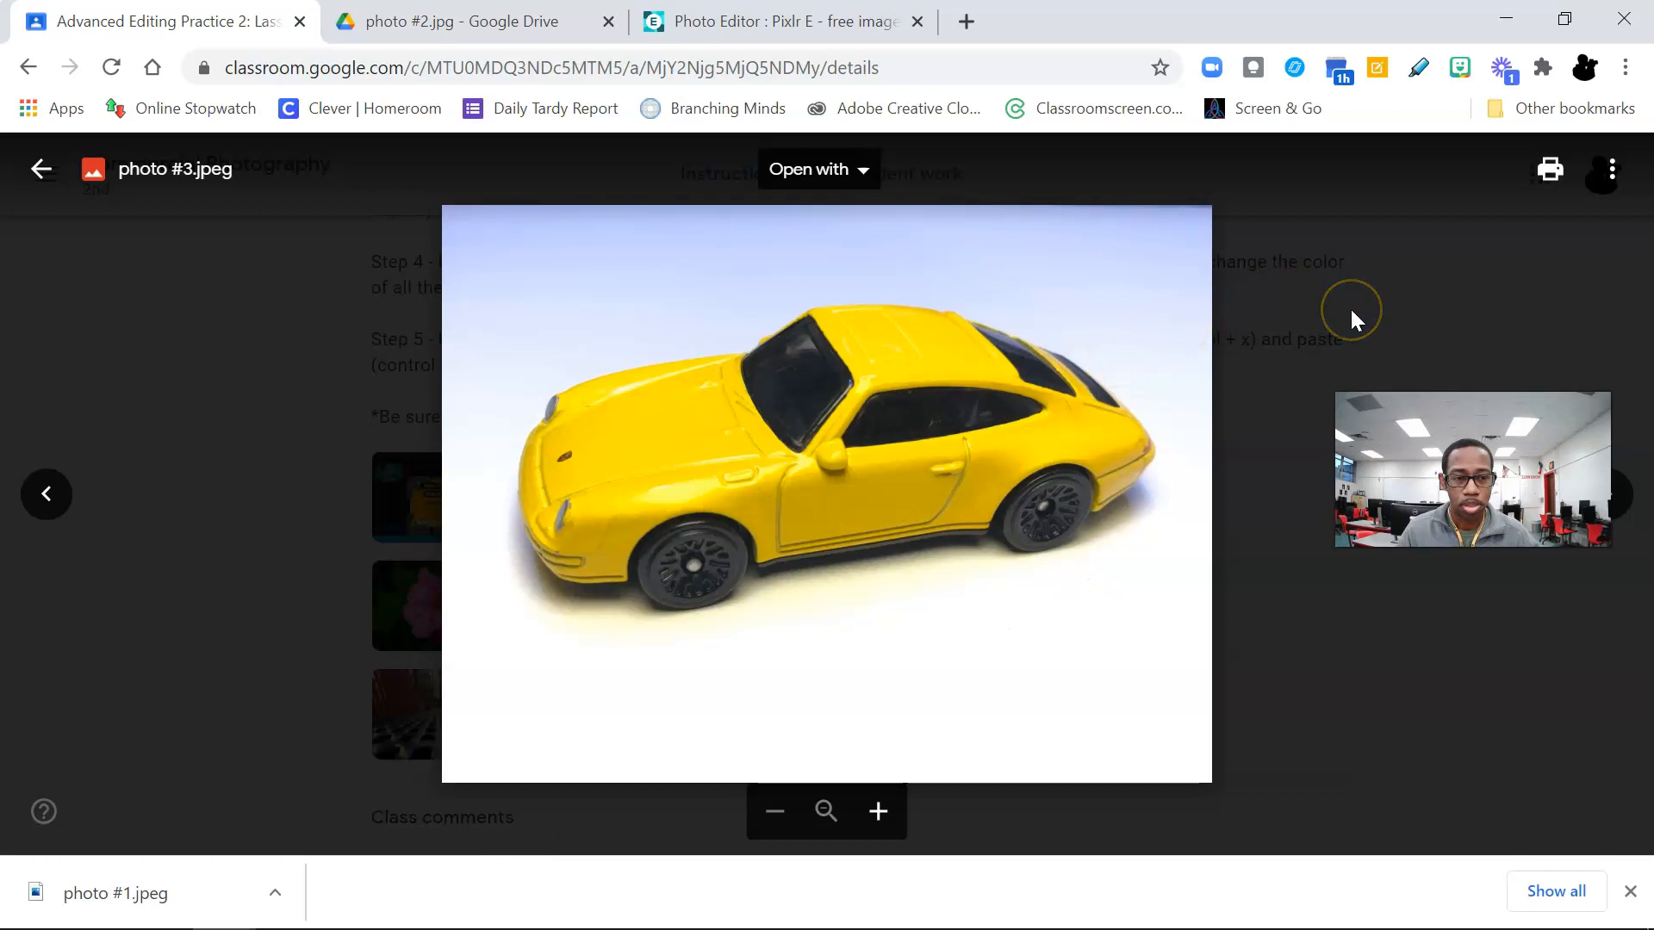
pyautogui.click(1611, 170)
pyautogui.click(1498, 293)
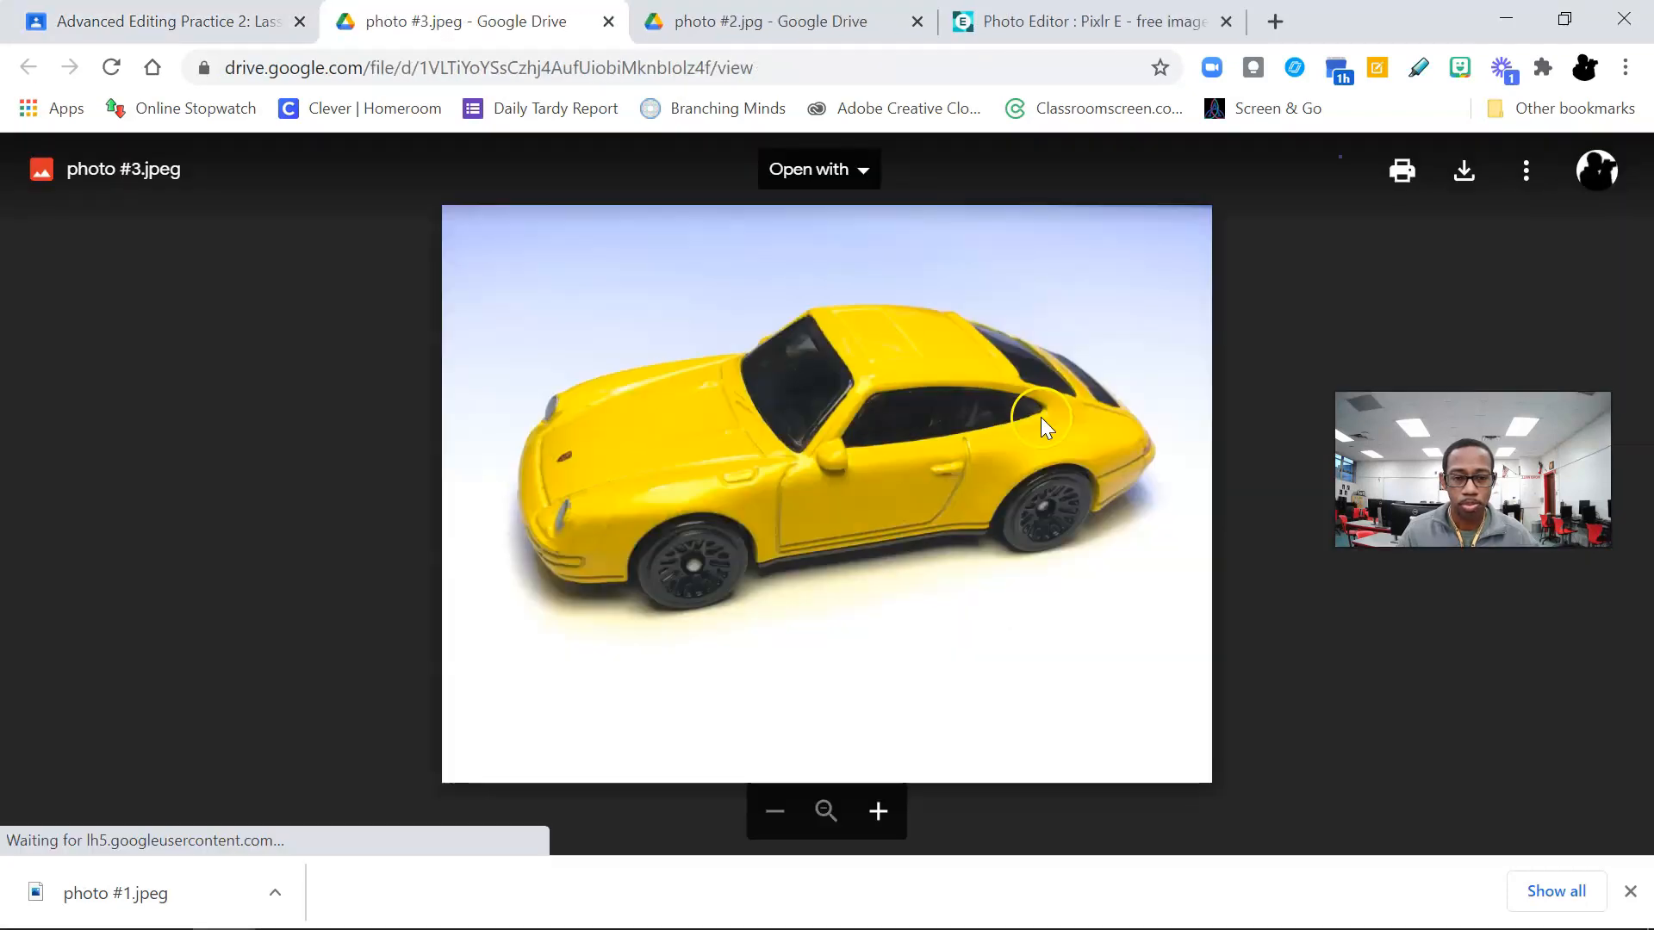
pyautogui.click(1465, 170)
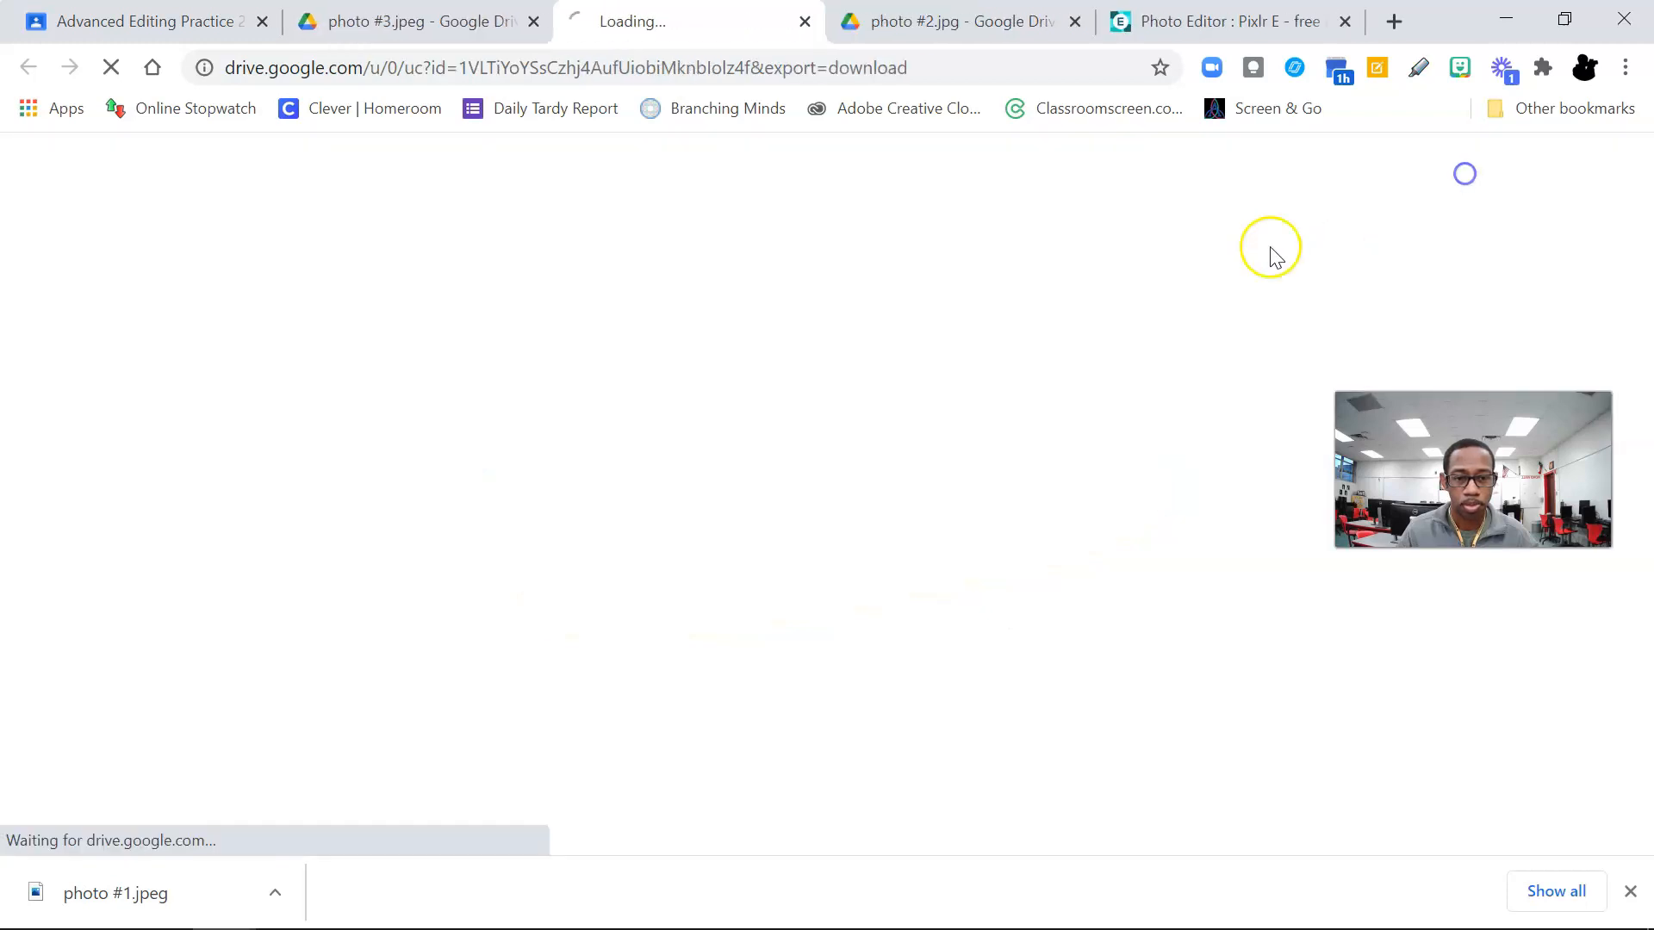
# Step: Go back to the assignment, open its photo #4.jpeg attachment in a new window and download the image
pyautogui.click(211, 26)
pyautogui.click(370, 547)
pyautogui.scroll(-5, 570, 668)
pyautogui.click(581, 602)
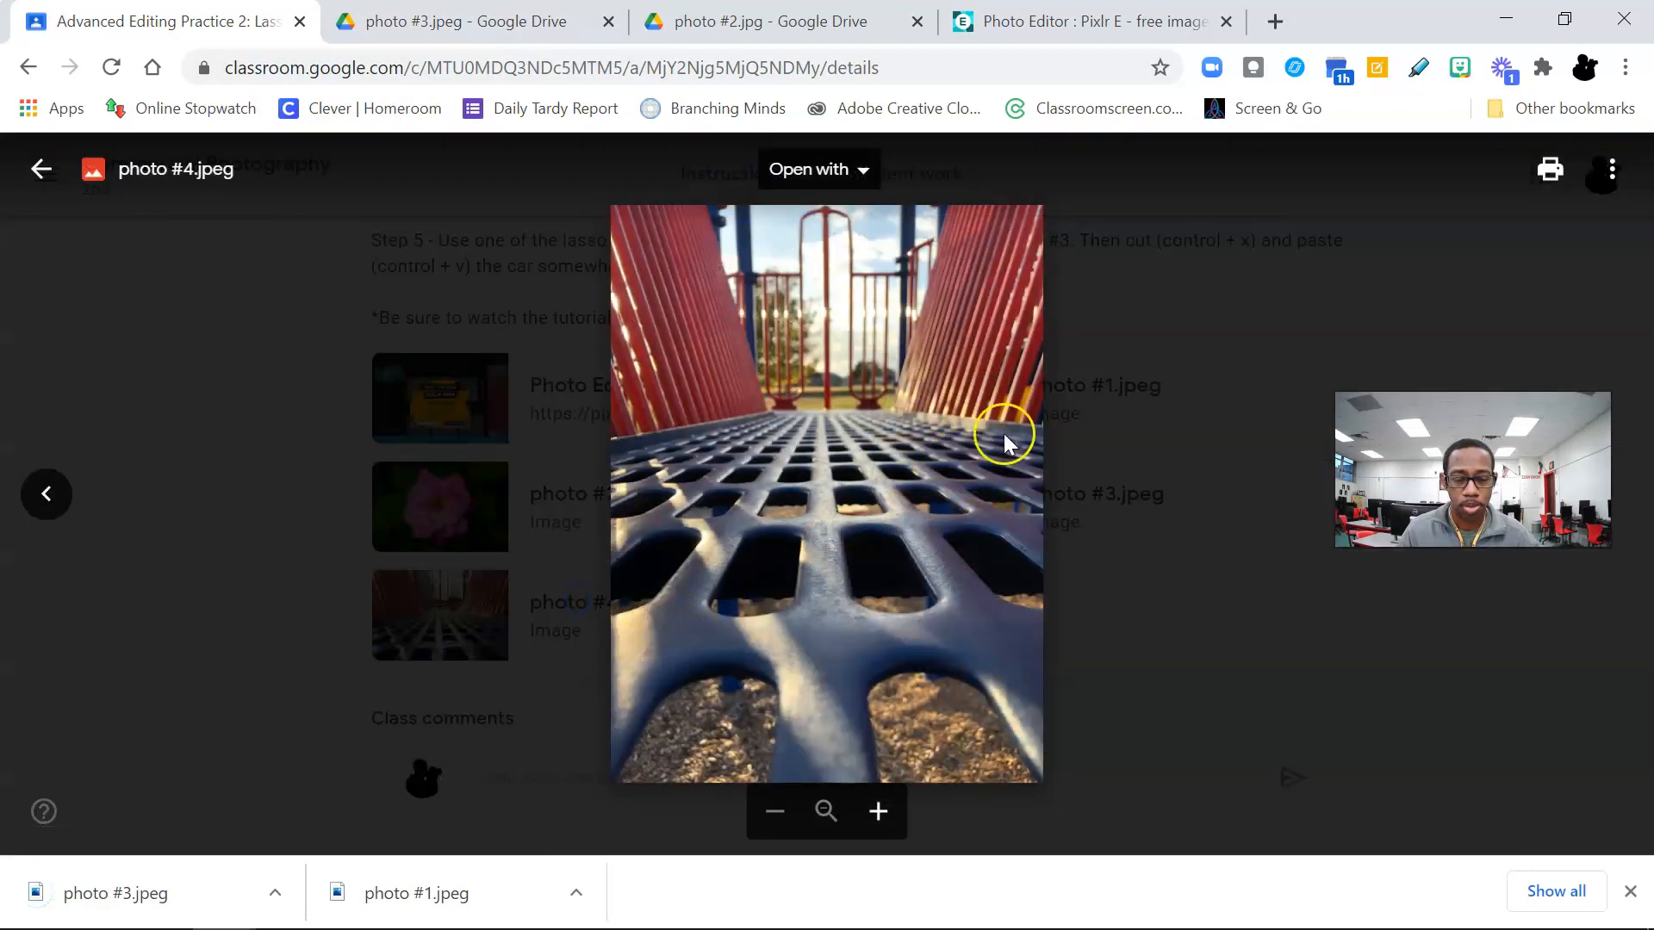
pyautogui.click(1616, 169)
pyautogui.click(1477, 299)
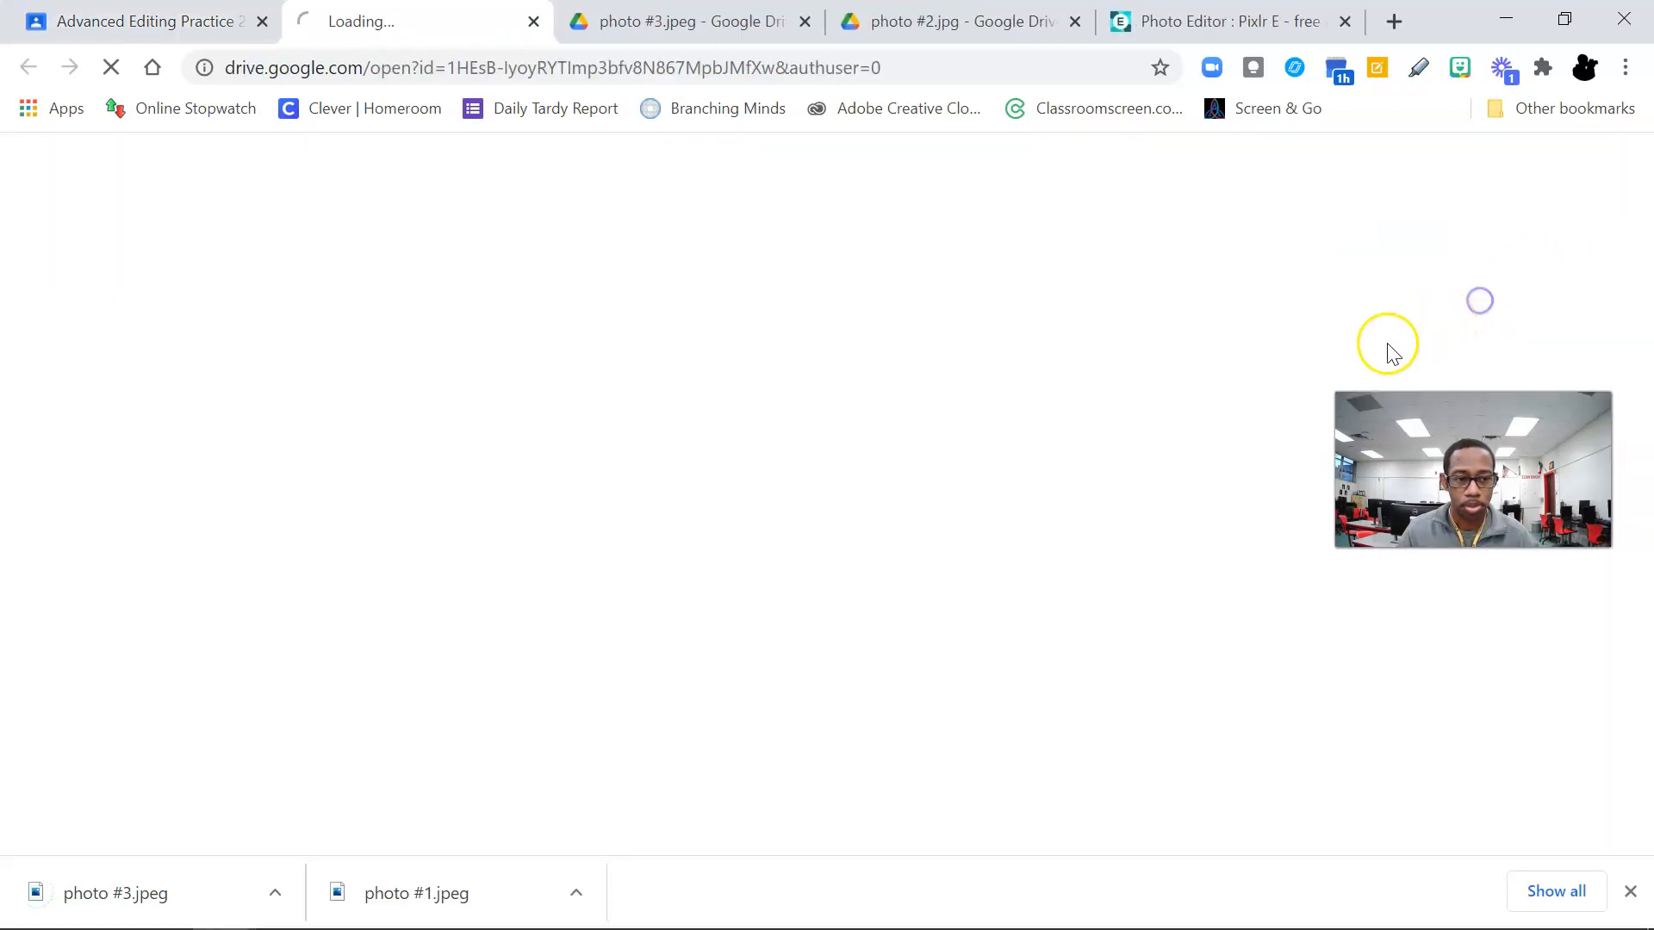
pyautogui.click(1464, 170)
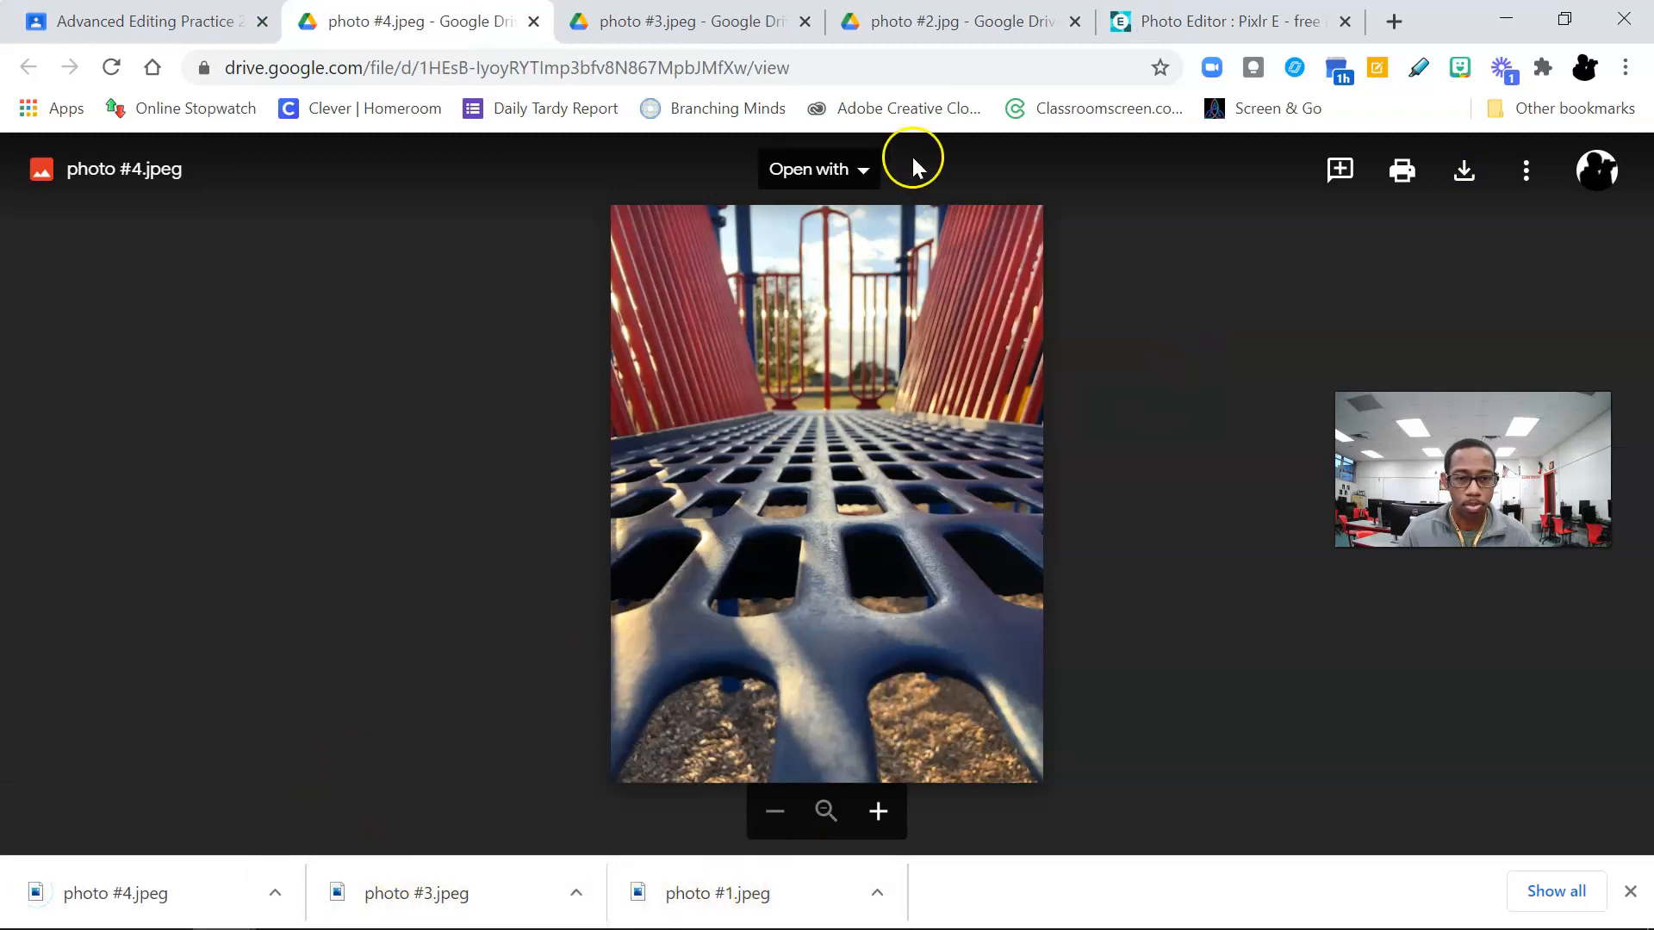
# Step: Download photo #2.jpg from its open Drive tab and close the Drive tabs of photos #2, #3 and #4
pyautogui.click(904, 23)
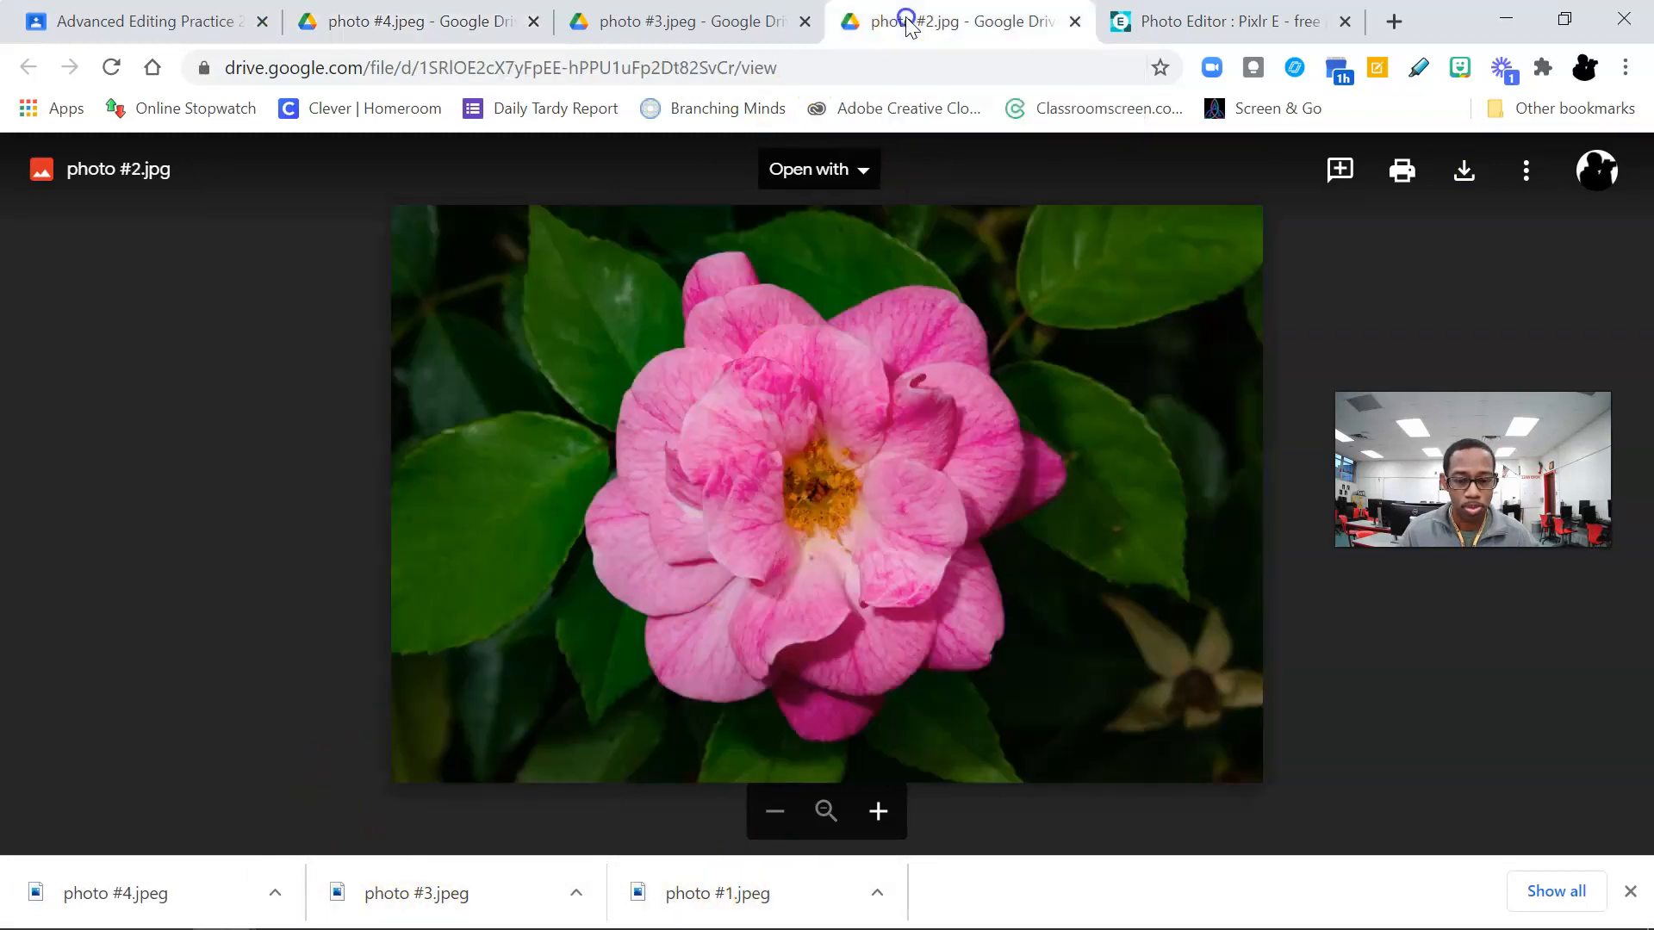
pyautogui.click(1463, 171)
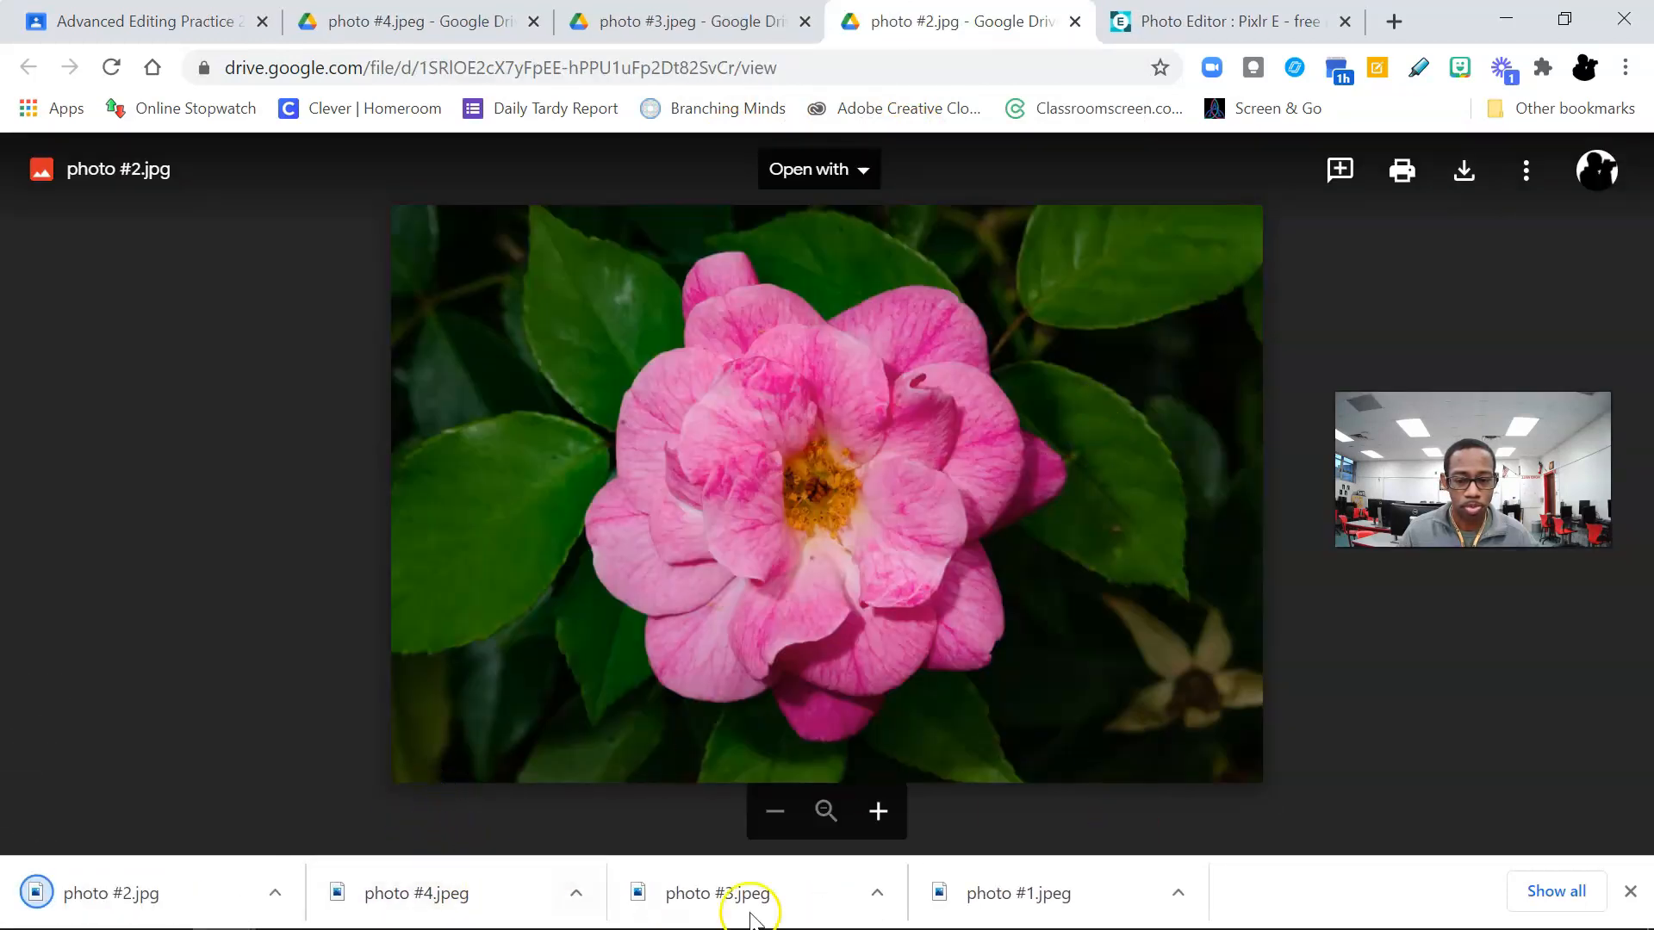
pyautogui.click(1075, 21)
pyautogui.click(805, 22)
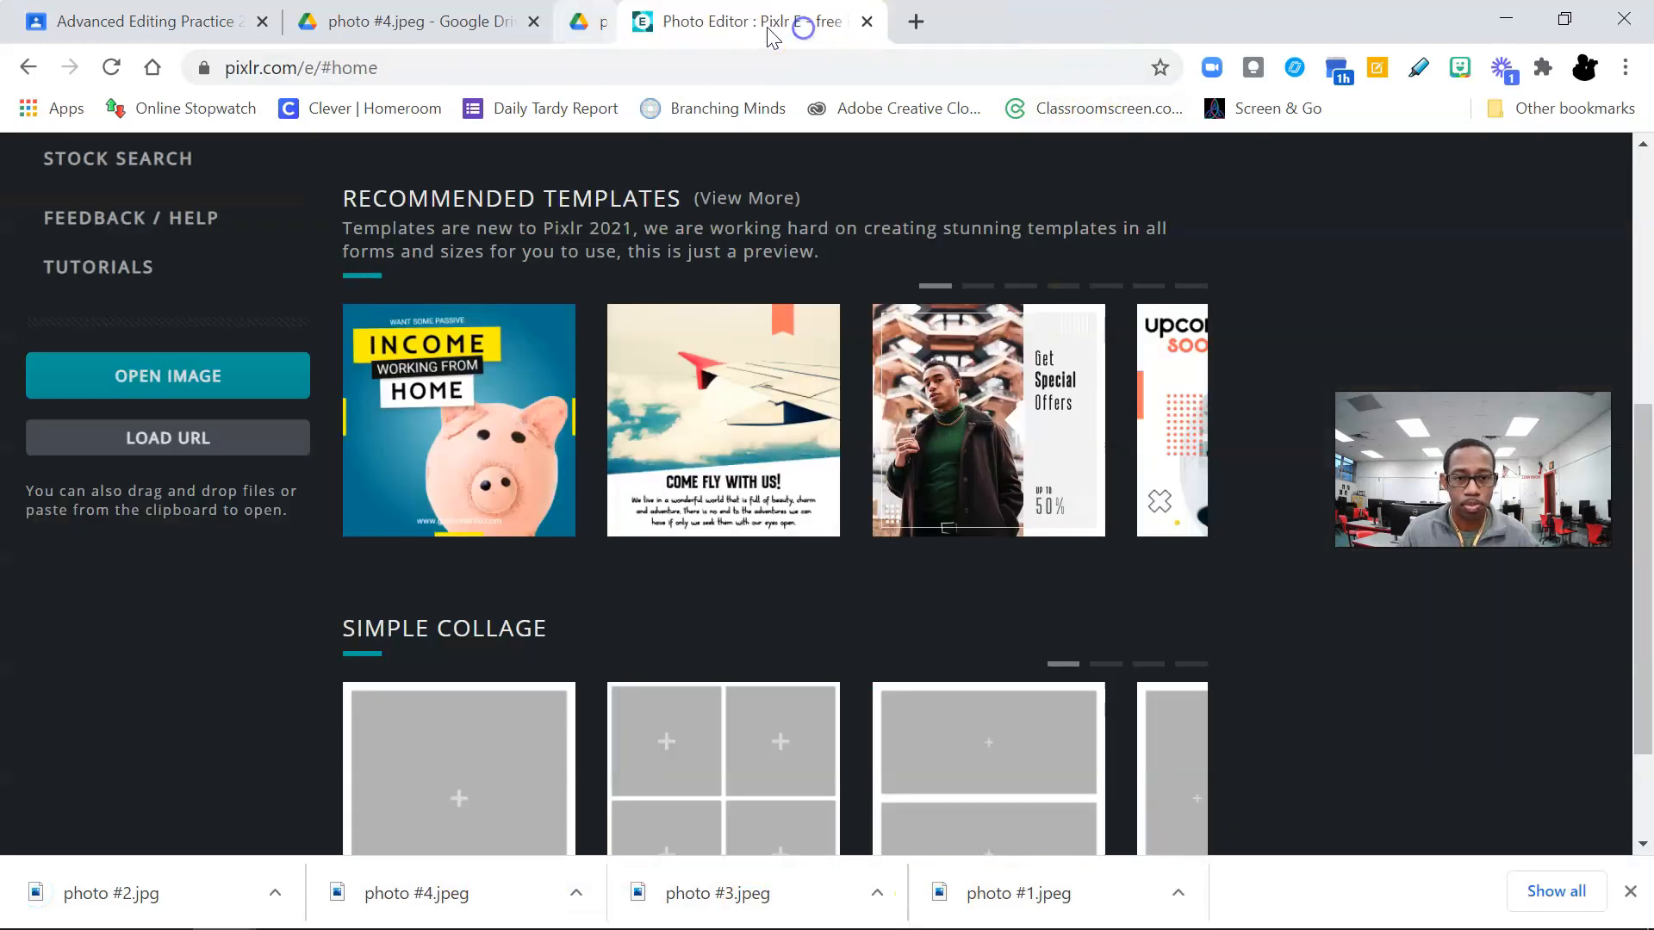
pyautogui.click(533, 21)
# Step: Close the photo #4 preview in the assignment, then switch to Pixlr E and open all four downloaded photos from the Downloads folder
pyautogui.click(173, 22)
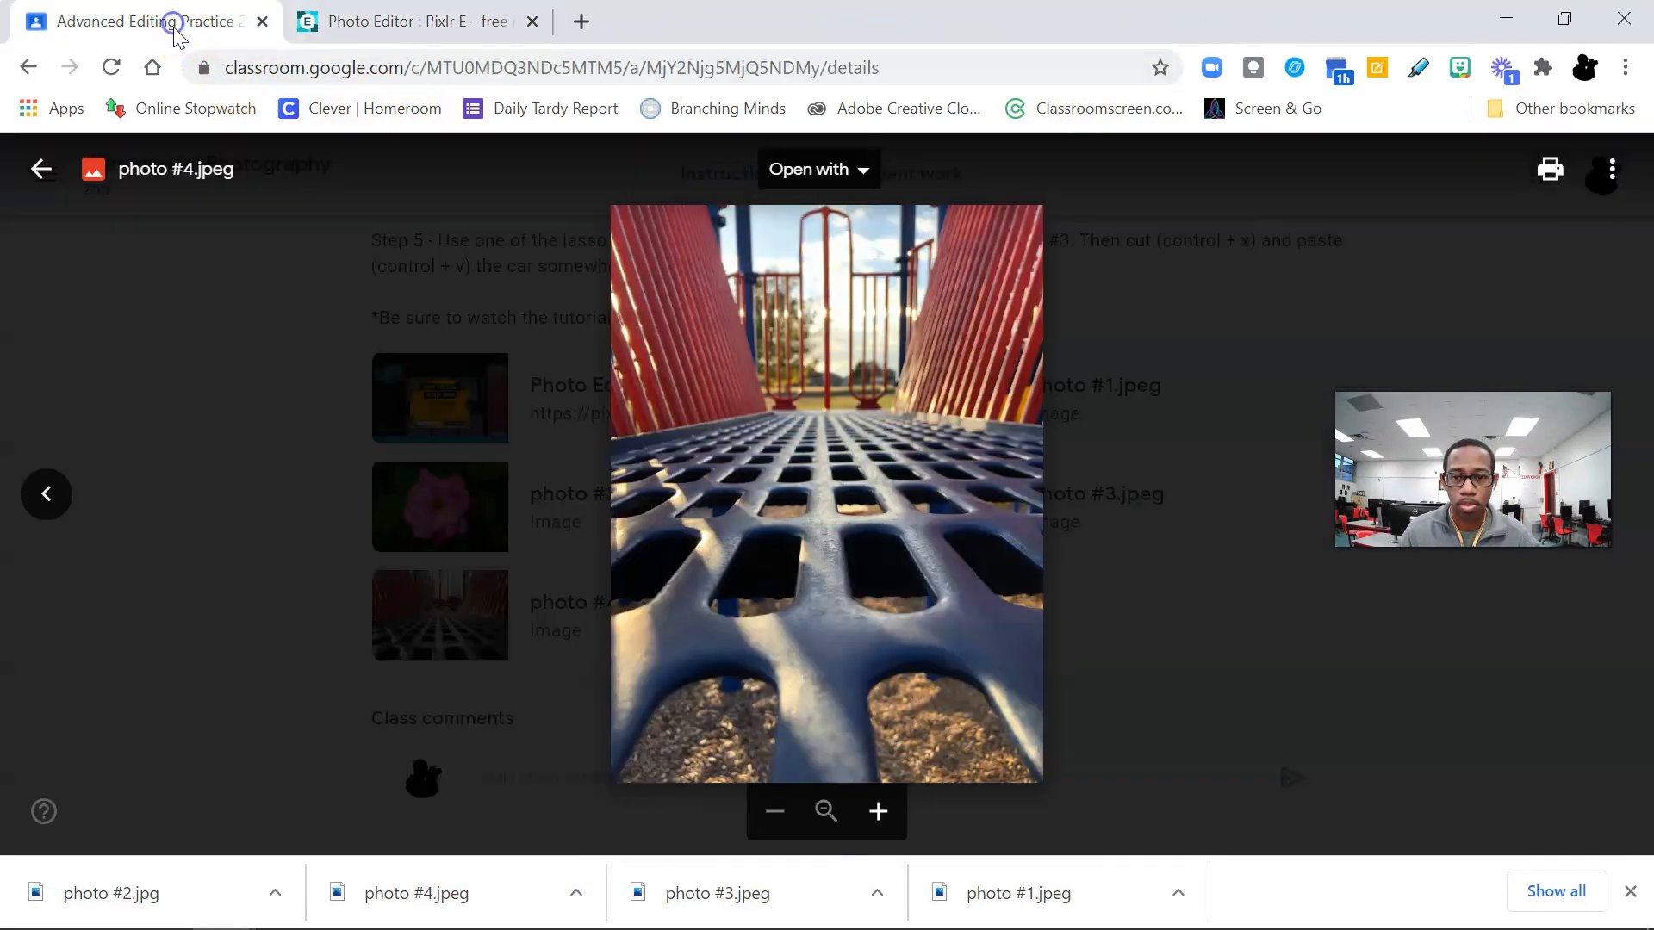
pyautogui.click(296, 483)
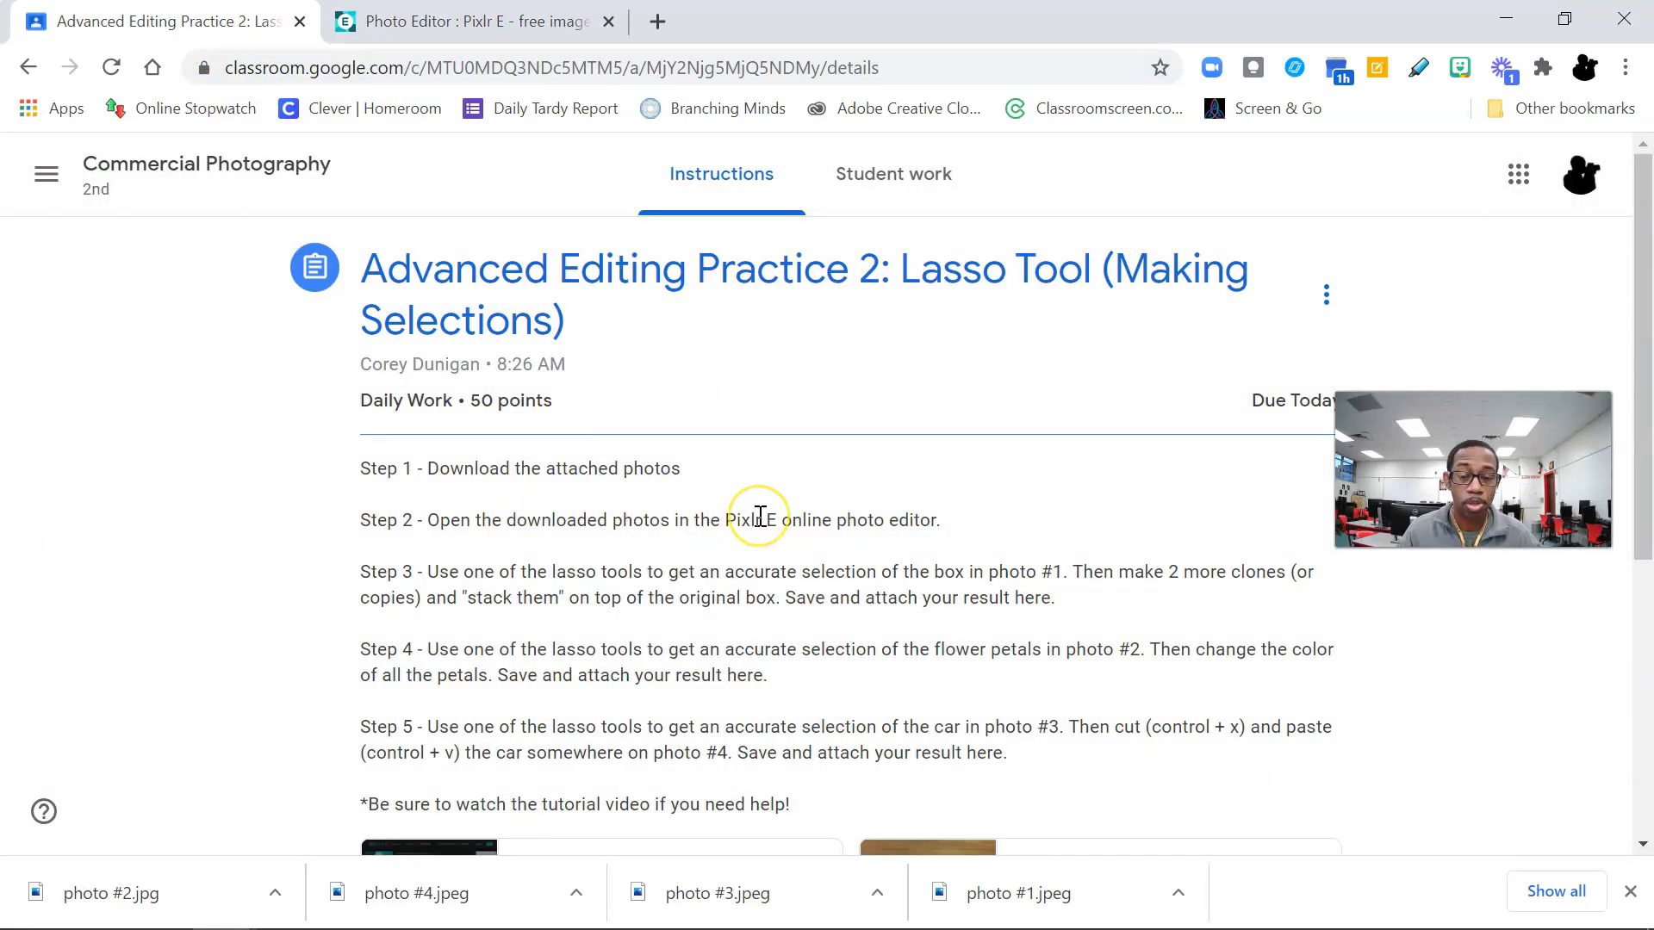
pyautogui.click(506, 24)
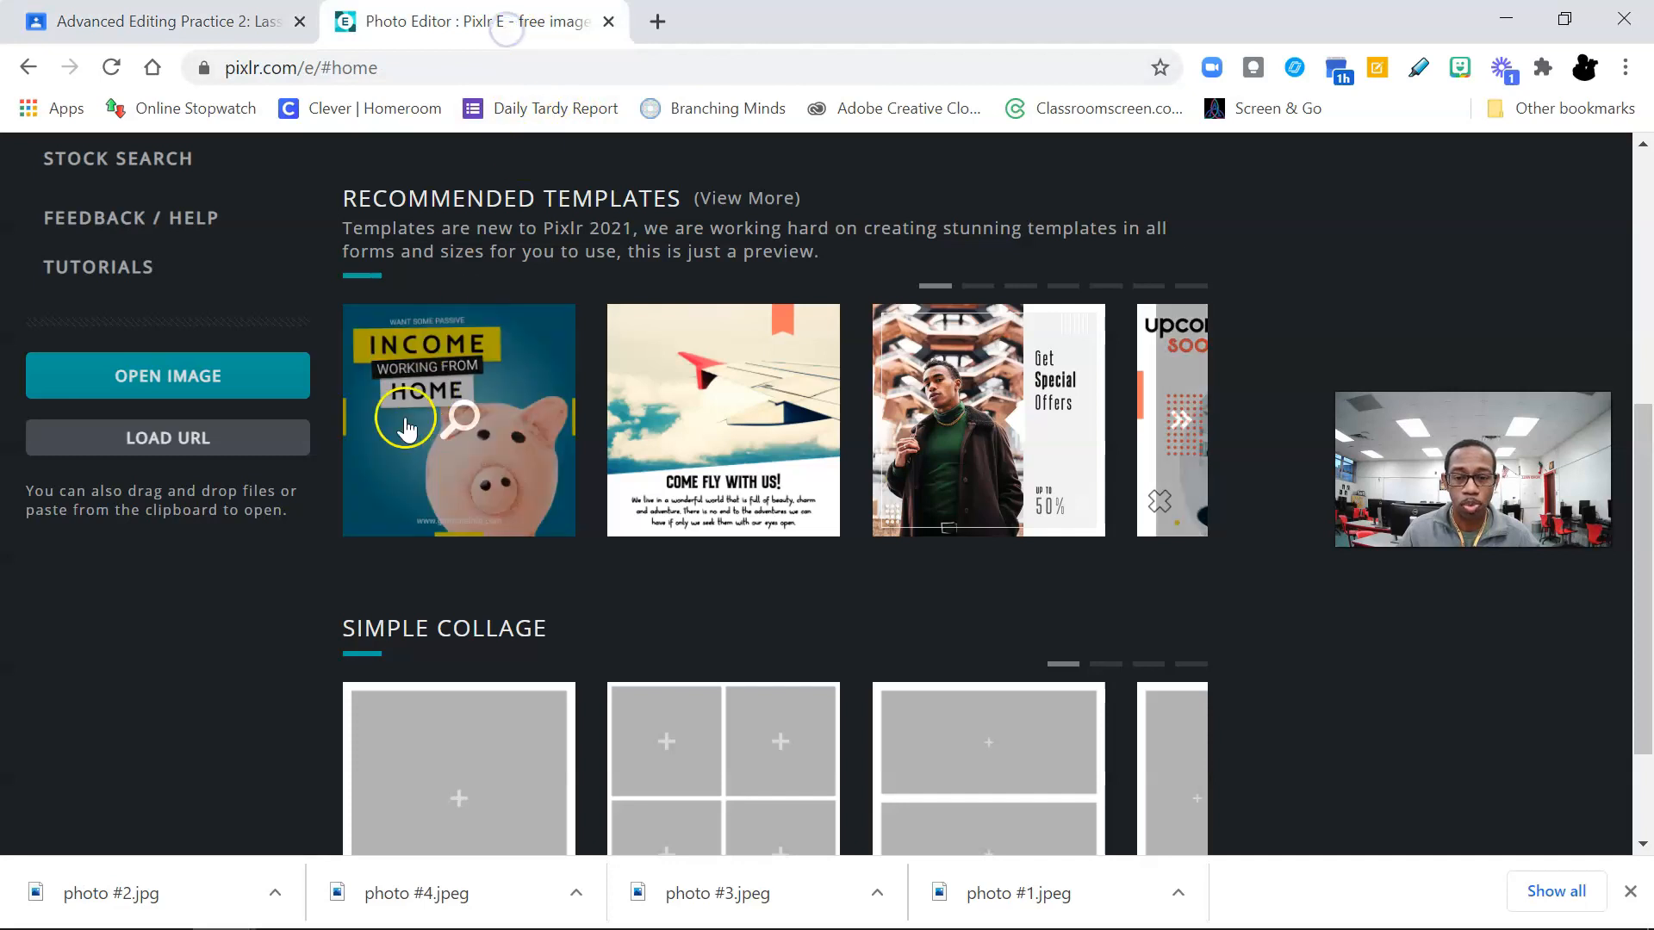
pyautogui.click(222, 389)
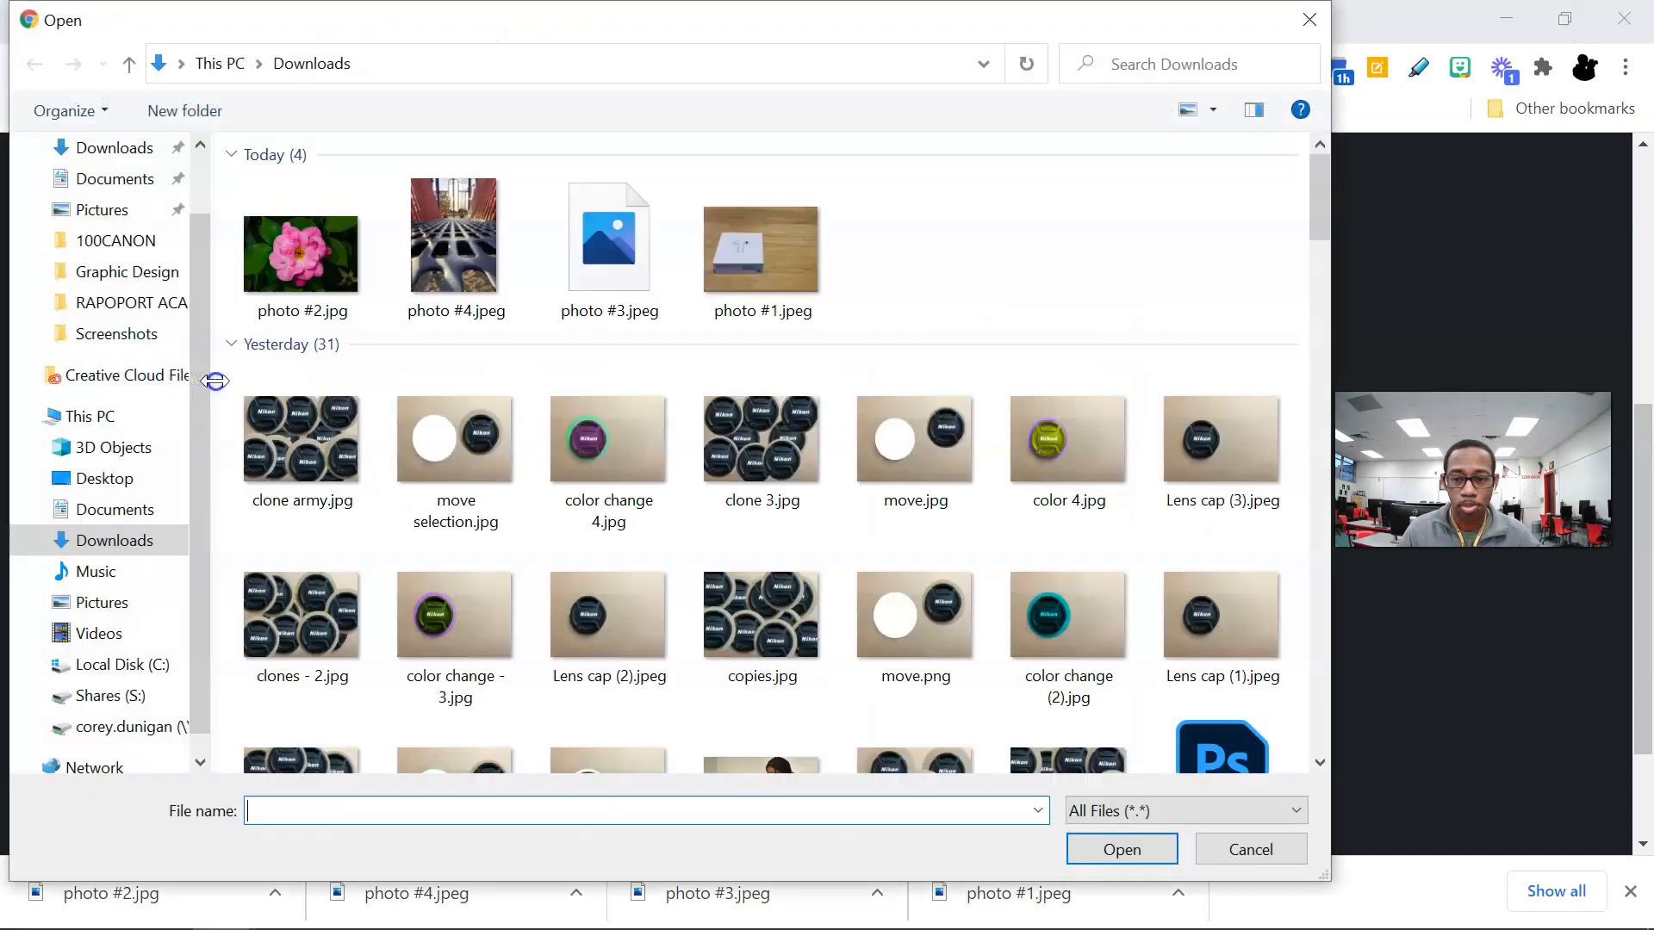
pyautogui.moveTo(974, 228); pyautogui.dragTo(307, 295)
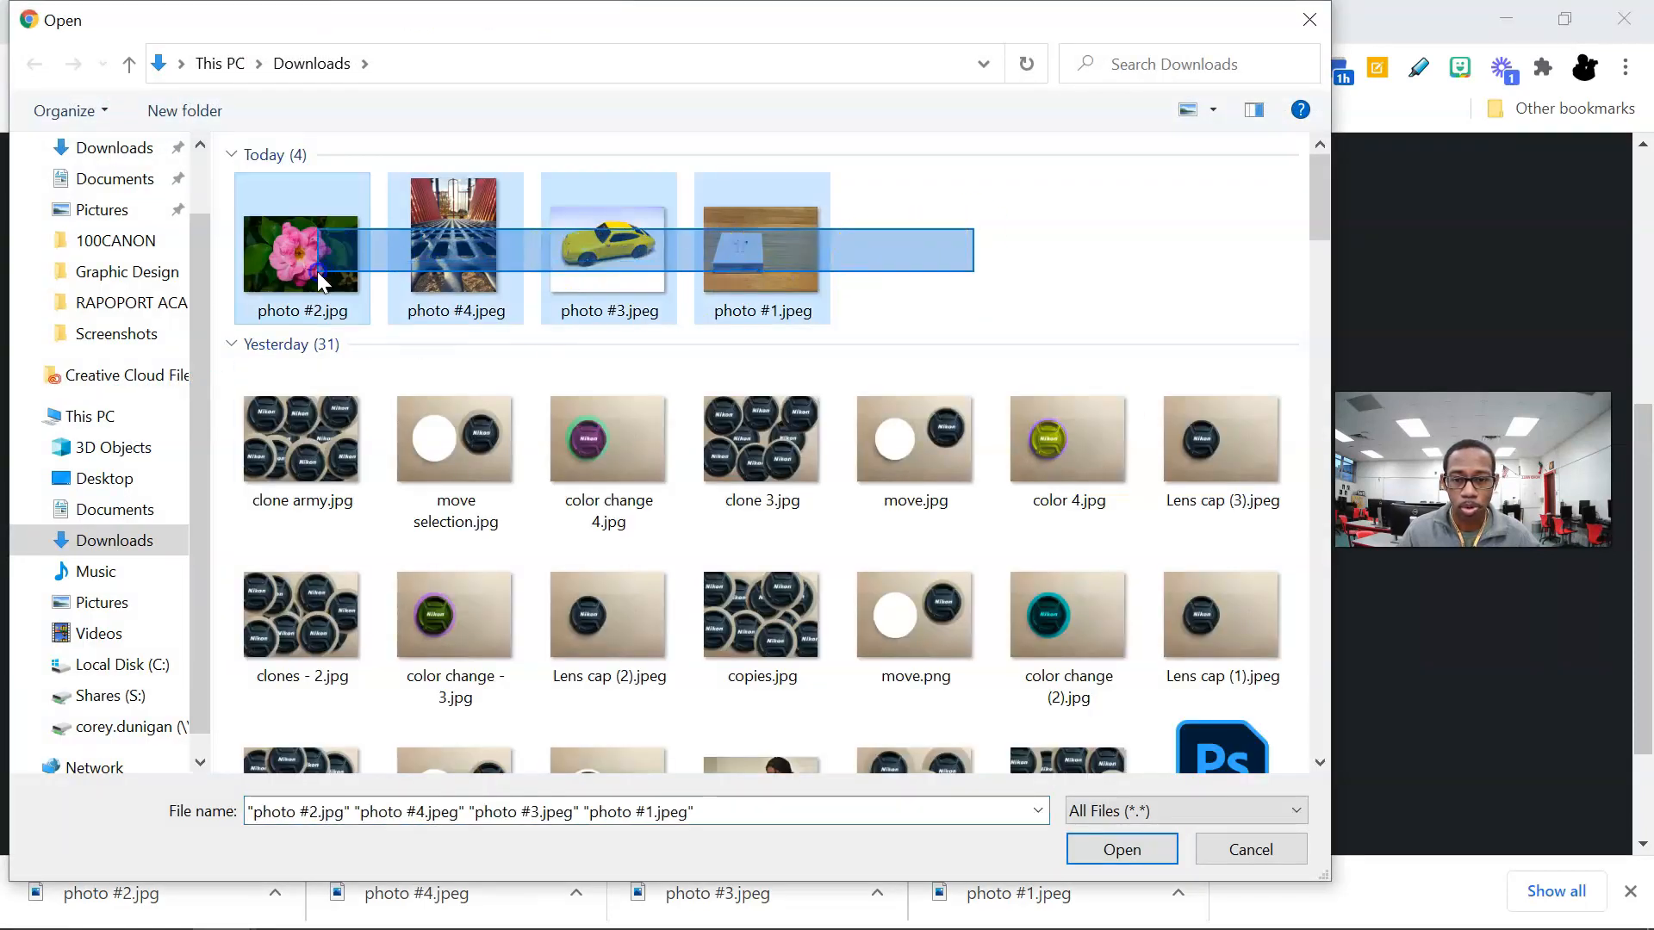
pyautogui.click(1108, 851)
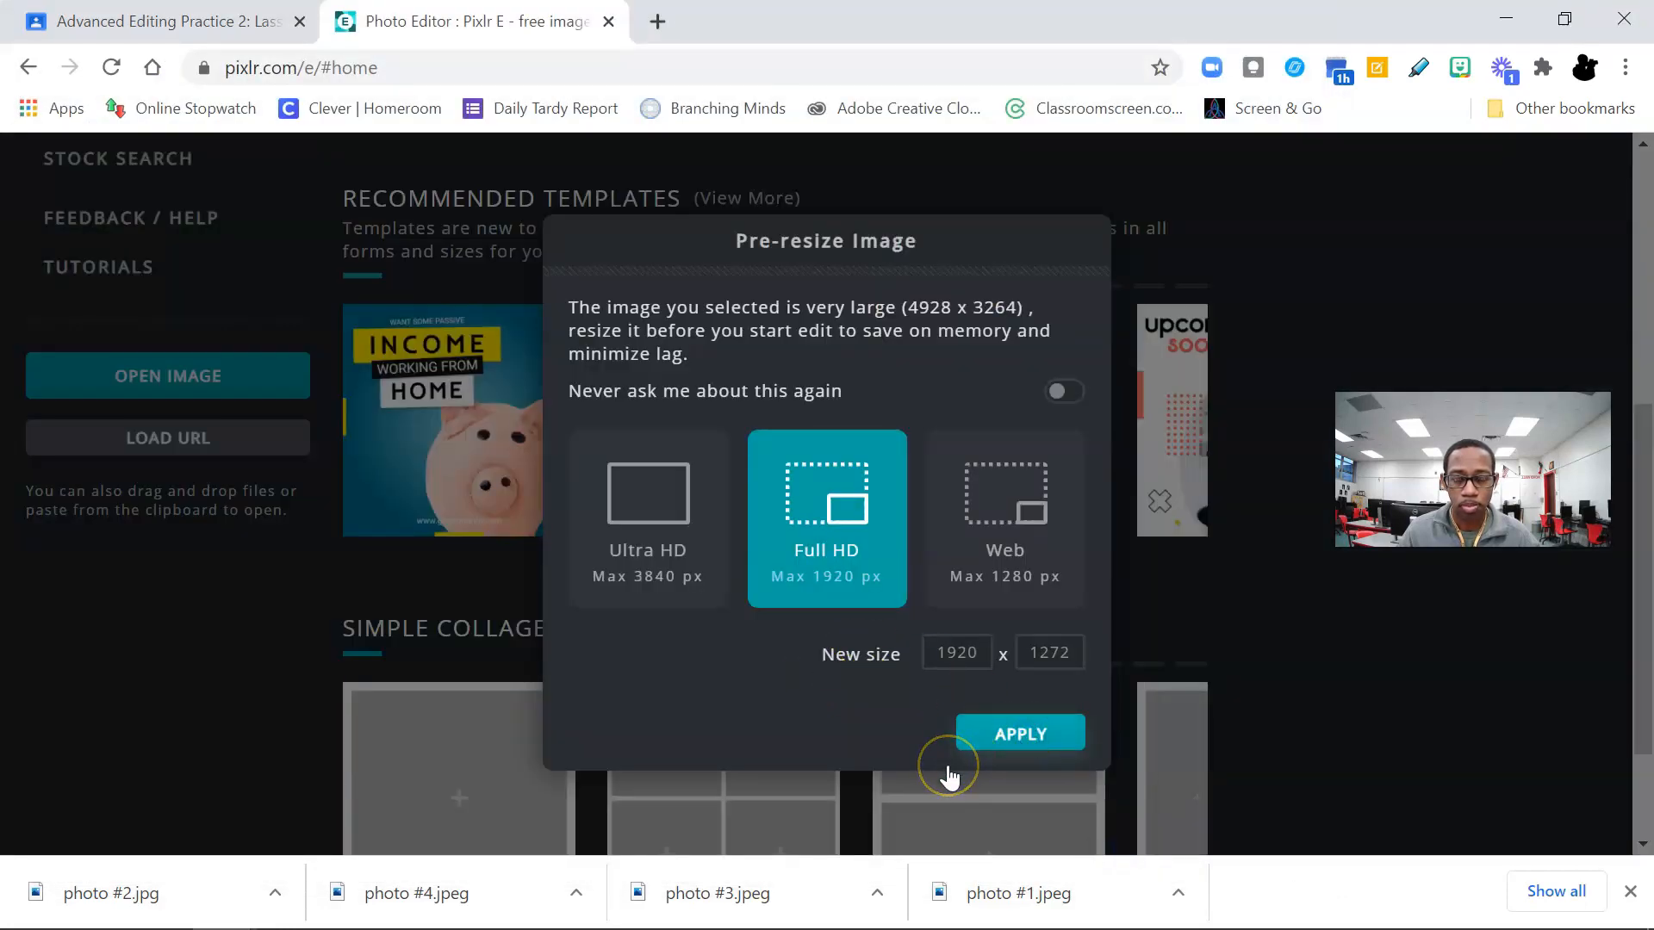
# Step: Accept the Full HD (max 1920 px) pre-resize for each of the four photos being opened
pyautogui.click(987, 754)
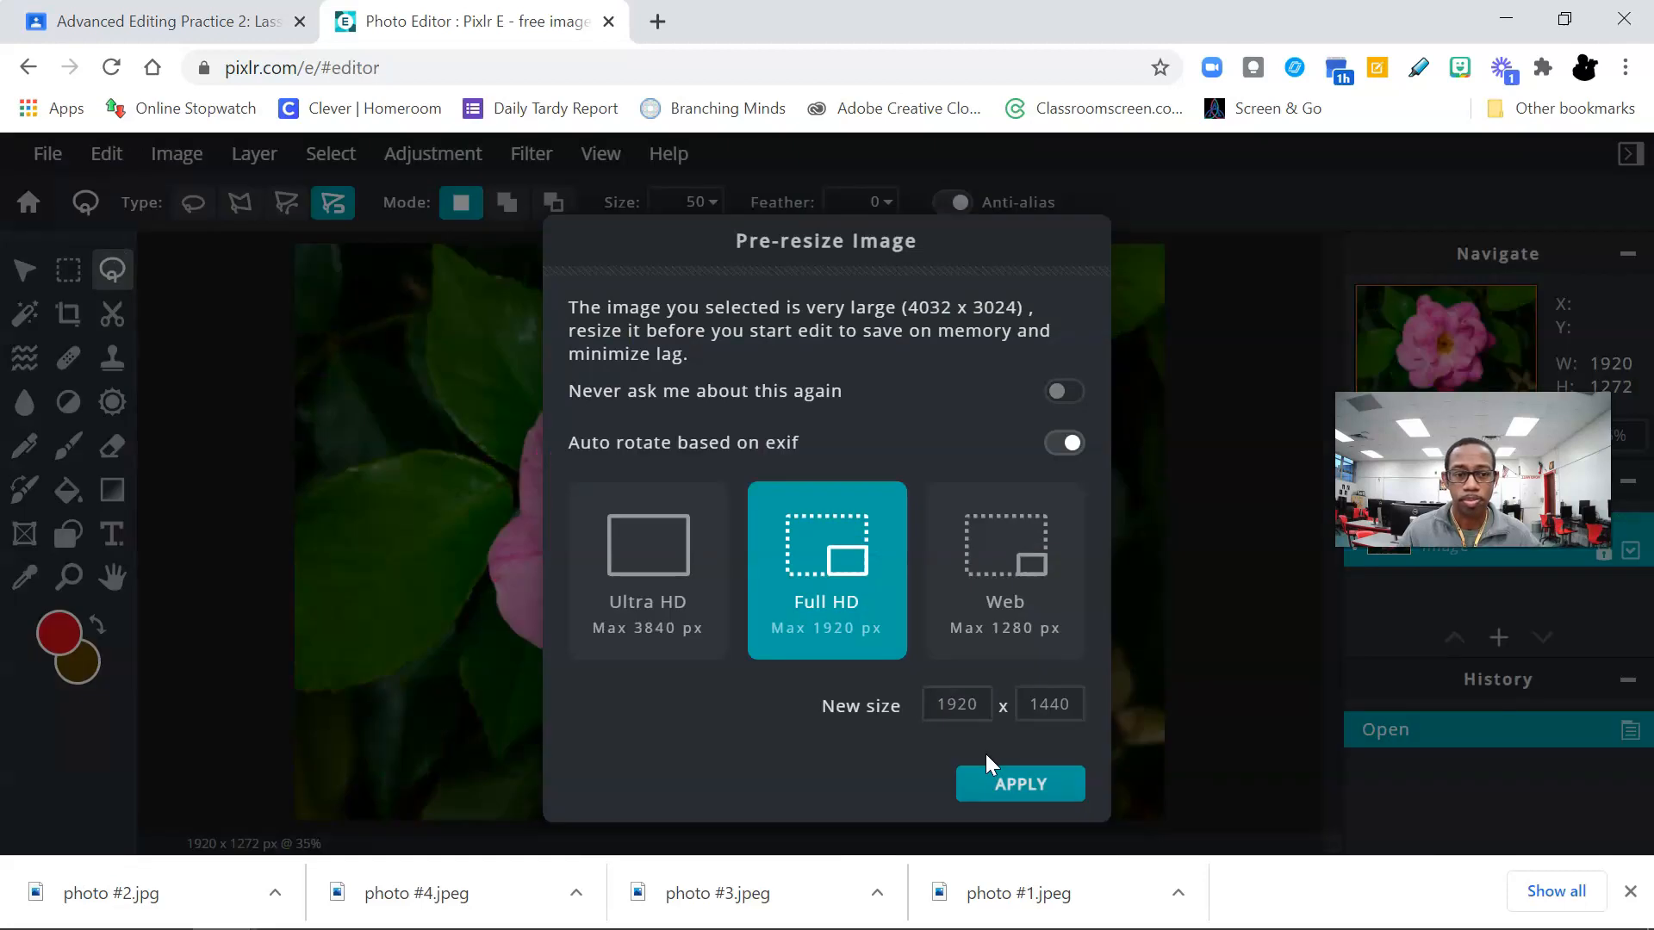
pyautogui.click(1009, 785)
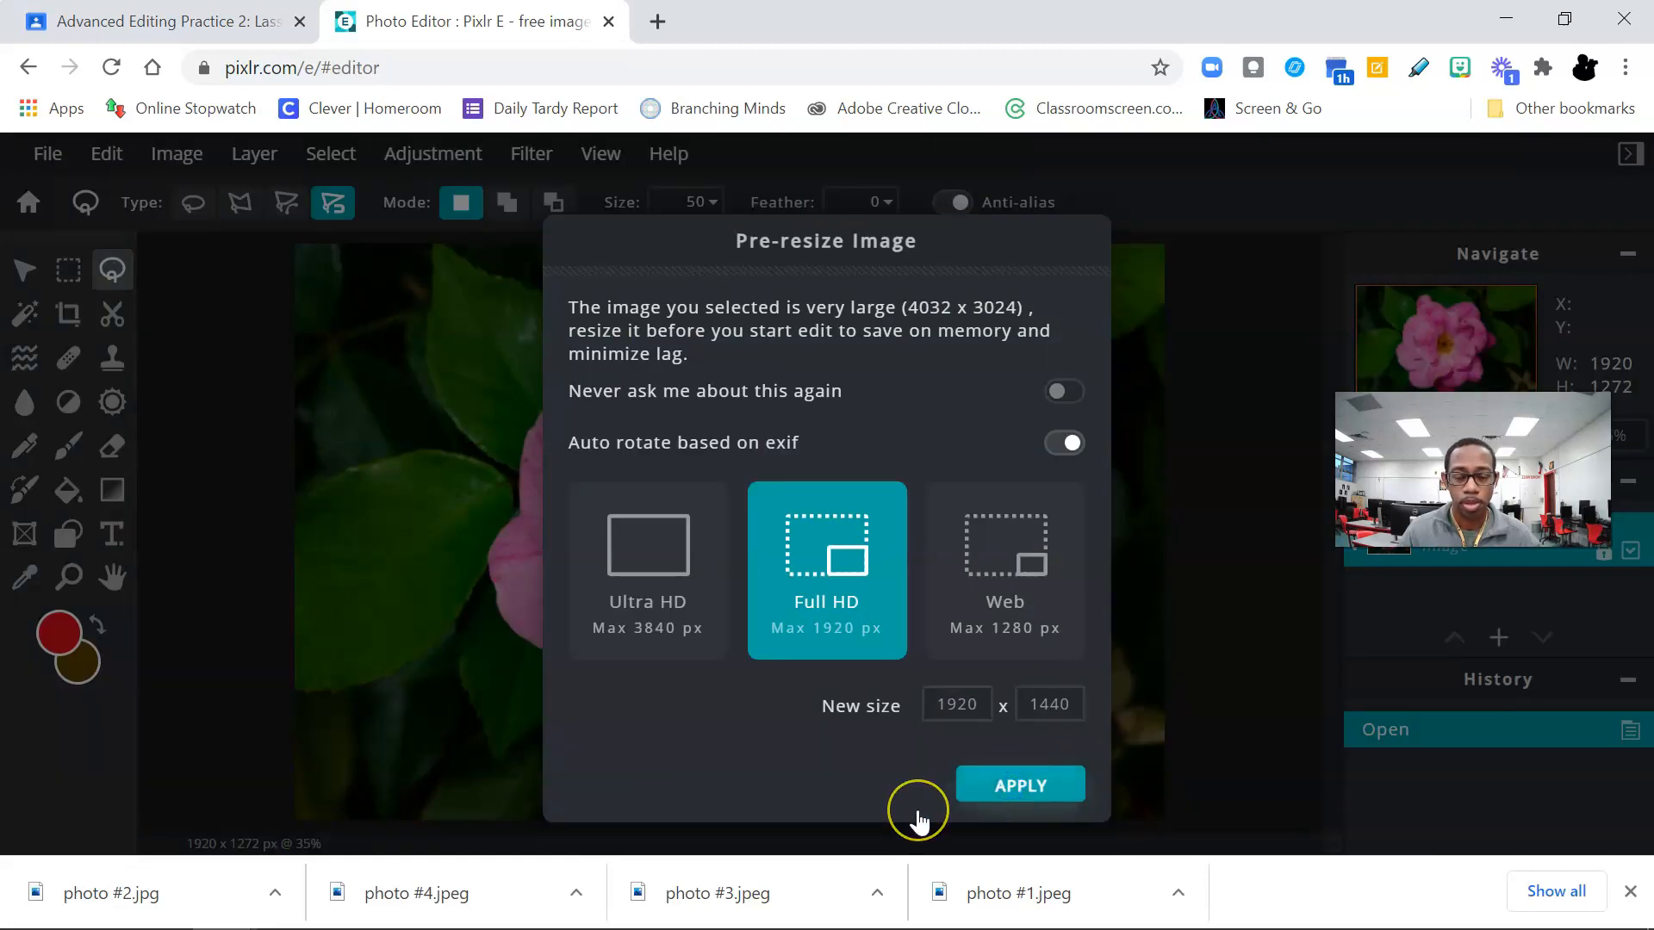
pyautogui.click(990, 787)
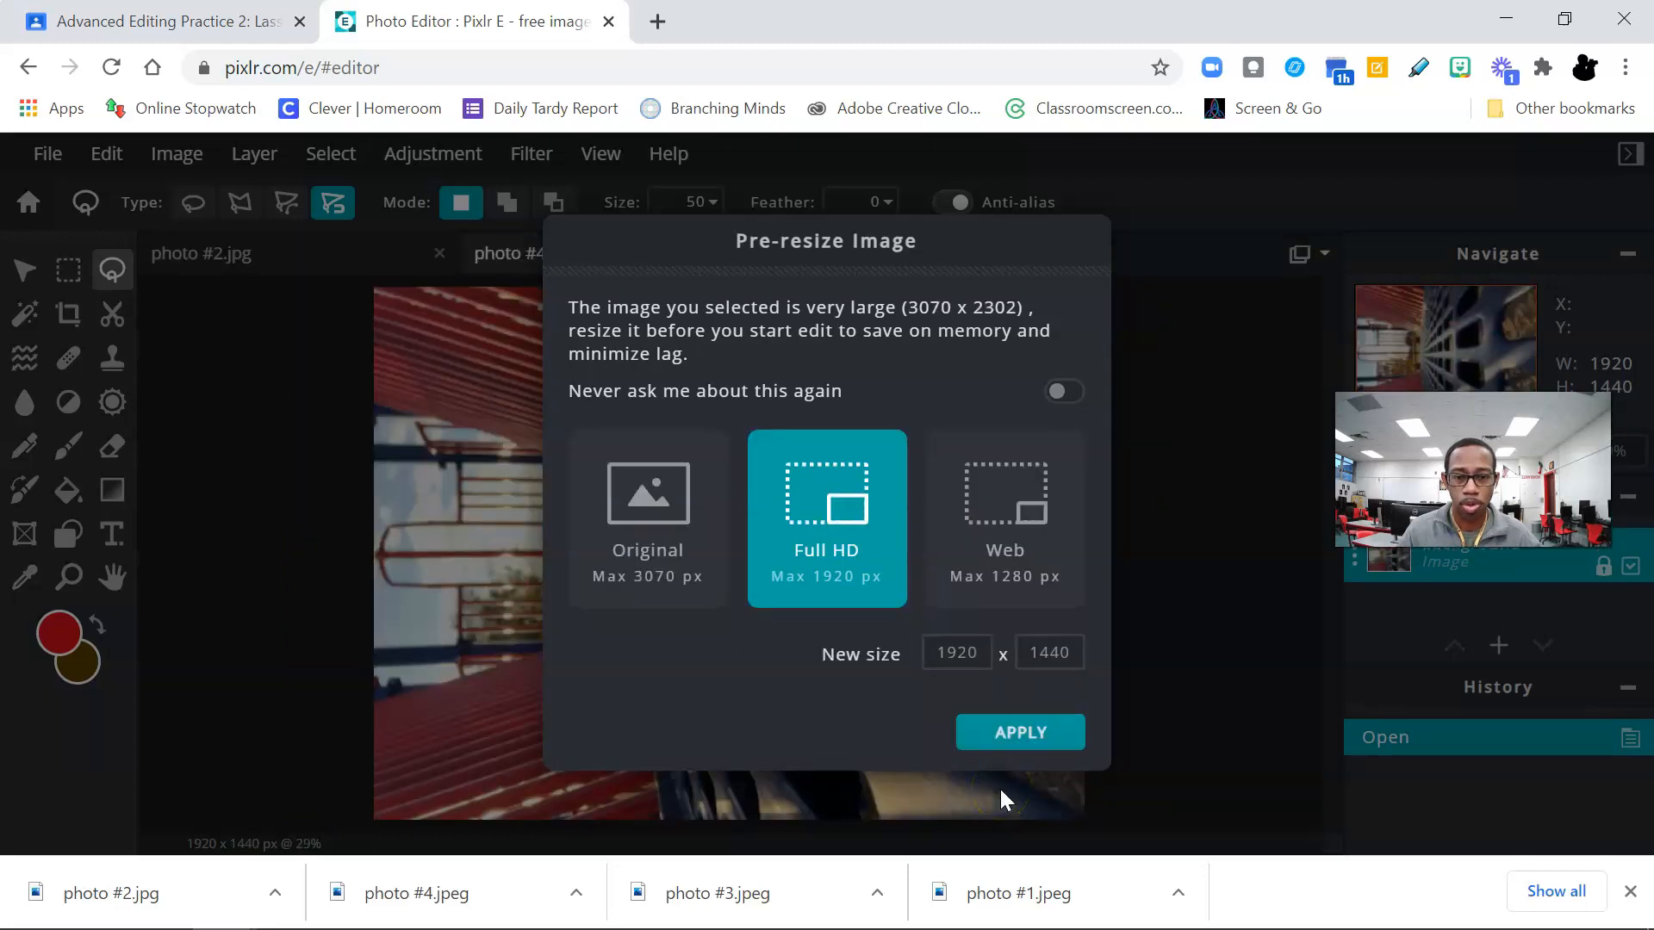
pyautogui.click(999, 741)
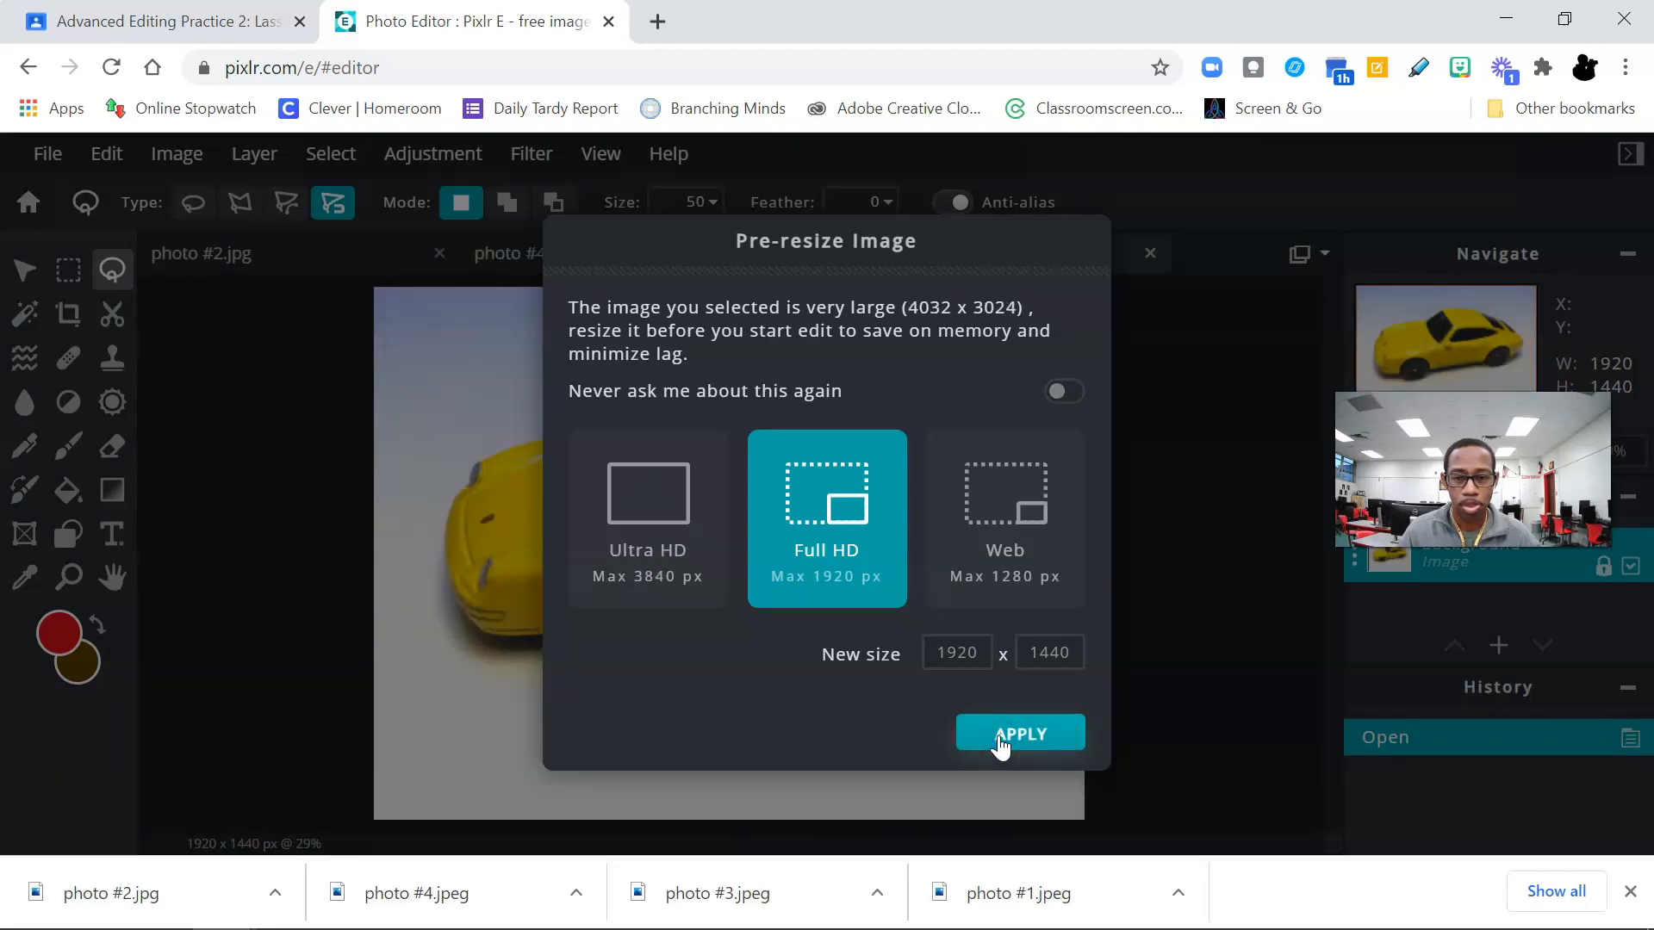
pyautogui.click(999, 739)
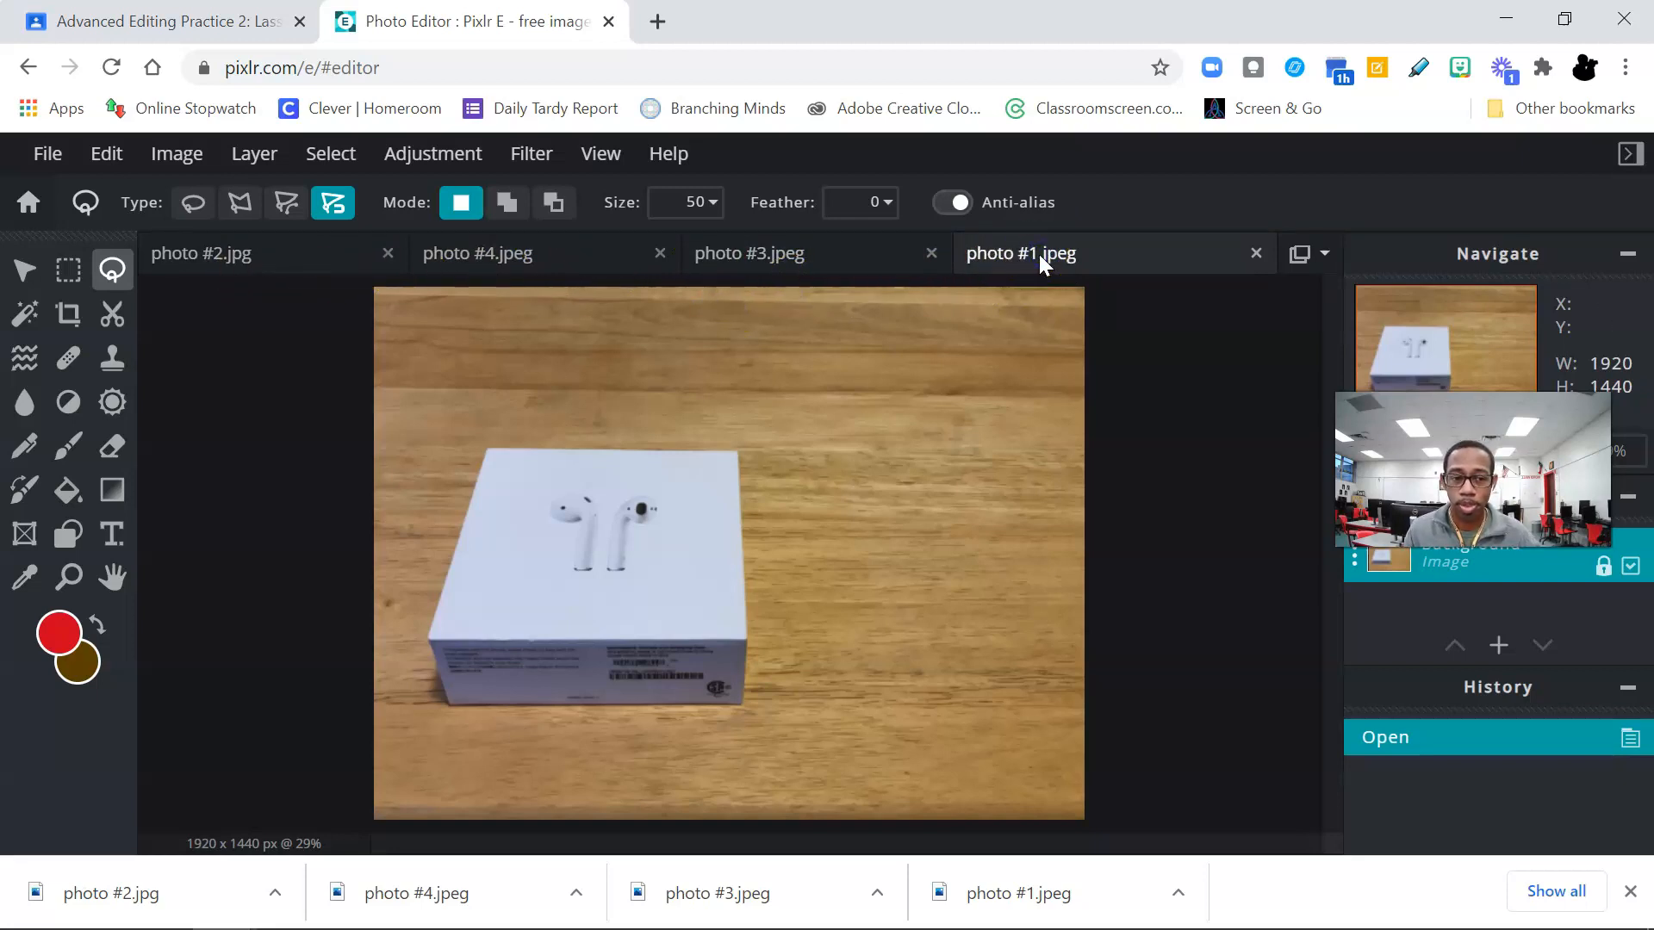
# Step: Review the assignment's instructions for the box in photo #1 and return to the Pixlr E editor
pyautogui.click(220, 20)
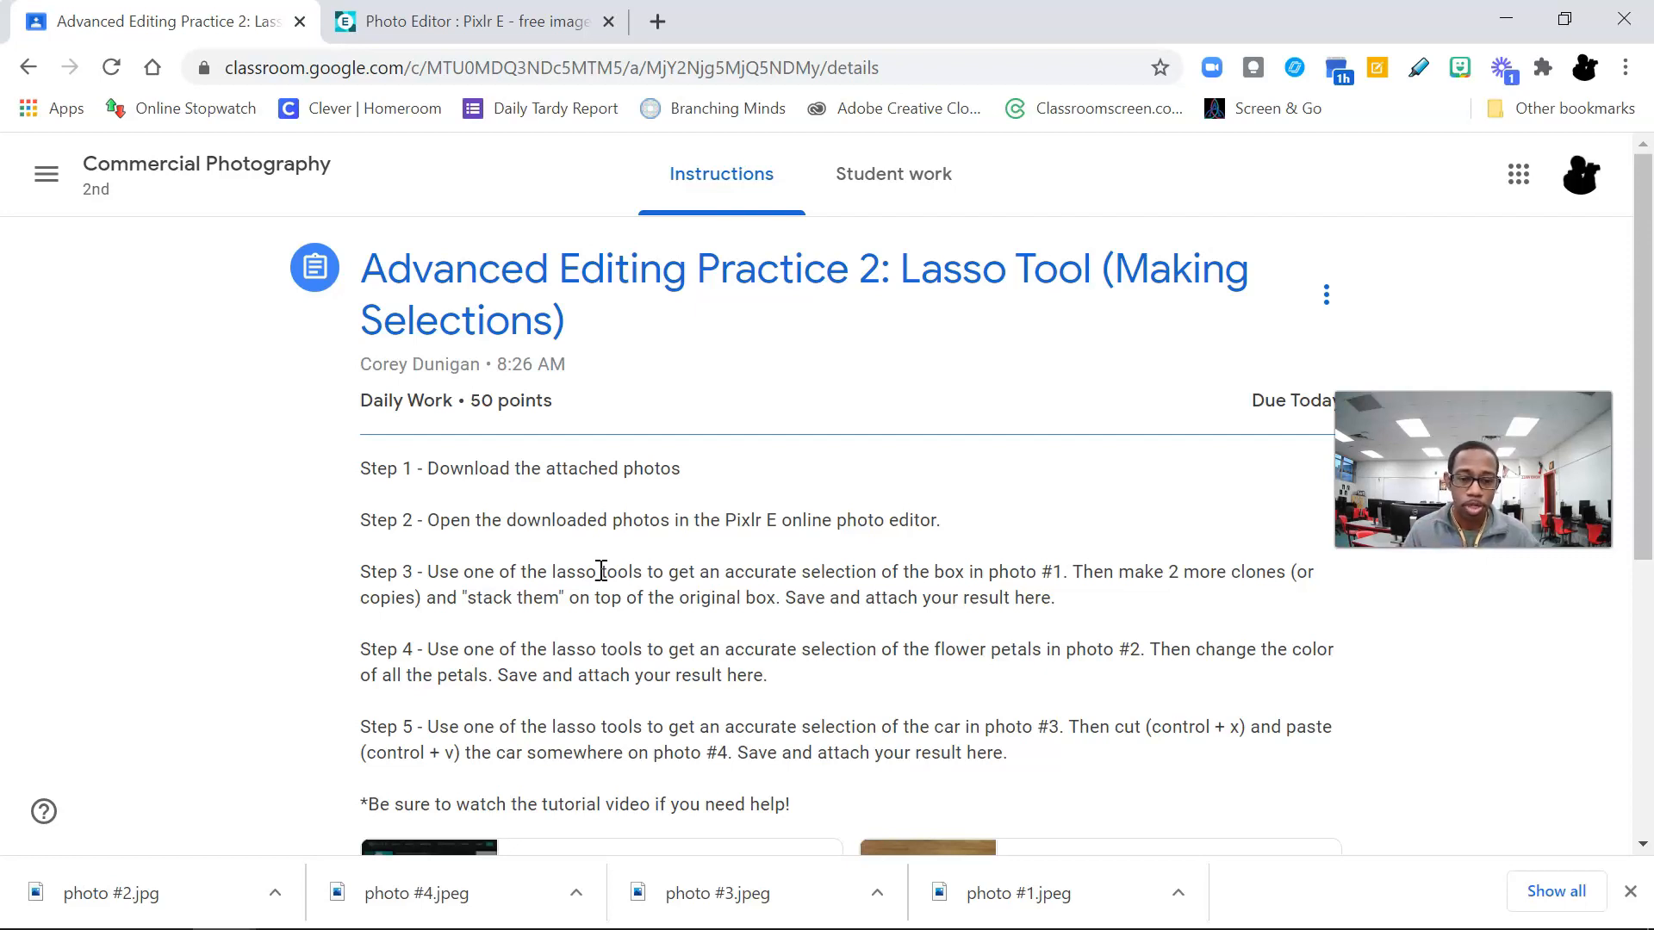
pyautogui.click(469, 24)
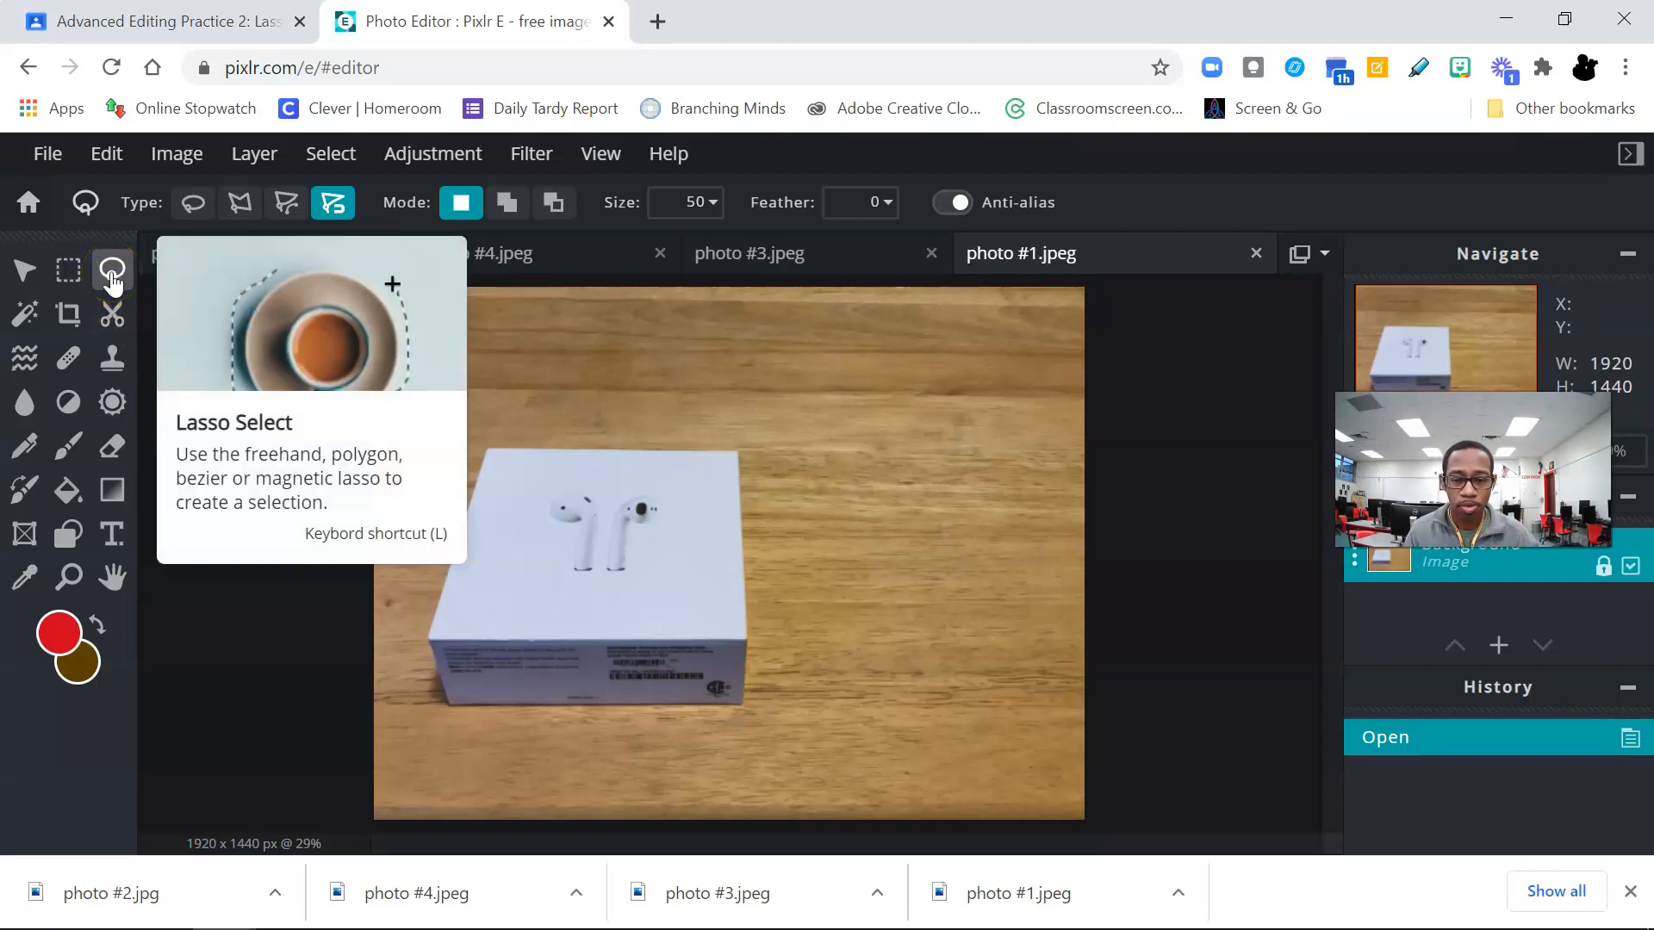
pyautogui.click(480, 443)
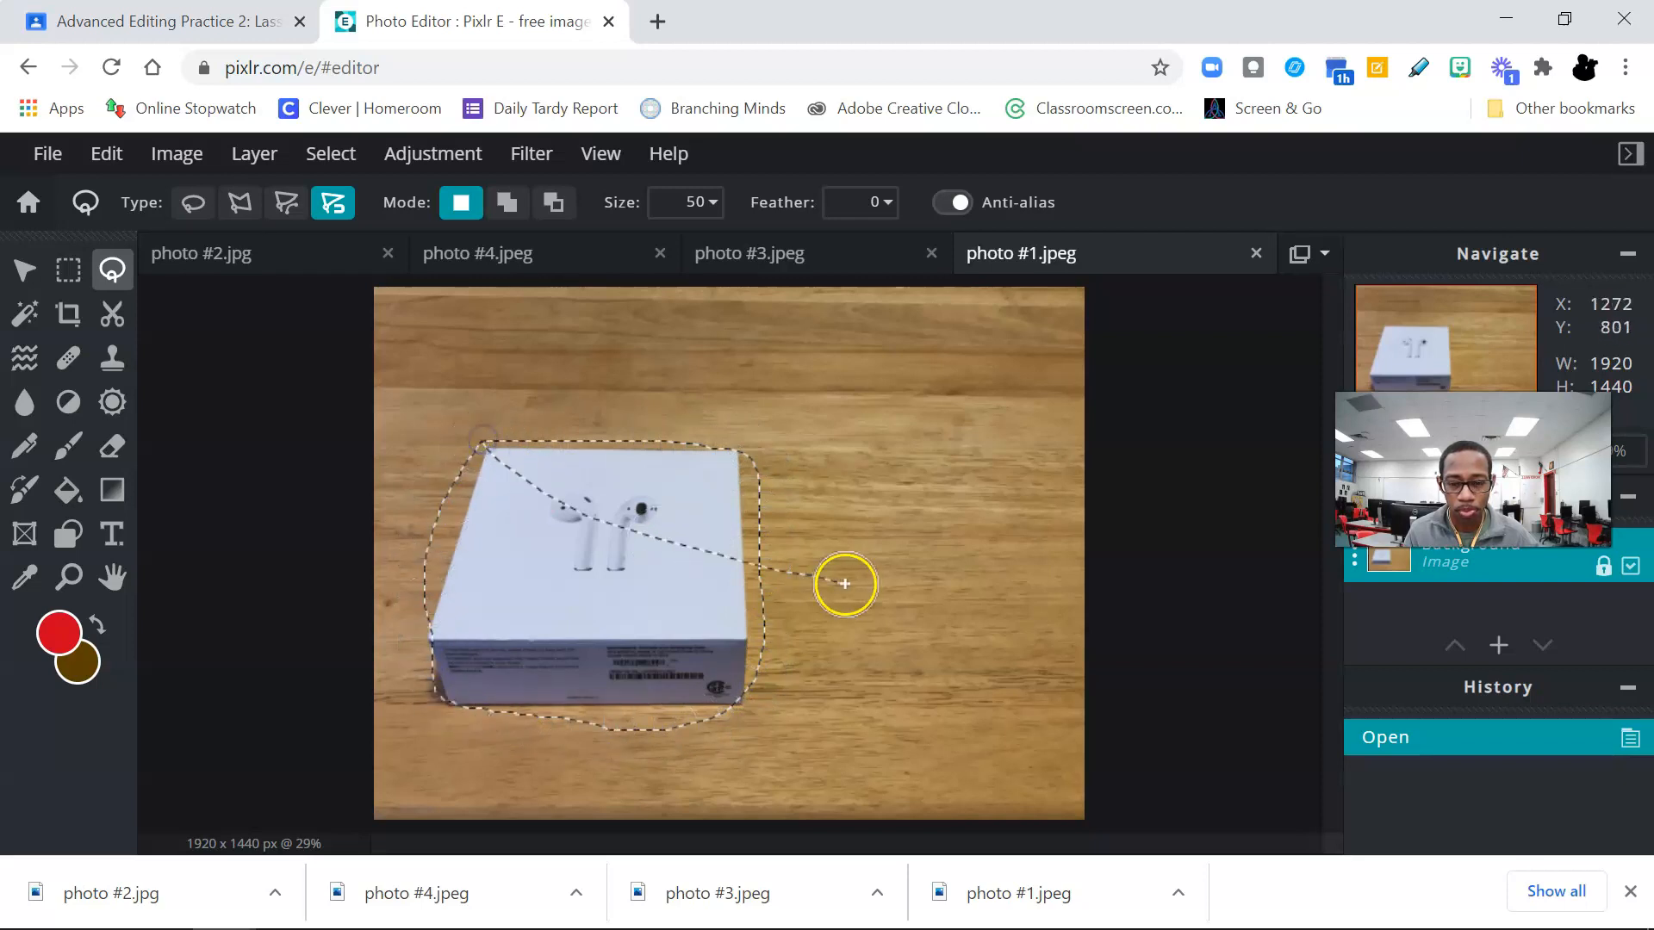
pyautogui.doubleClick(723, 500)
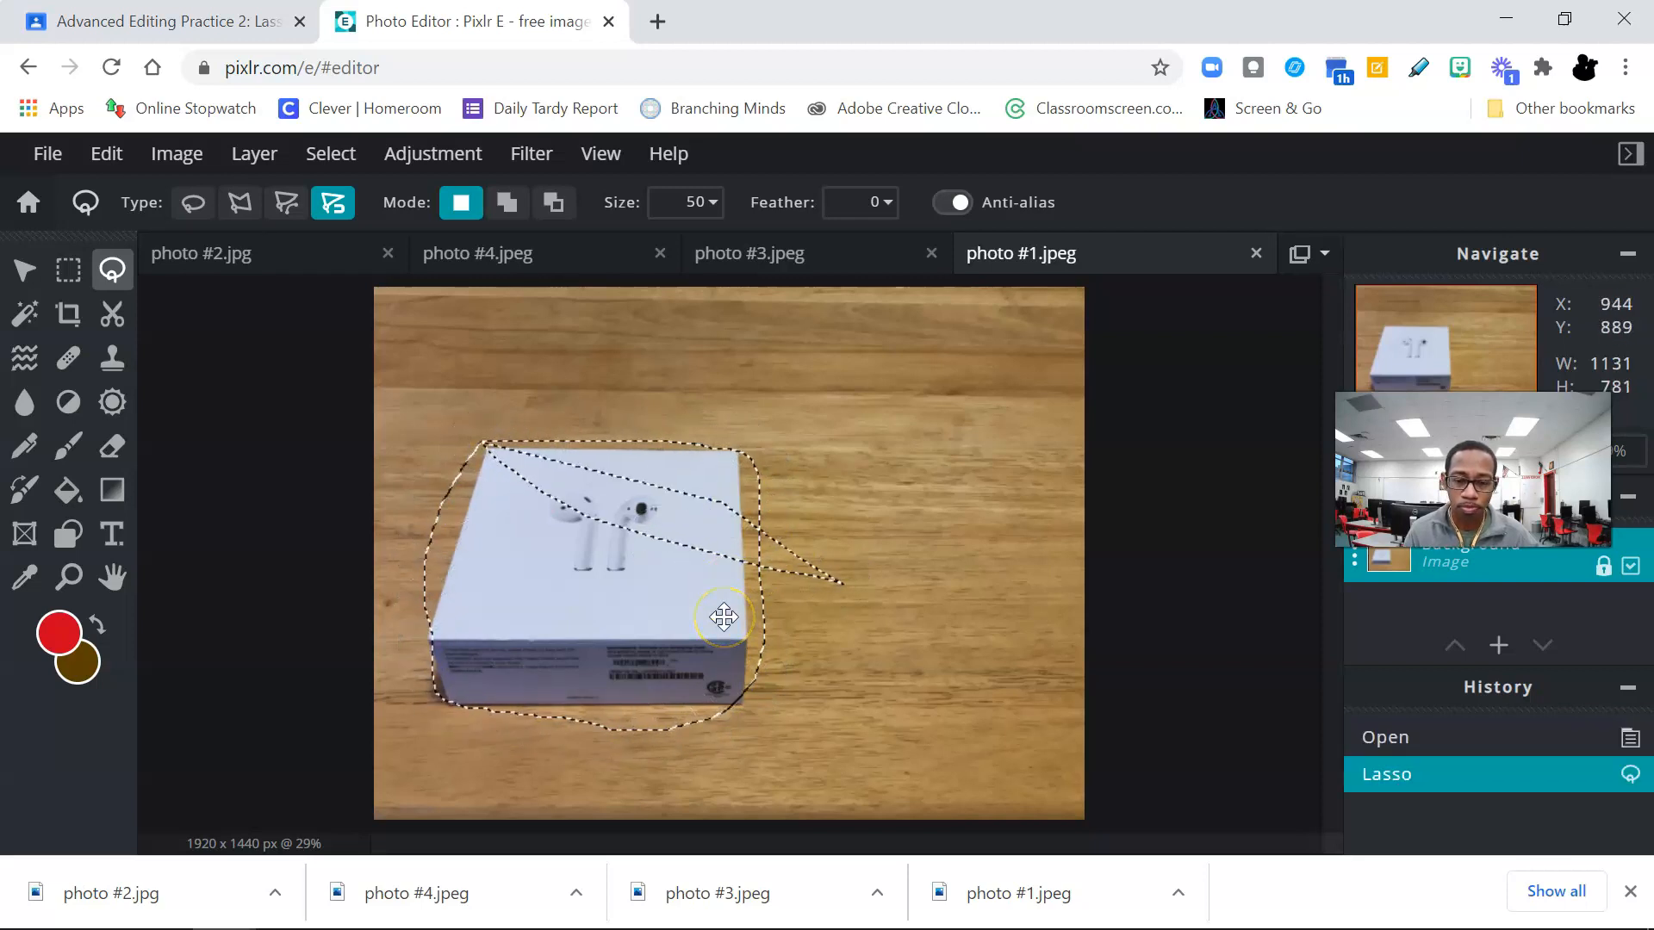
pyautogui.hotkey('ctrl', 'z')
pyautogui.click(470, 428)
pyautogui.moveTo(787, 661)
pyautogui.mouseDown()
pyautogui.moveTo(725, 725)
pyautogui.moveTo(598, 734)
pyautogui.moveTo(444, 708)
pyautogui.moveTo(414, 683)
pyautogui.moveTo(415, 629)
pyautogui.moveTo(459, 489)
pyautogui.mouseUp()
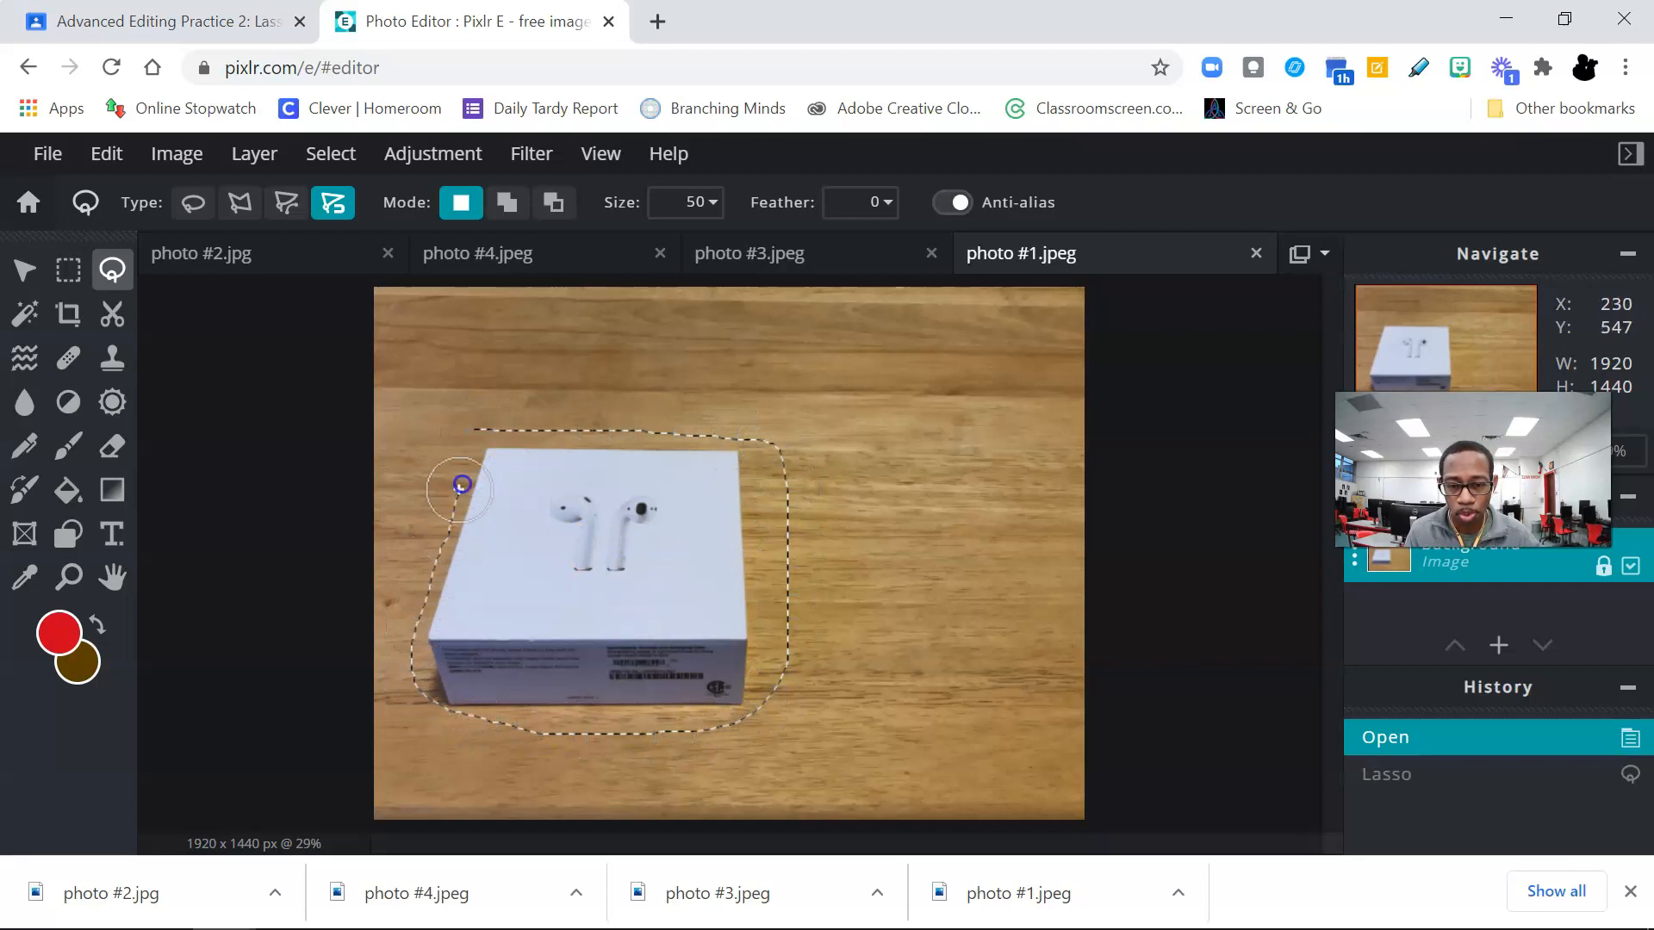
pyautogui.click(466, 434)
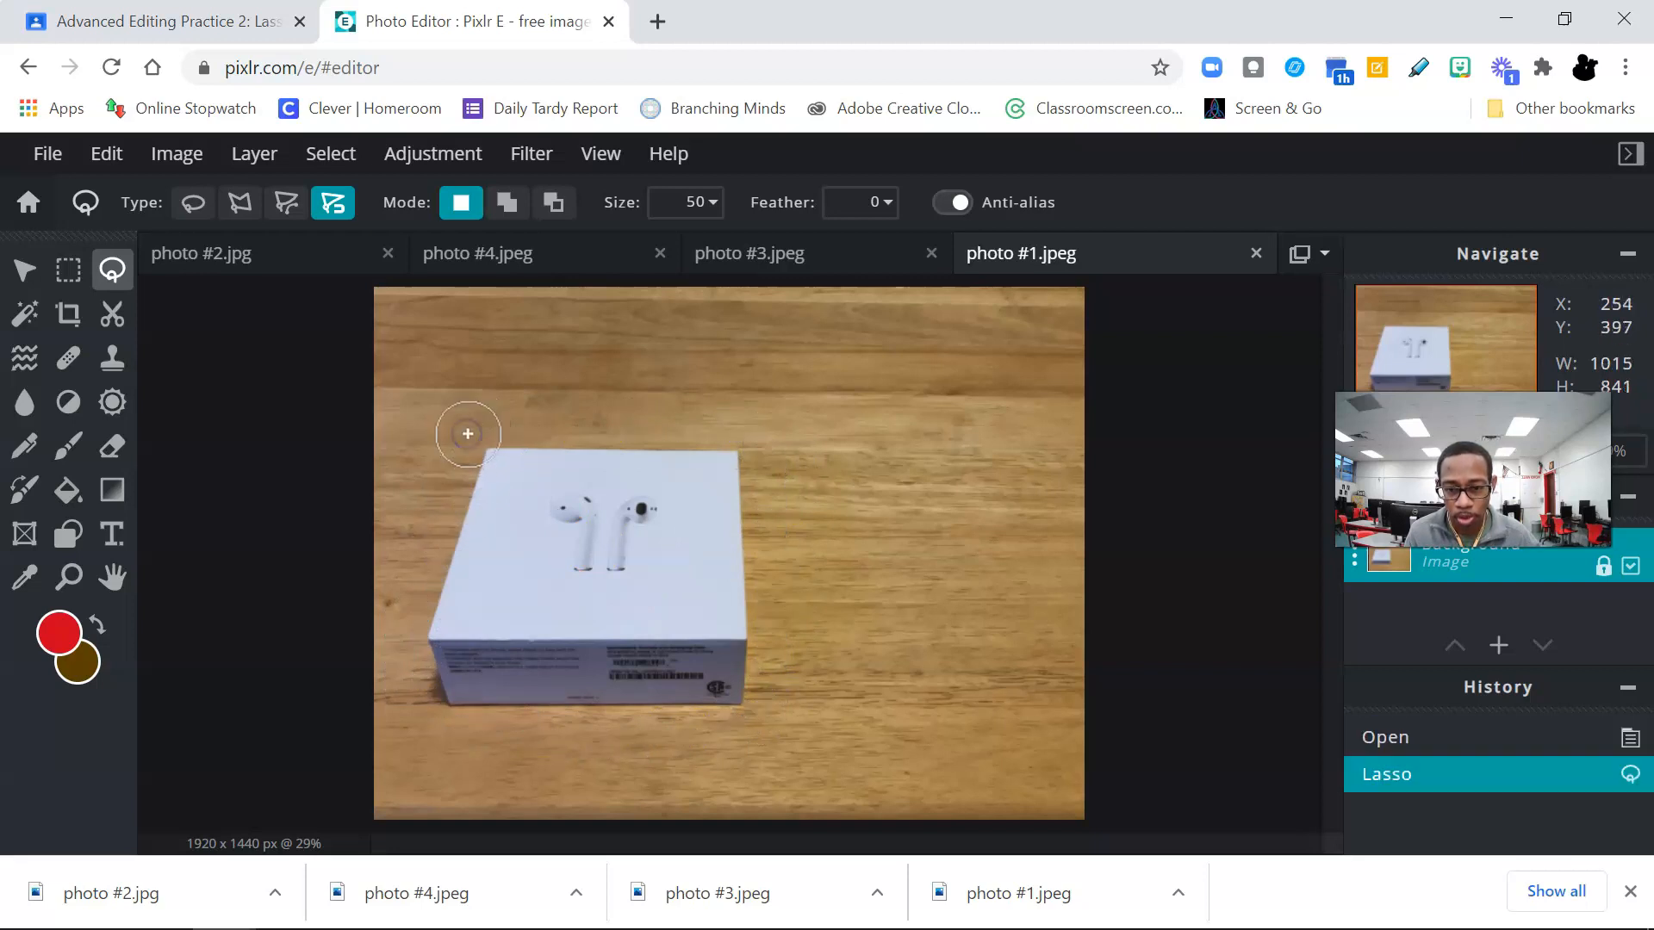
pyautogui.doubleClick(485, 474)
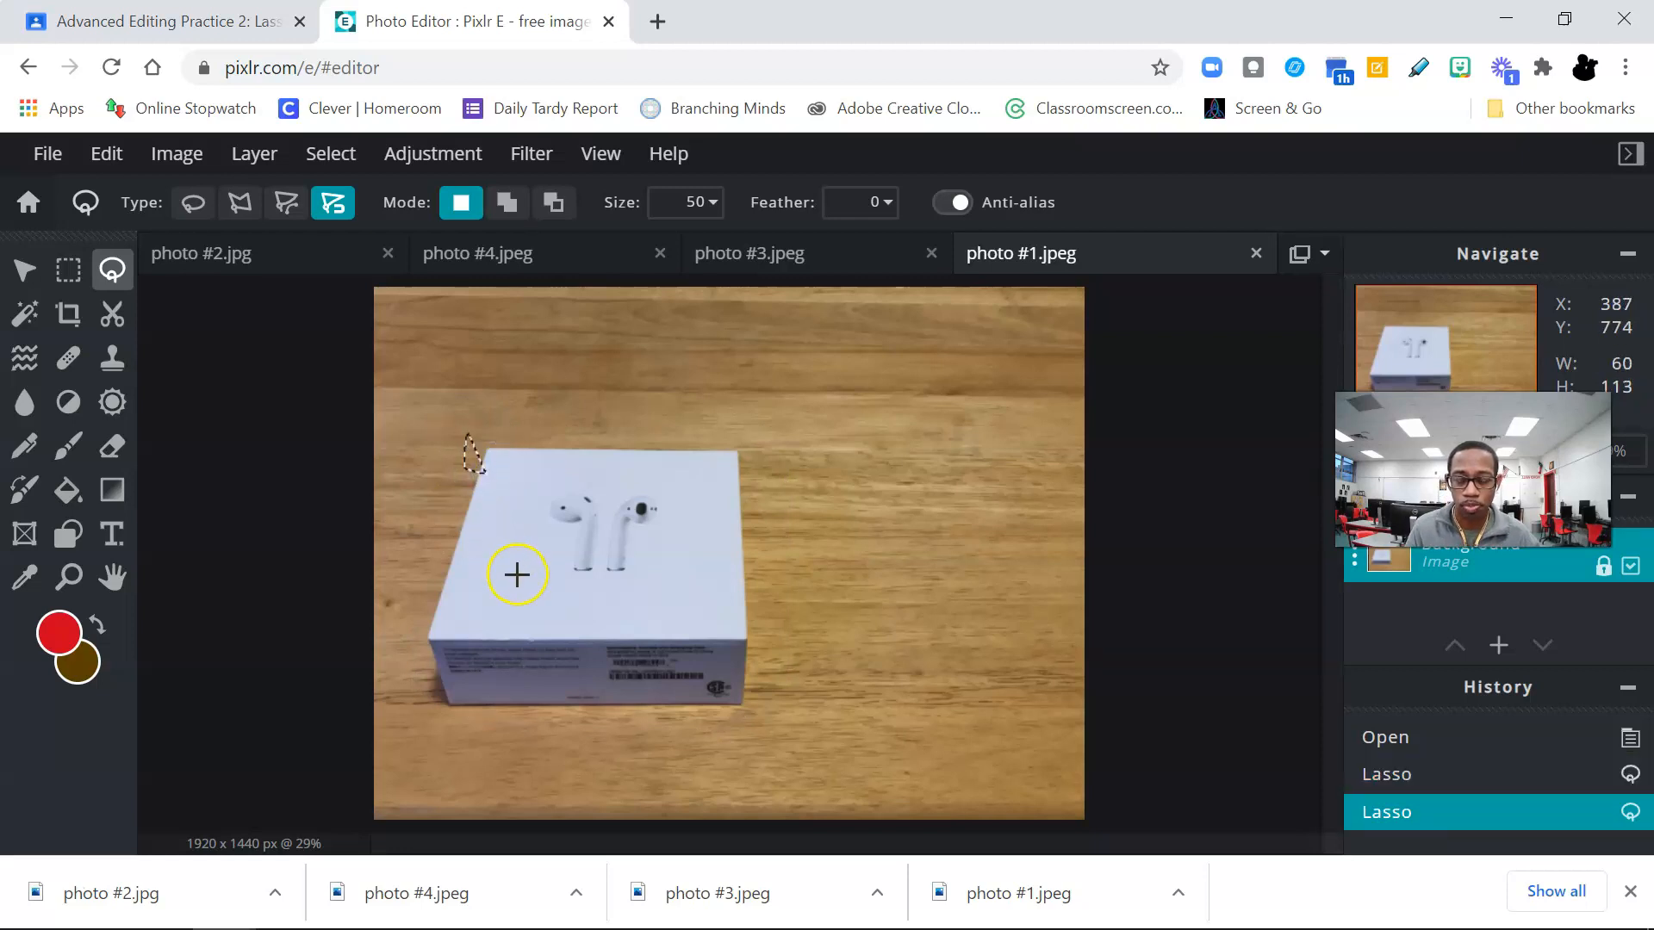
pyautogui.hotkey('ctrl', 'z')
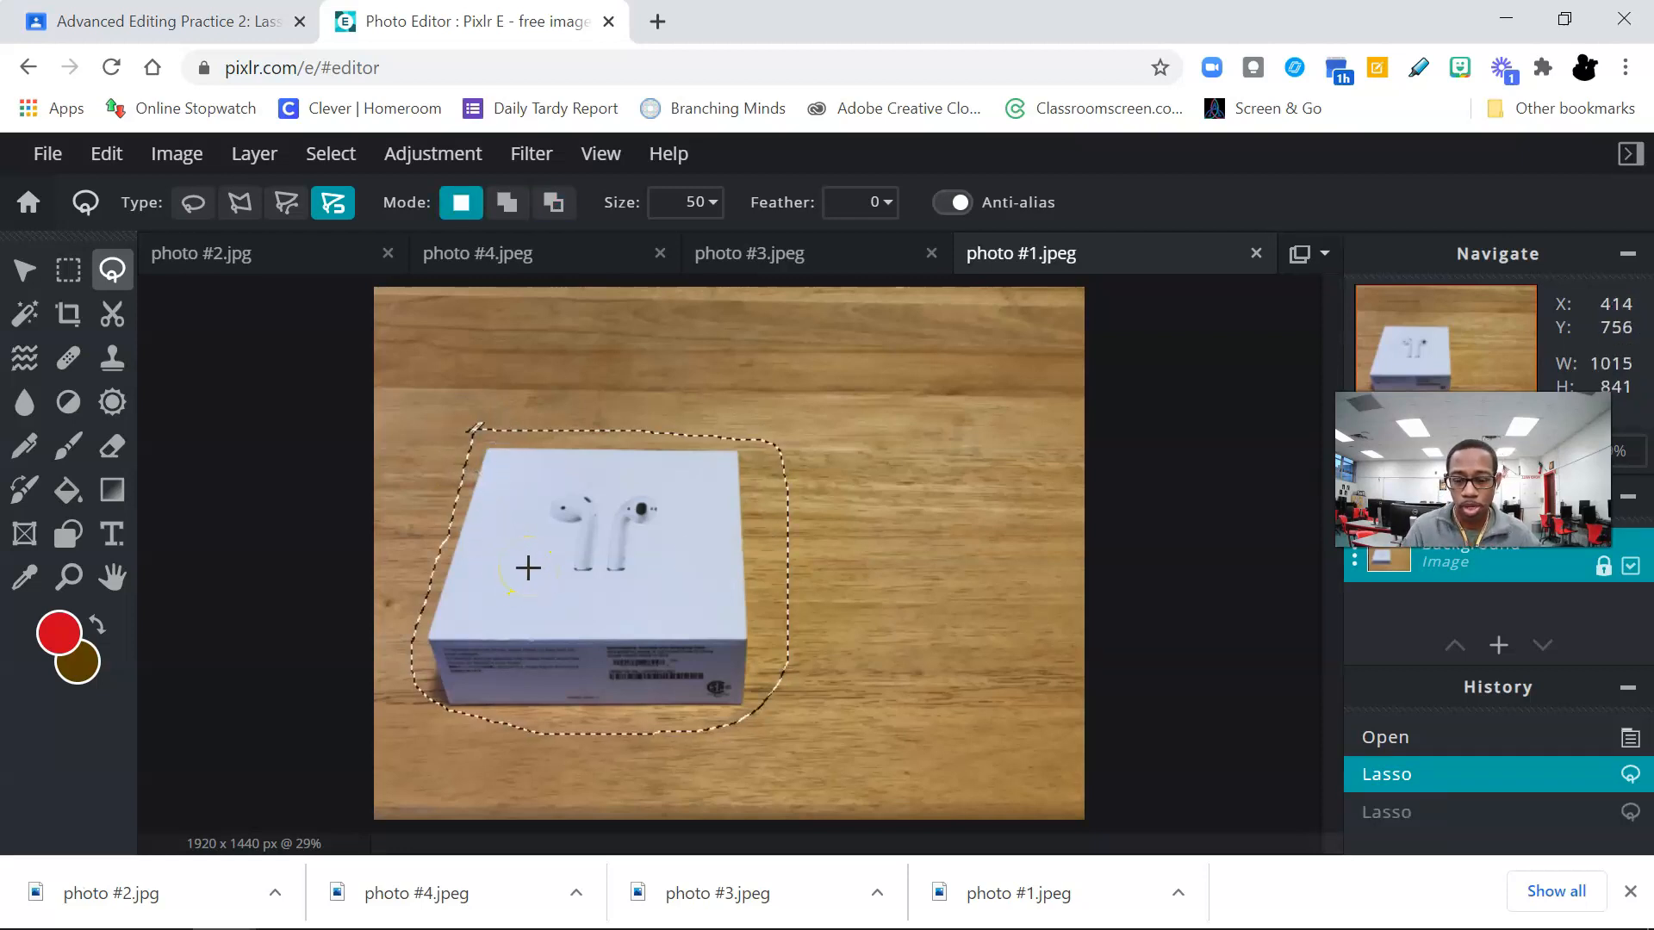
pyautogui.hotkey('ctrl', 'z')
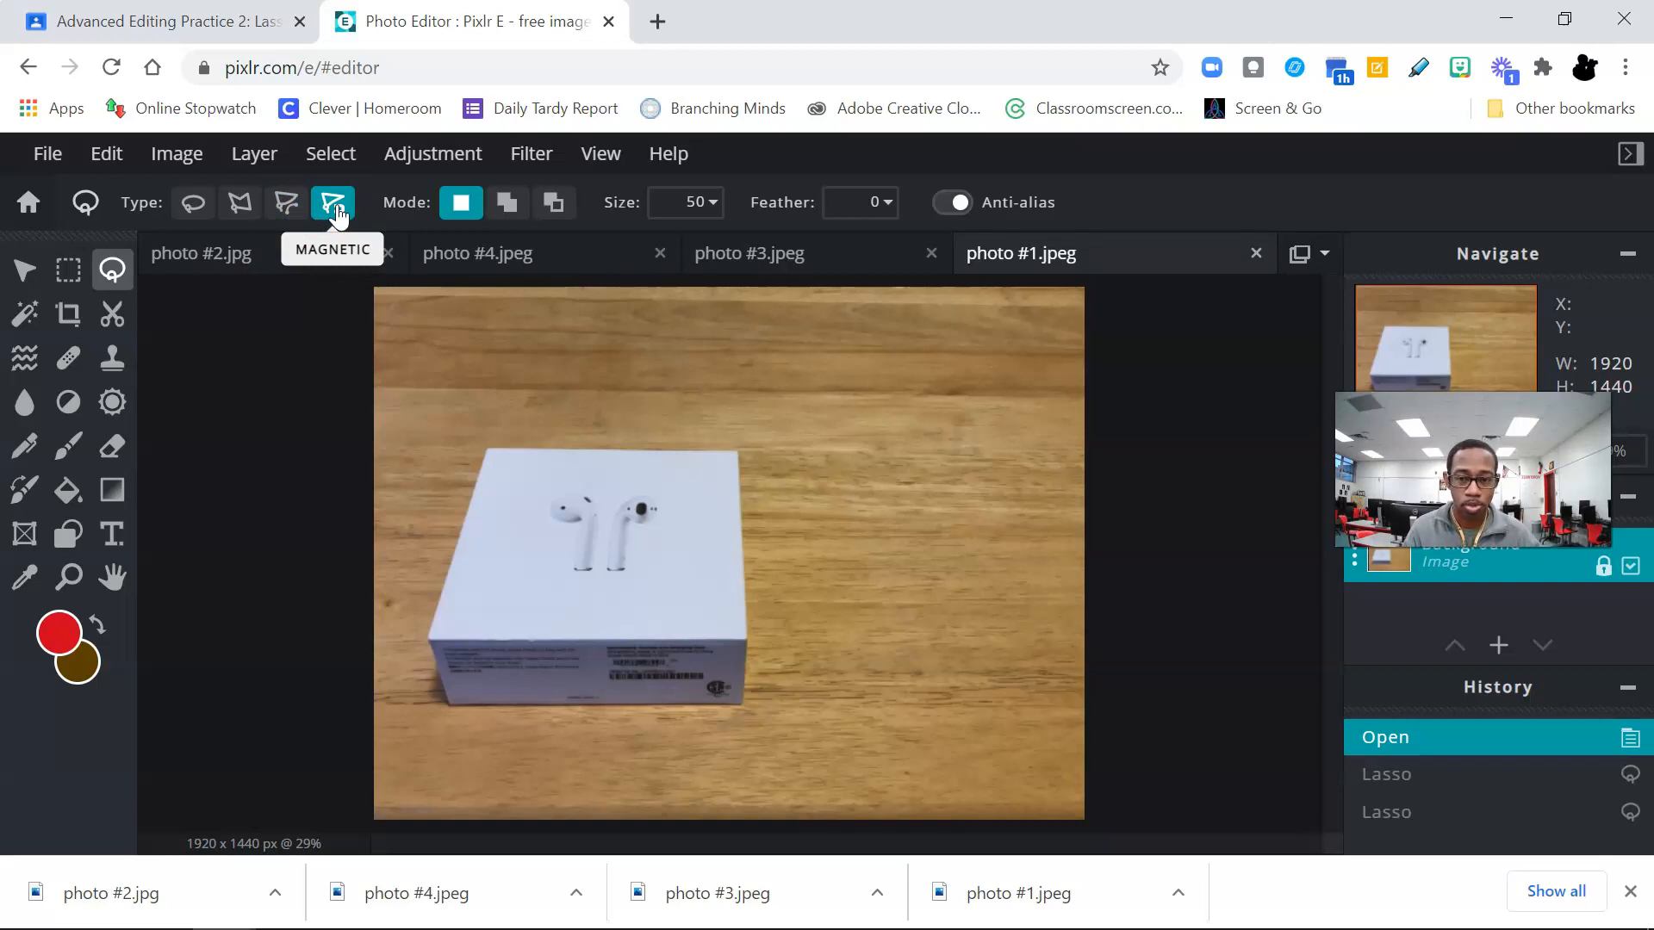
# Step: Select the box in photo #1 with the polygon lasso by tracing its six outer corners, about 865 × 701 px
pyautogui.click(239, 204)
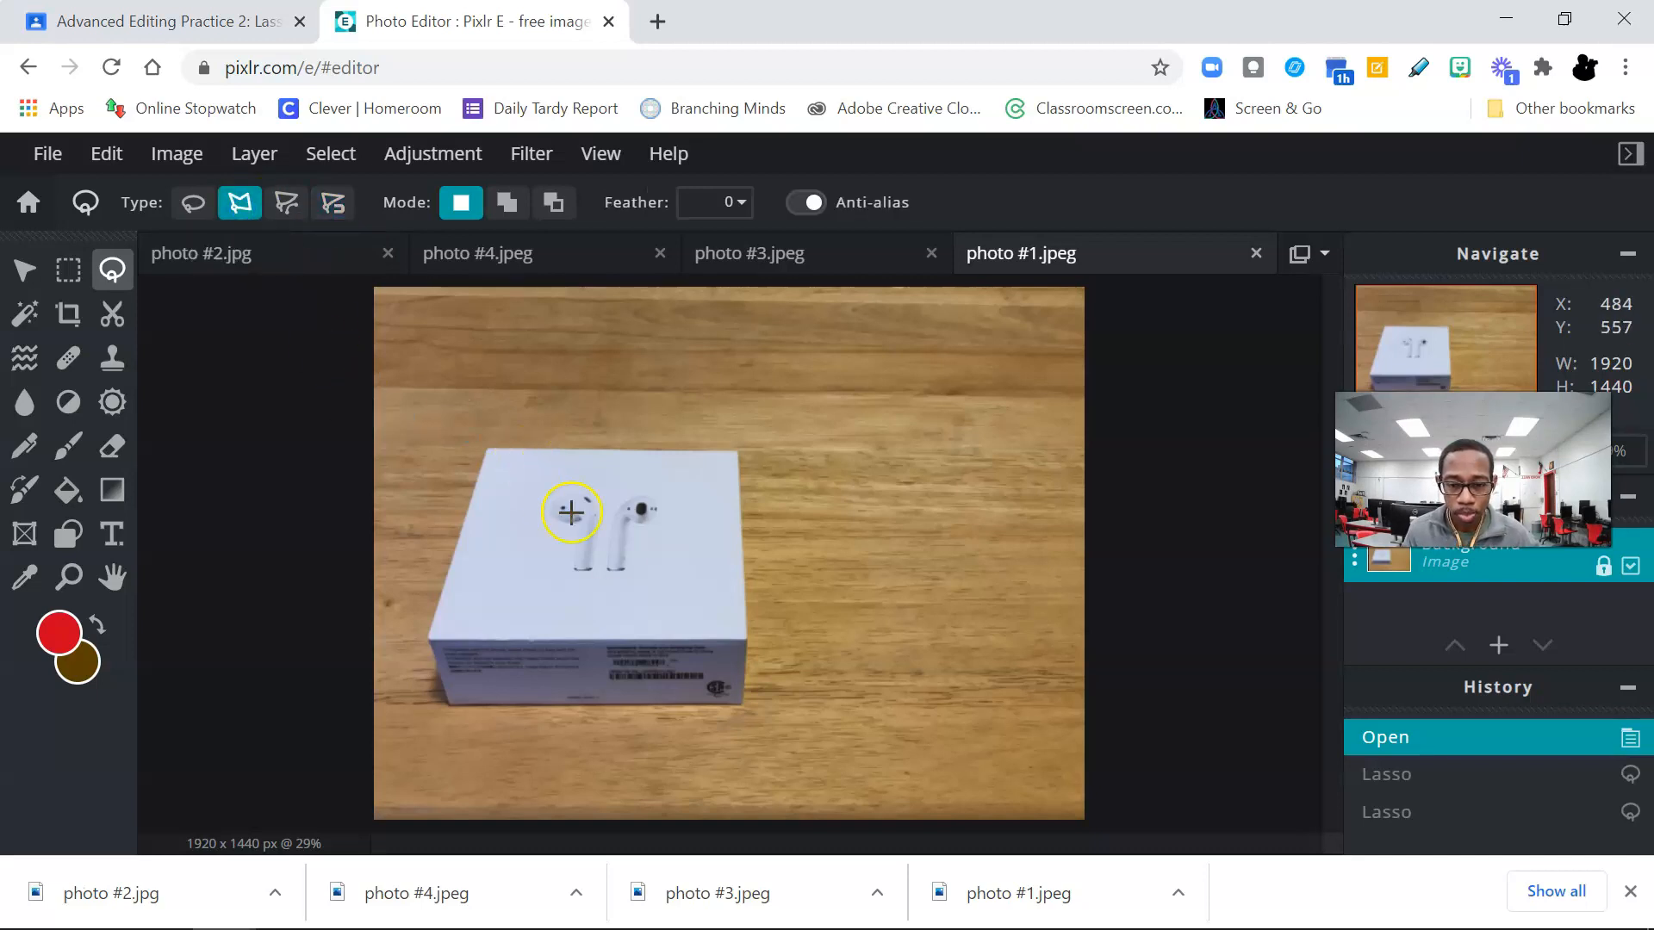
pyautogui.scroll(3, 593, 555)
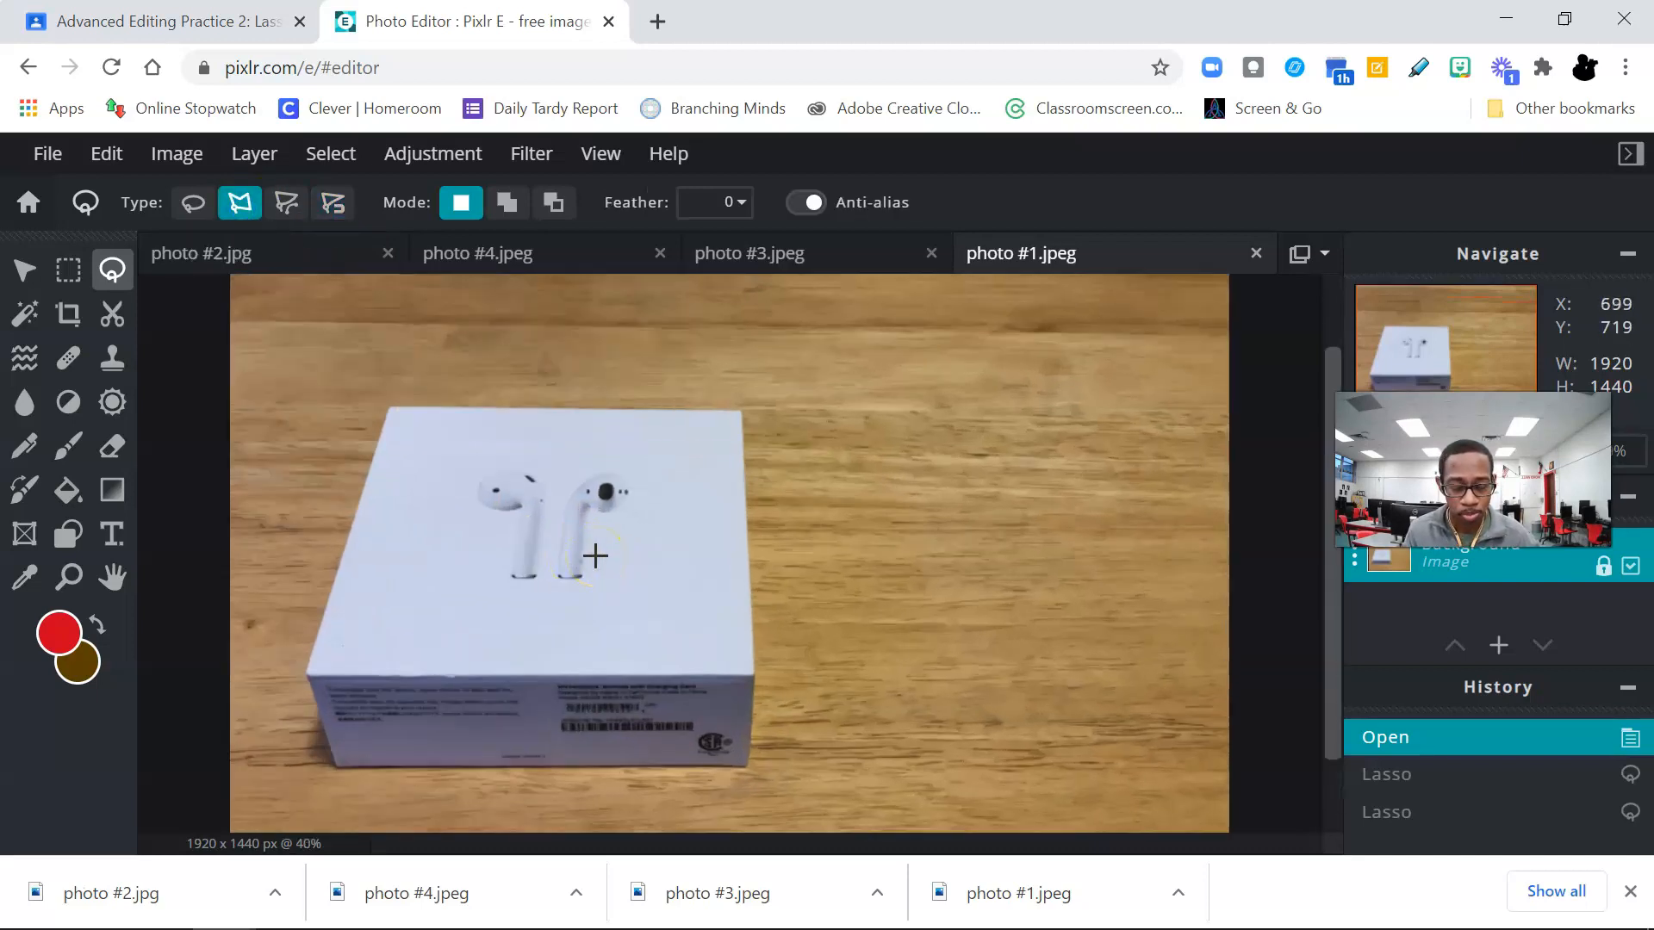
pyautogui.scroll(1, 595, 555)
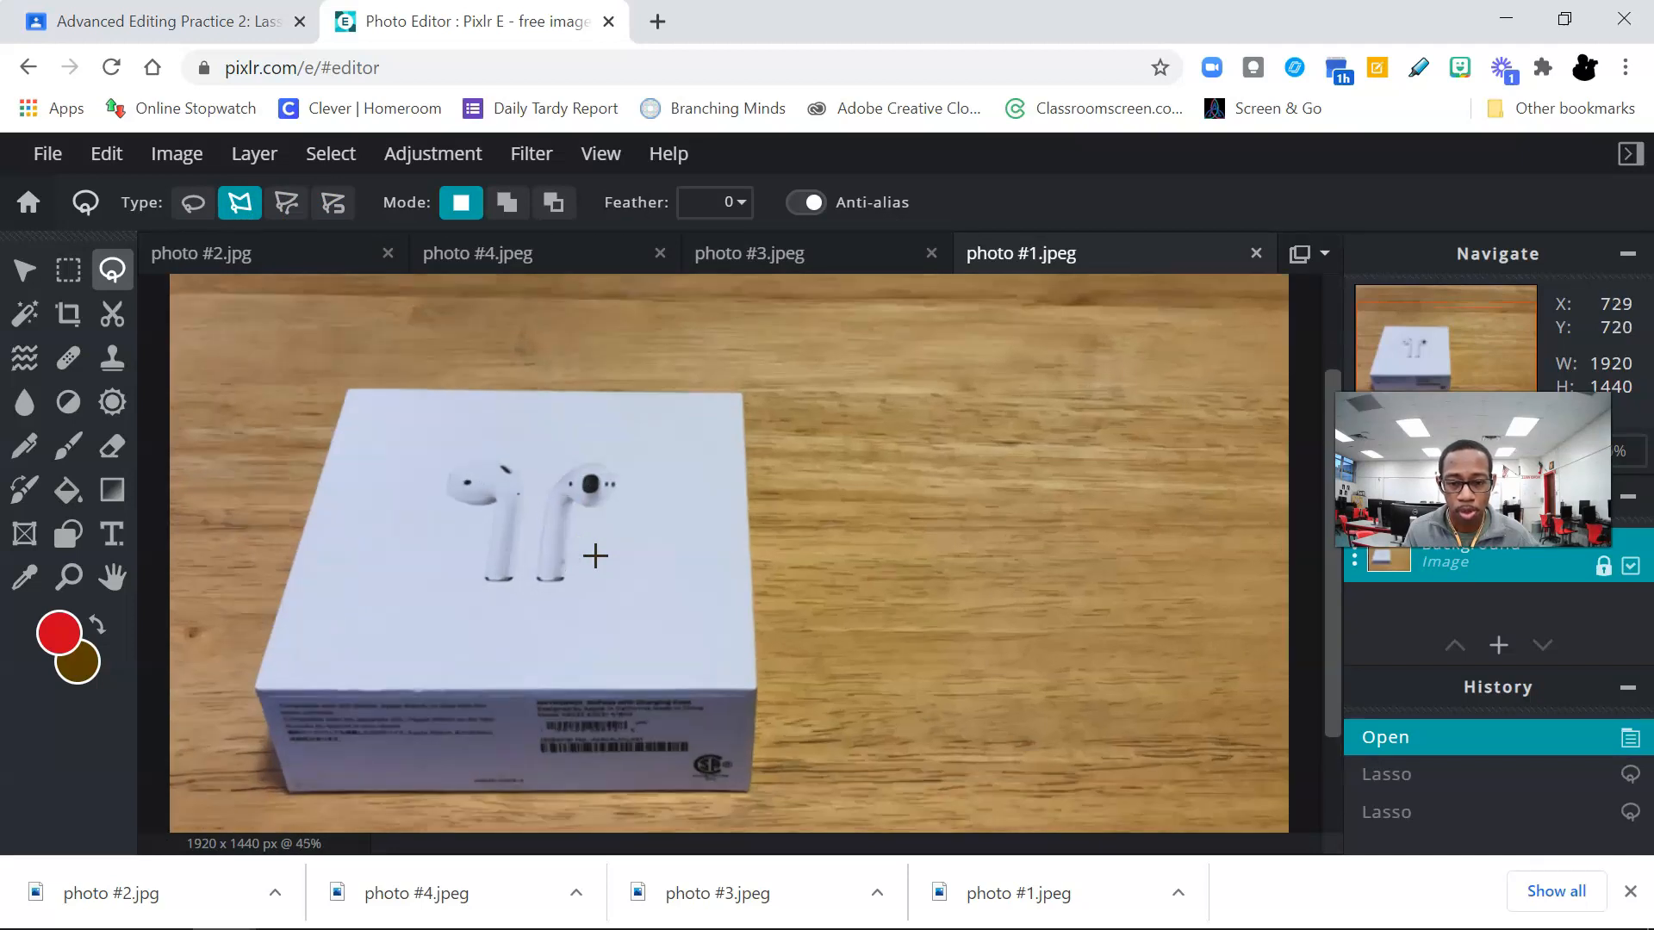
pyautogui.click(602, 572)
pyautogui.moveTo(1331, 608); pyautogui.dragTo(1340, 648)
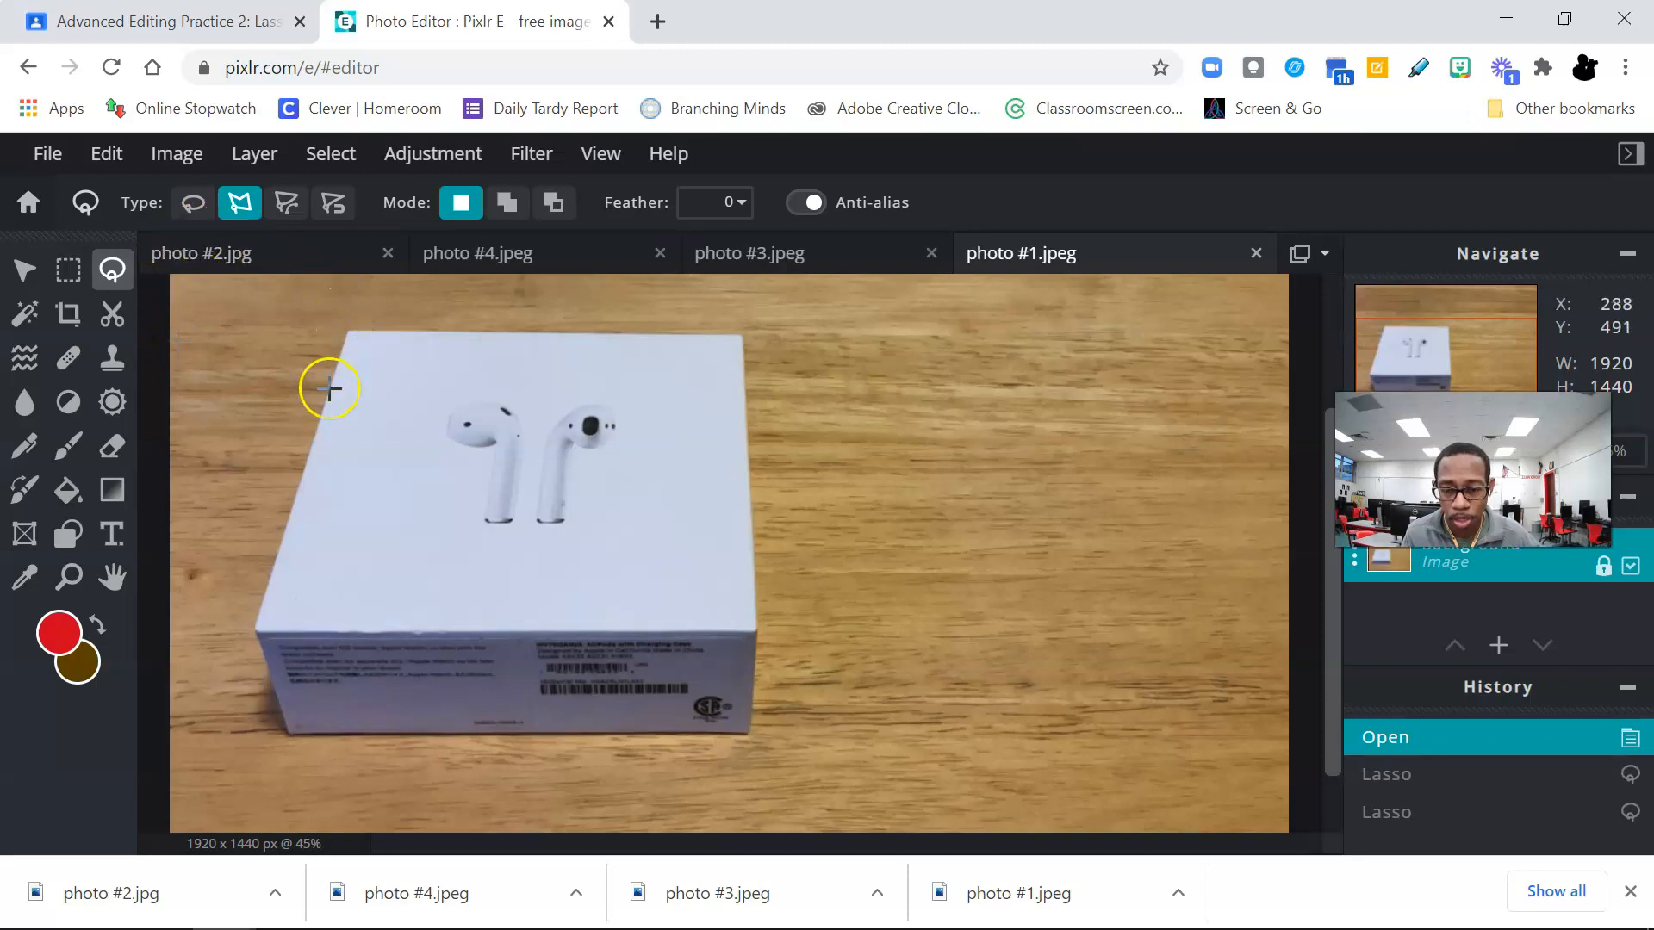
pyautogui.click(255, 631)
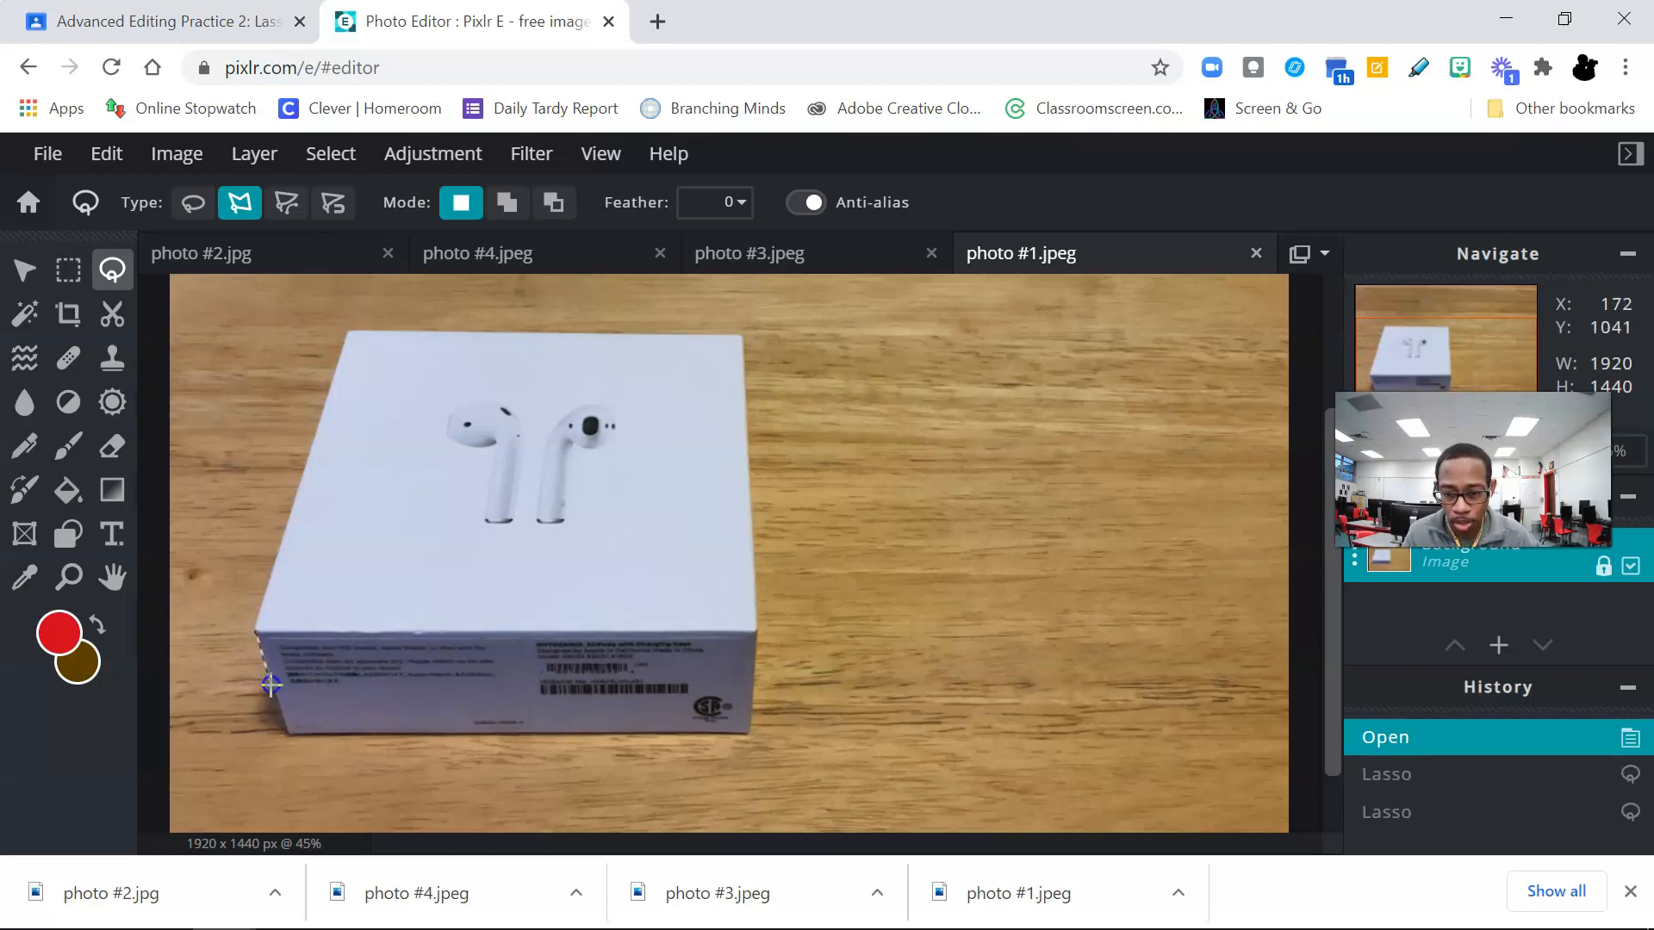
pyautogui.click(288, 735)
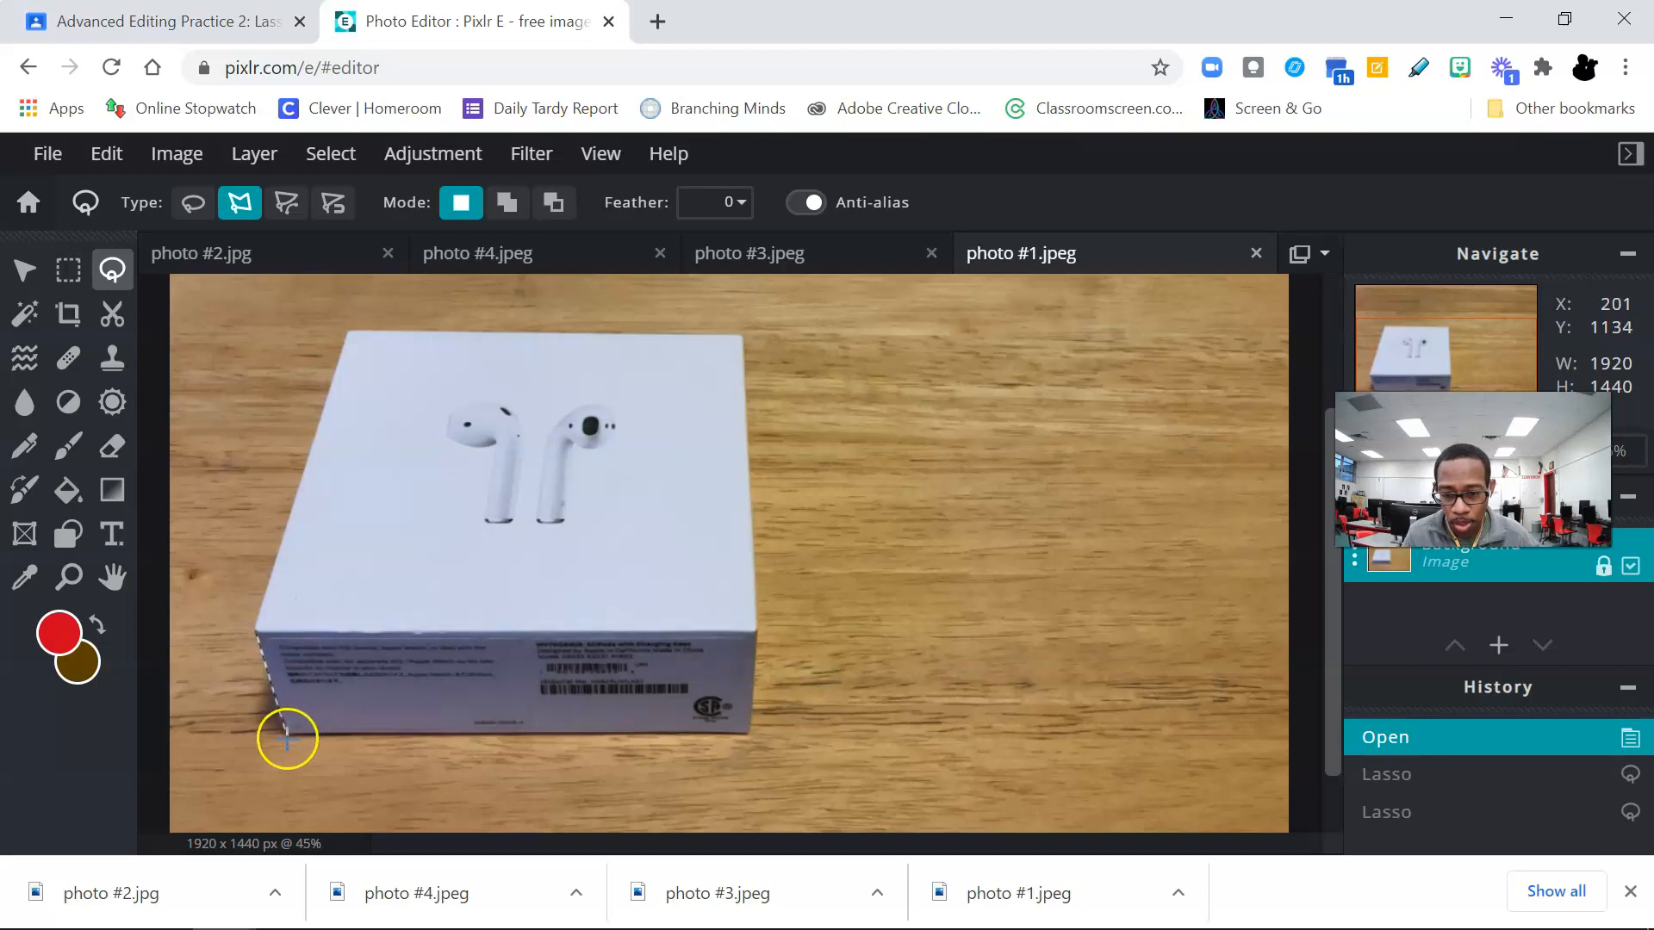
pyautogui.moveTo(330, 742); pyautogui.dragTo(749, 734)
pyautogui.click(749, 735)
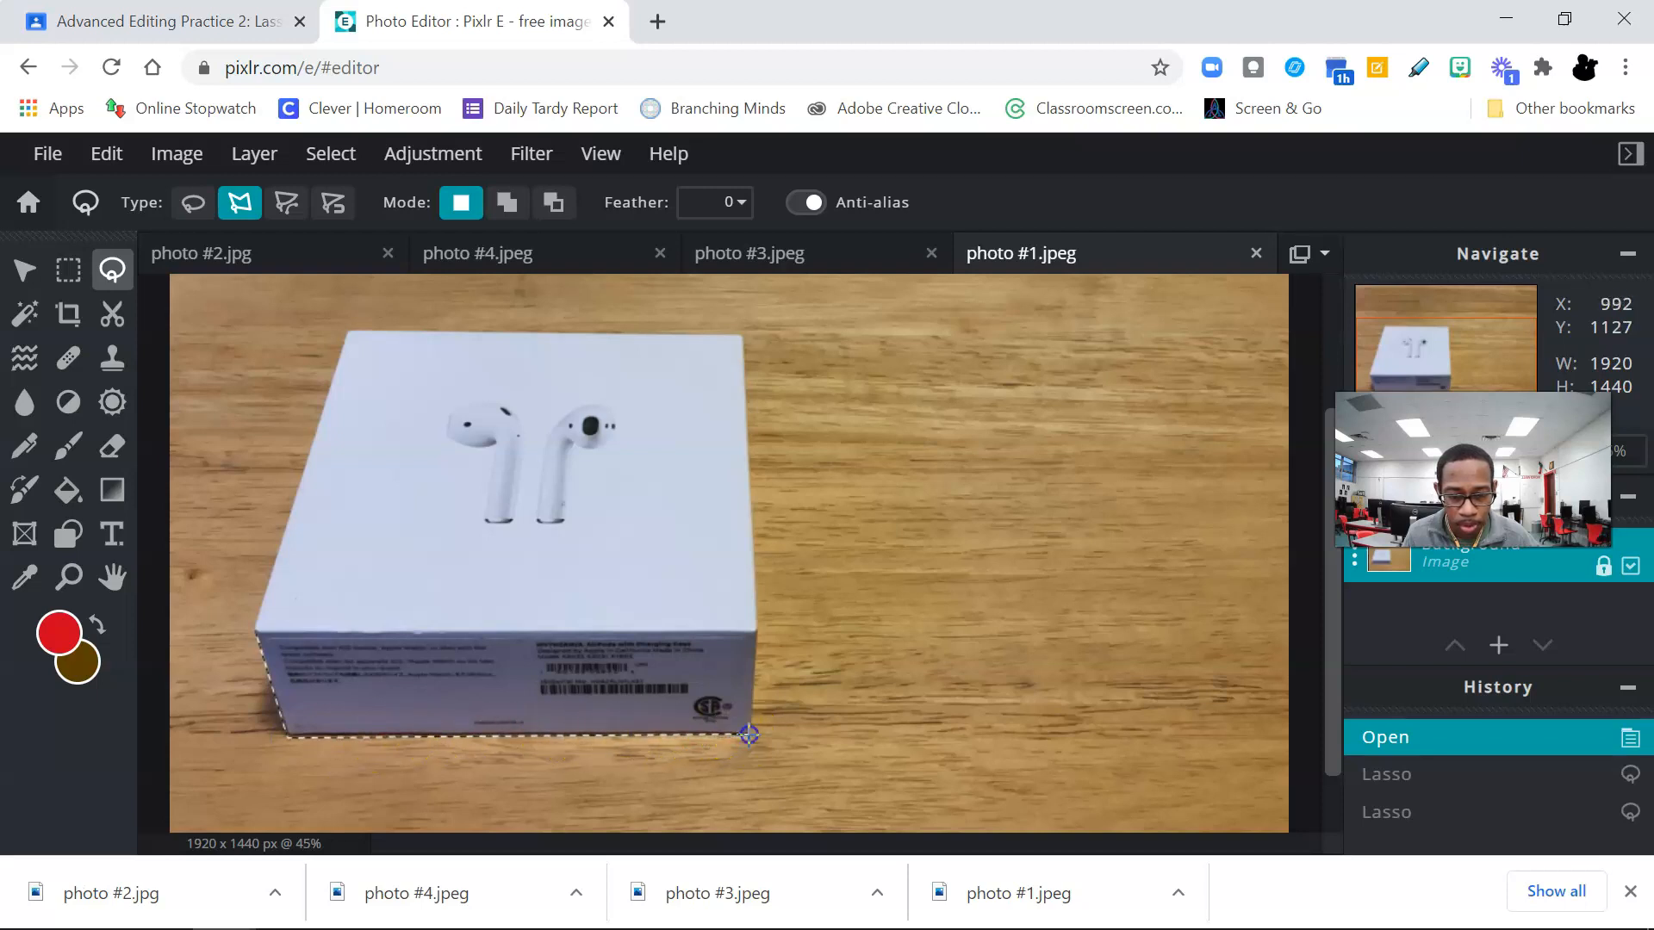
pyautogui.click(757, 628)
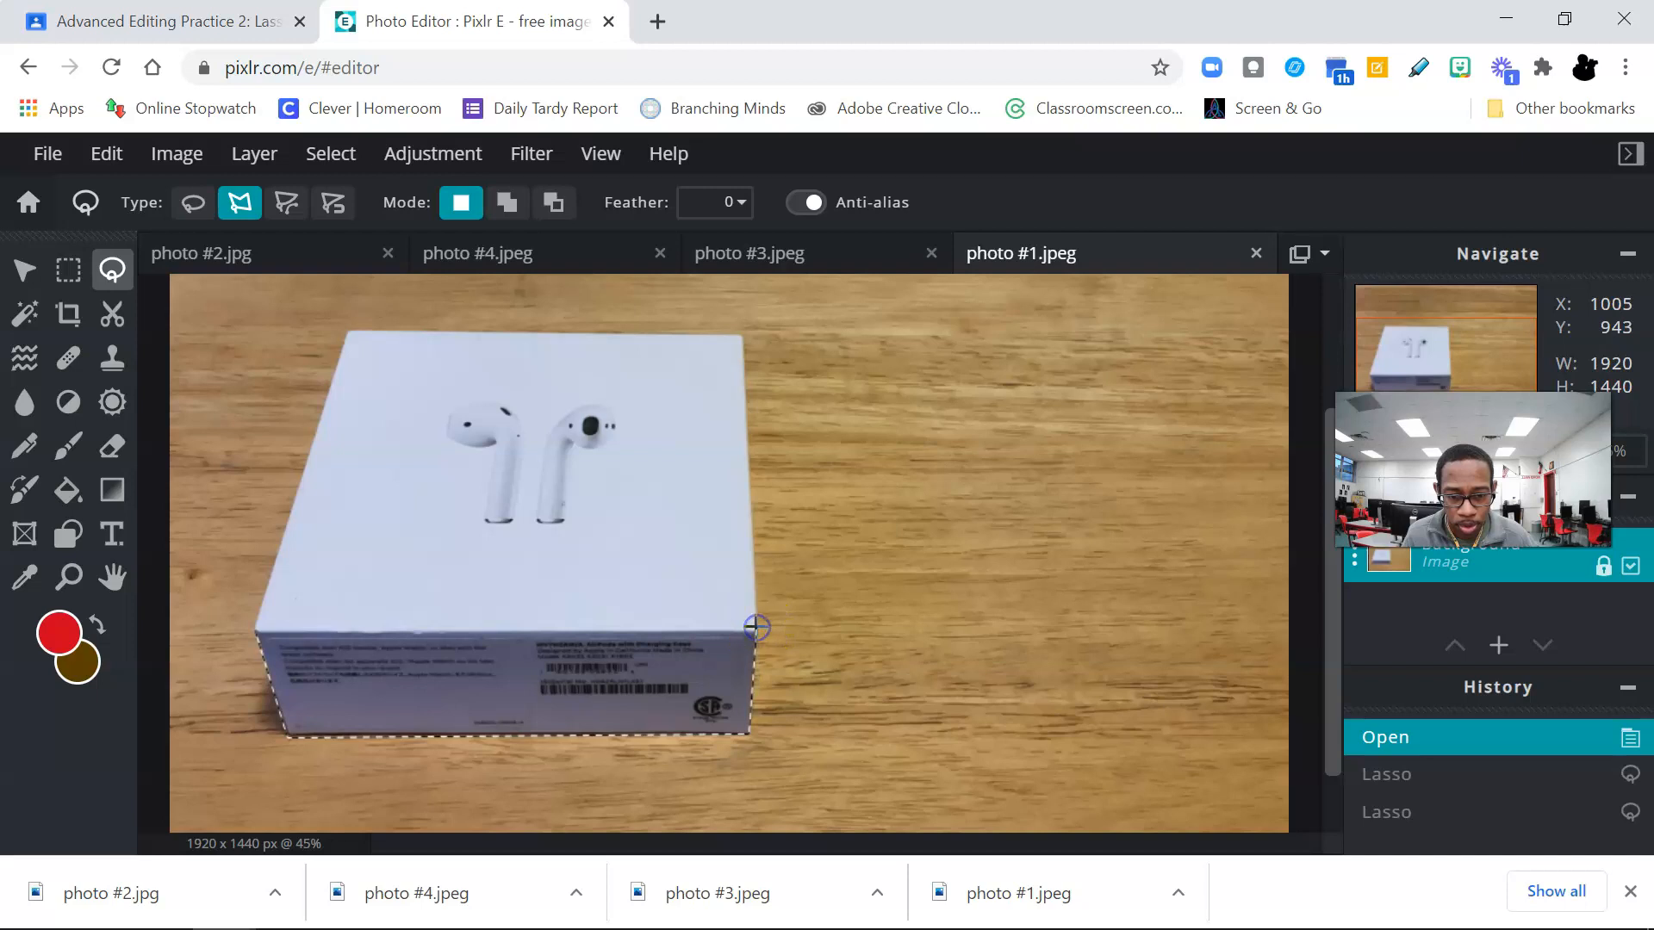
pyautogui.click(742, 332)
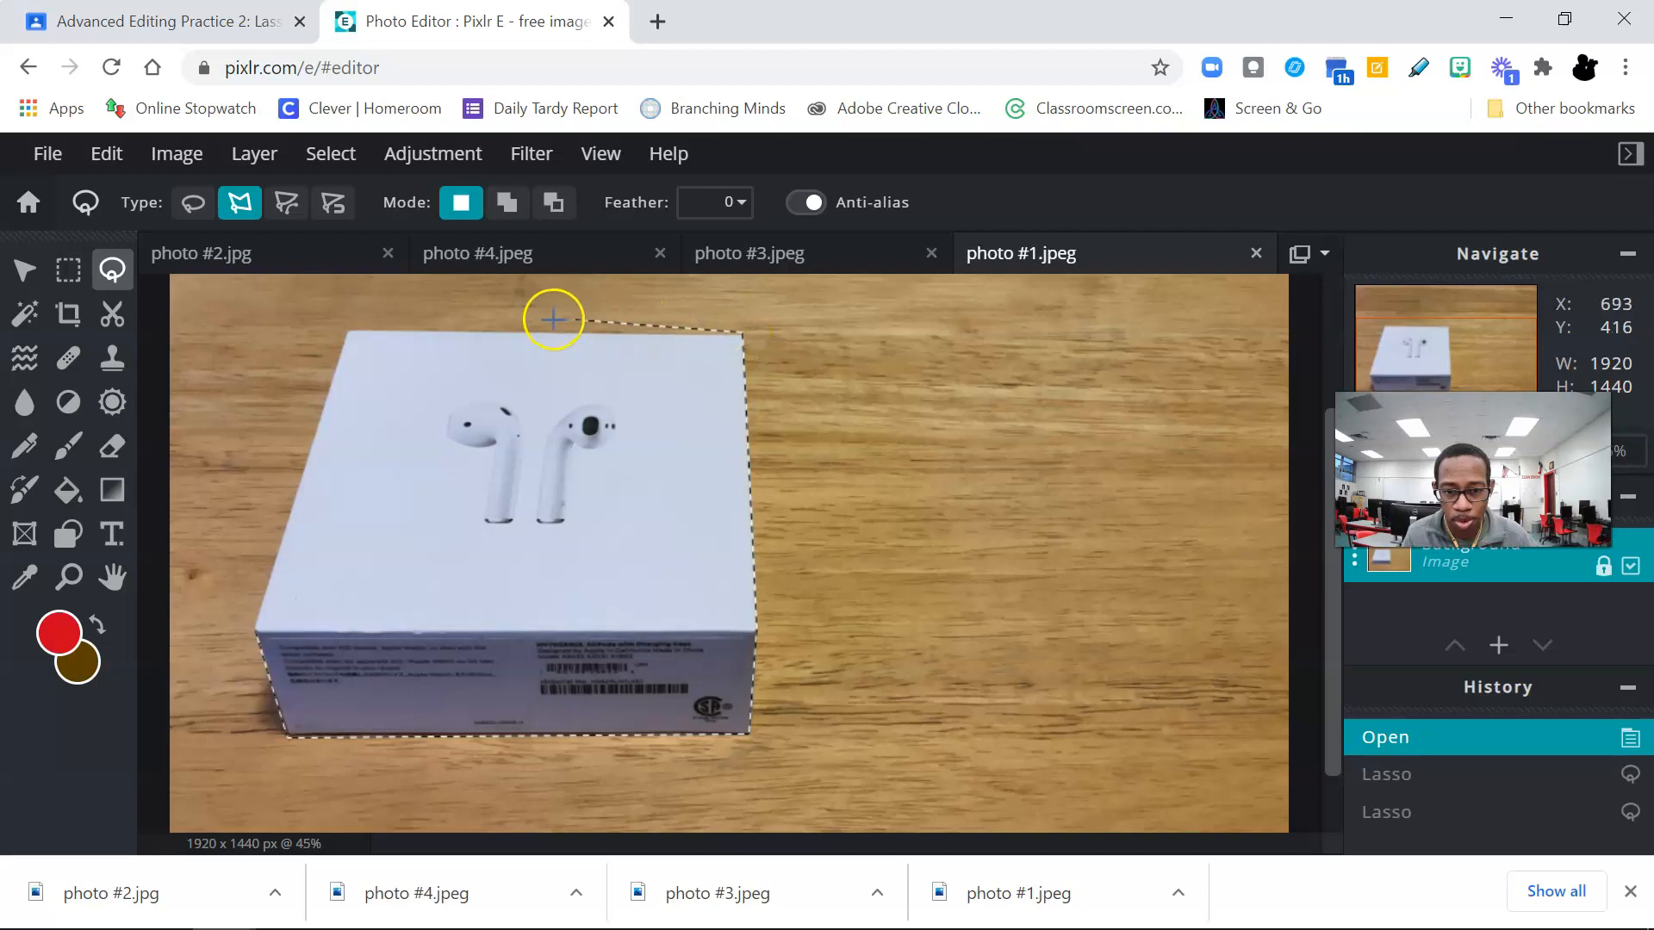
pyautogui.click(346, 329)
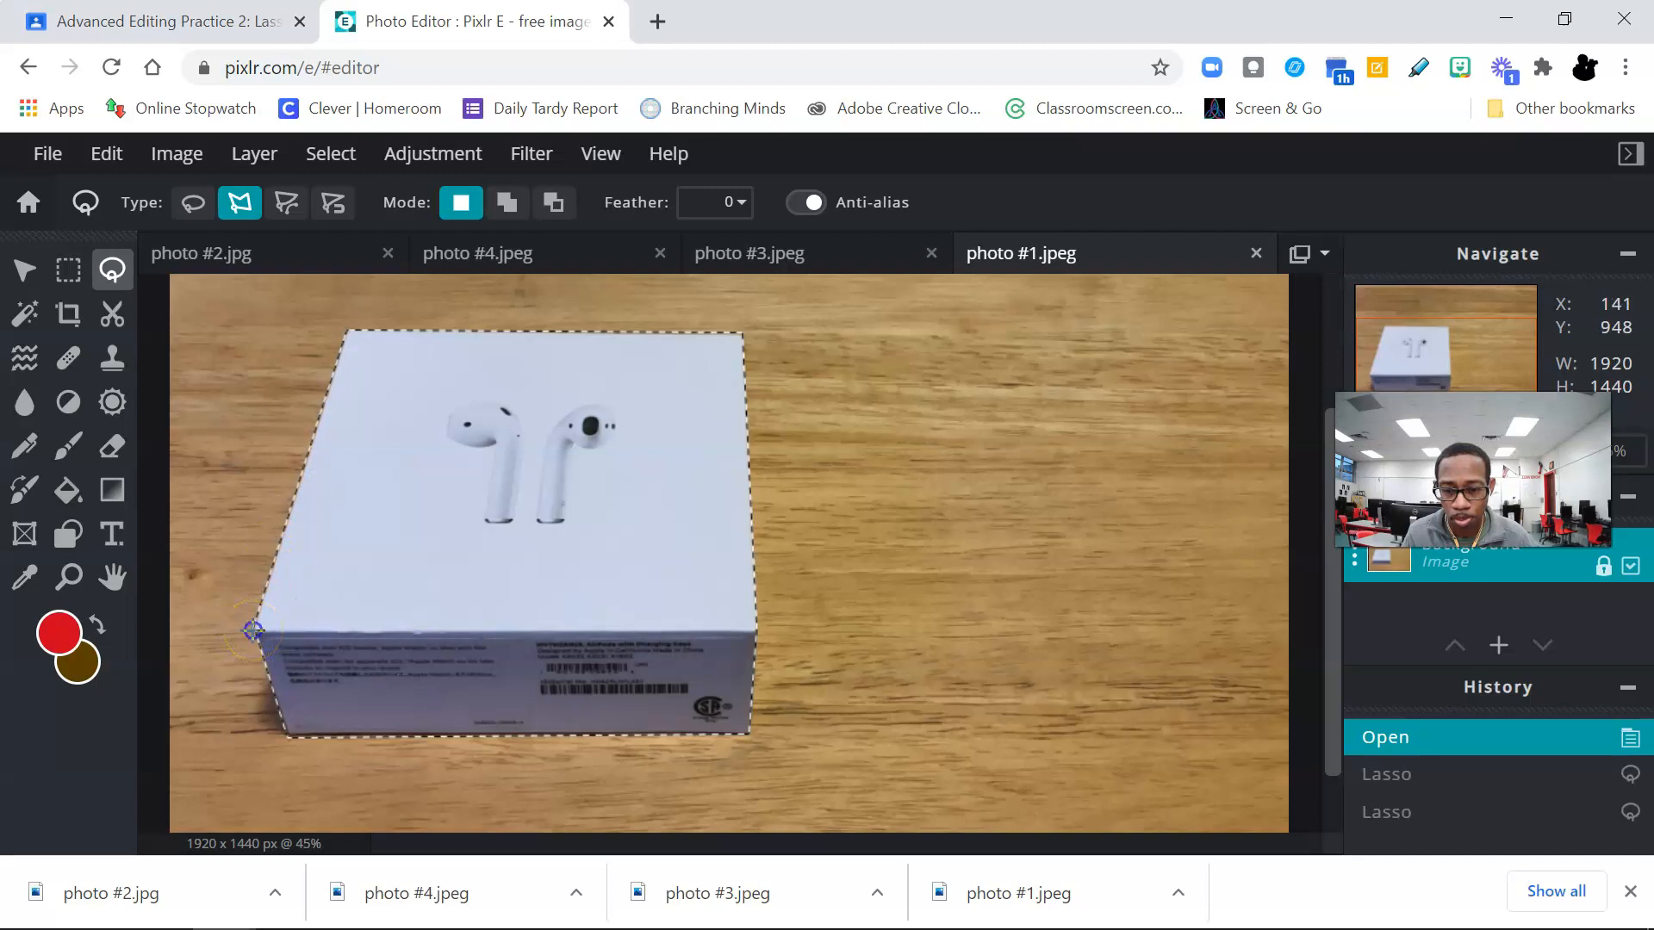
pyautogui.click(252, 630)
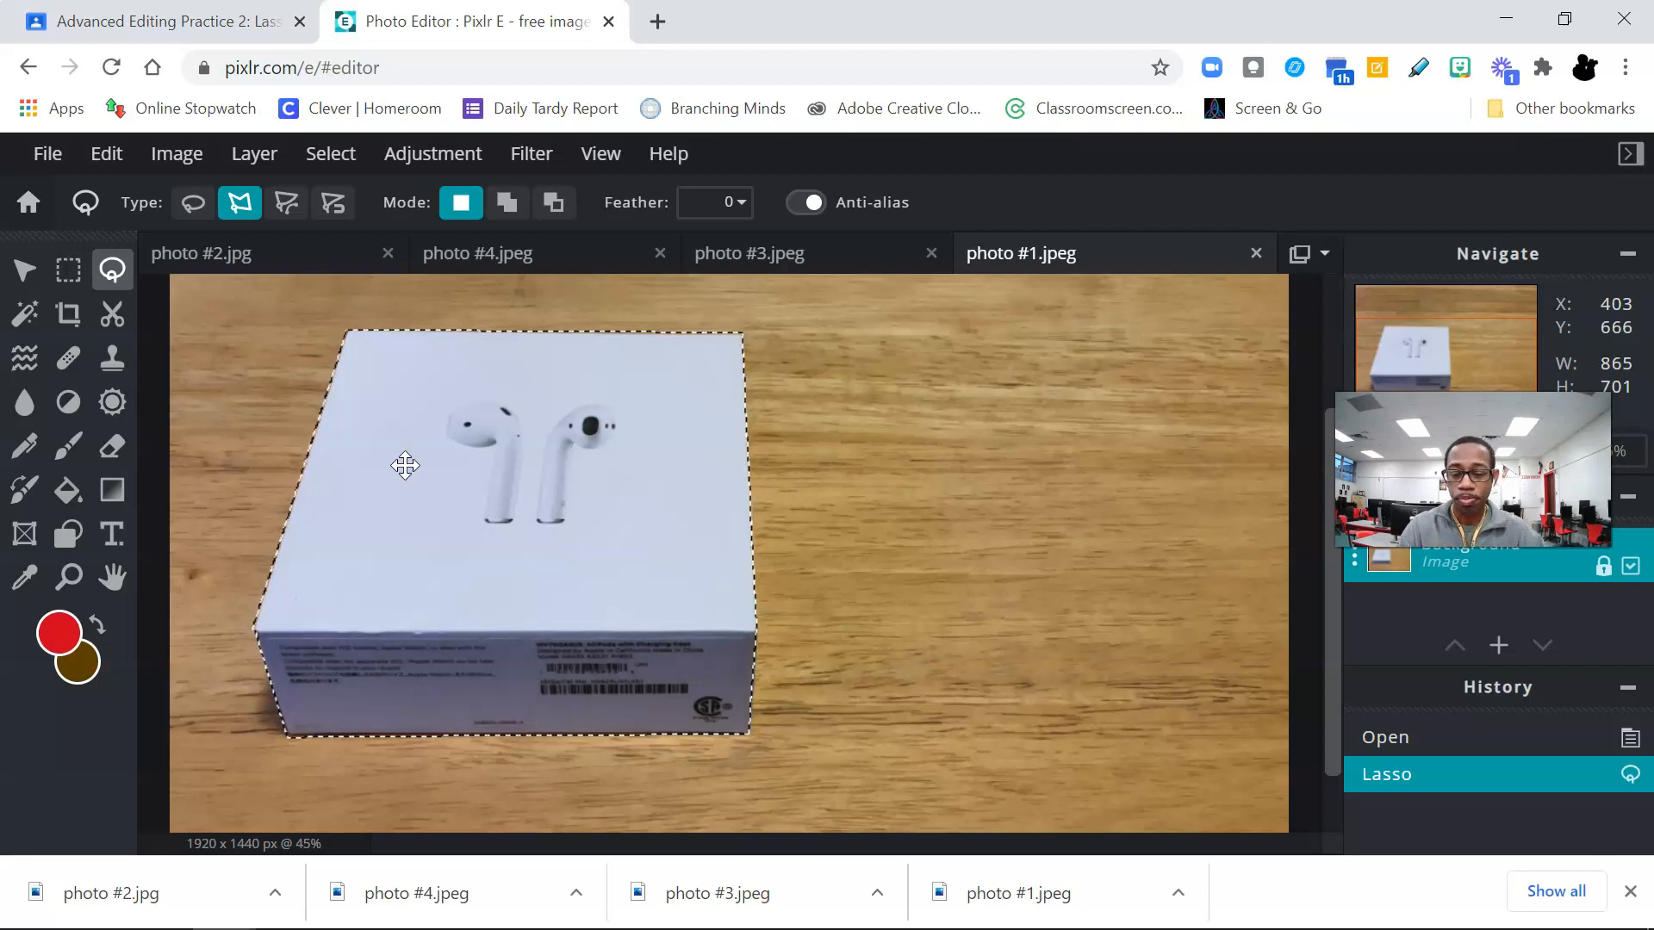
# Step: Copy the selected box and paste it twice as new image layers in photo #1
pyautogui.hotkey('ctrl', 'c')
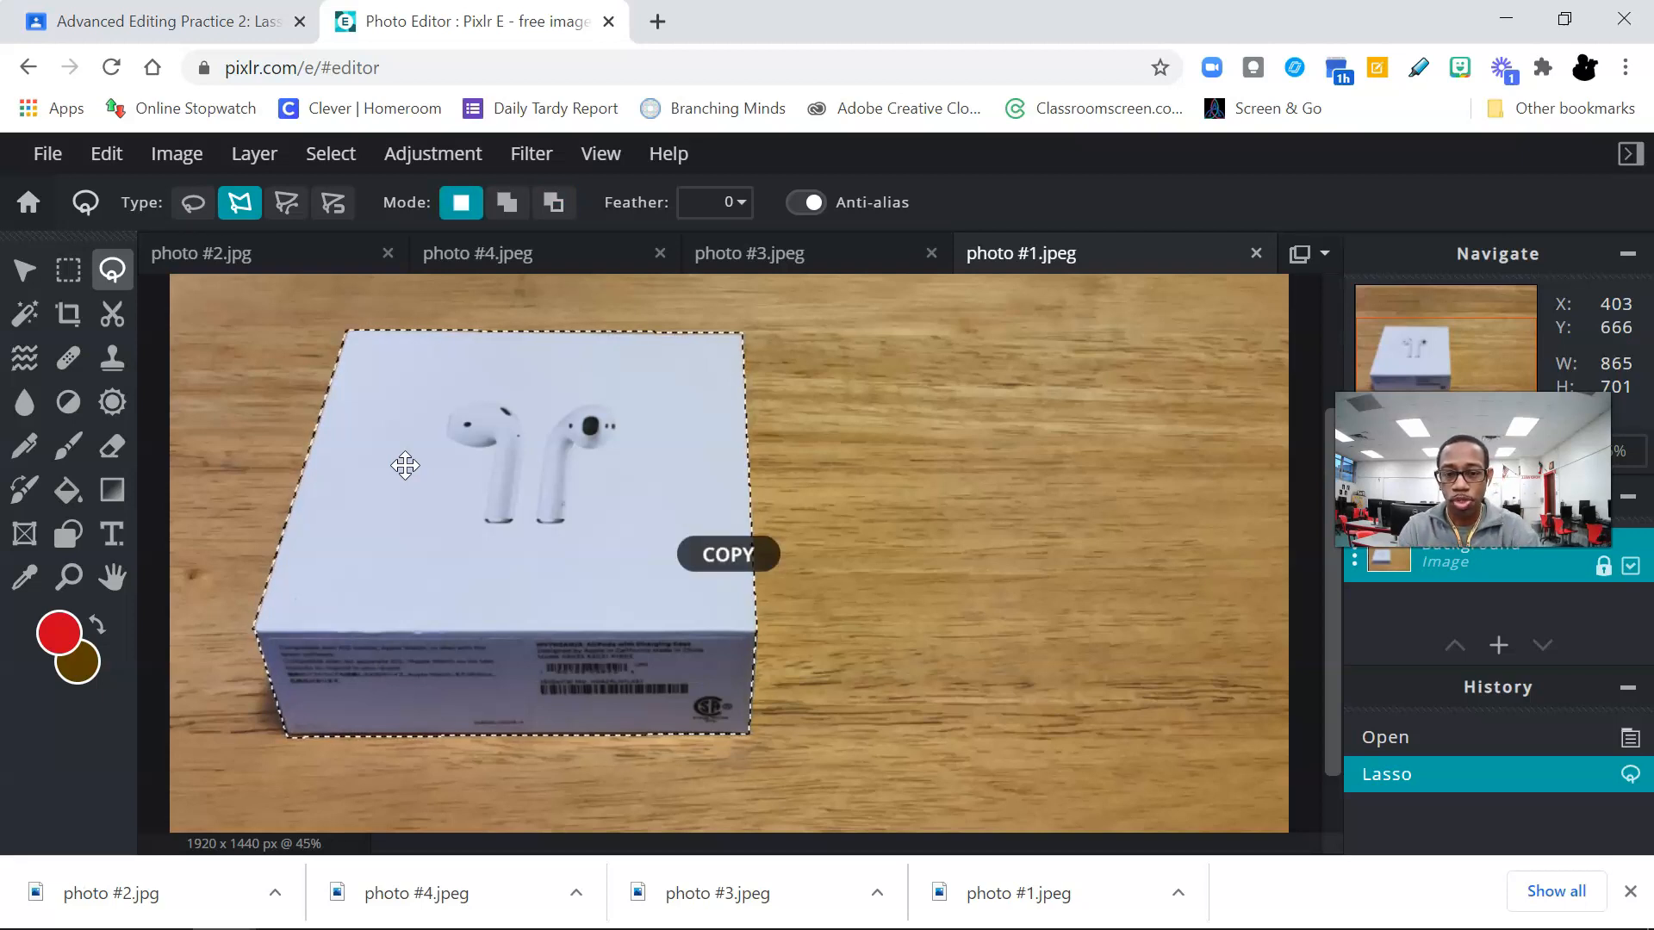
pyautogui.hotkey('ctrl', 'v')
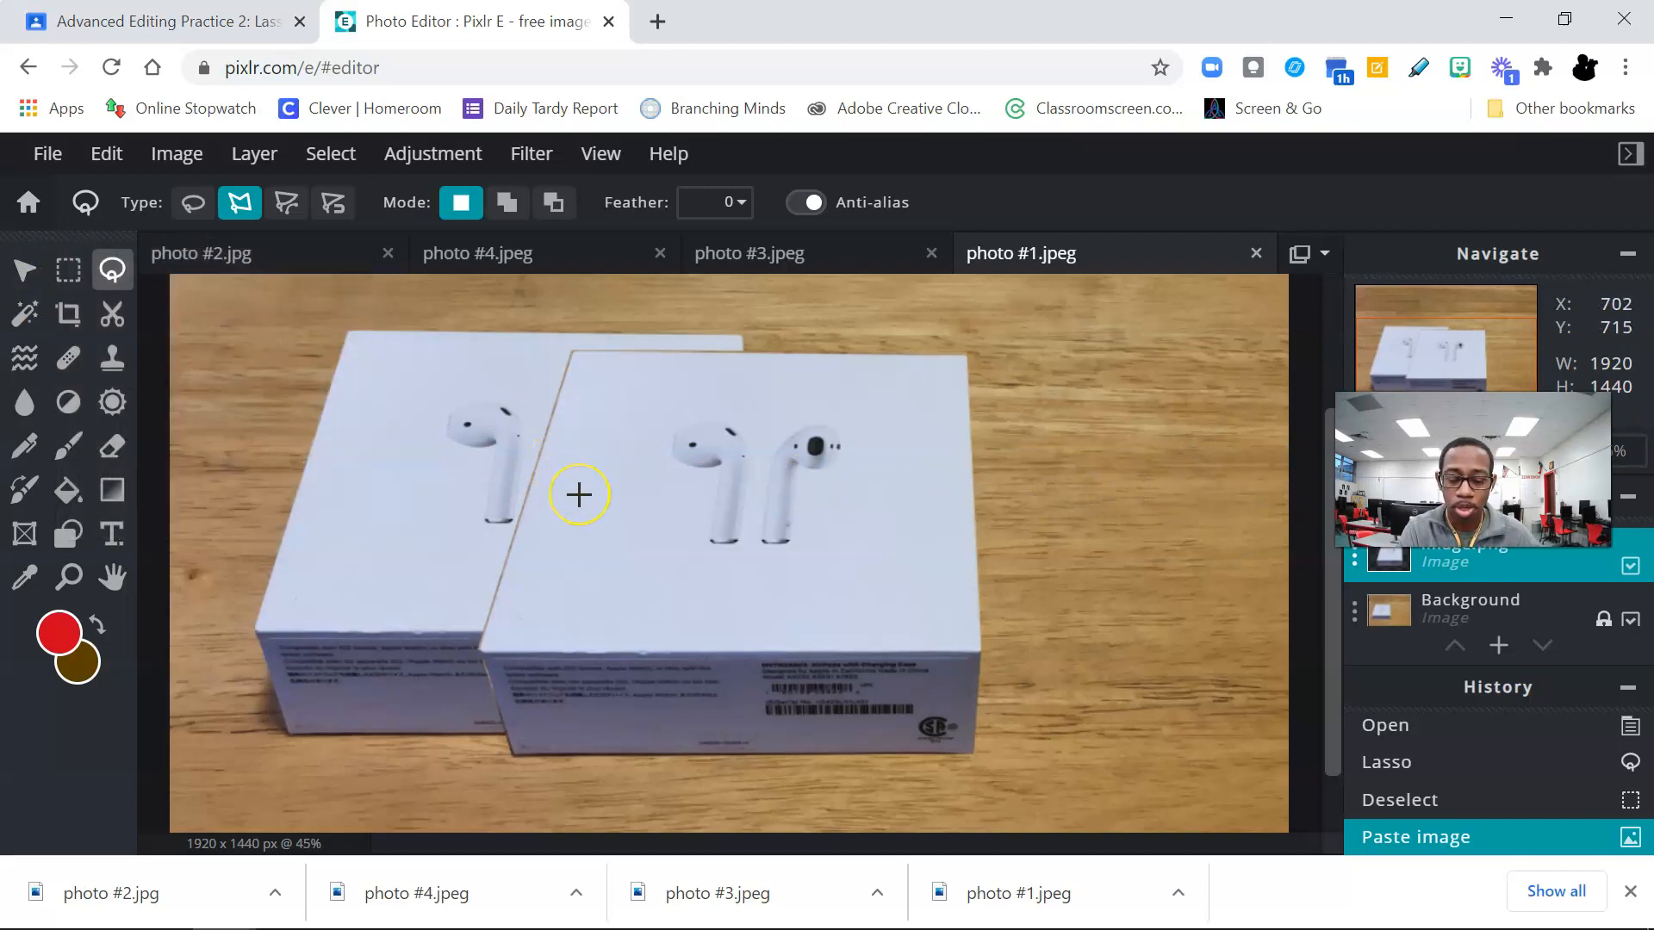
pyautogui.hotkey('ctrl', 'v')
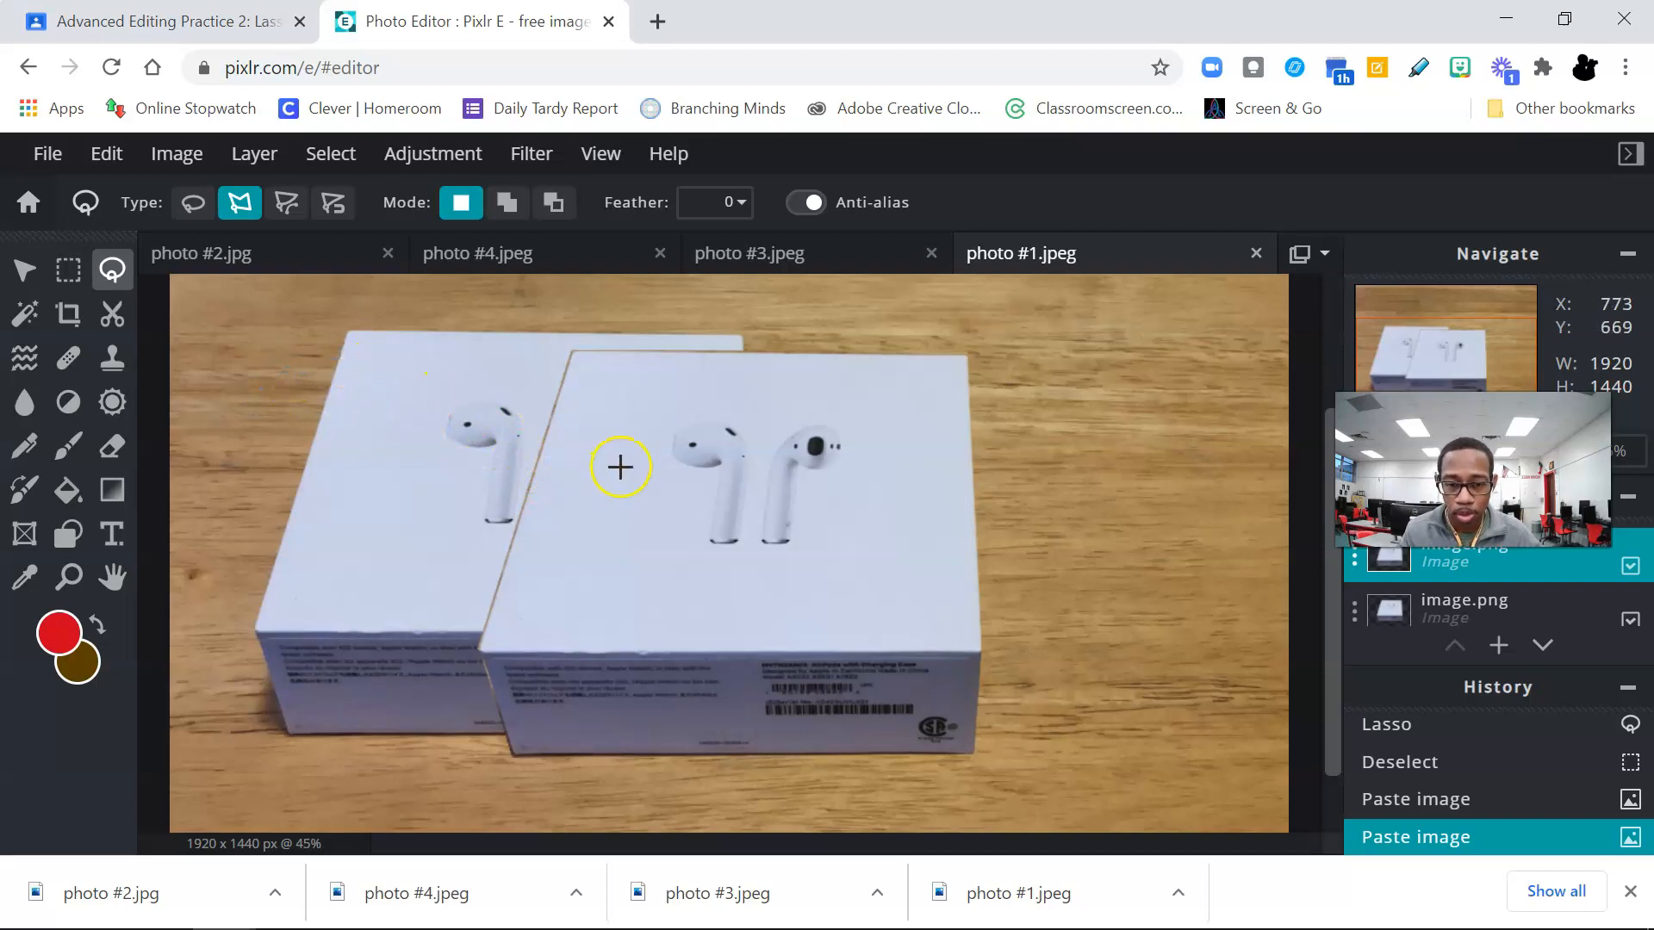
# Step: Stack the two pasted boxes on top of the original with the Arrange tool, placing the uppermost at about X 112, Y 34
pyautogui.scroll(-3, 622, 465)
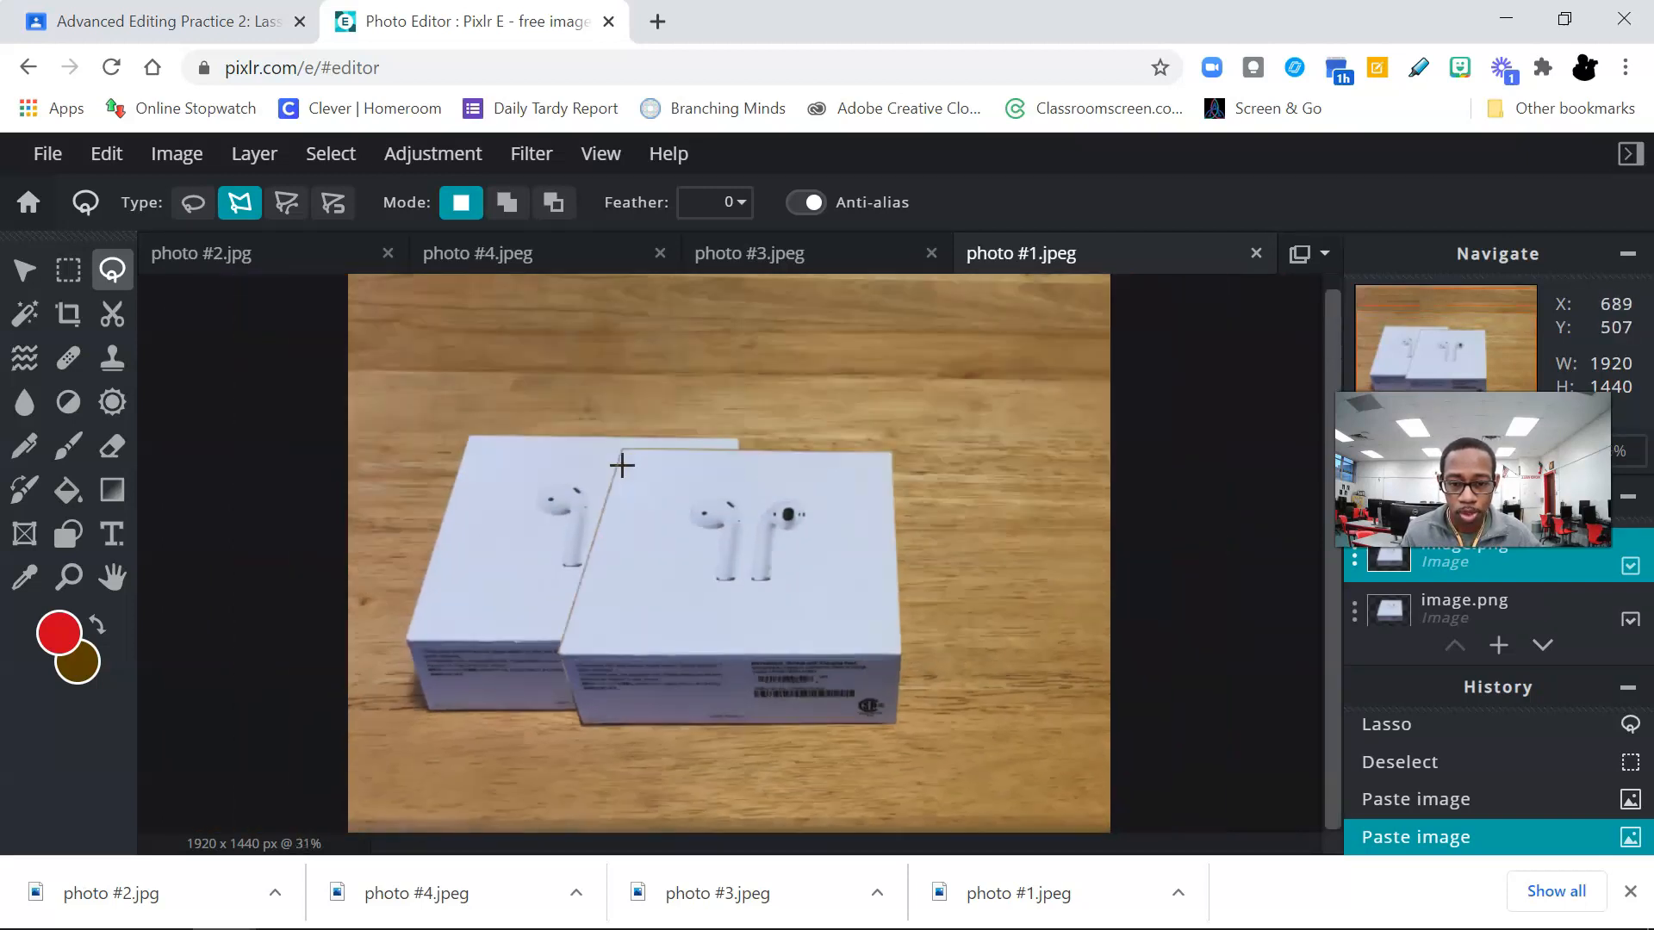
pyautogui.scroll(-2, 622, 465)
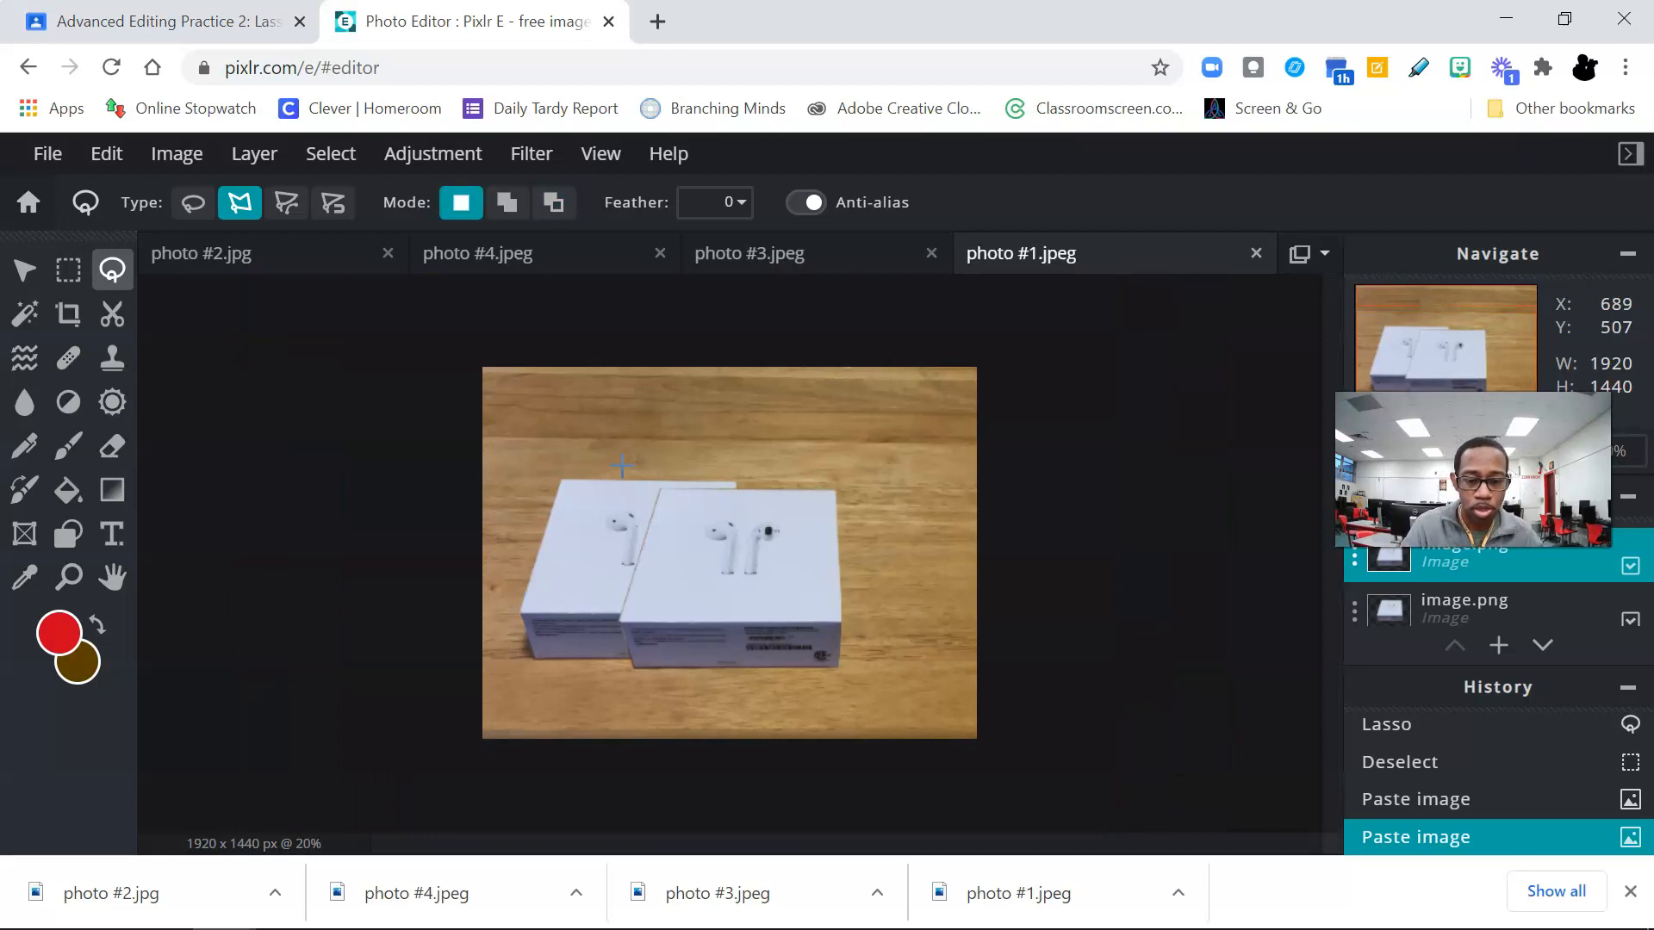
pyautogui.click(24, 270)
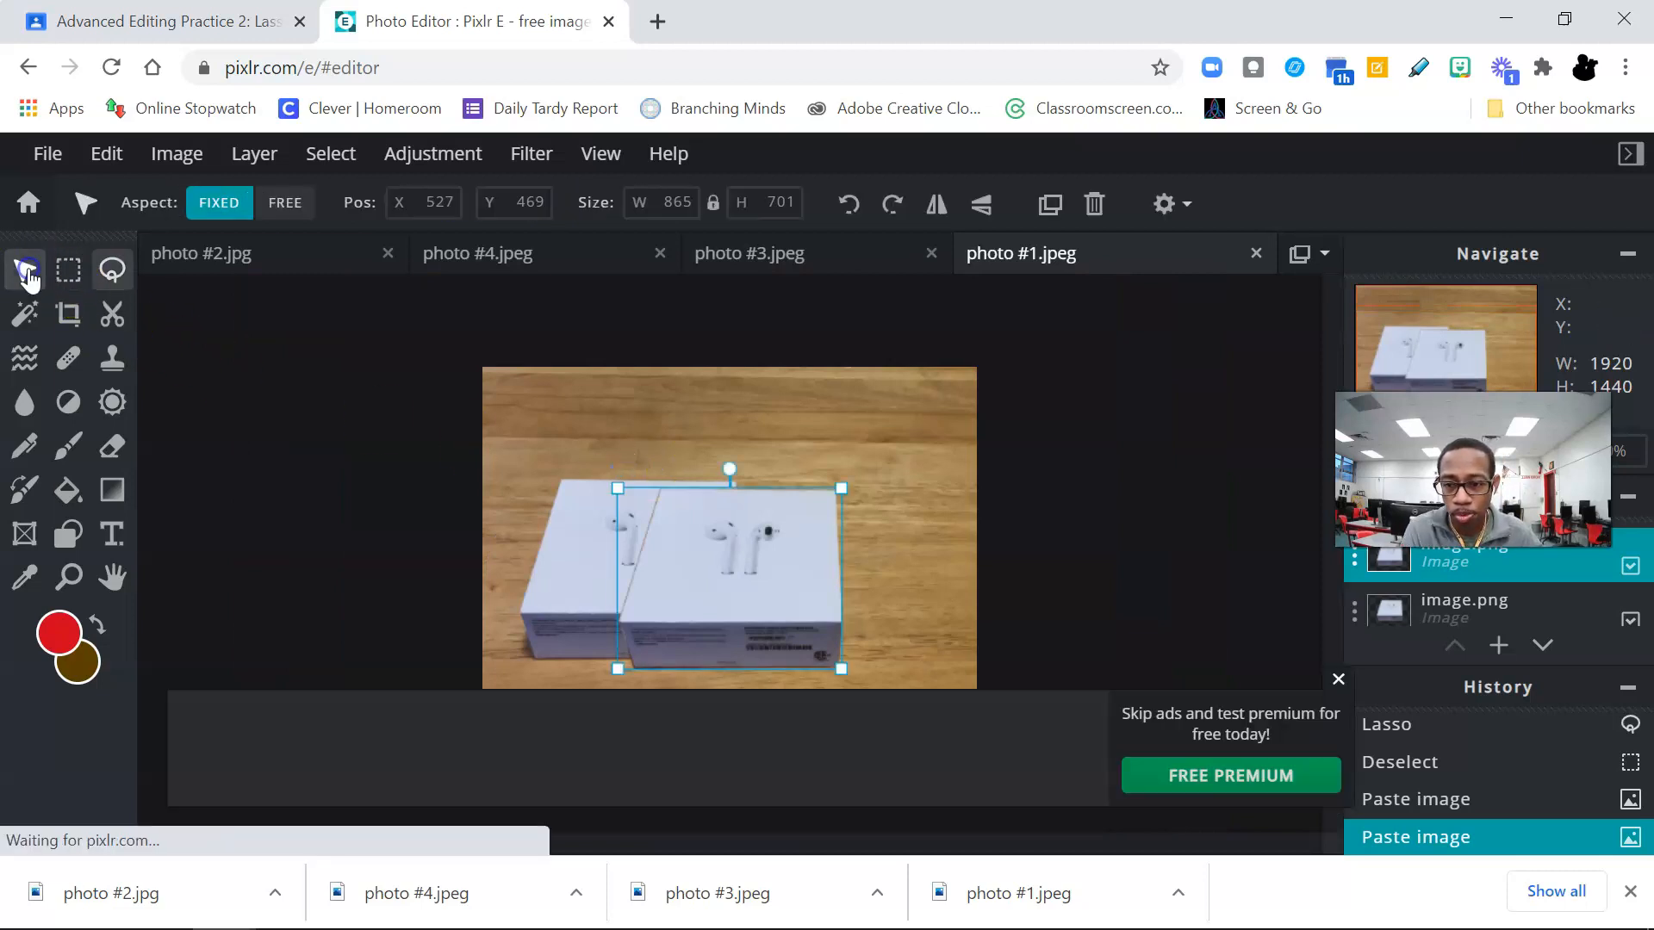
pyautogui.moveTo(728, 571); pyautogui.dragTo(881, 487)
pyautogui.moveTo(736, 564); pyautogui.dragTo(632, 518)
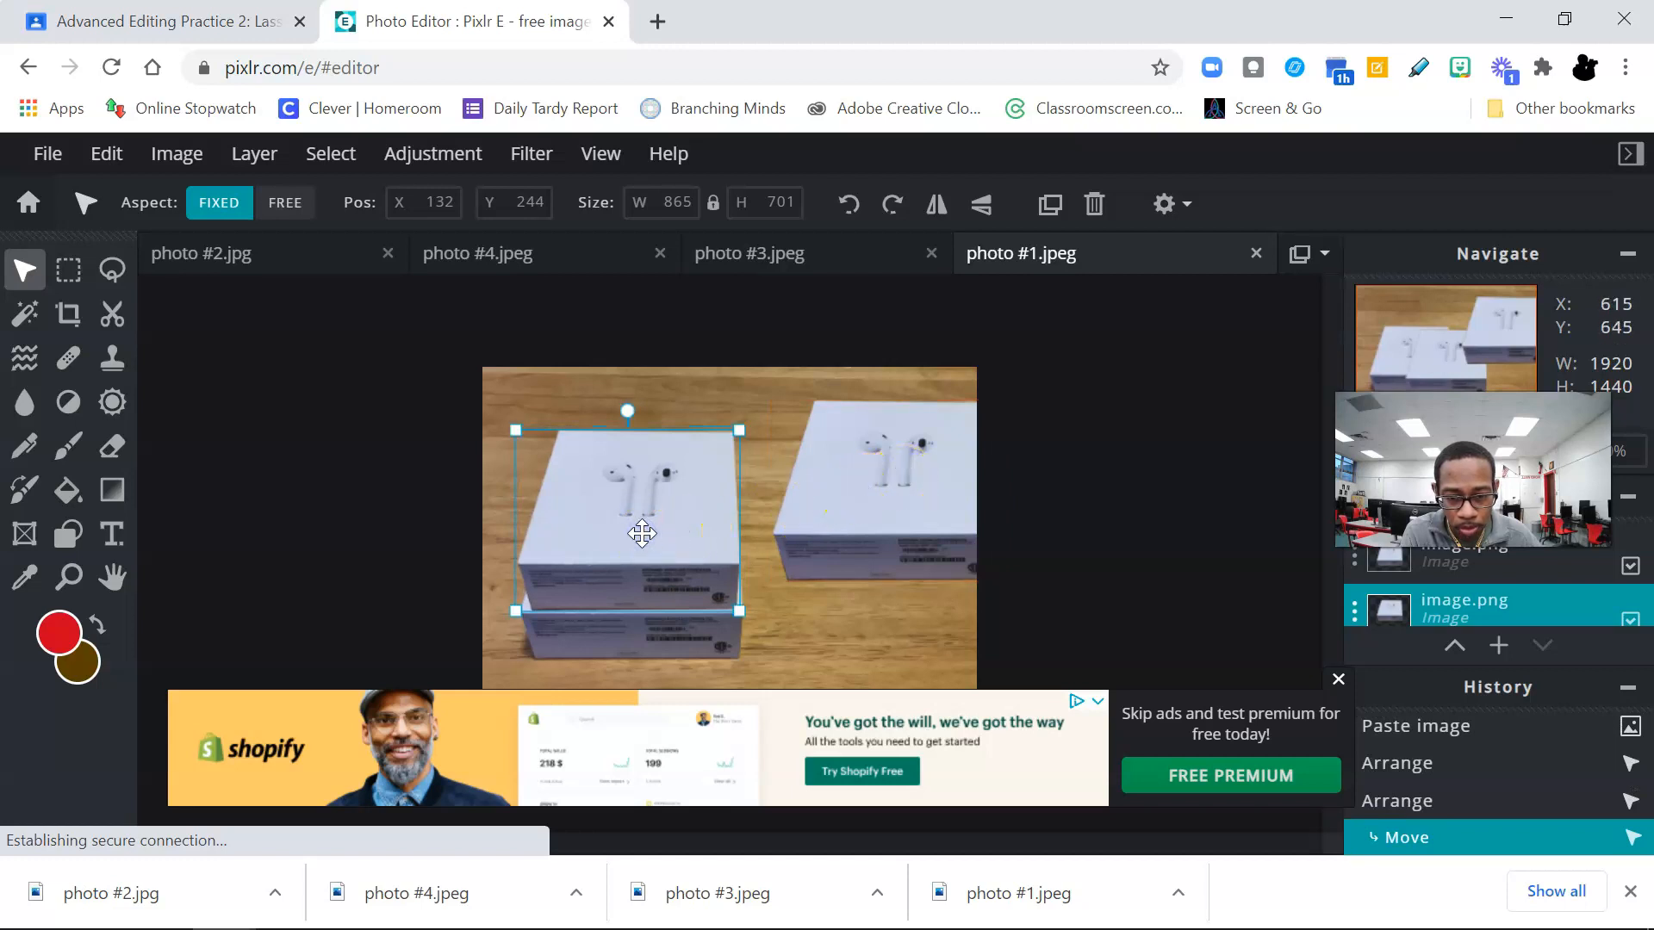
pyautogui.moveTo(883, 465); pyautogui.dragTo(635, 446)
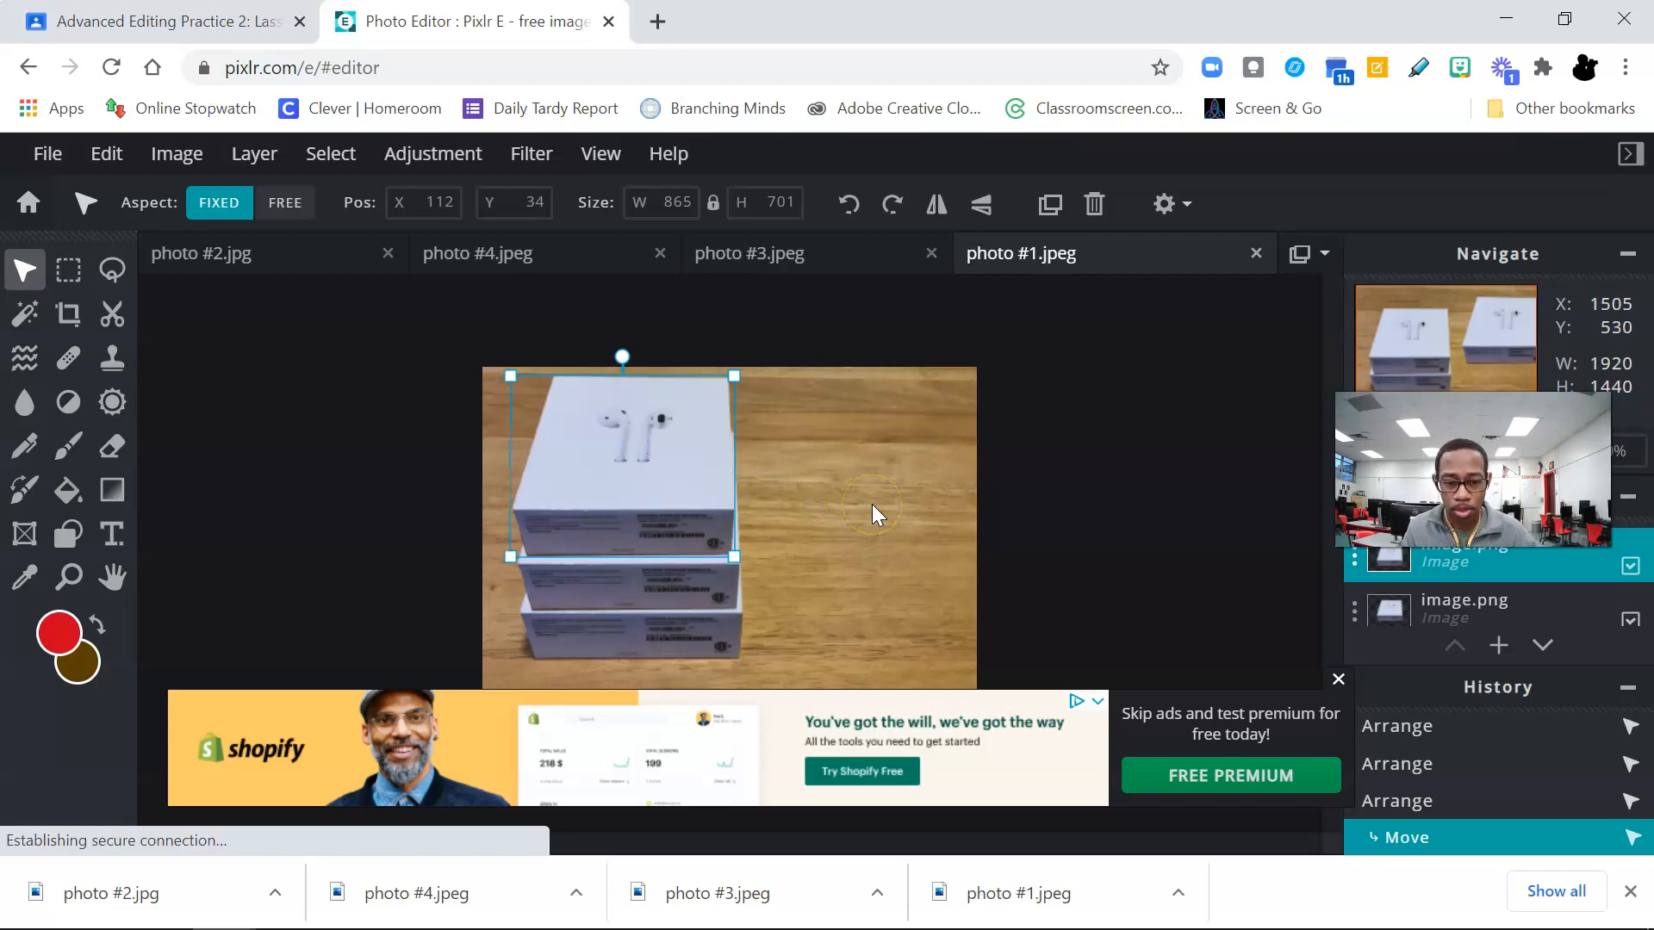
pyautogui.click(1336, 681)
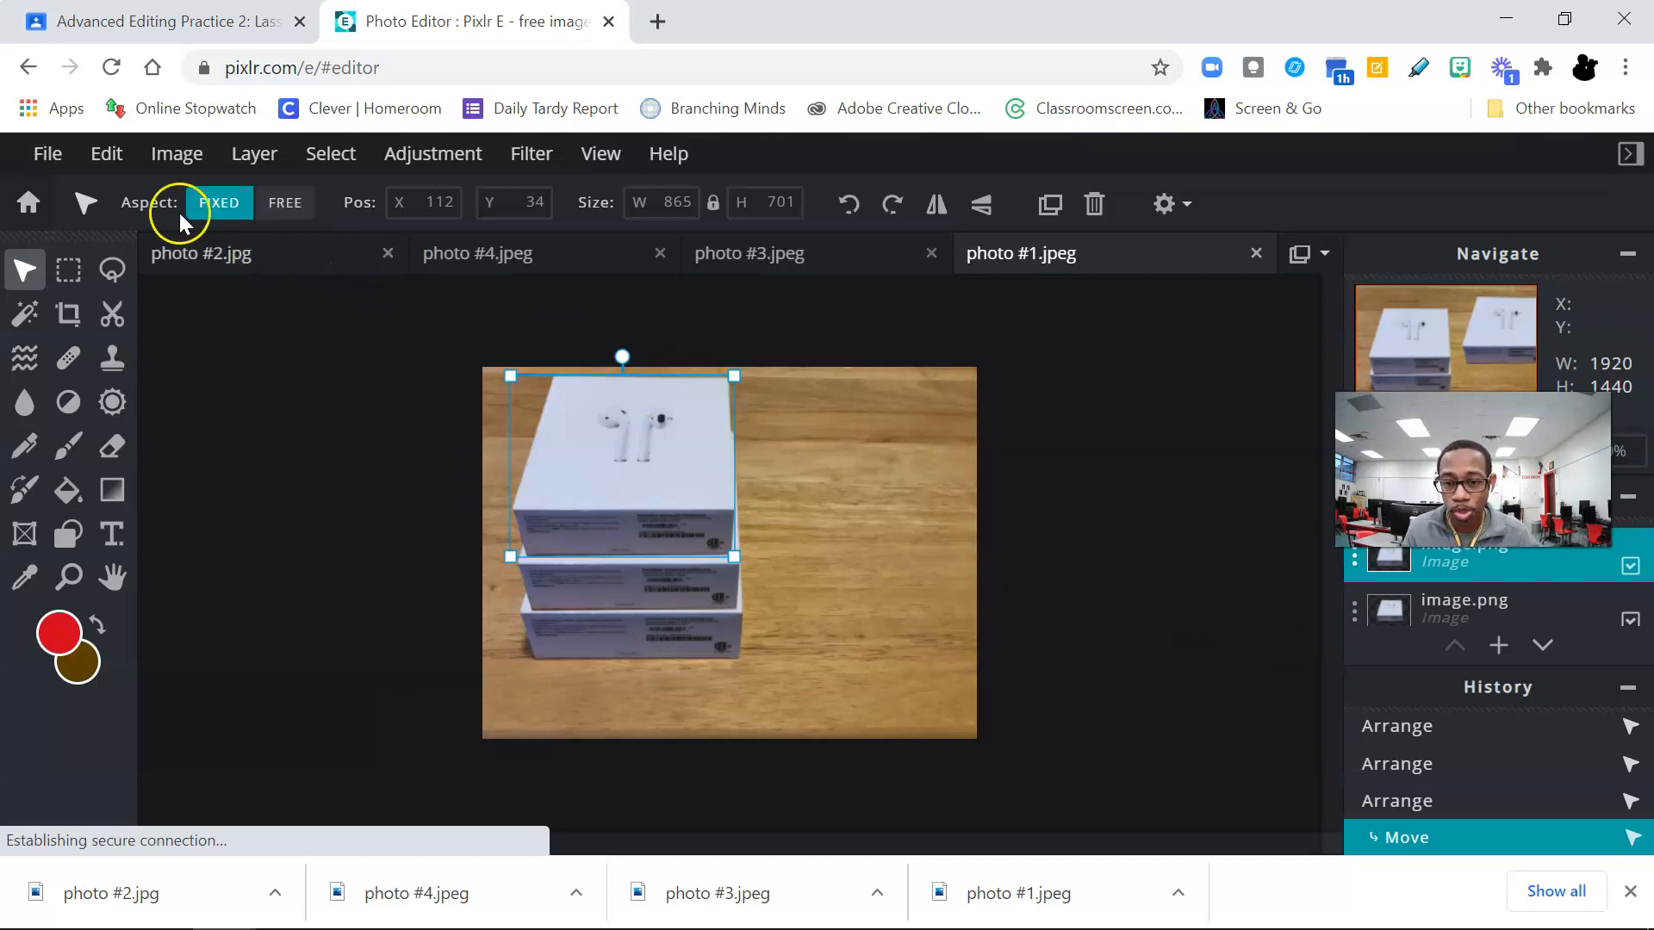
# Step: Save the stacked-box image as a high-quality JPG named stack and close the save dialog
pyautogui.click(45, 154)
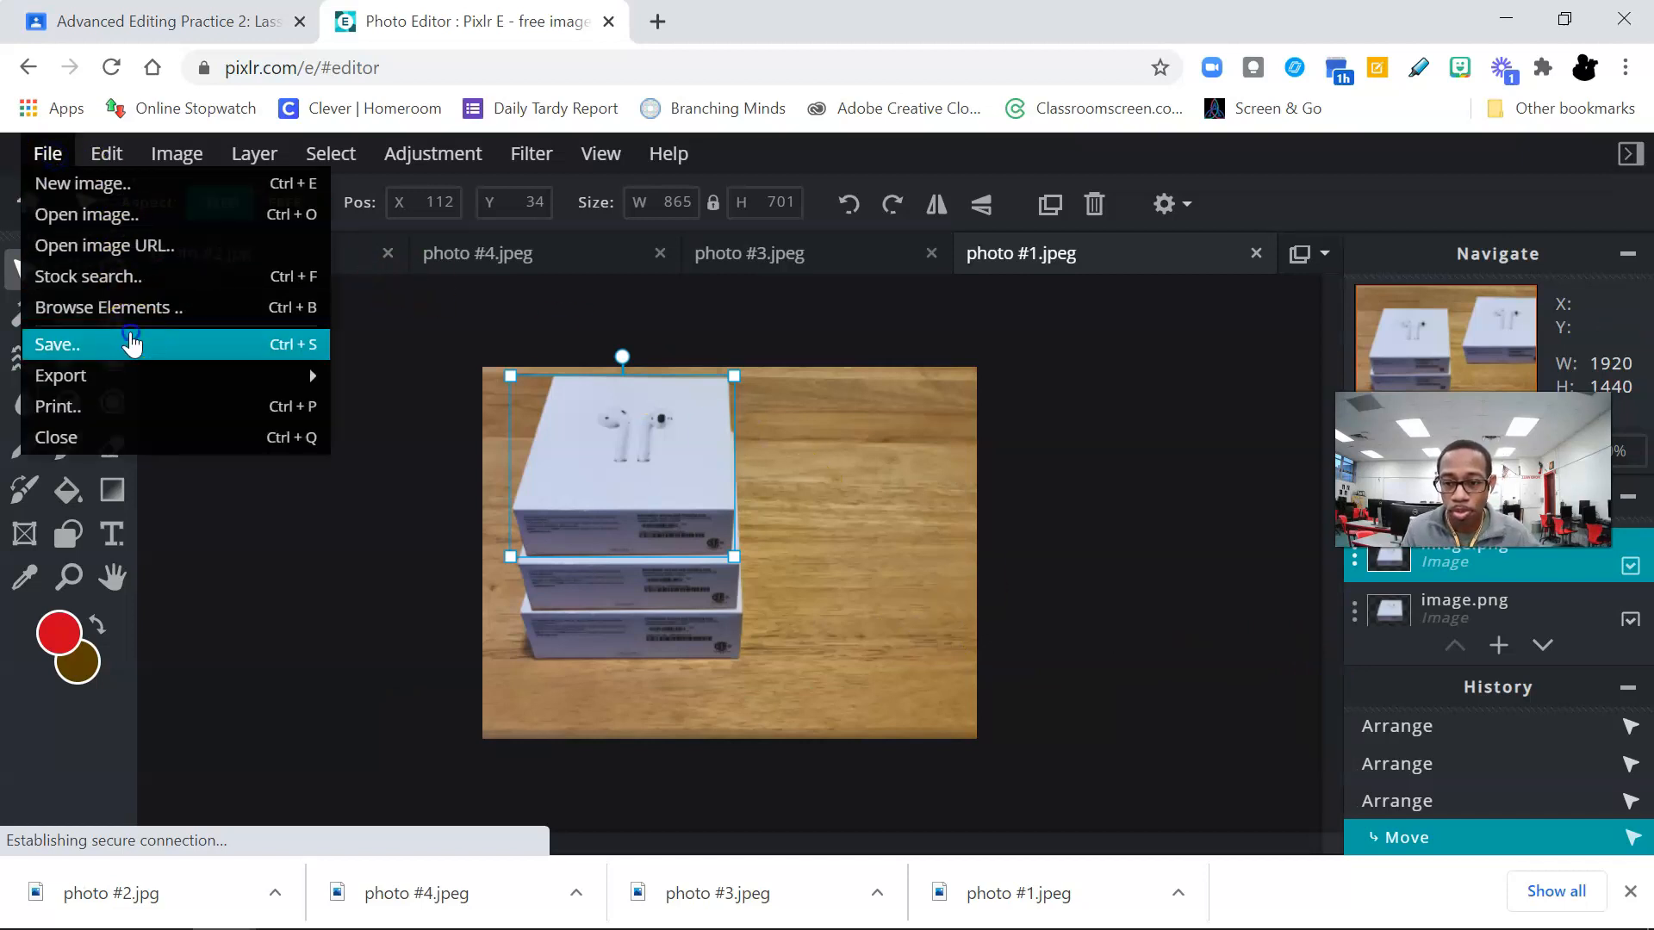
pyautogui.click(129, 344)
pyautogui.moveTo(934, 370); pyautogui.dragTo(808, 389)
pyautogui.write('stack')
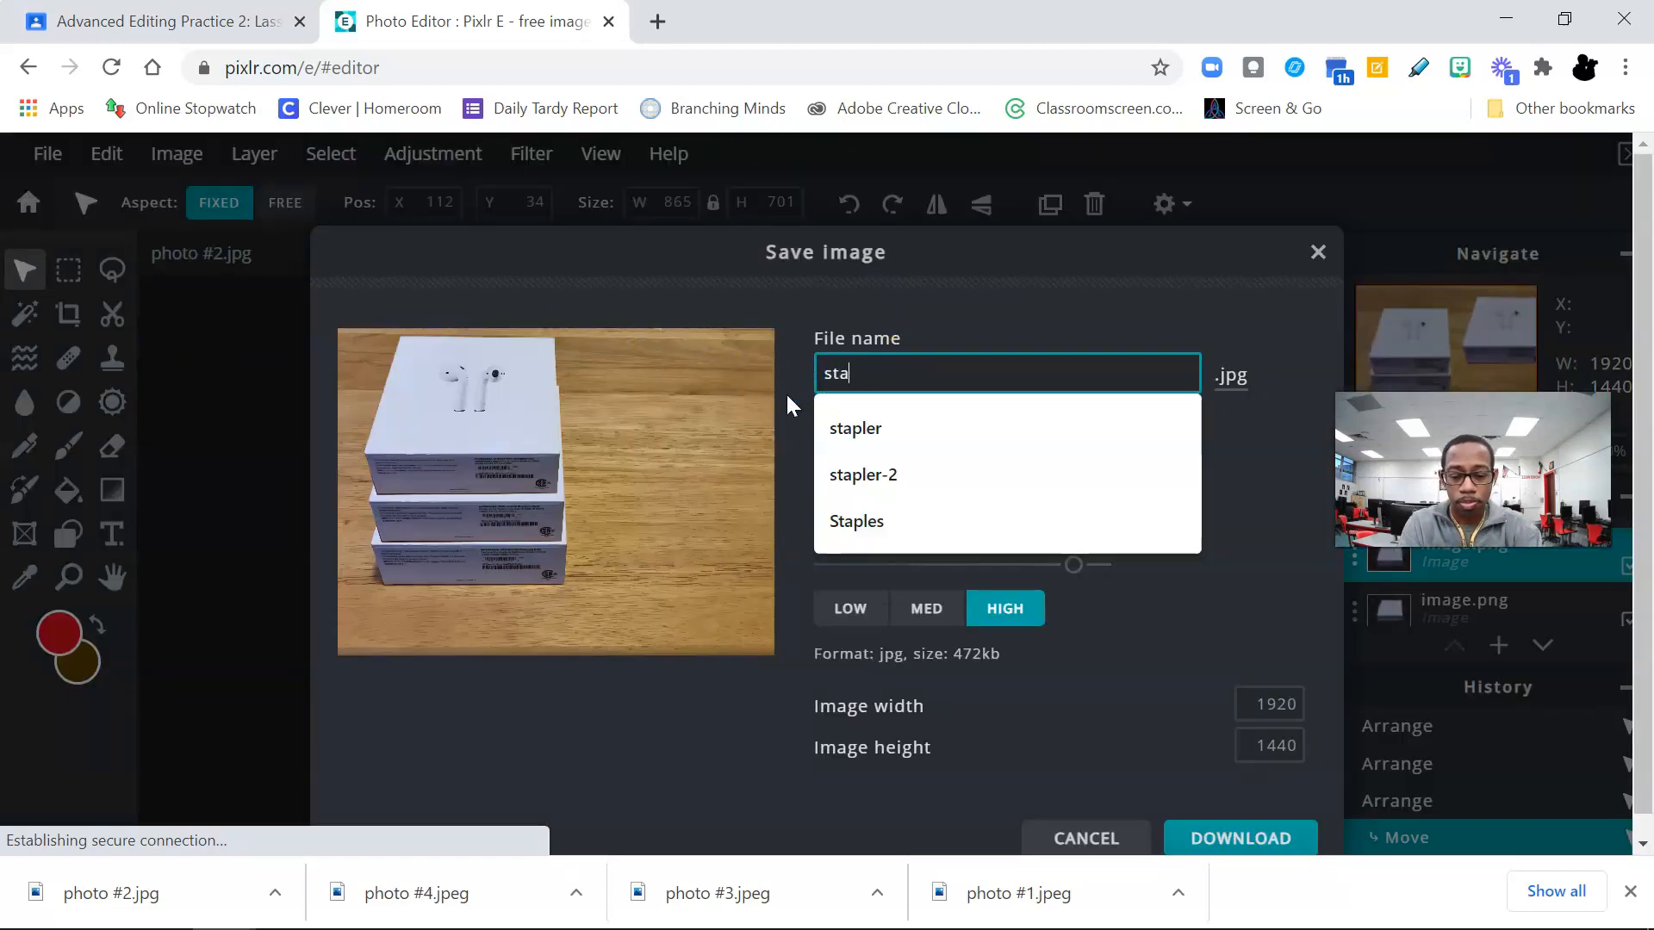
pyautogui.press('Return')
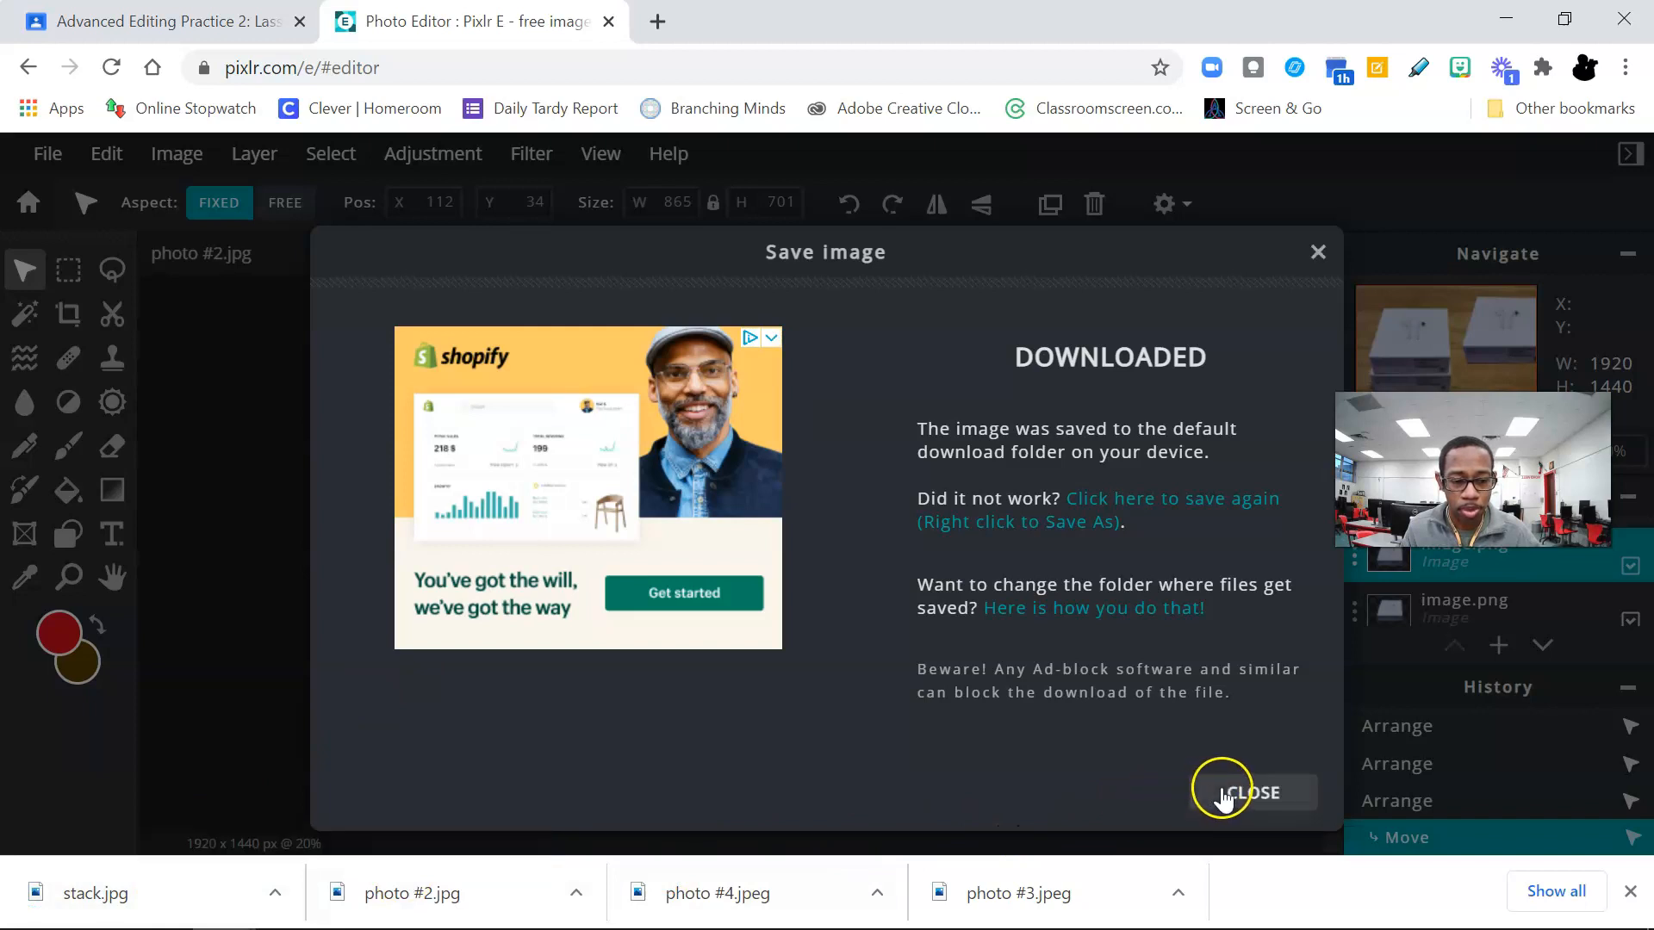
pyautogui.click(1211, 797)
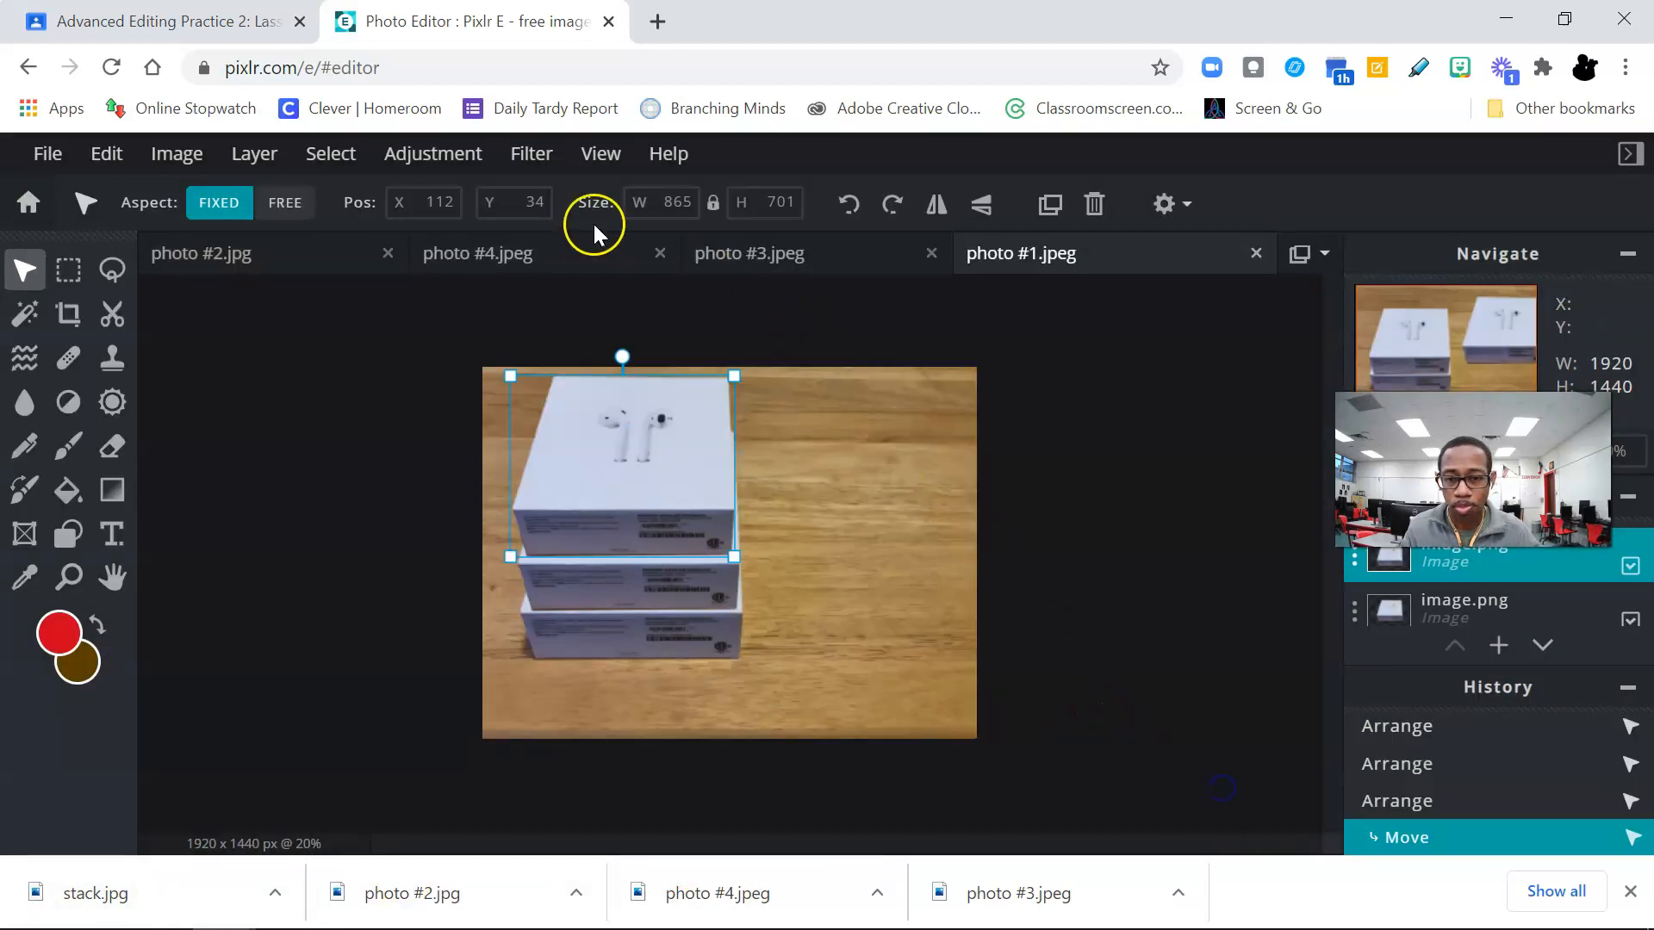
# Step: Review the assignment's instructions for the flower petals in photo #2, then return to Pixlr E and bring up photo #2.jpg
pyautogui.click(153, 21)
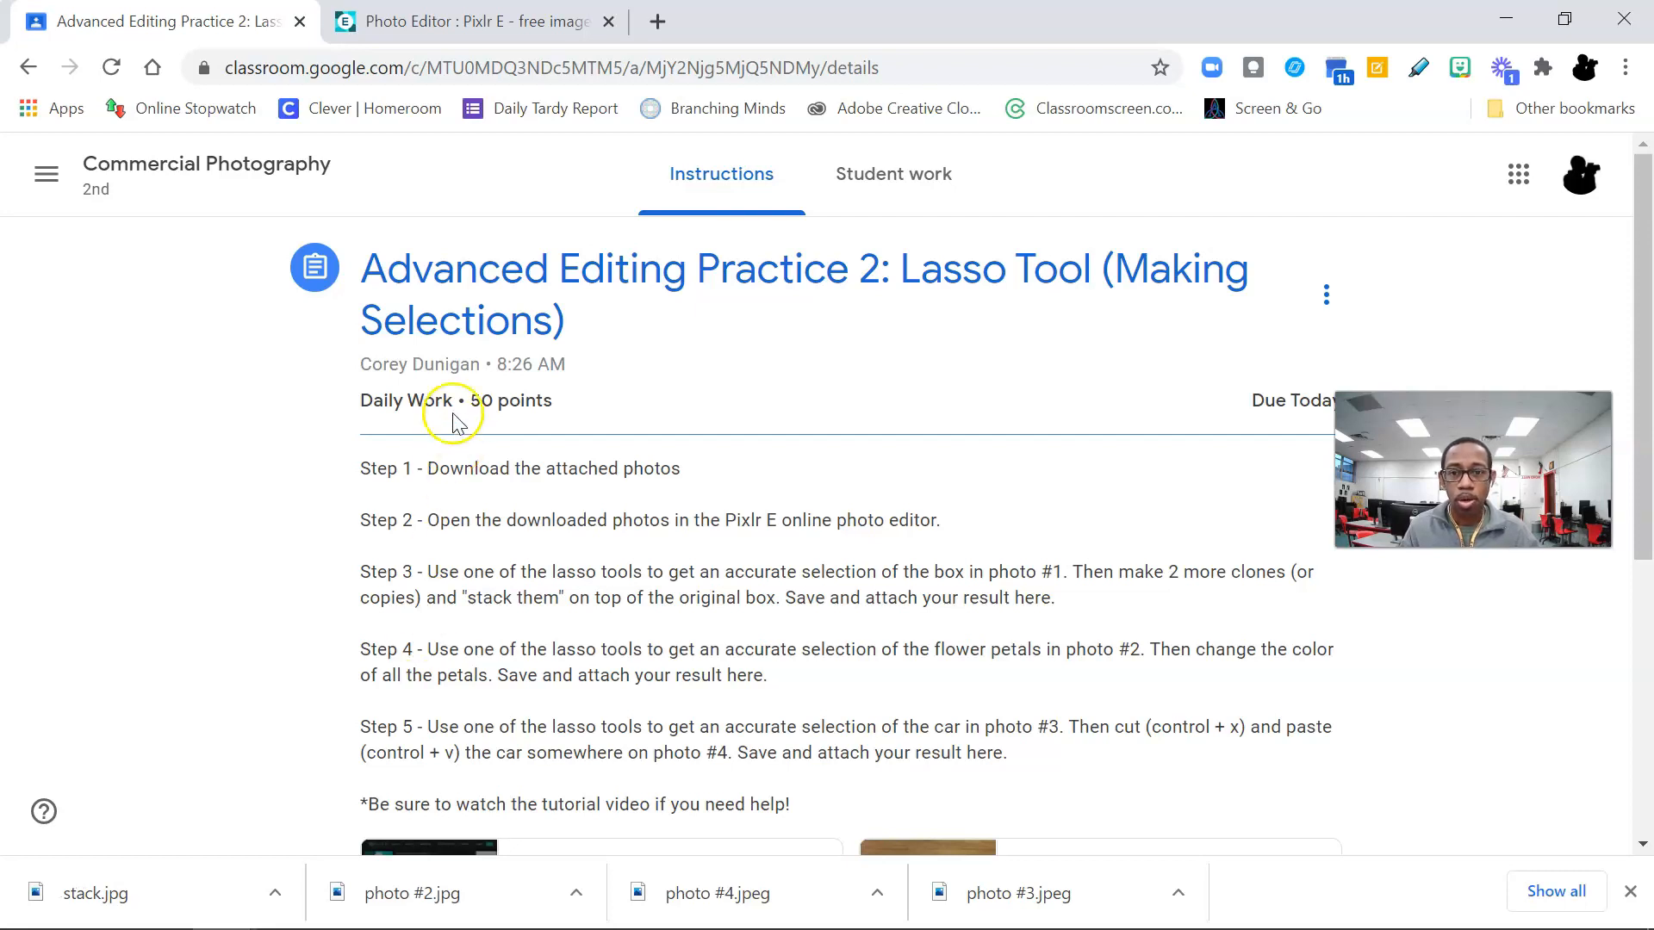
pyautogui.click(456, 24)
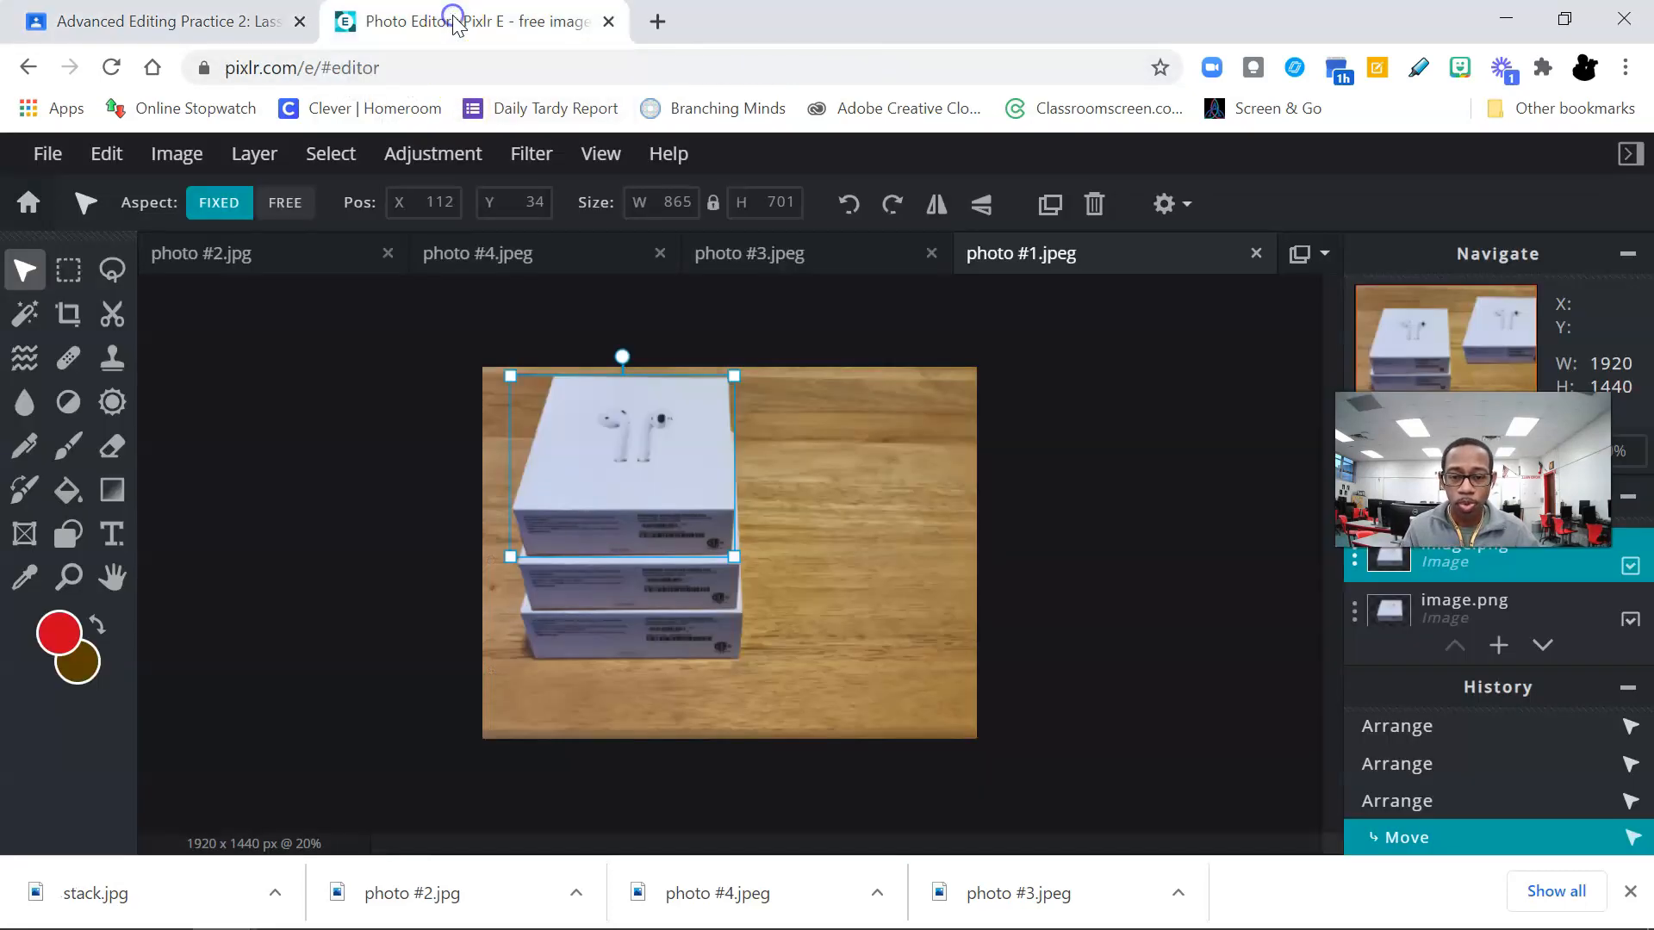
pyautogui.click(274, 269)
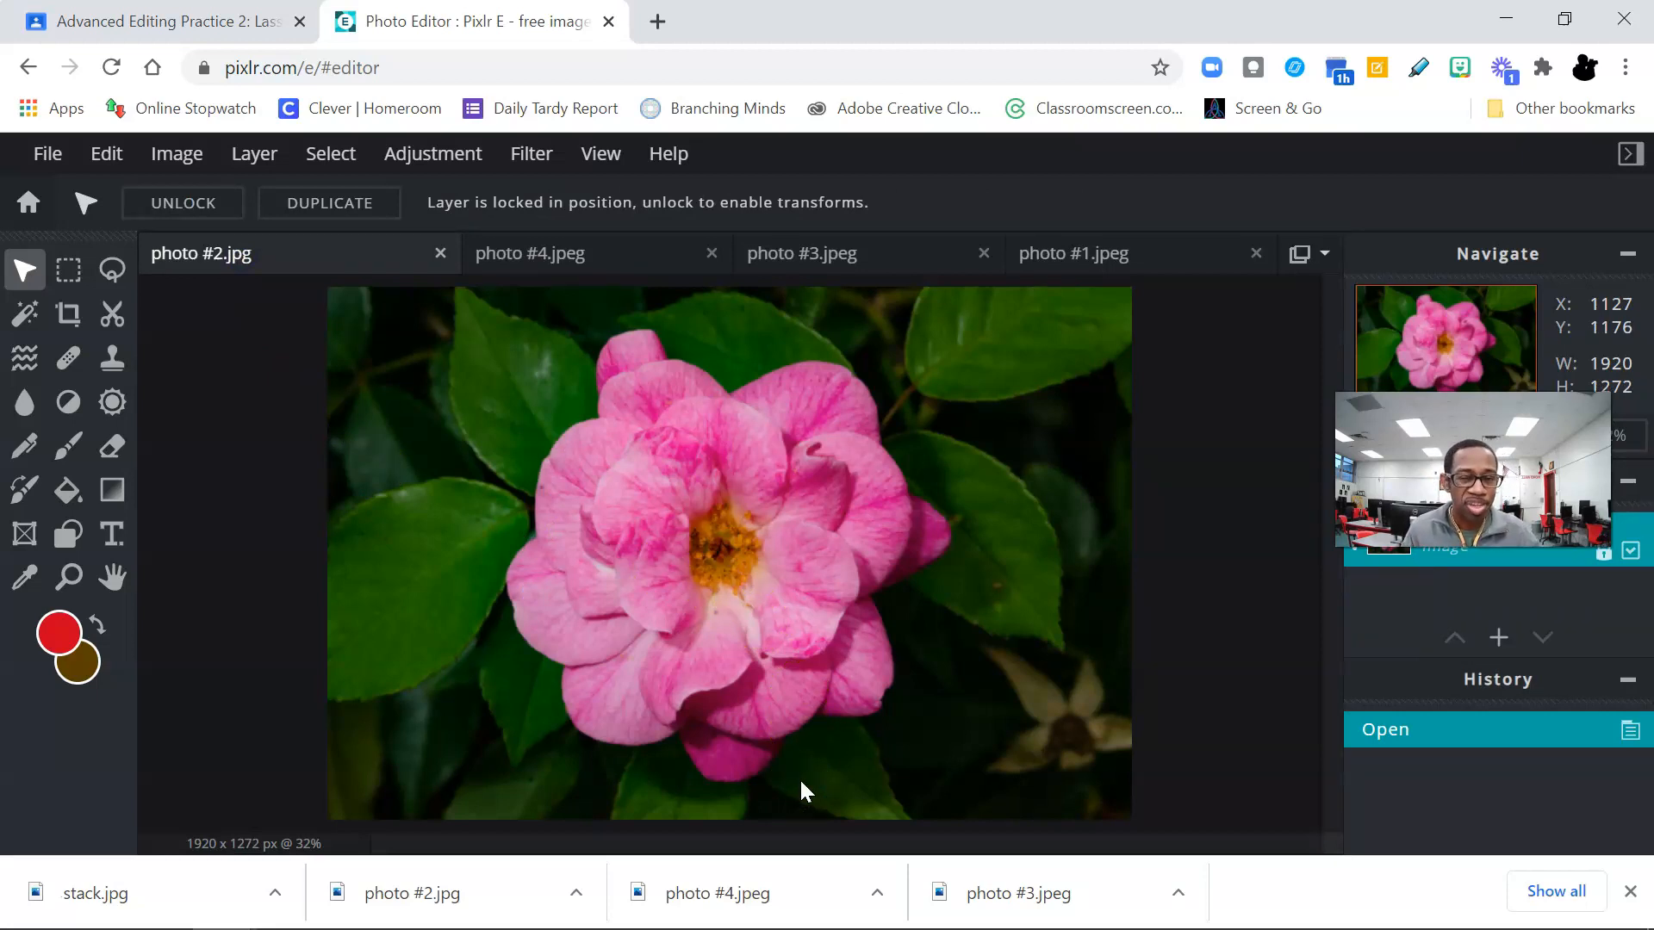
pyautogui.click(840, 692)
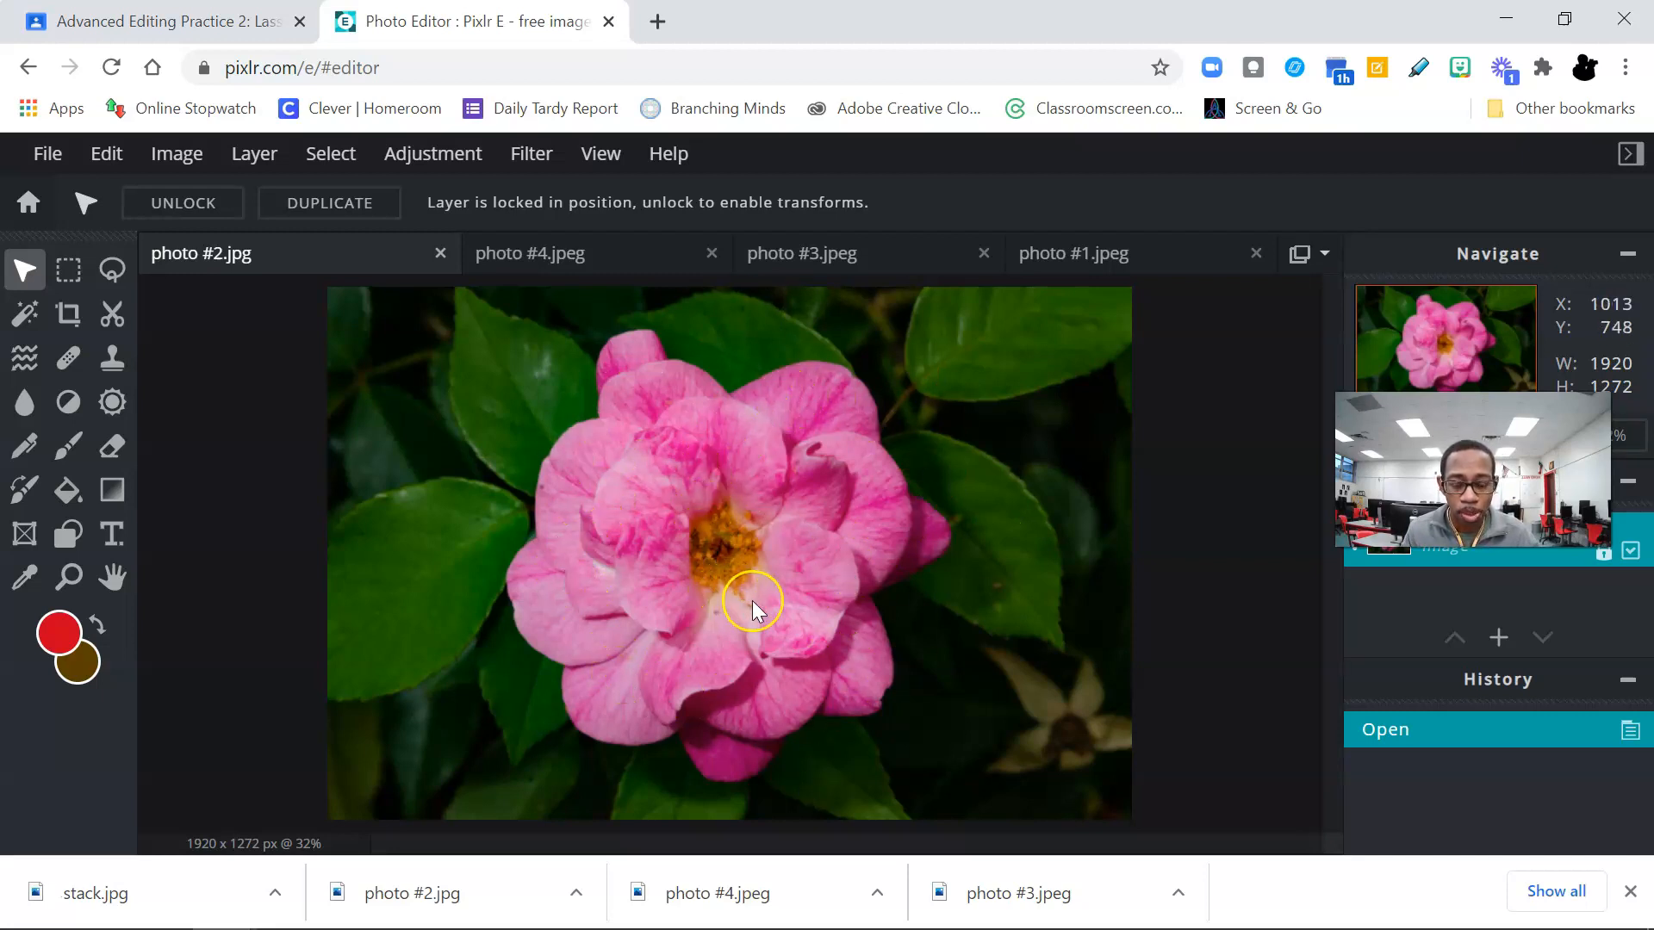
# Step: Outline the large petal right of the flower's yellow centre with a closed polygonal lasso selection about 267 by 343 px
pyautogui.scroll(3, 752, 601)
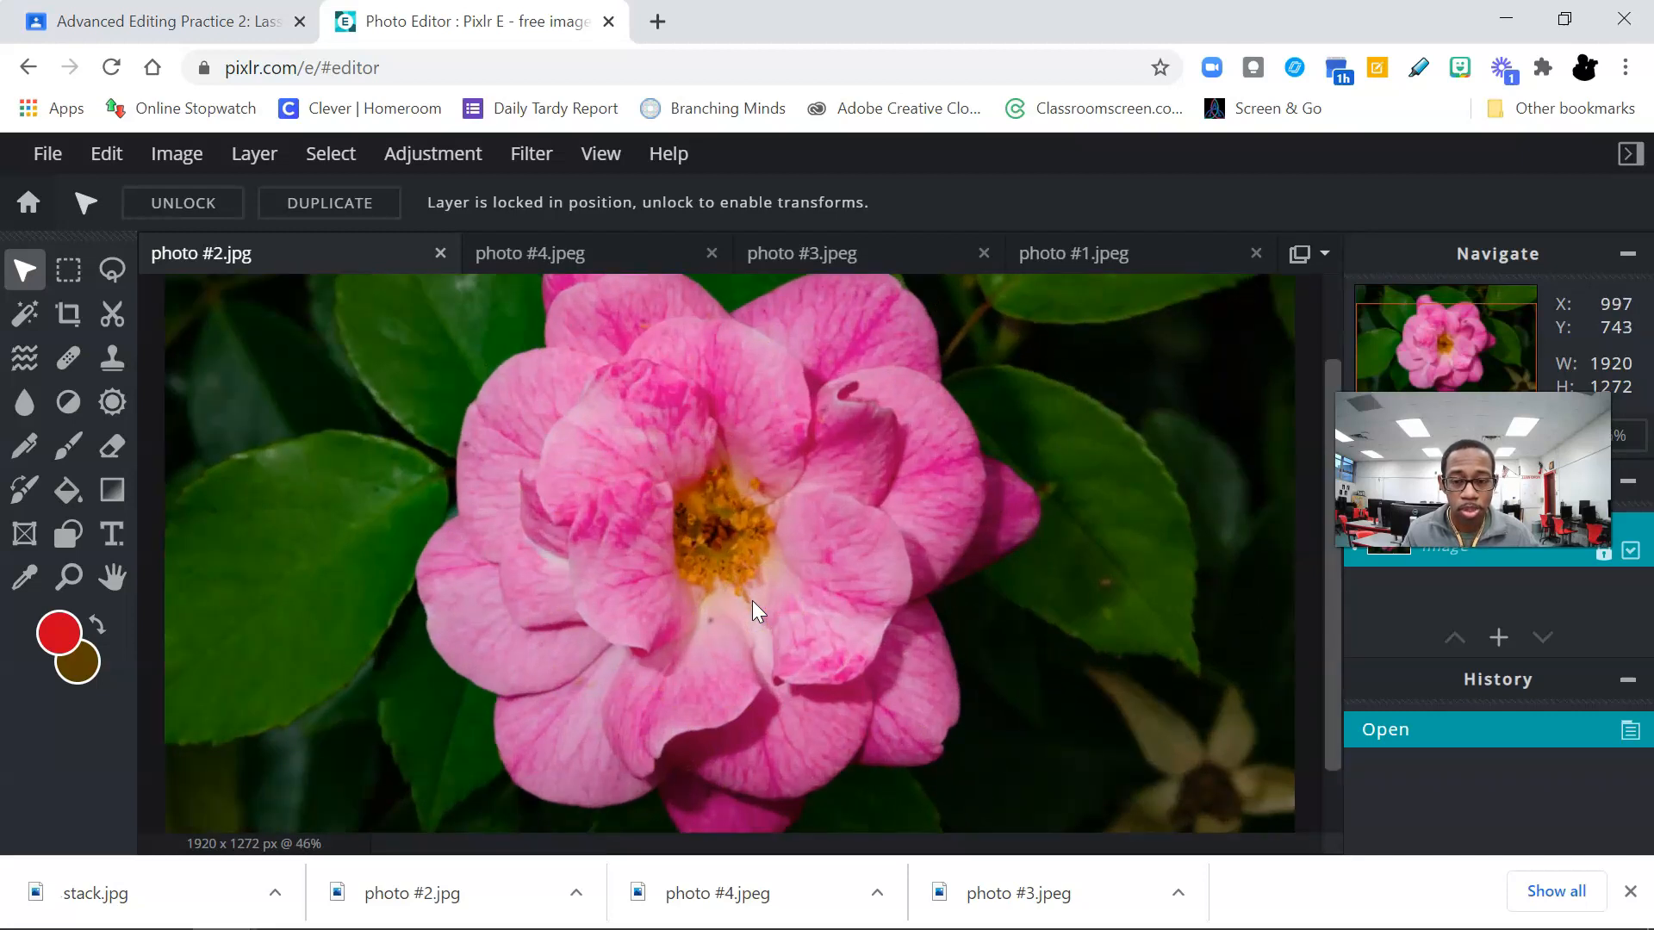
pyautogui.scroll(3, 752, 601)
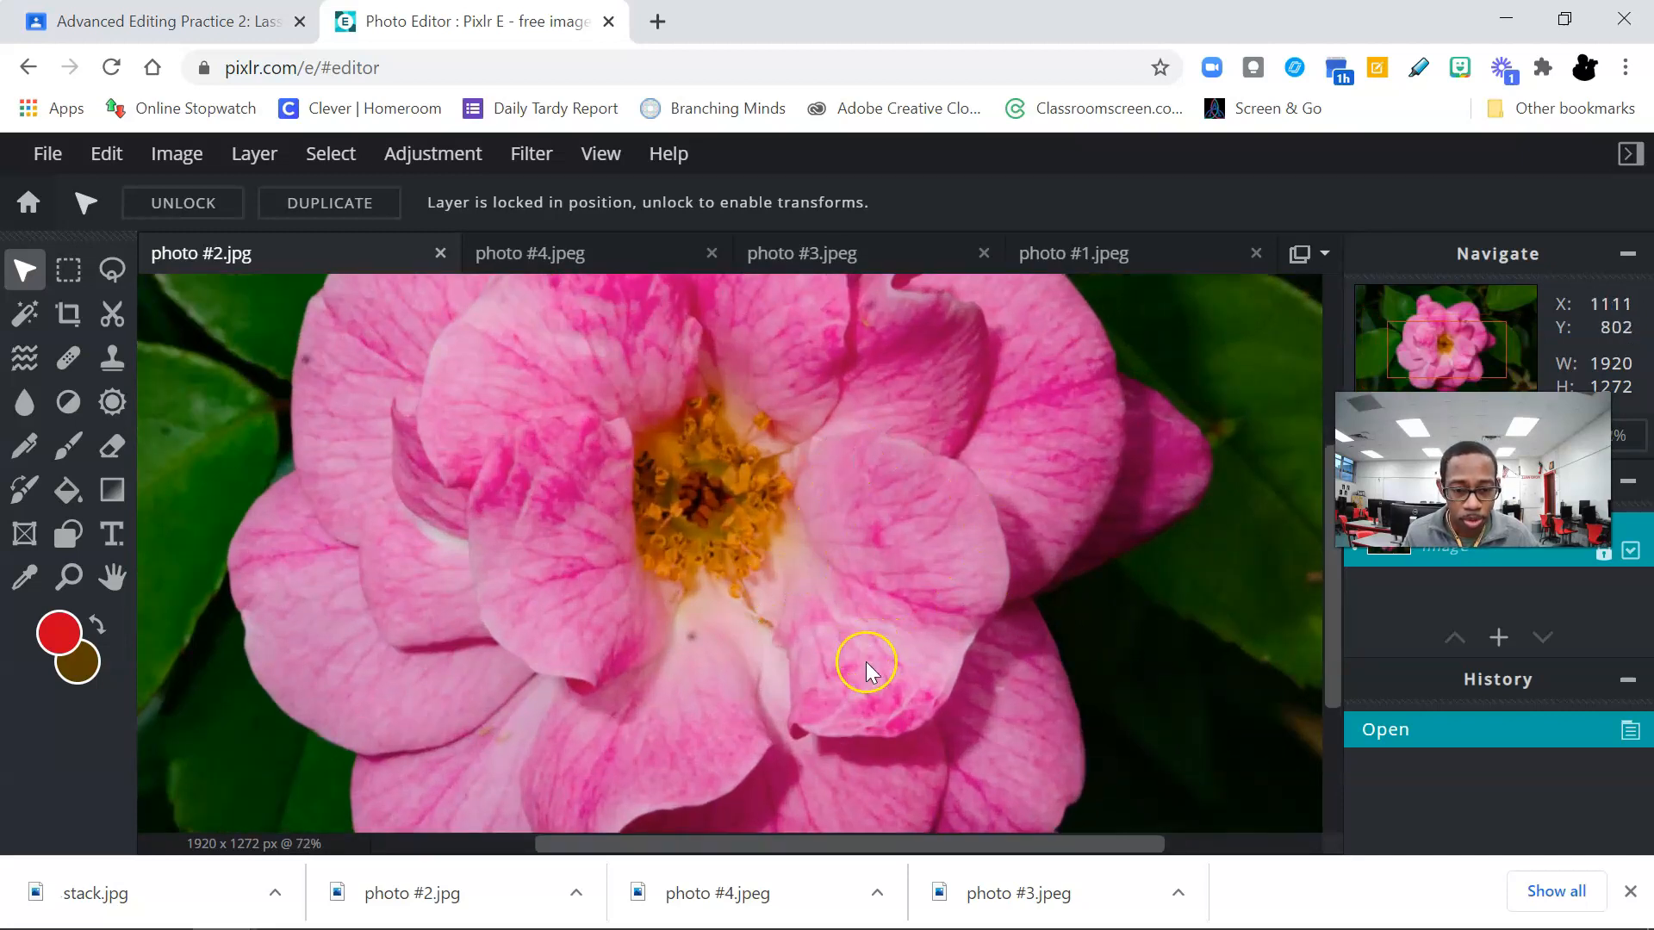
pyautogui.click(112, 270)
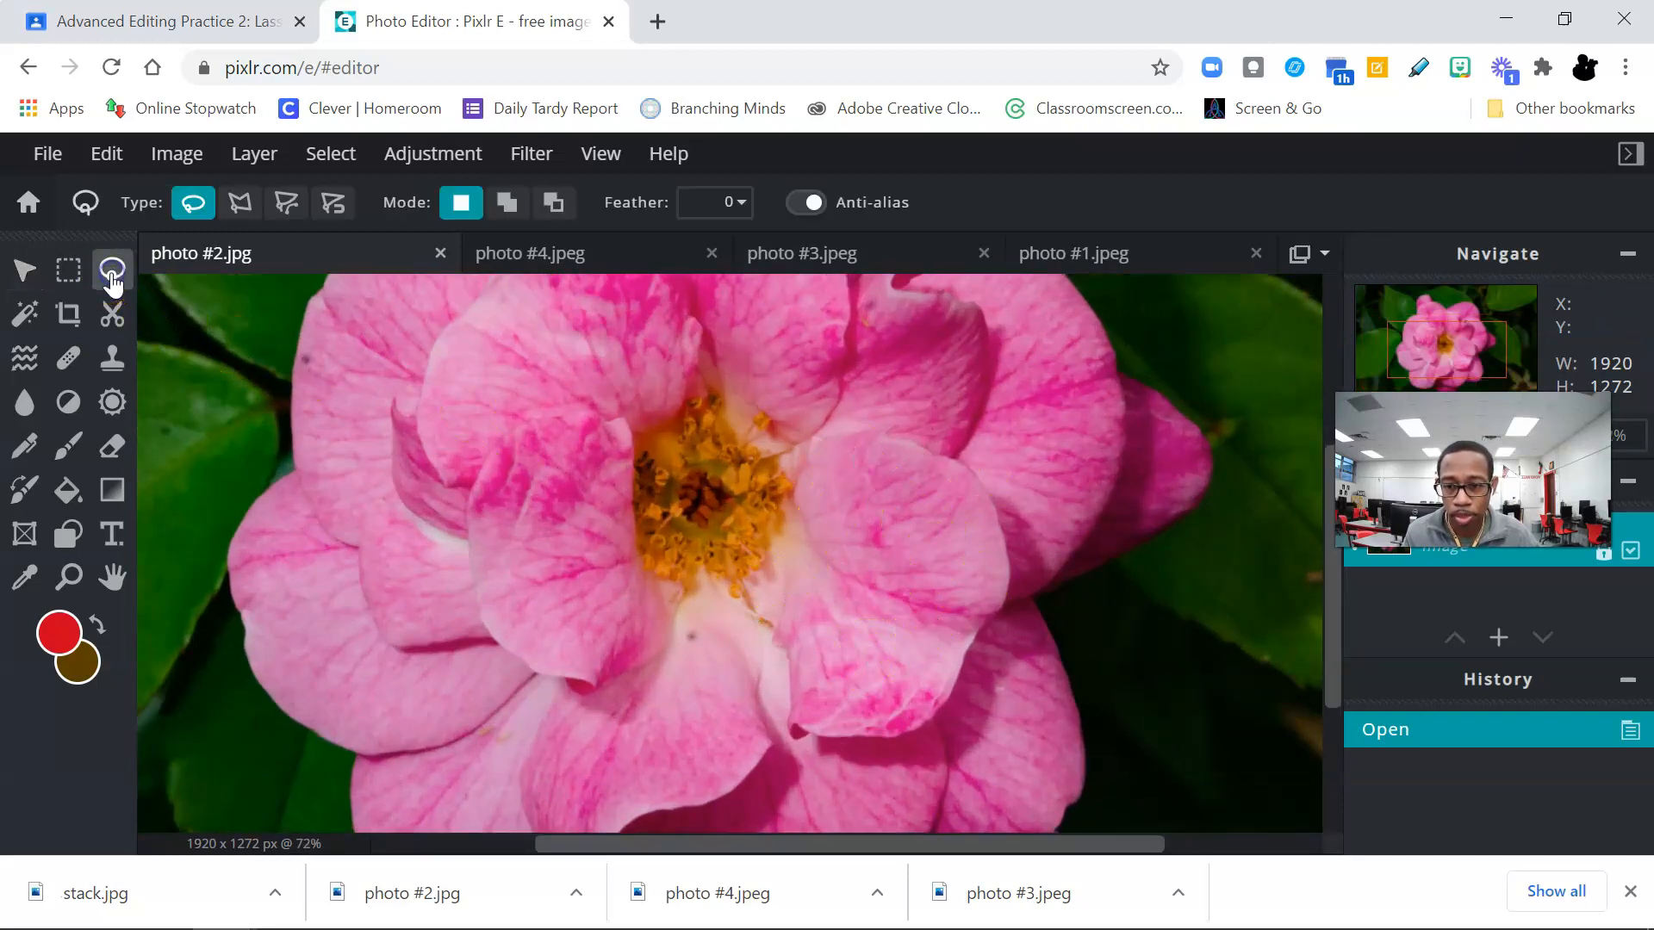
pyautogui.click(234, 205)
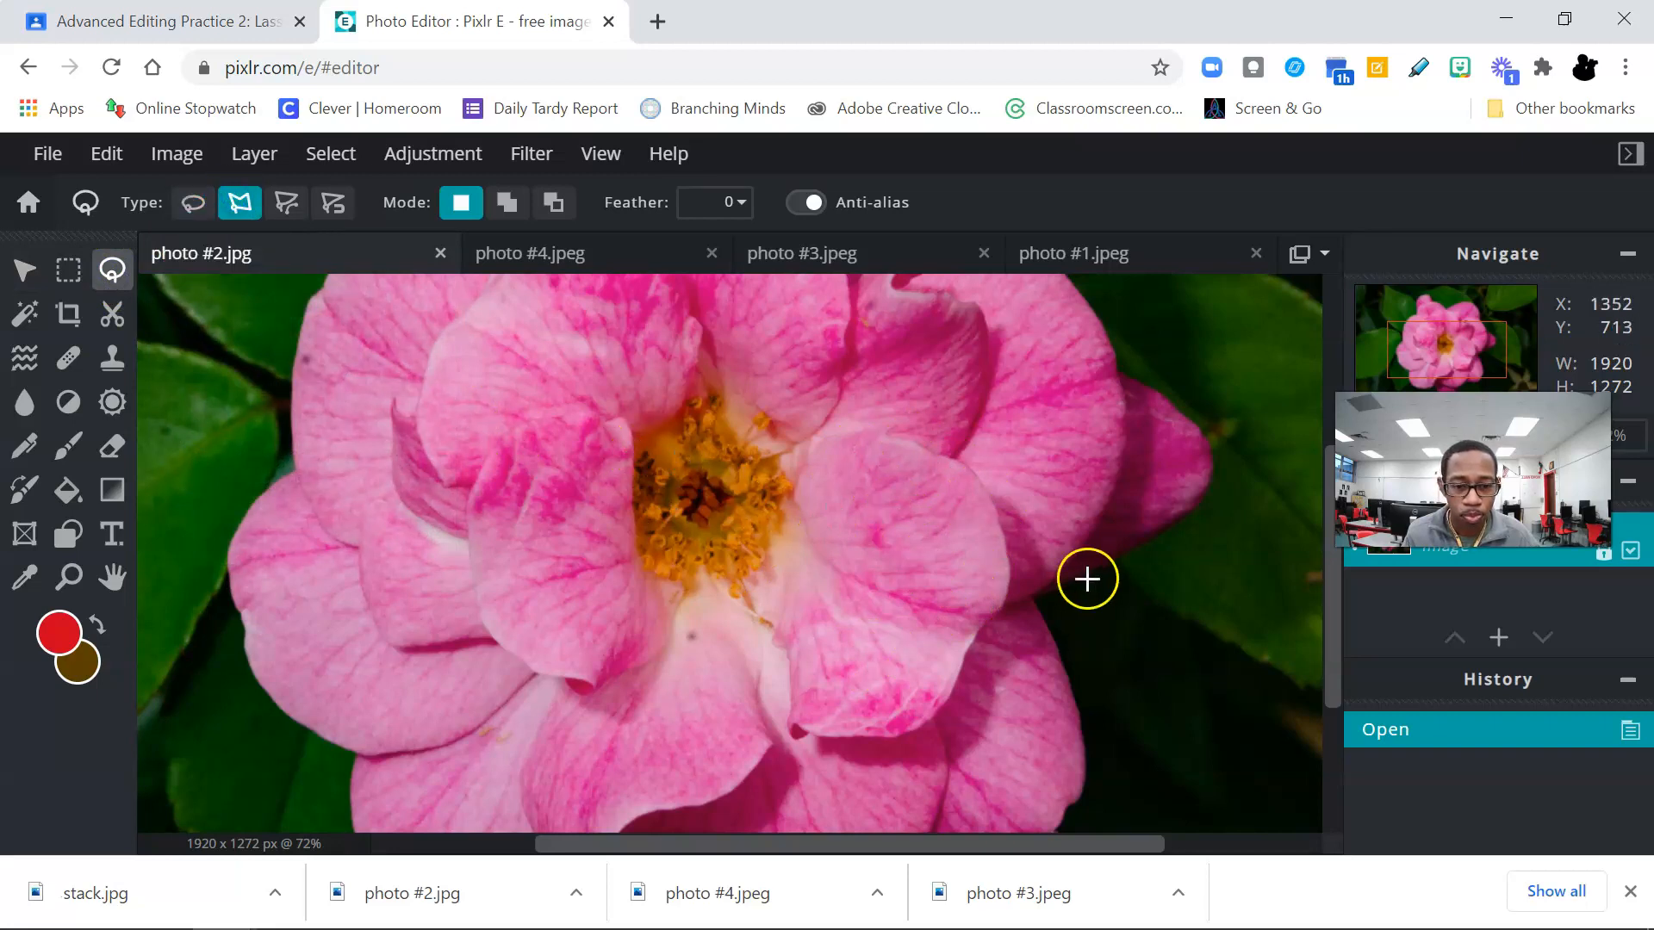
pyautogui.scroll(1, 985, 665)
pyautogui.scroll(1, 985, 665)
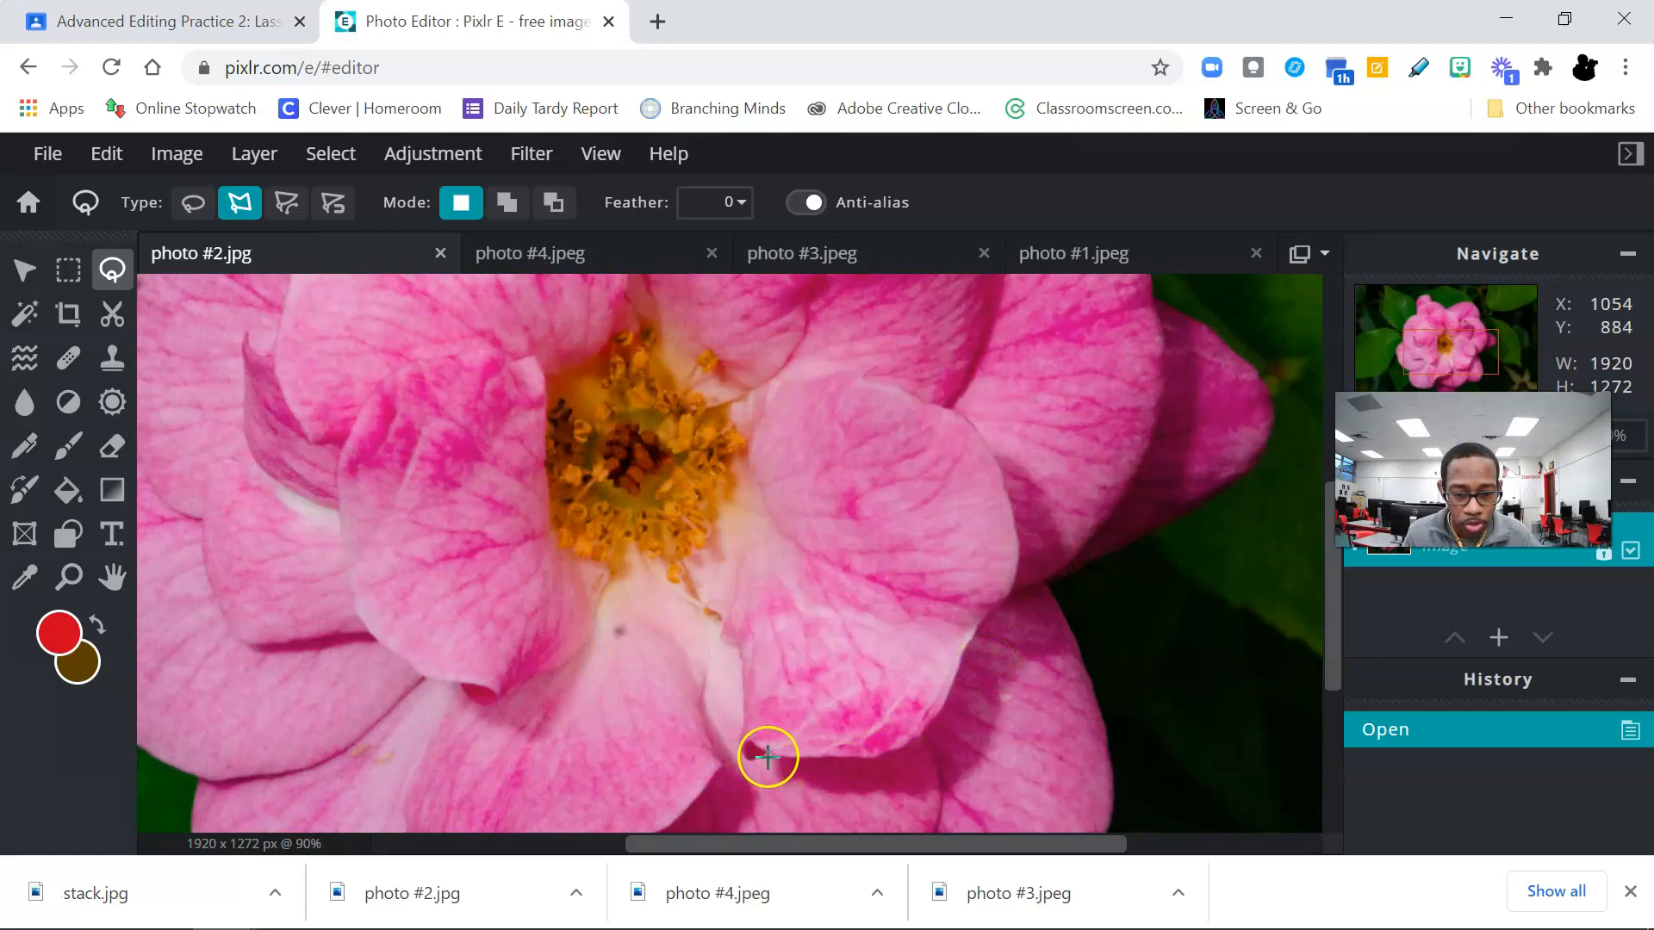
pyautogui.click(756, 759)
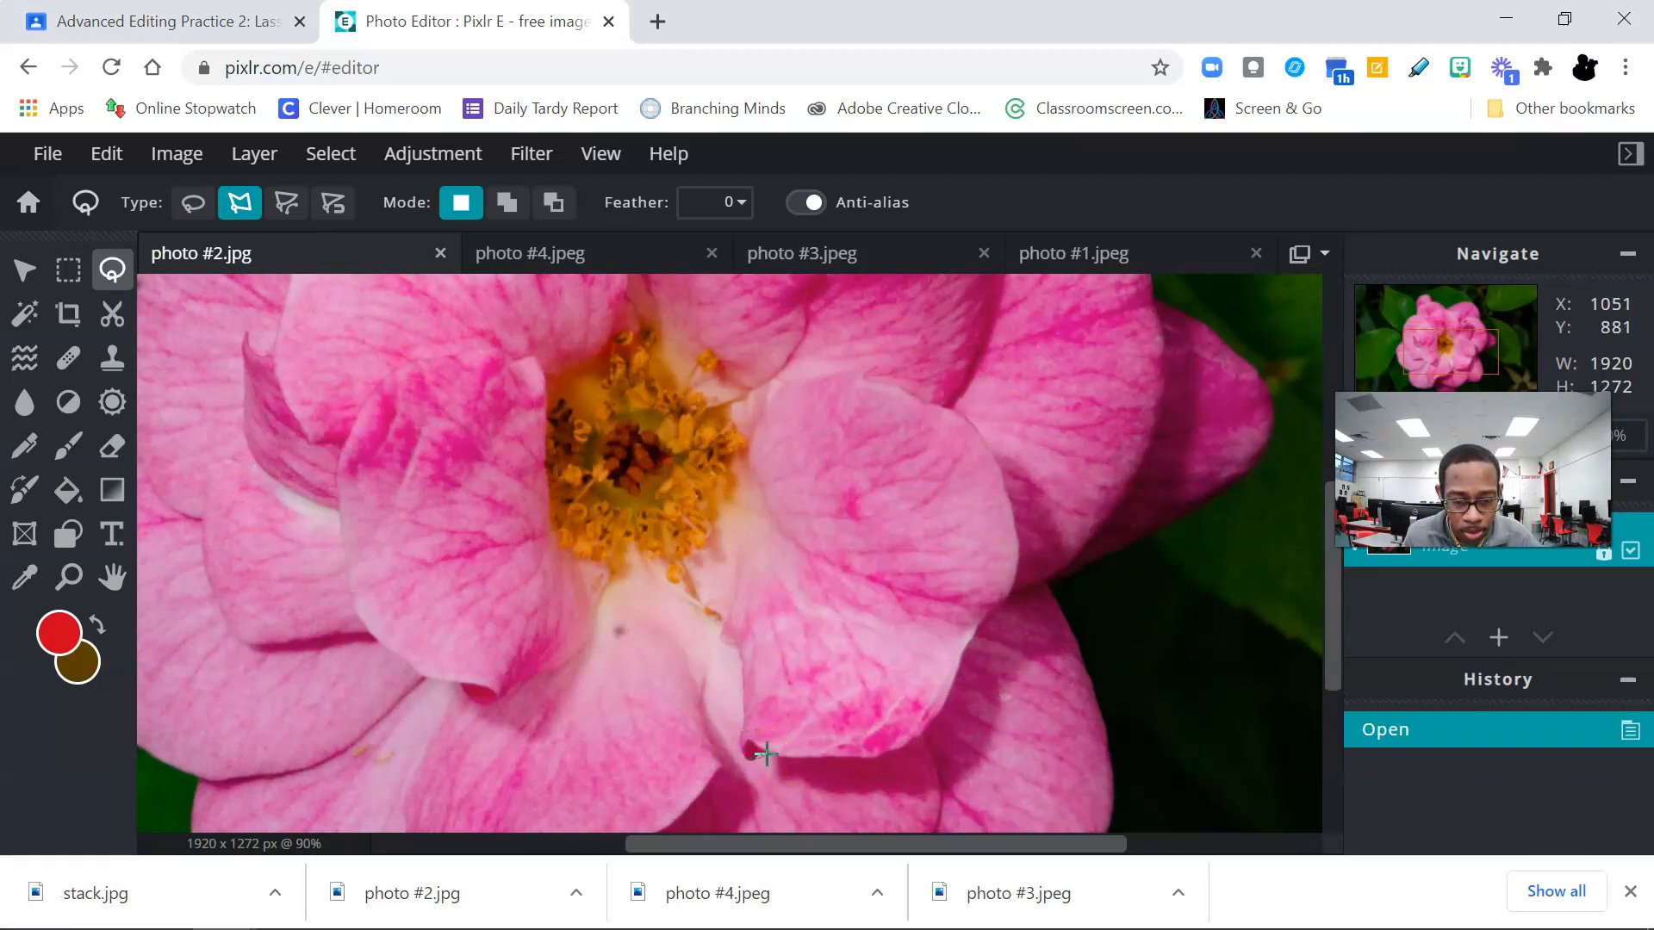
pyautogui.click(756, 759)
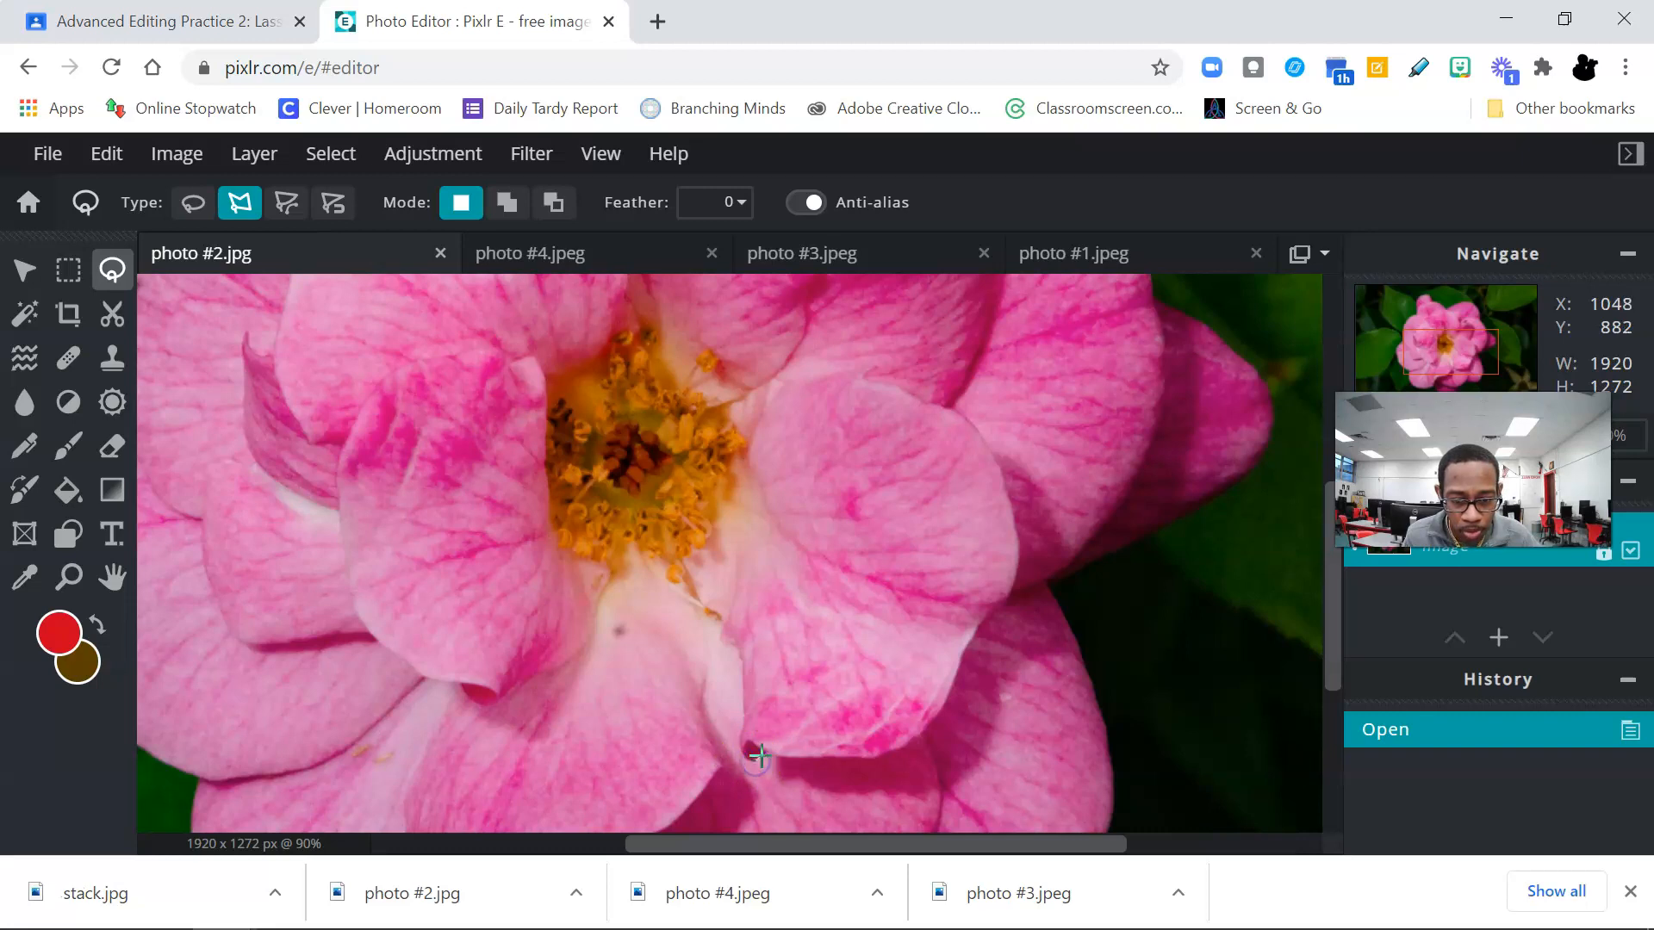
pyautogui.click(842, 757)
pyautogui.click(873, 757)
pyautogui.click(913, 738)
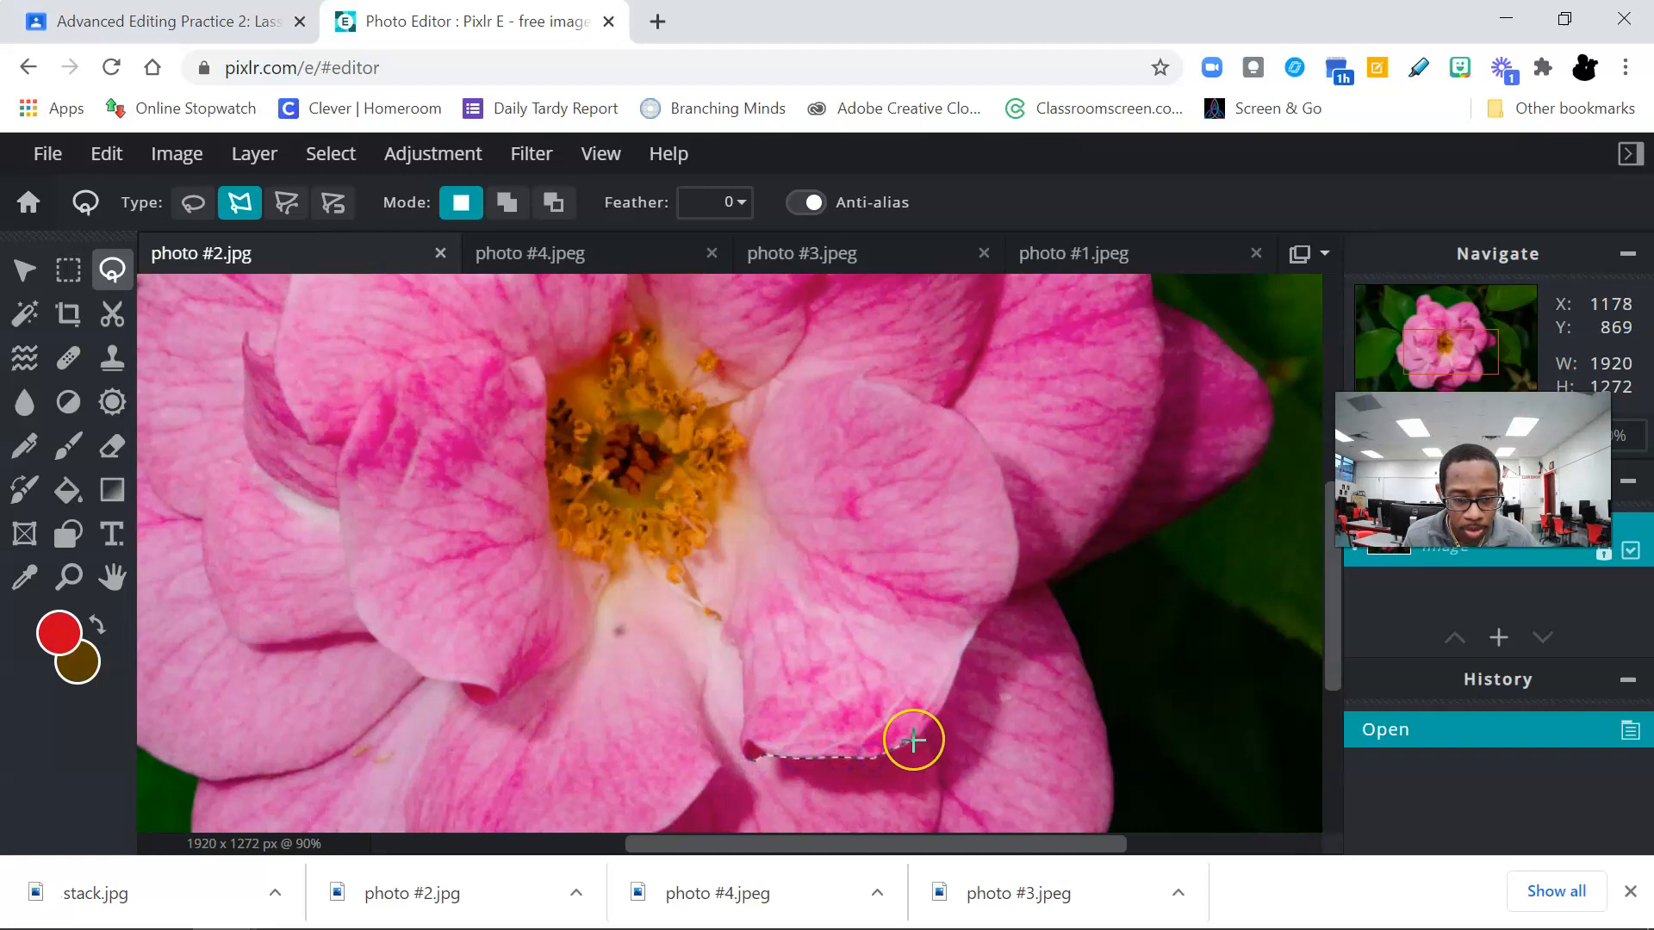
pyautogui.click(935, 724)
pyautogui.click(953, 669)
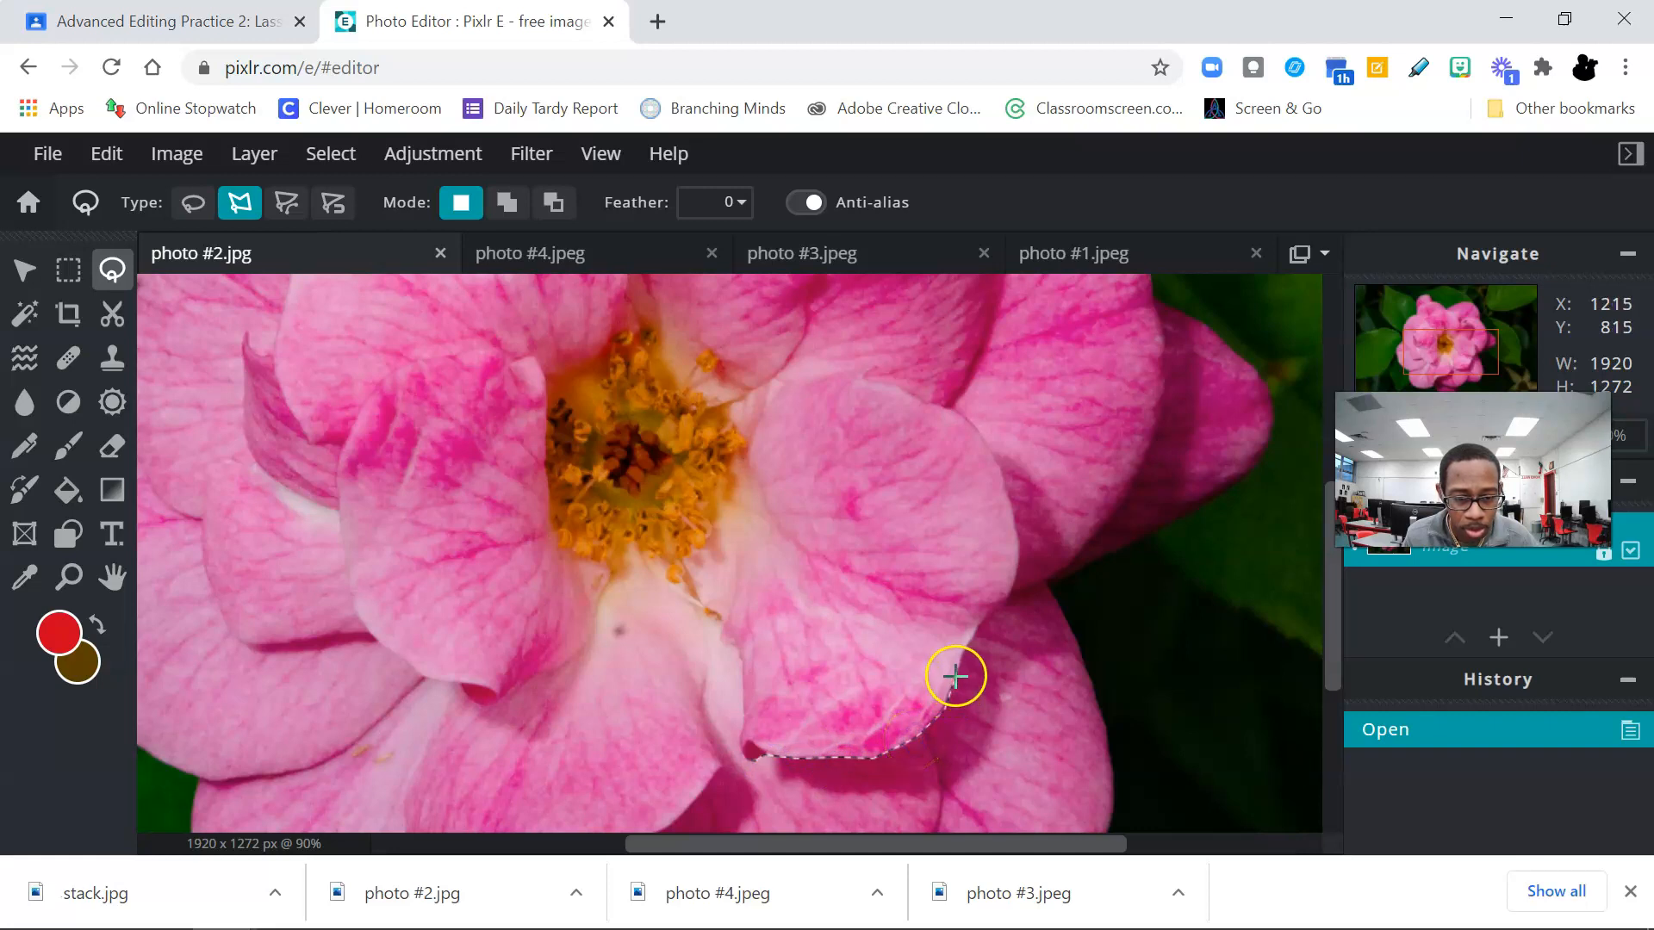
pyautogui.click(974, 634)
pyautogui.click(983, 613)
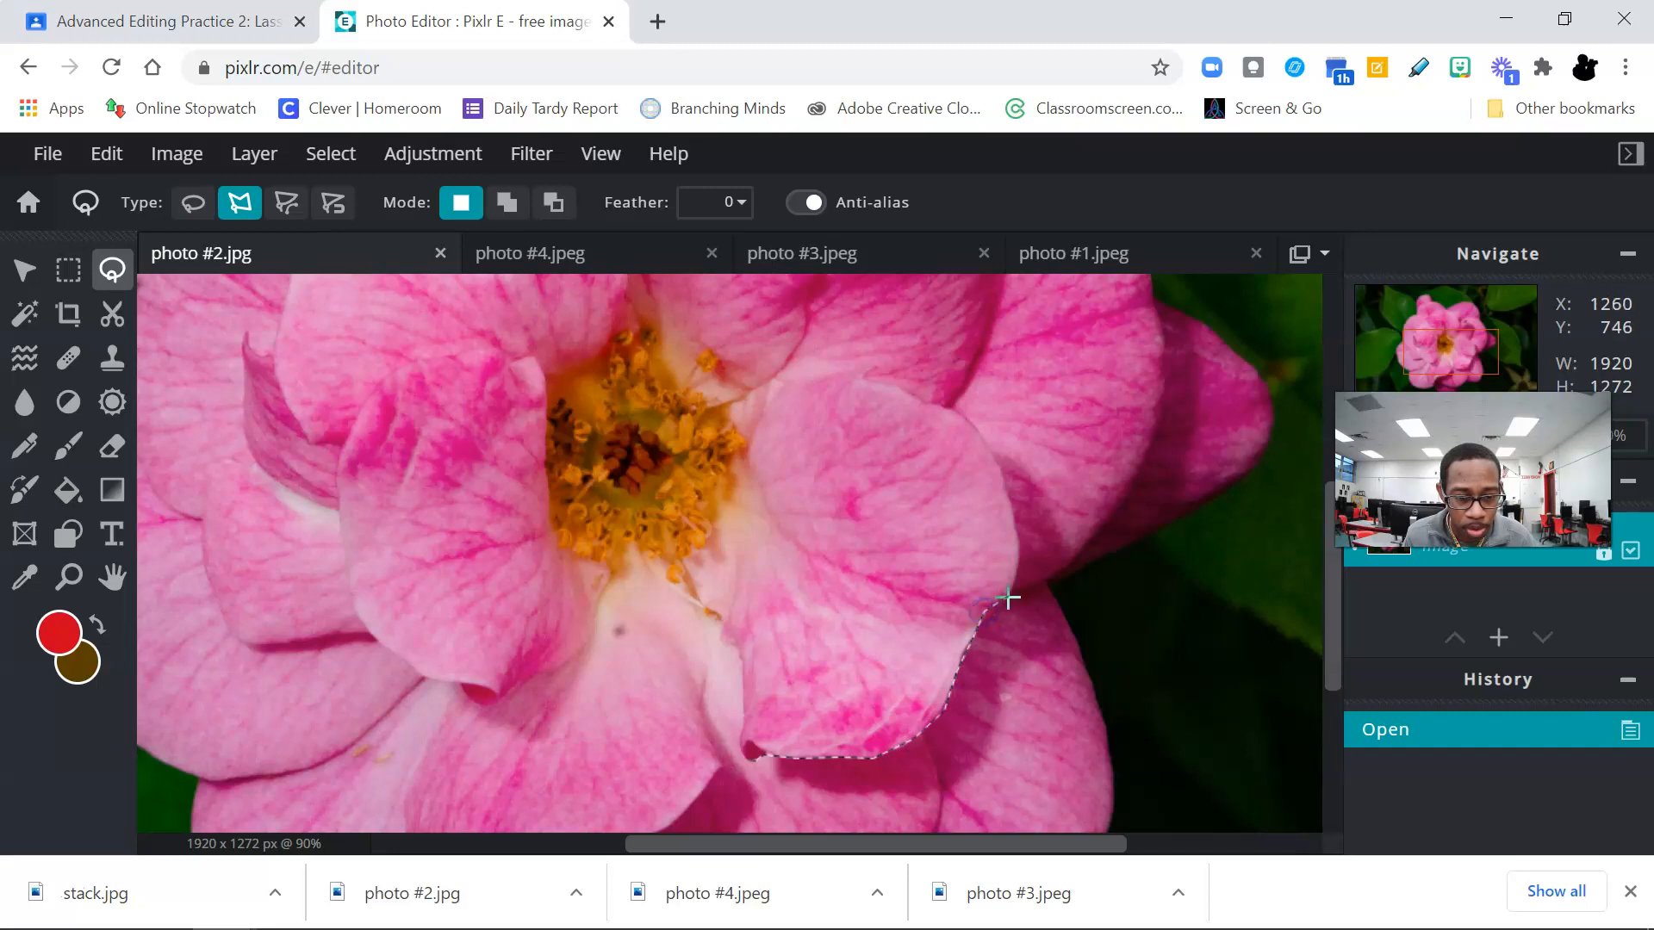
pyautogui.click(1019, 549)
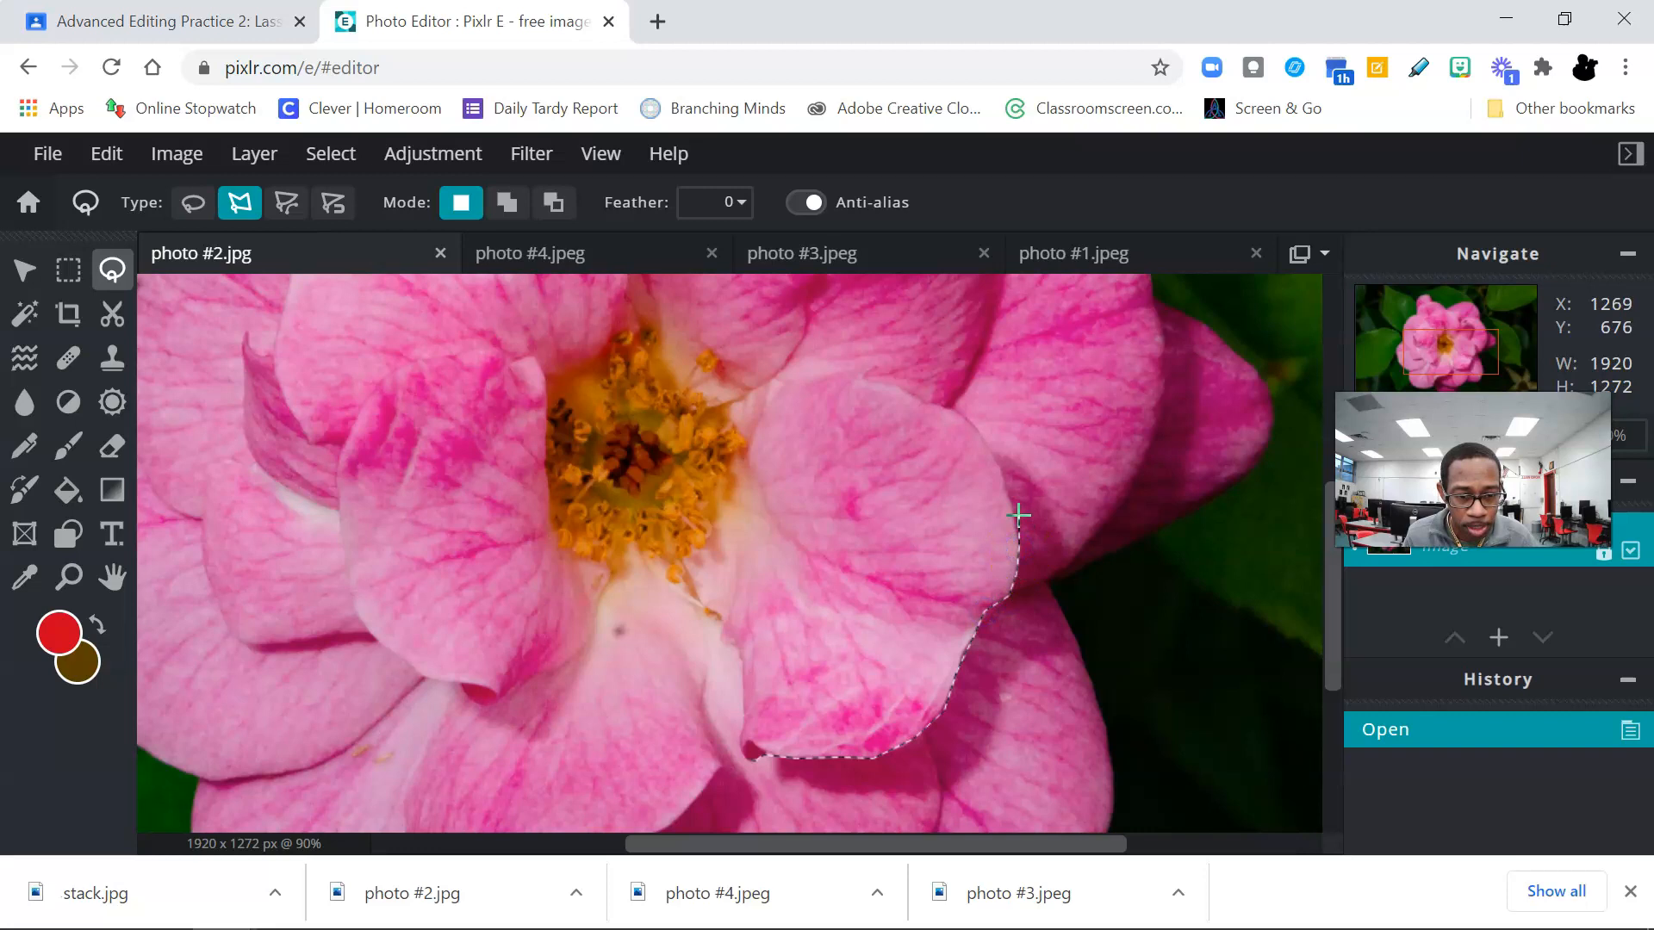
pyautogui.click(999, 466)
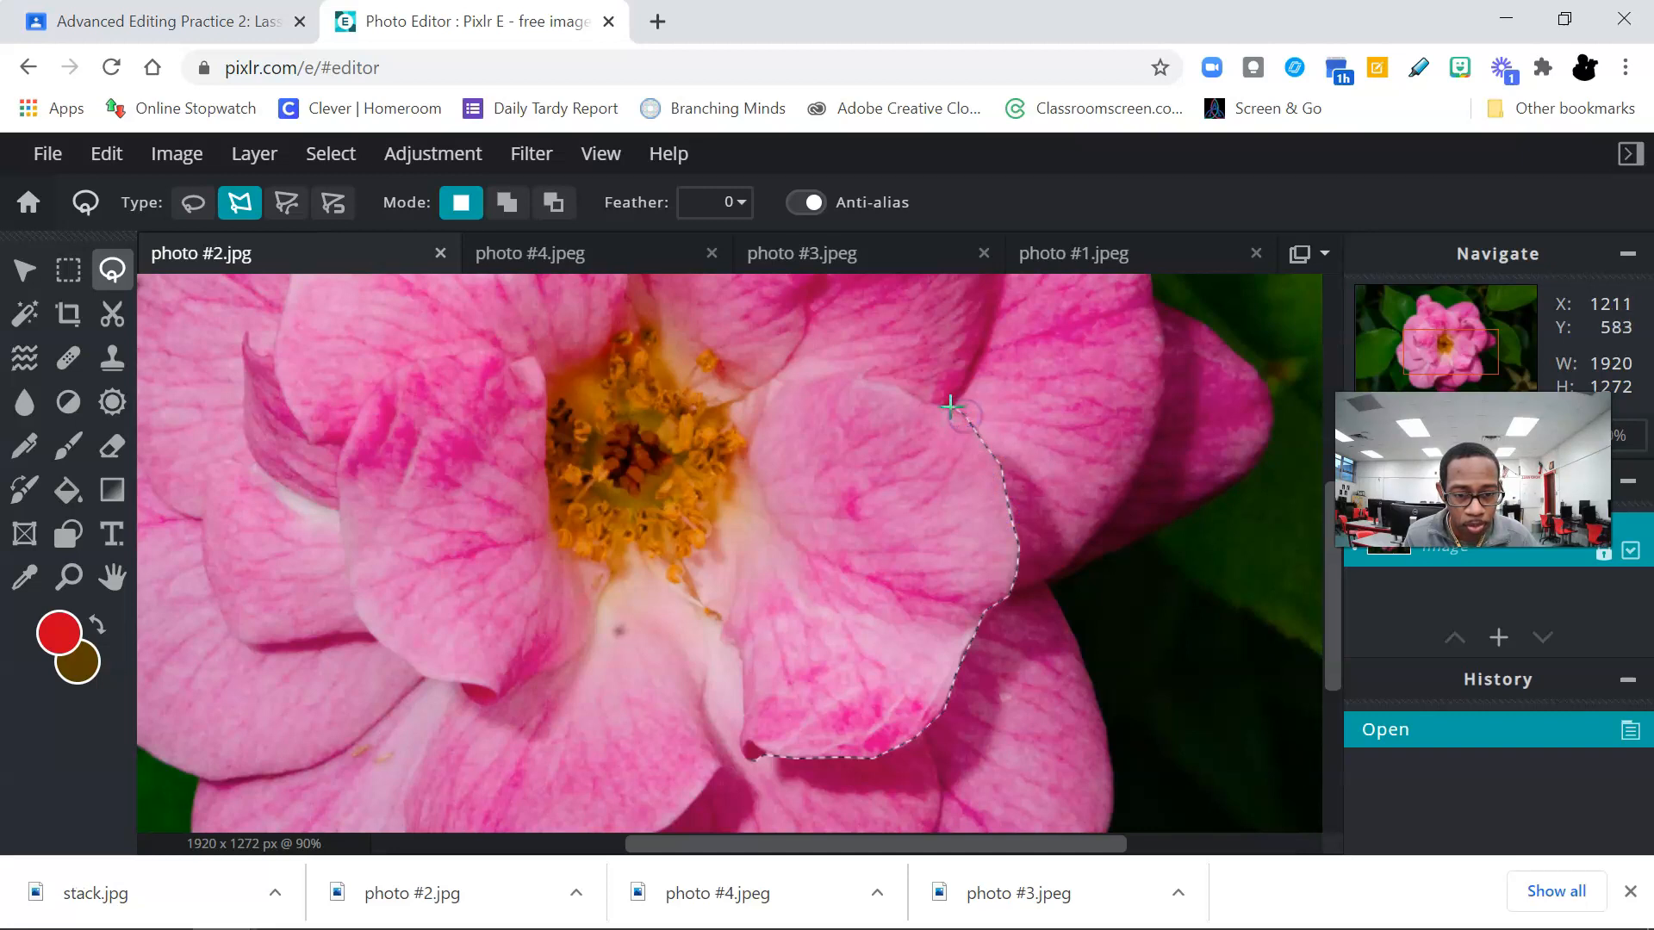
pyautogui.click(883, 380)
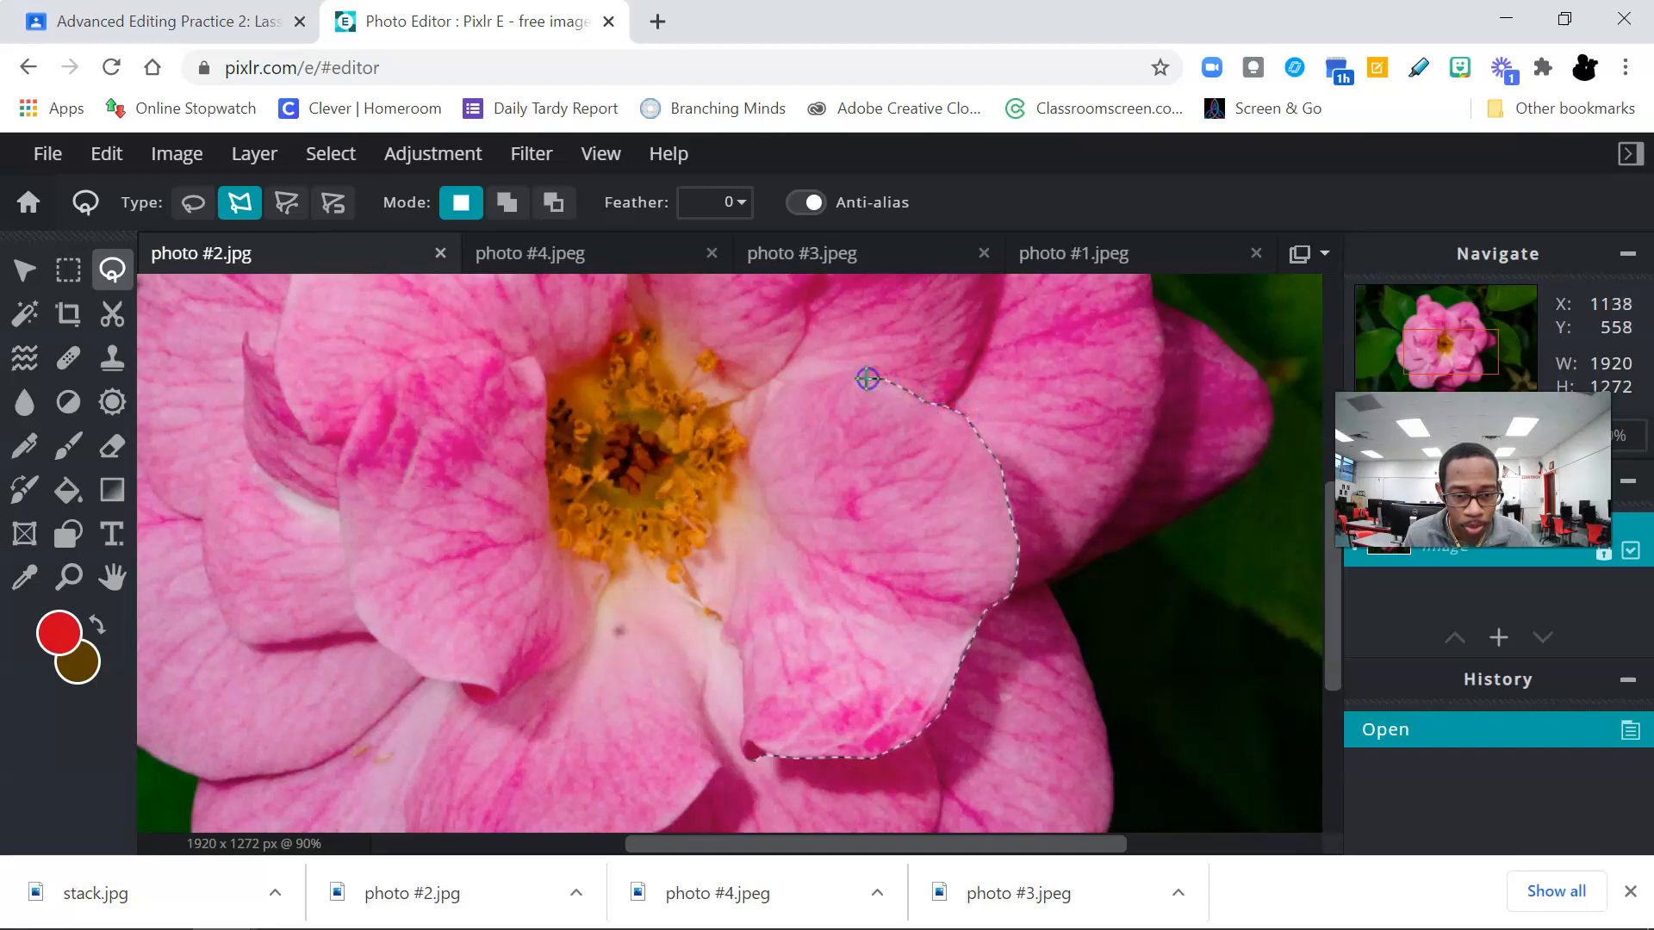
pyautogui.click(874, 365)
pyautogui.click(790, 381)
pyautogui.click(766, 406)
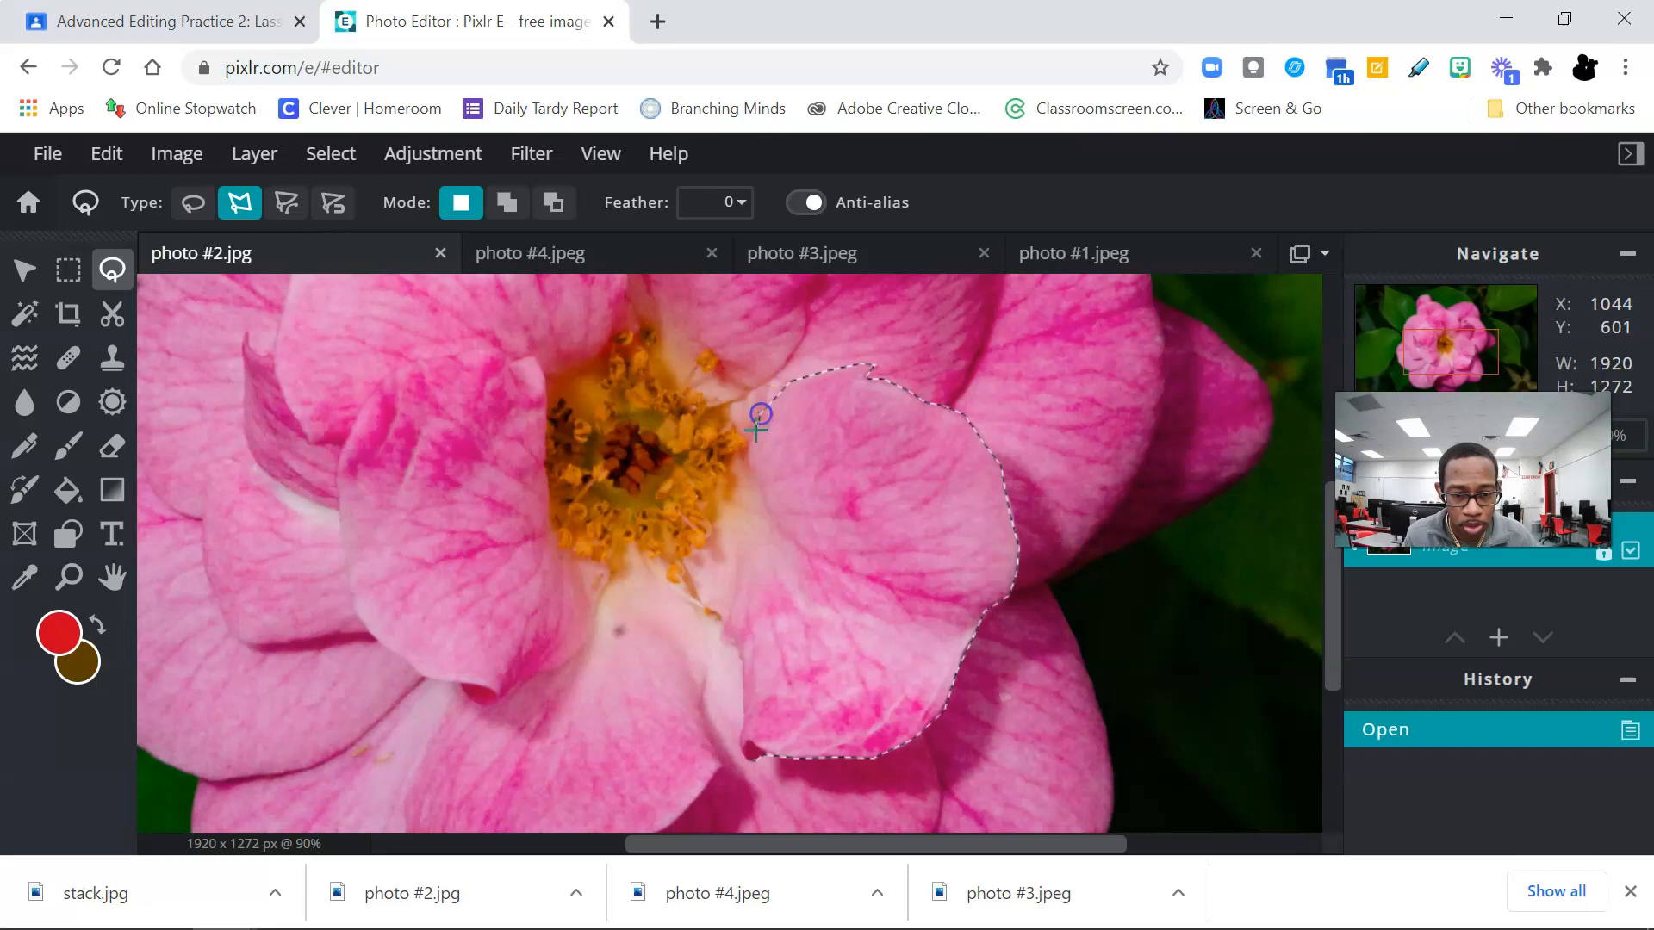
pyautogui.click(749, 437)
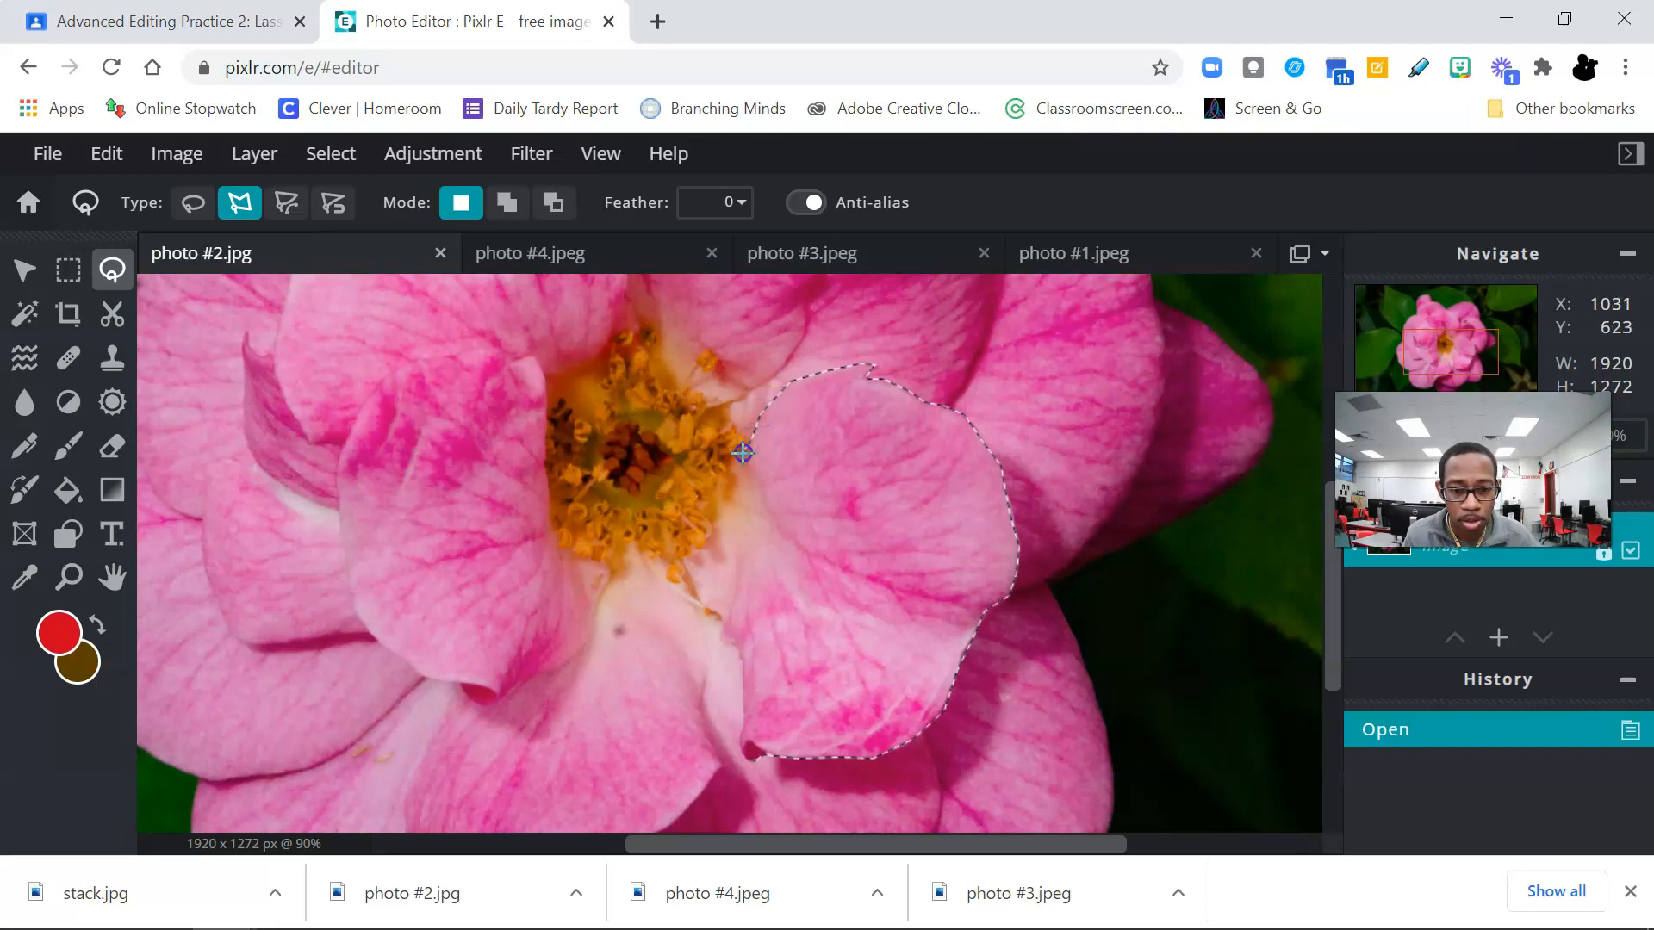
pyautogui.click(716, 540)
pyautogui.click(709, 601)
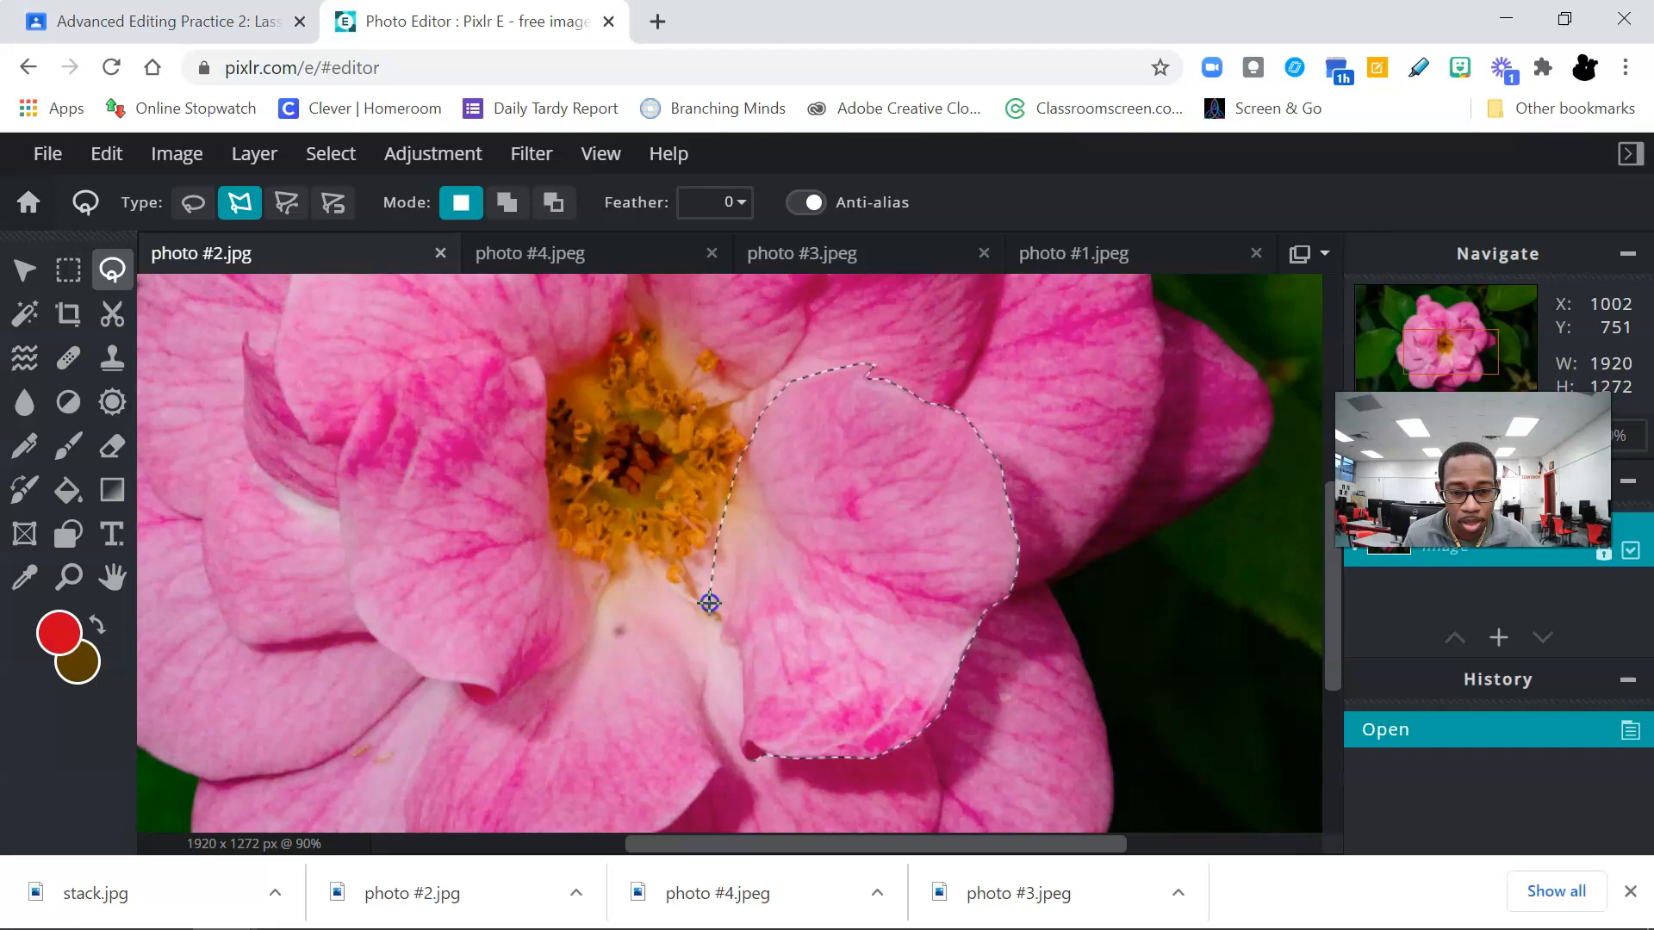
pyautogui.click(749, 651)
pyautogui.click(742, 648)
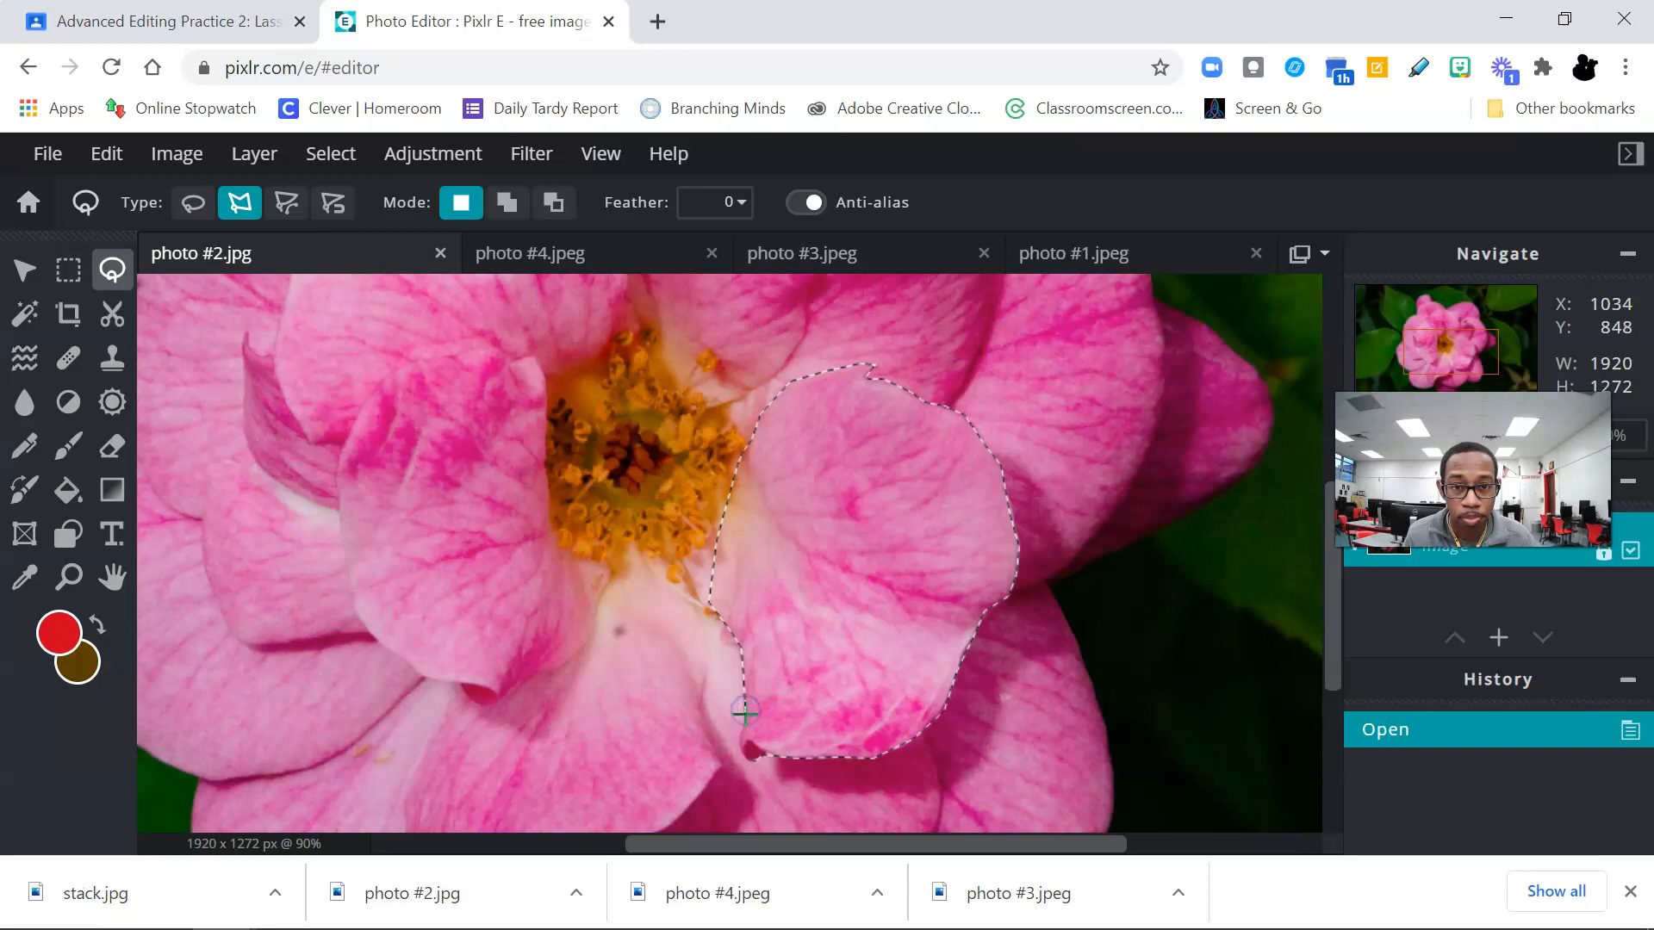
pyautogui.click(747, 754)
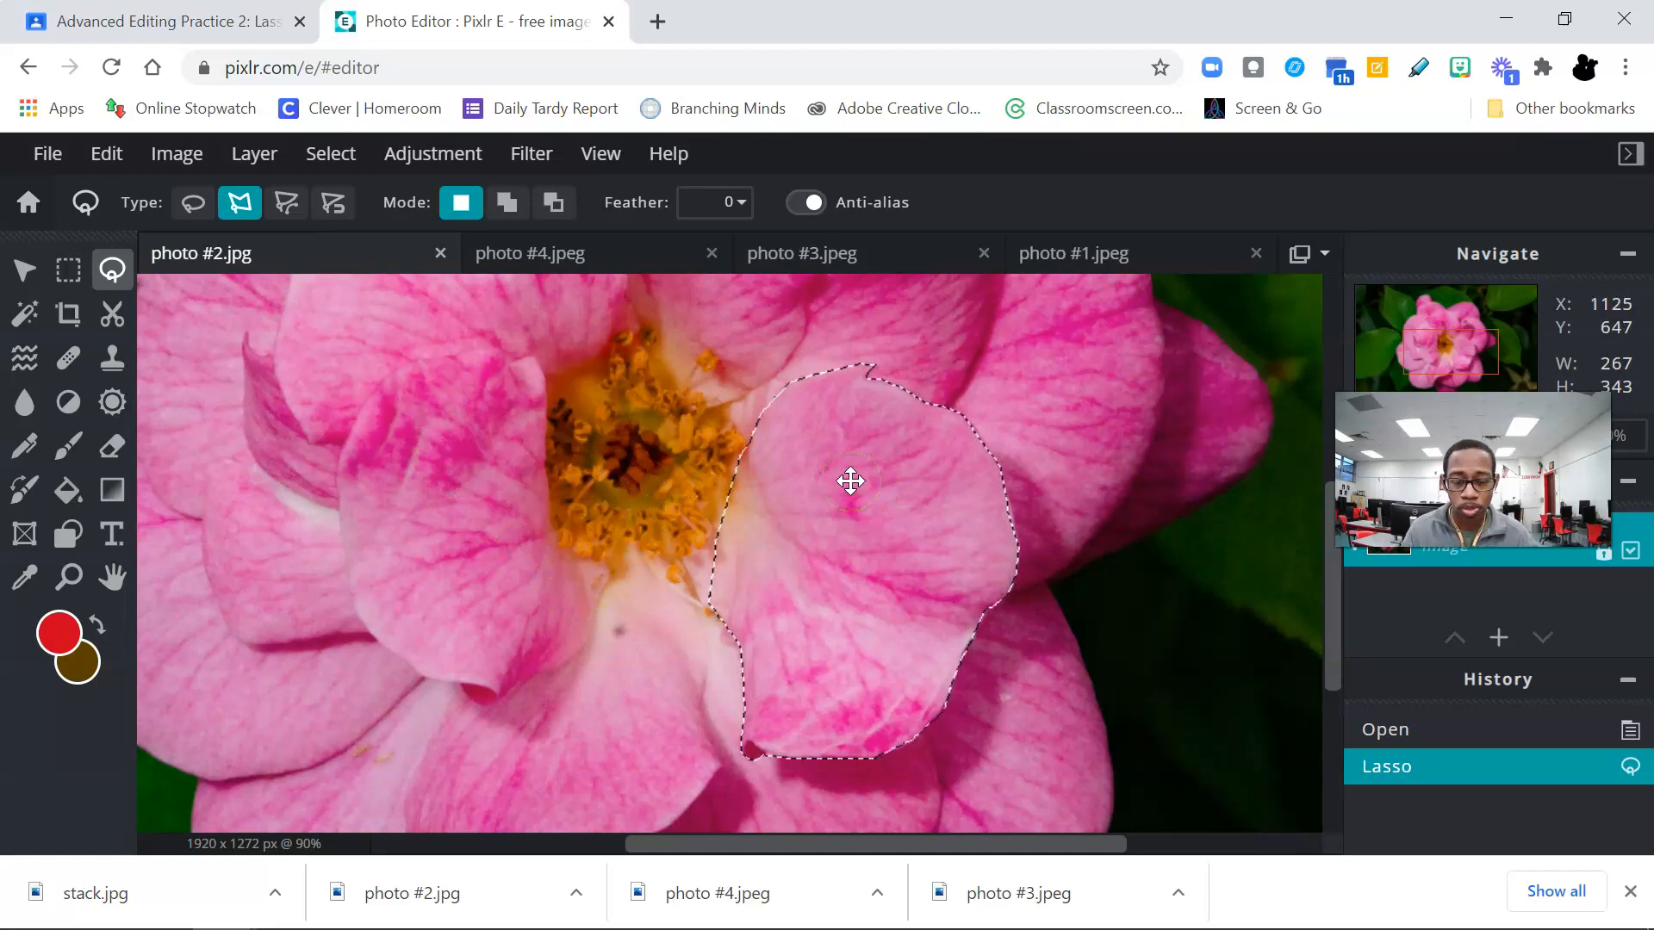
pyautogui.click(606, 583)
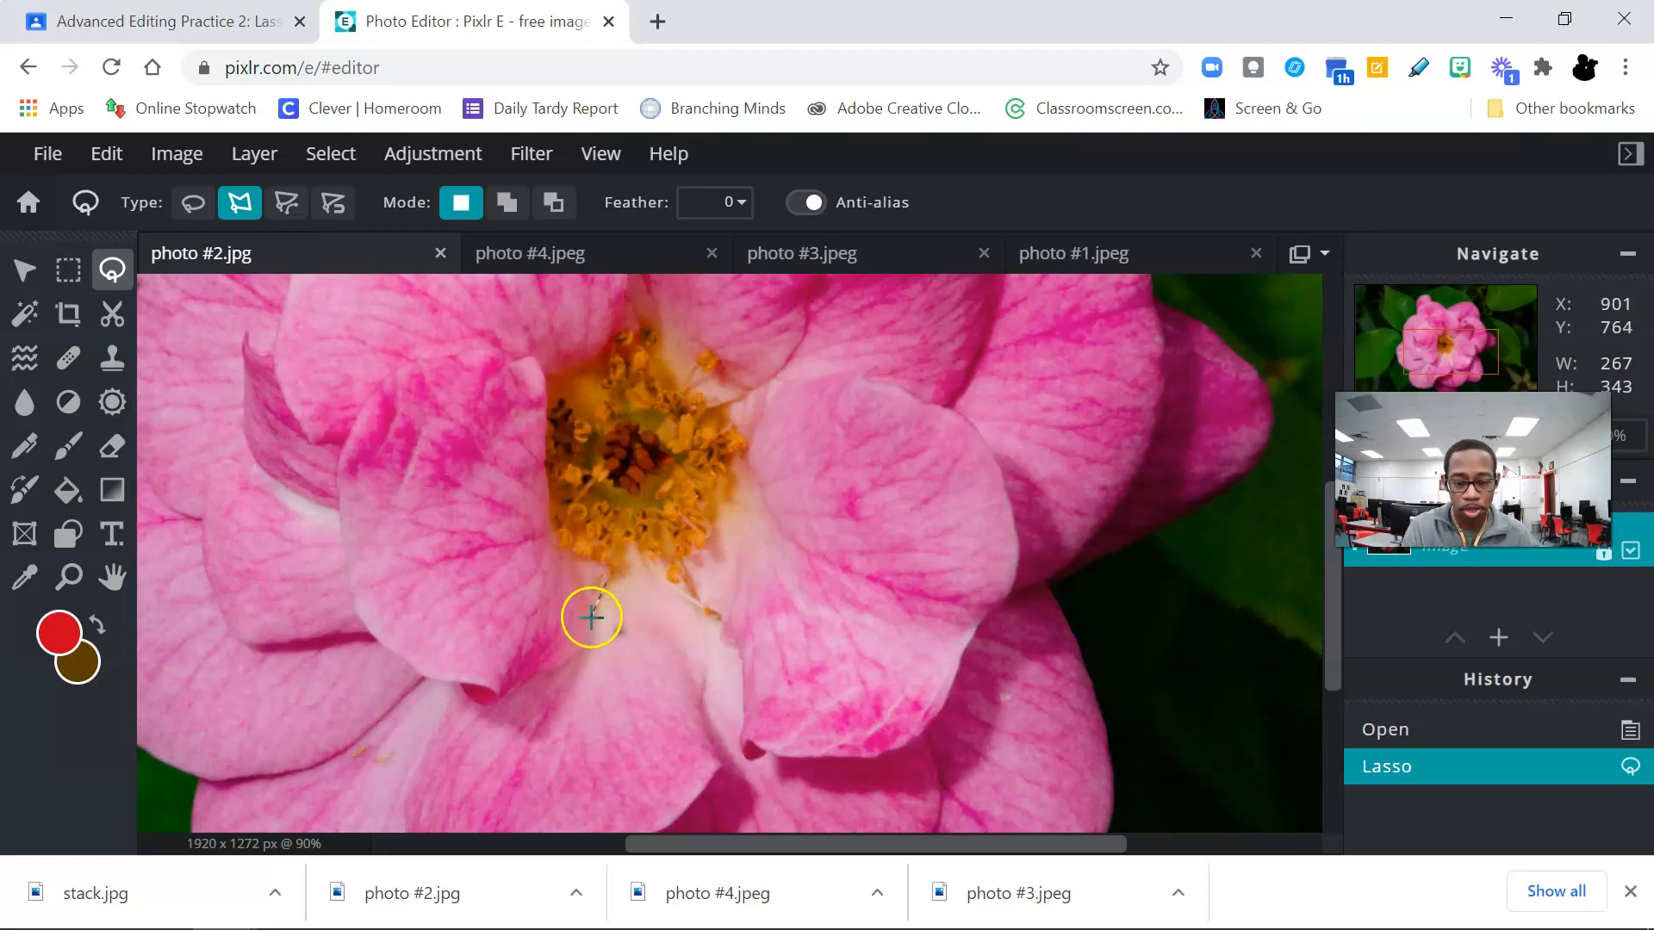
pyautogui.click(587, 645)
pyautogui.click(549, 664)
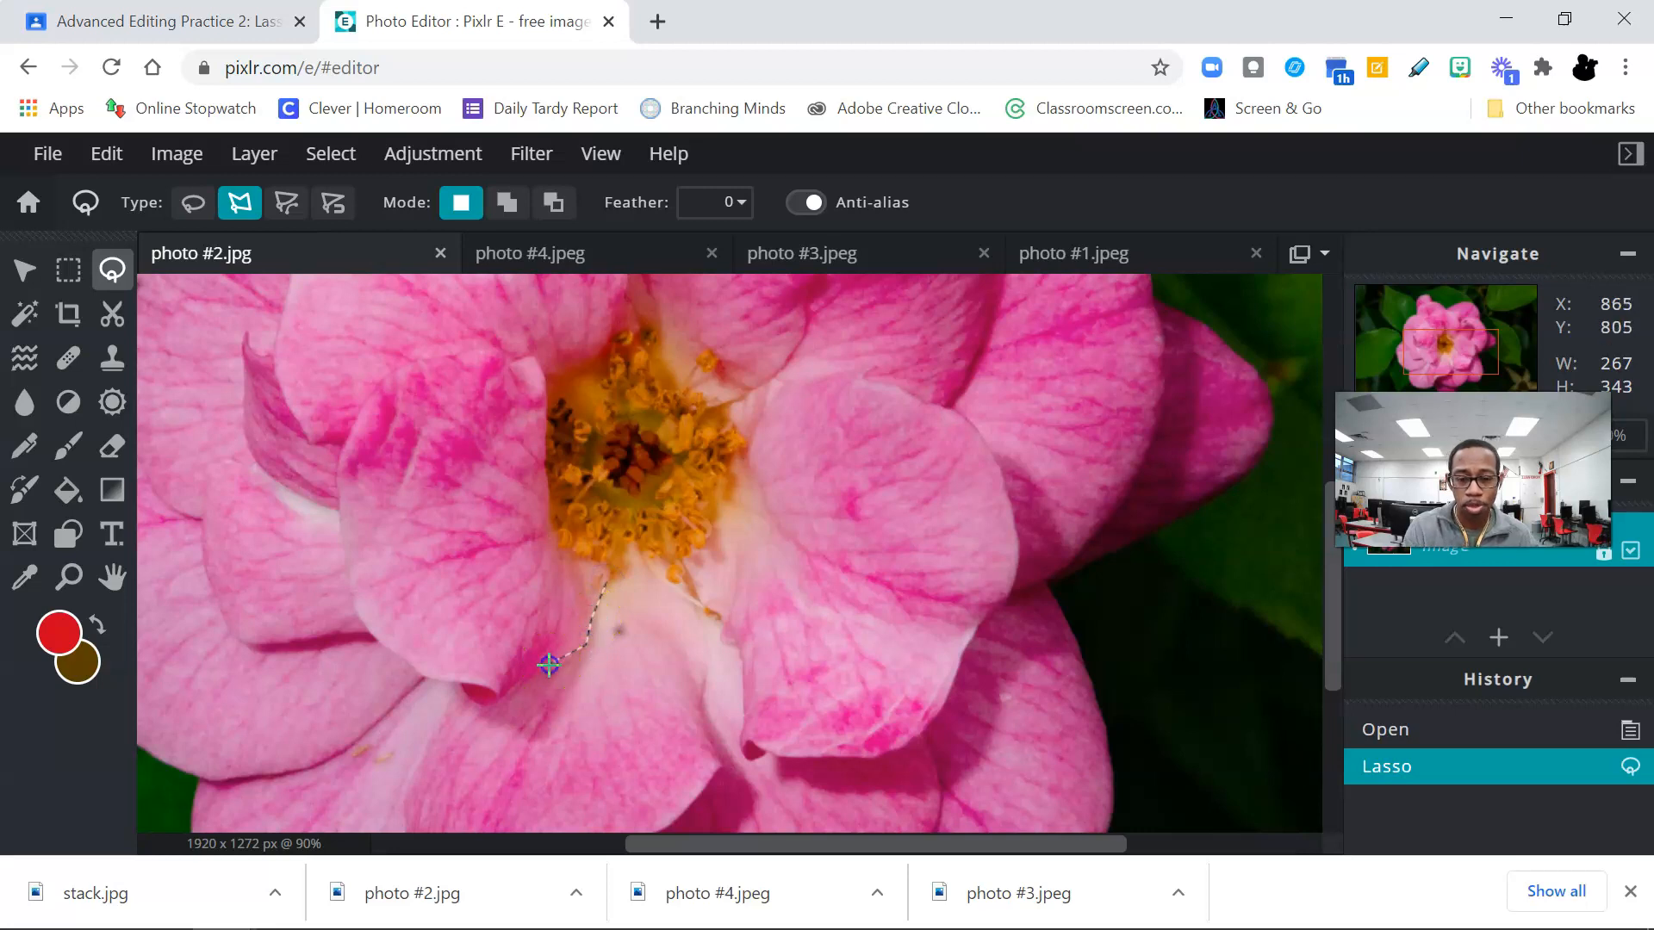
pyautogui.doubleClick(549, 664)
pyautogui.hotkey('ctrl', 'z')
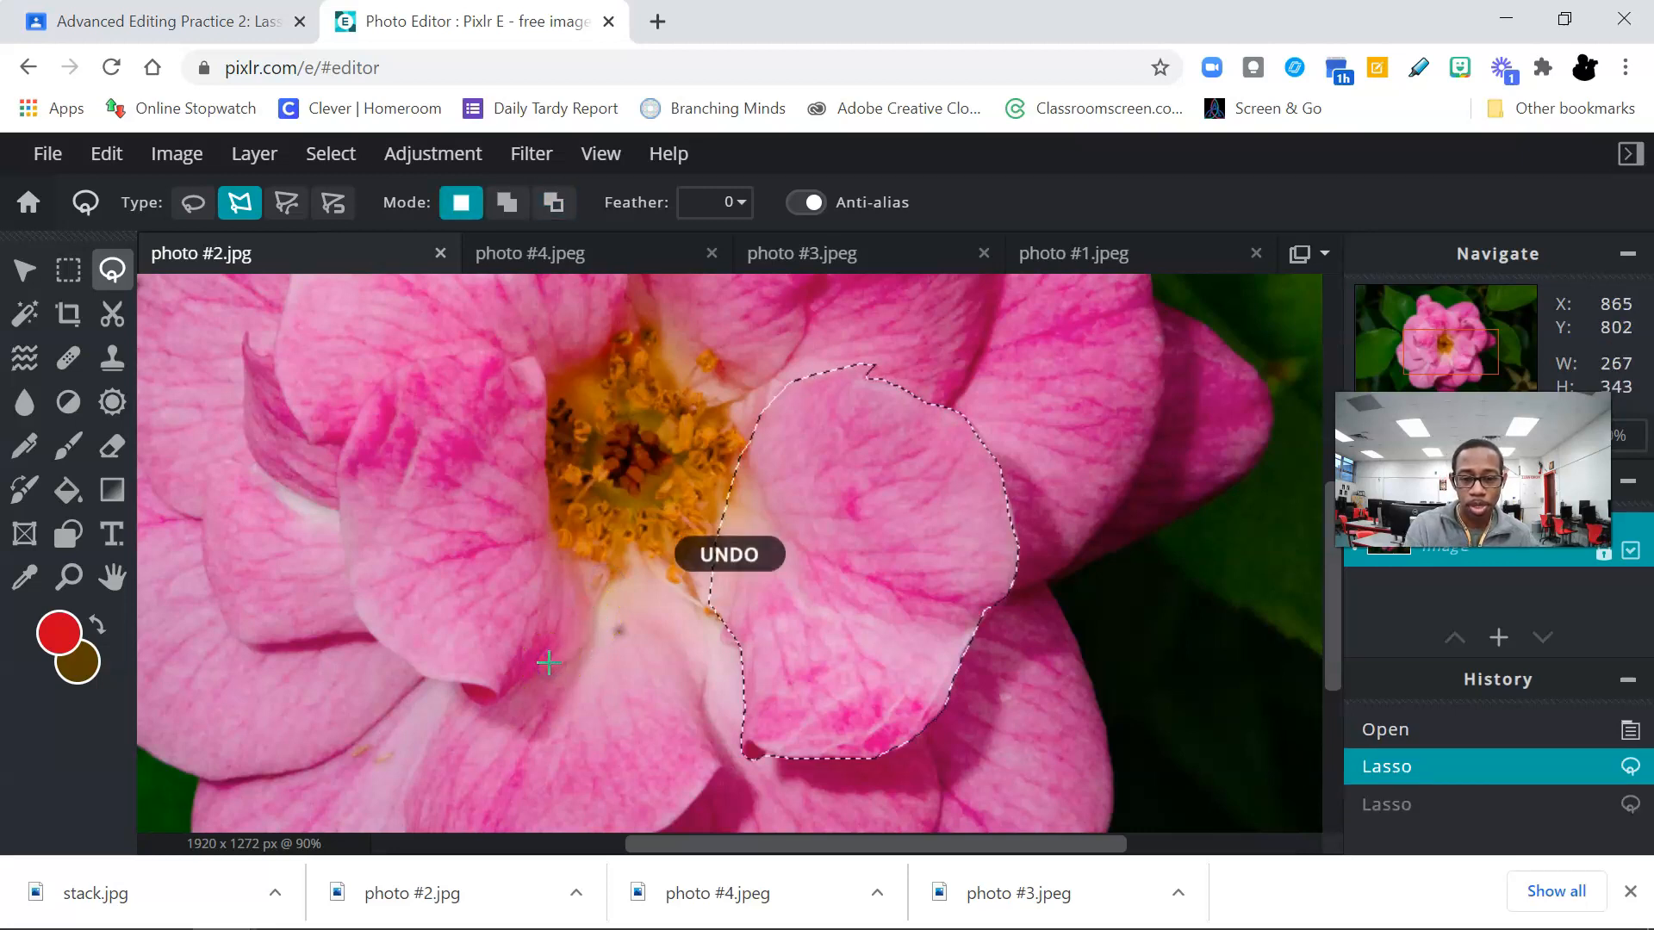
# Step: Add the large petal left of the flower's yellow centre to the selection, tracing it with the polygonal lasso in Add to selection mode
pyautogui.click(461, 205)
pyautogui.click(507, 211)
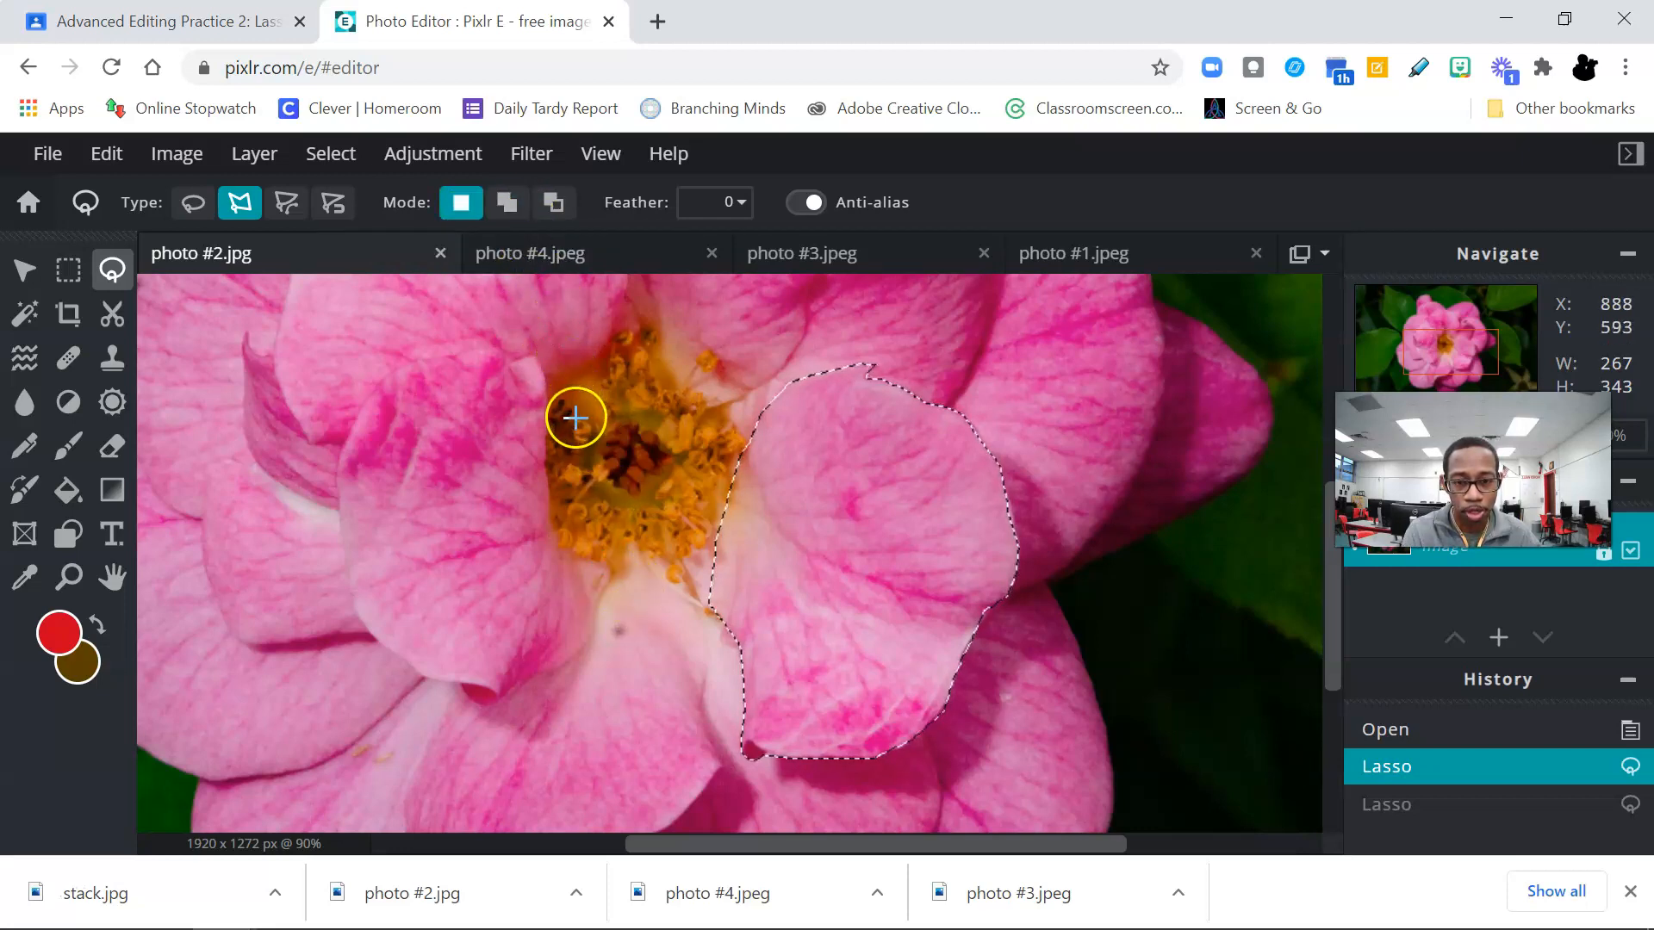
pyautogui.click(506, 203)
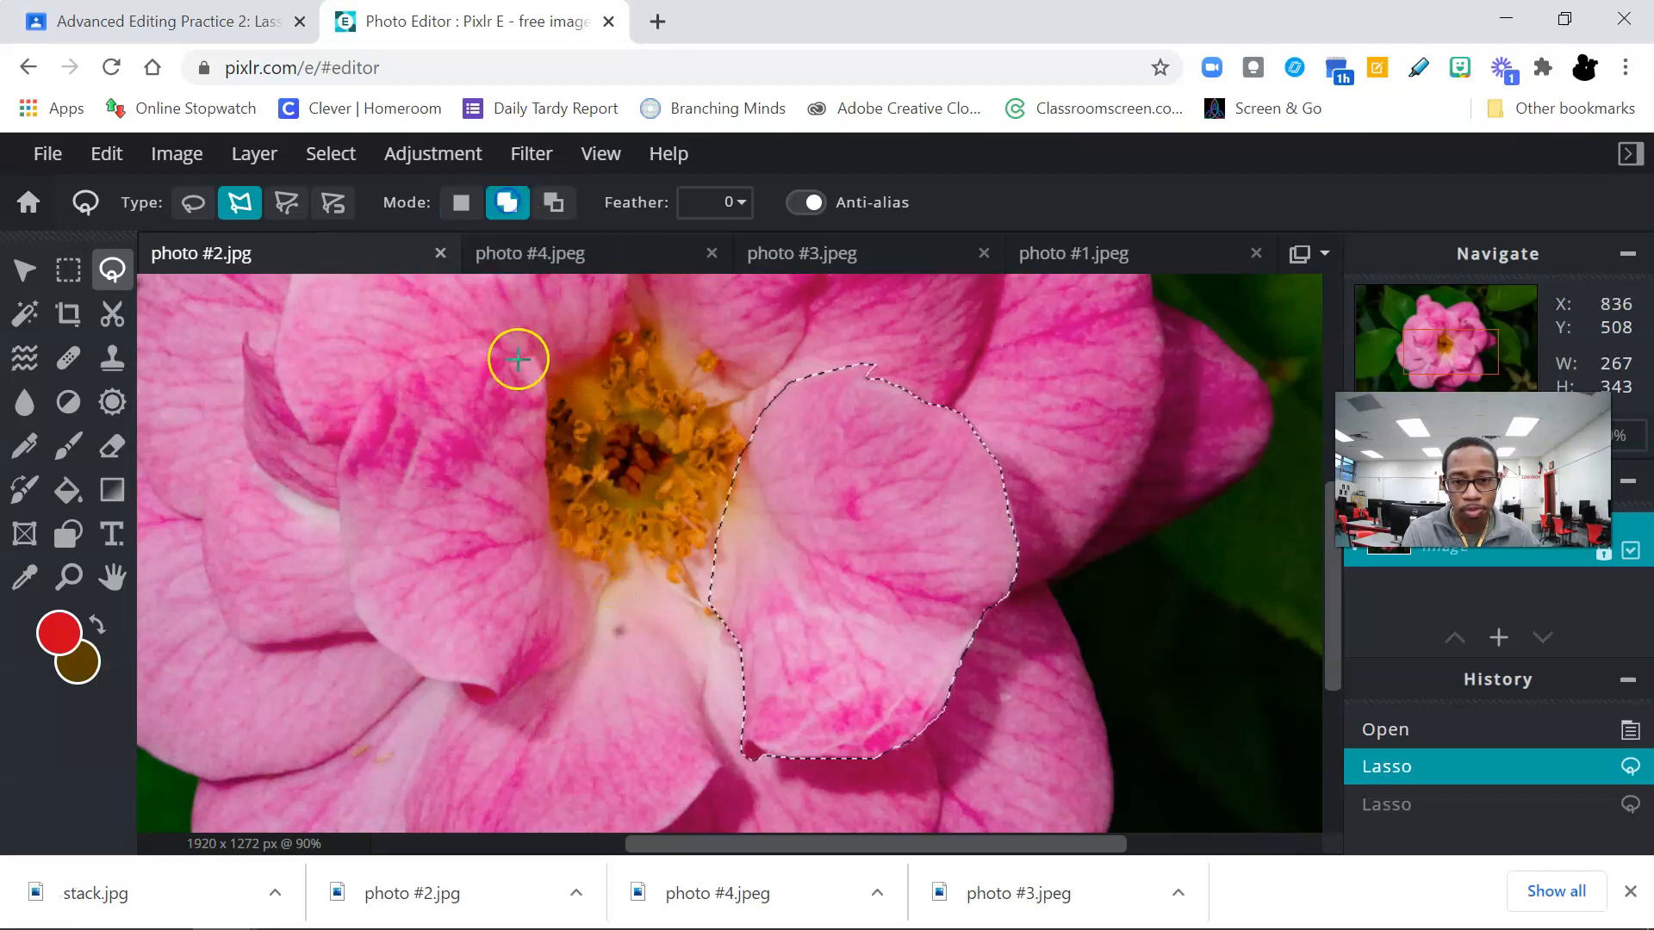
pyautogui.click(599, 596)
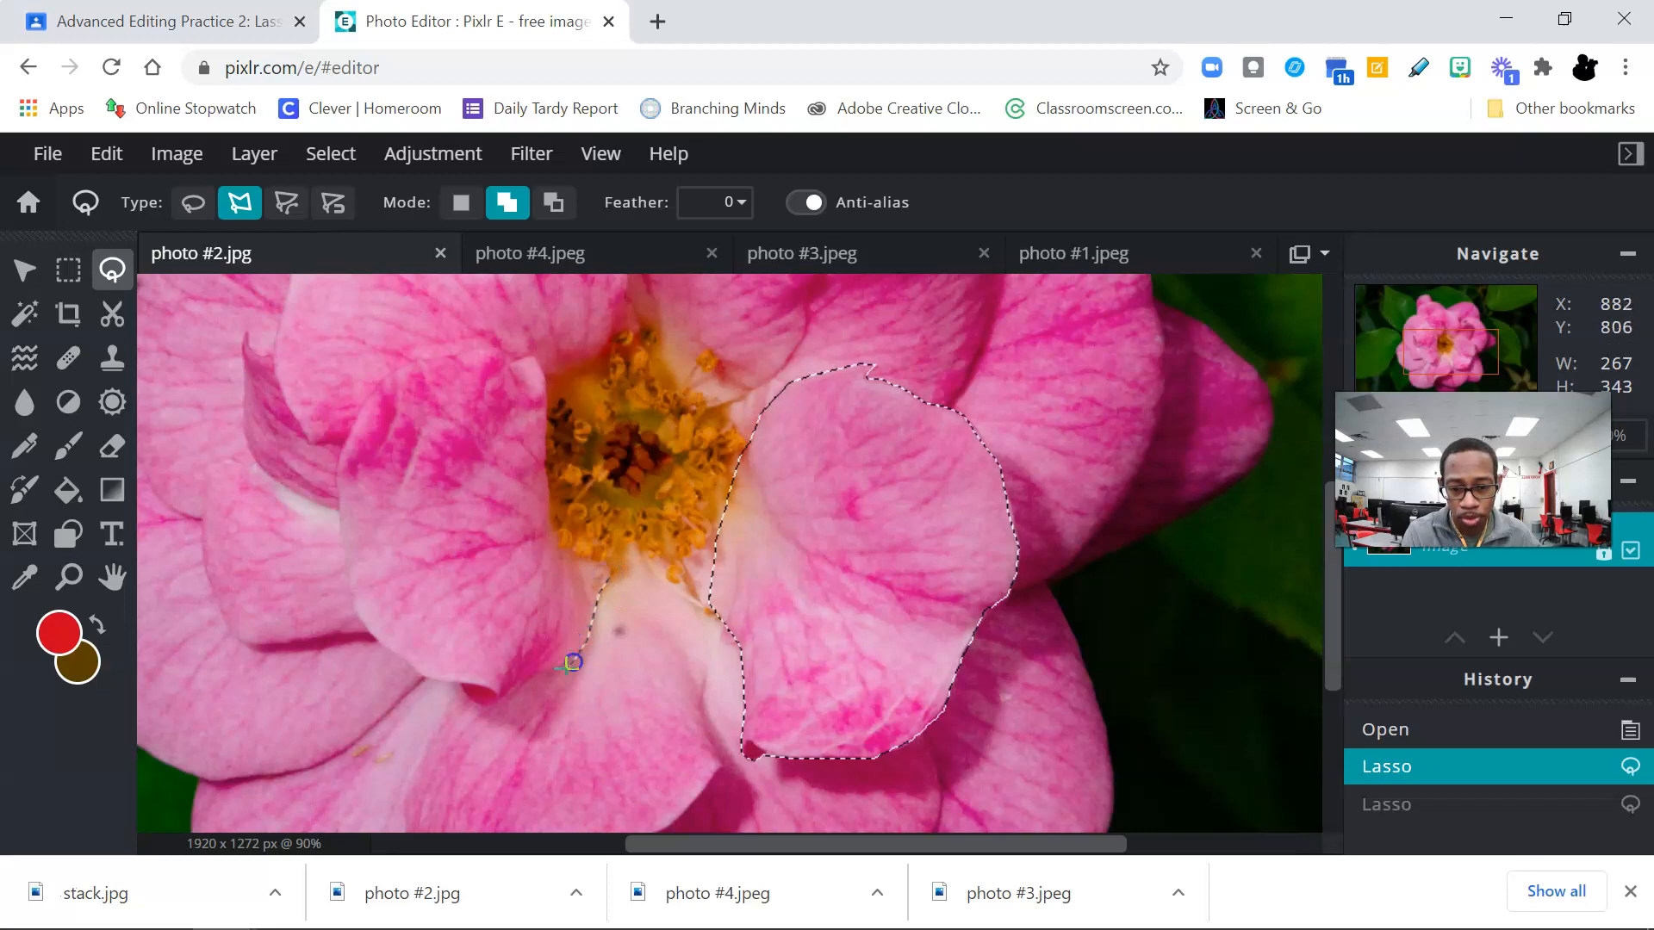
pyautogui.click(507, 695)
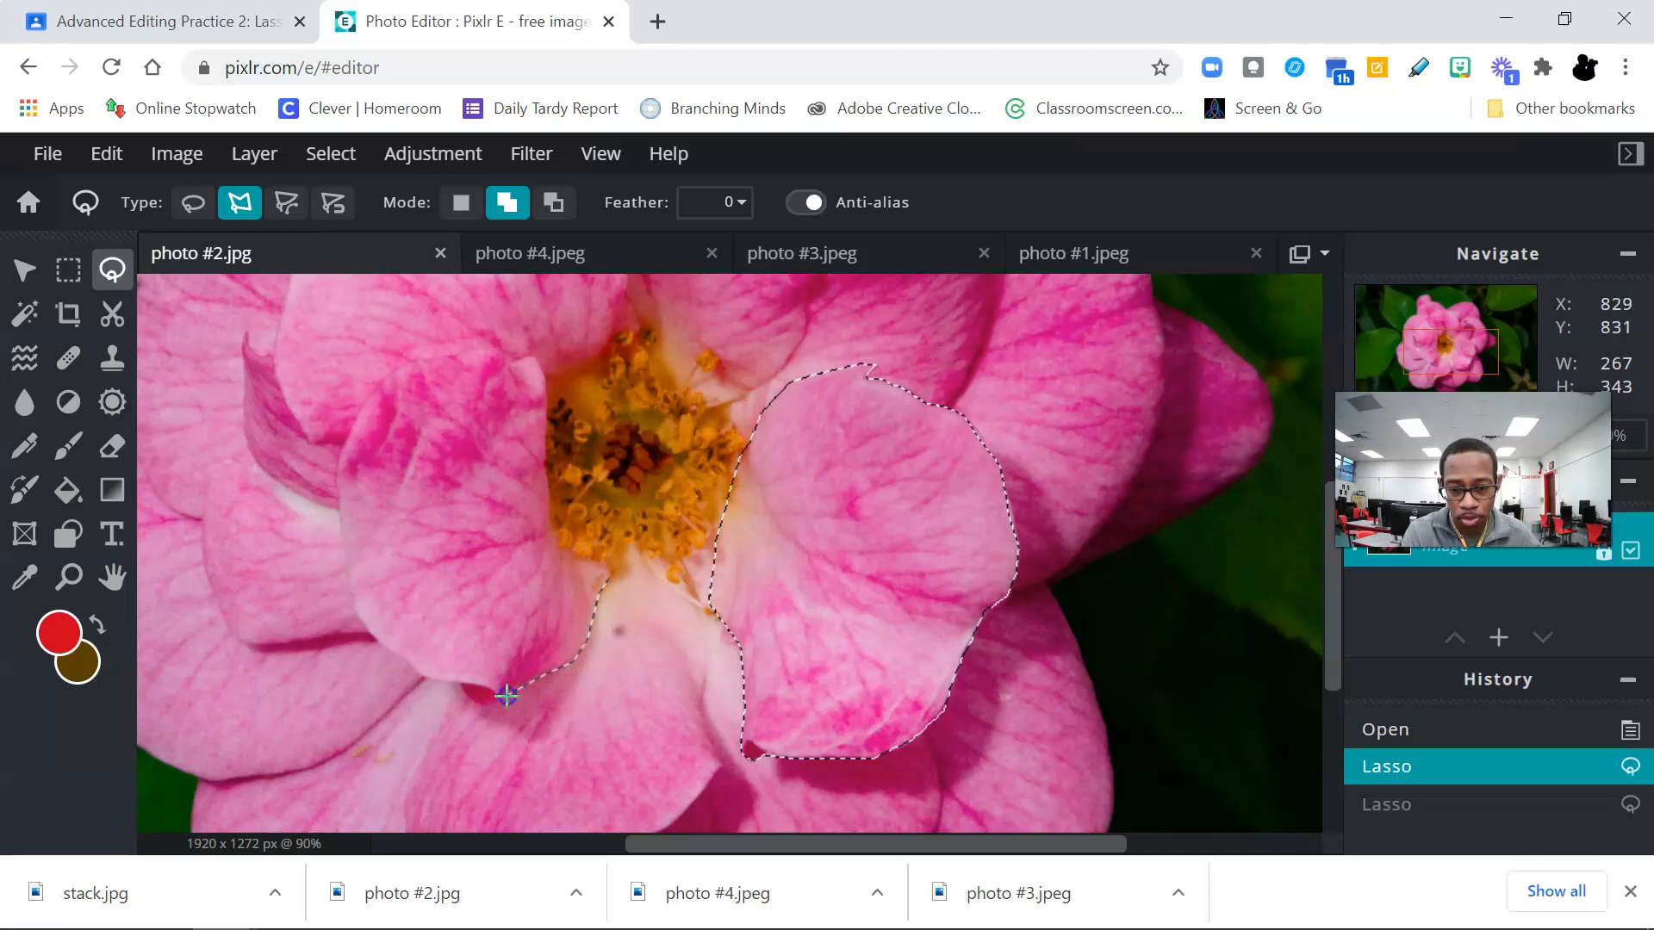
pyautogui.click(489, 701)
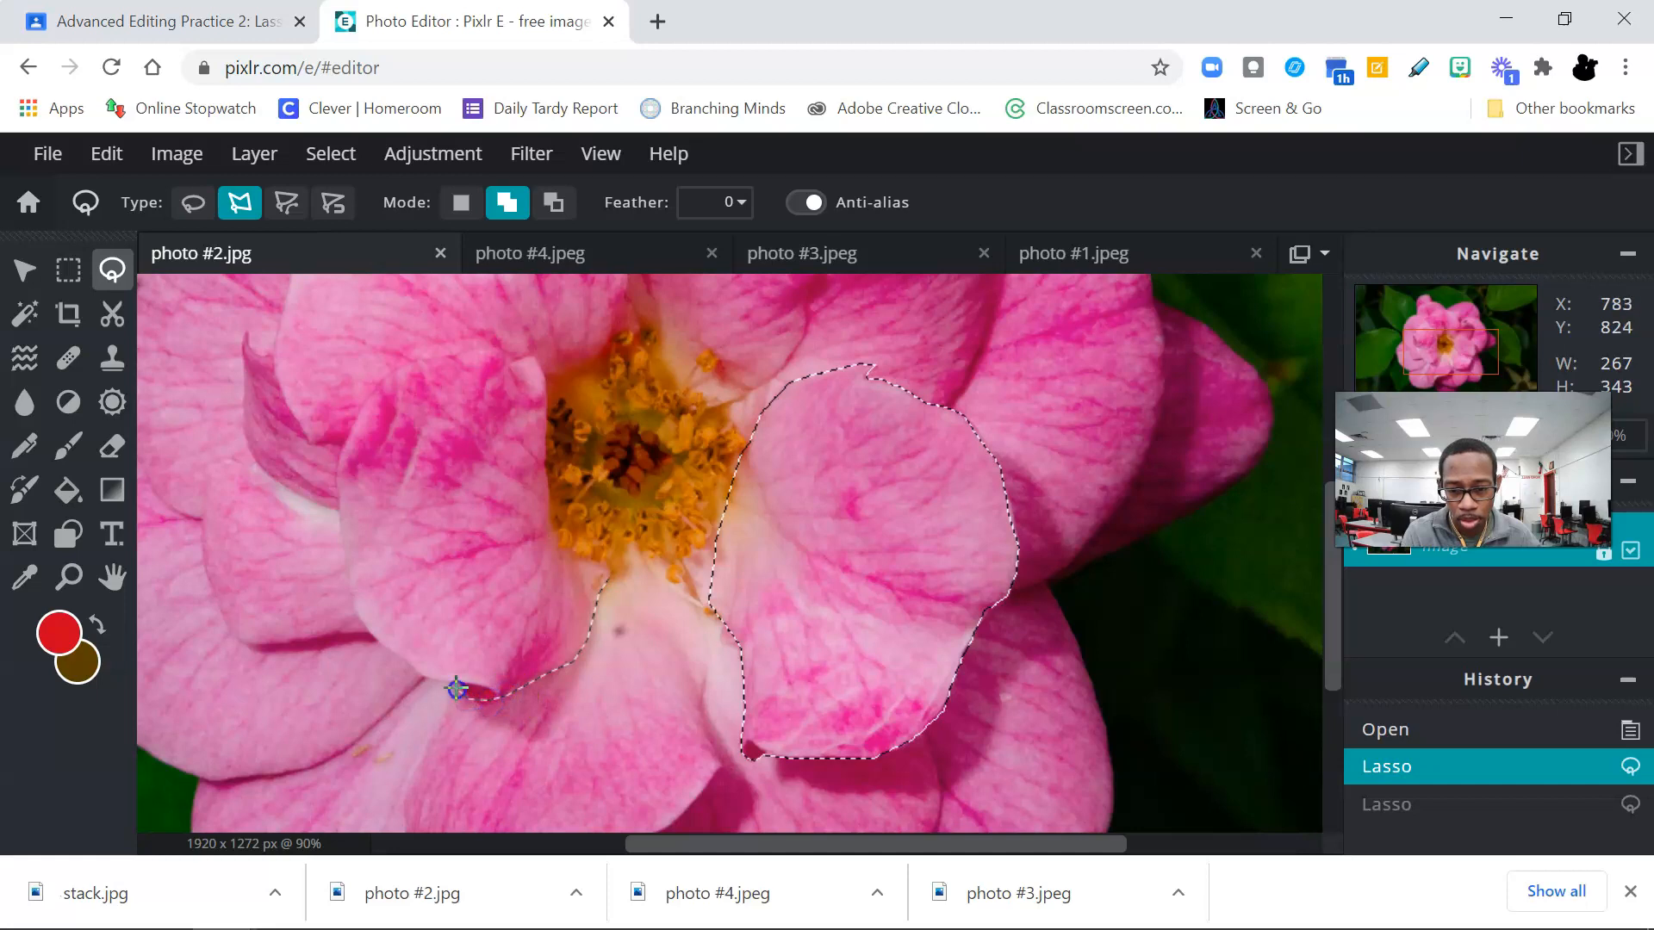
pyautogui.click(385, 648)
pyautogui.click(349, 593)
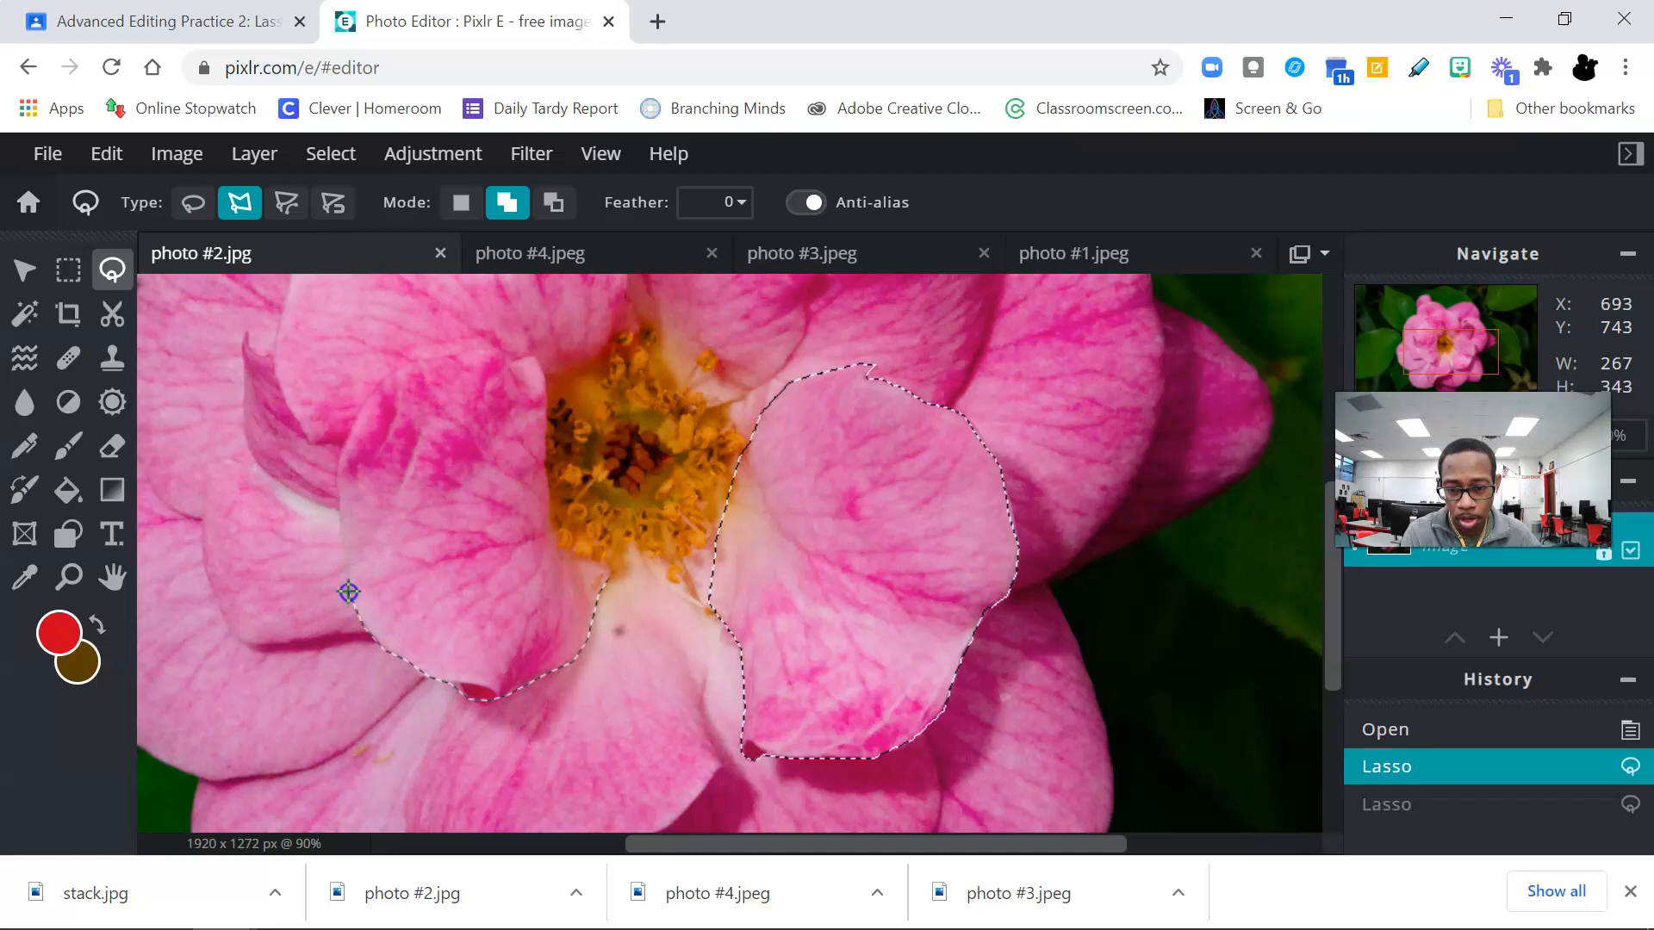
pyautogui.click(336, 514)
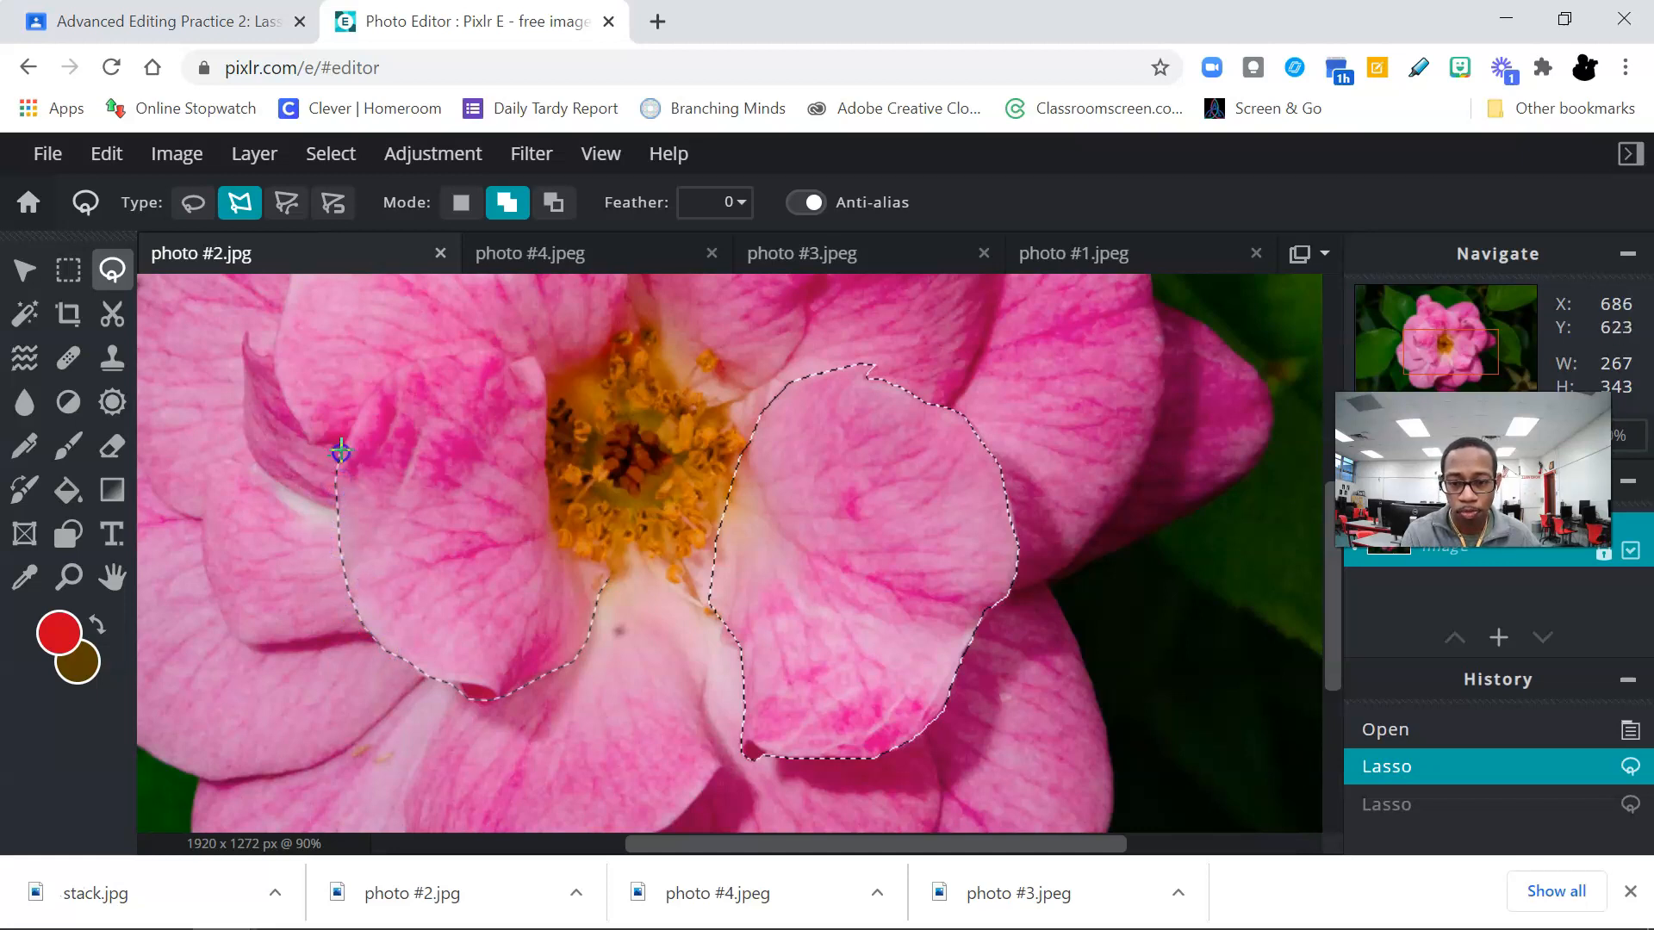
pyautogui.click(360, 403)
pyautogui.click(387, 376)
pyautogui.click(417, 358)
pyautogui.click(432, 353)
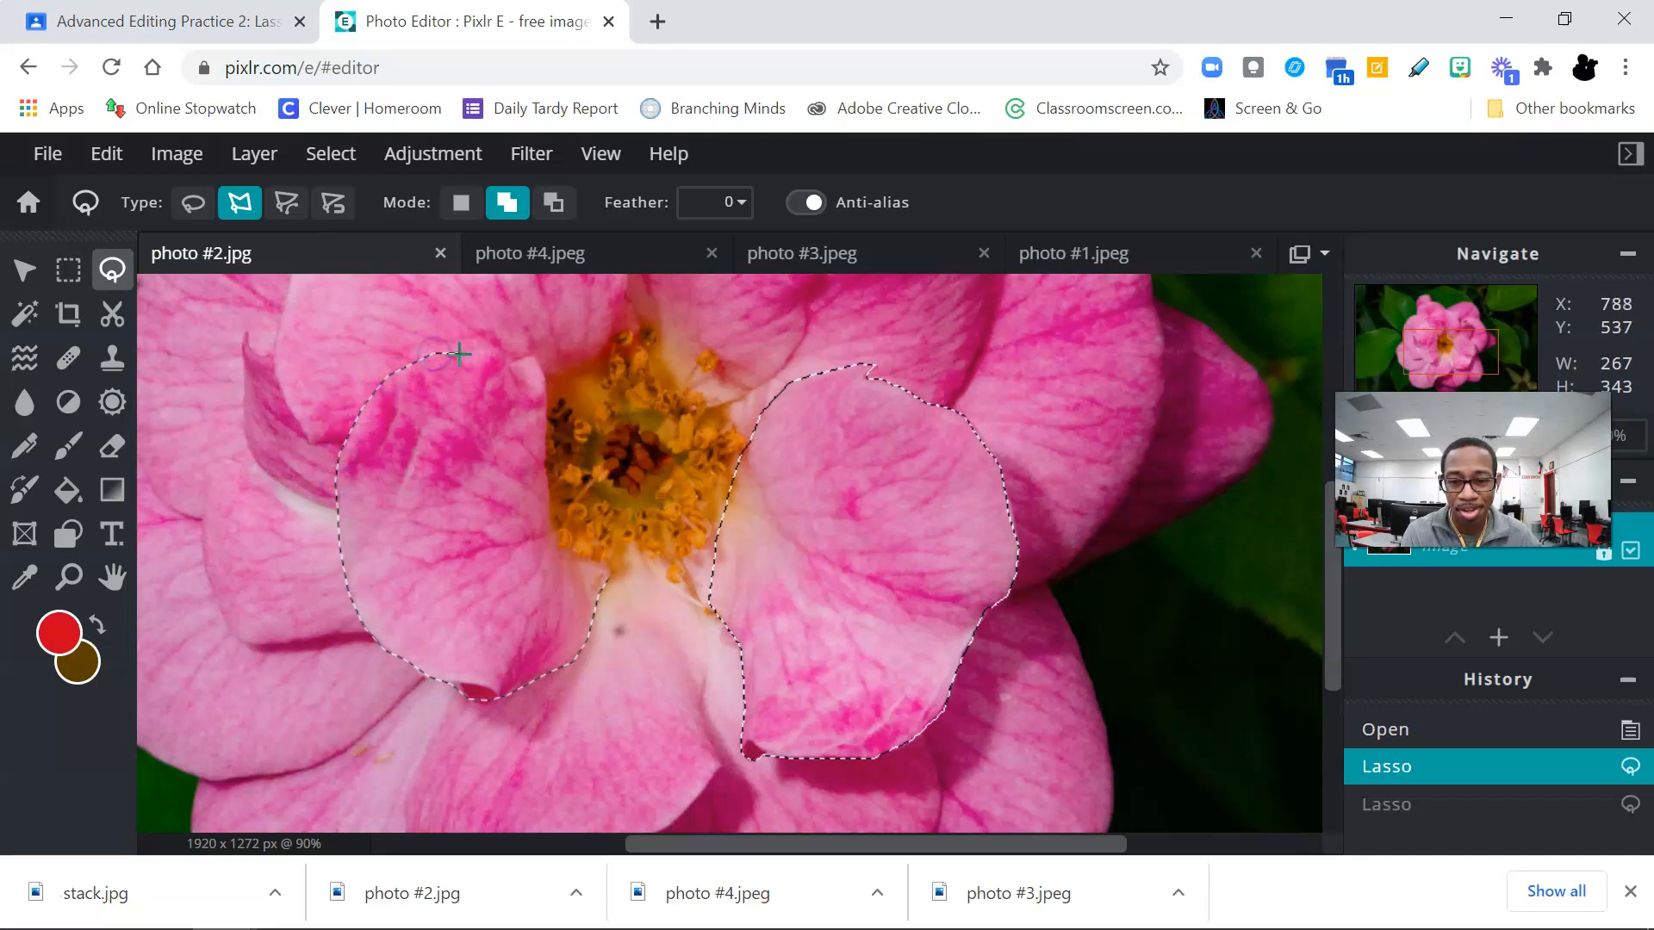
pyautogui.click(546, 375)
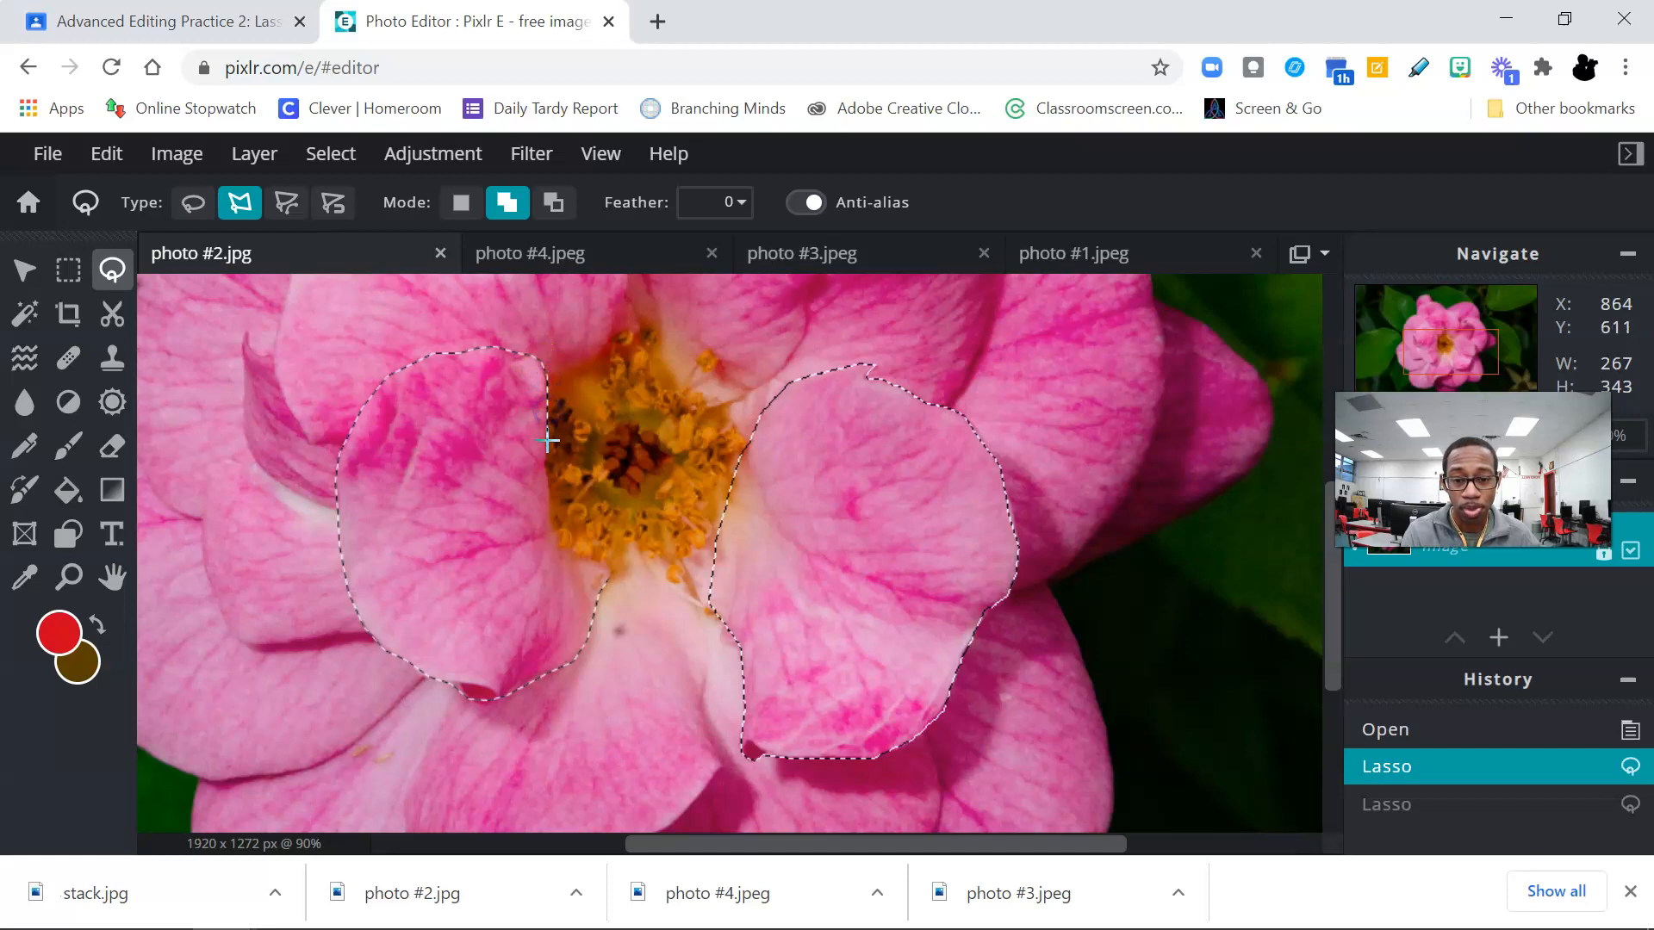
pyautogui.click(551, 472)
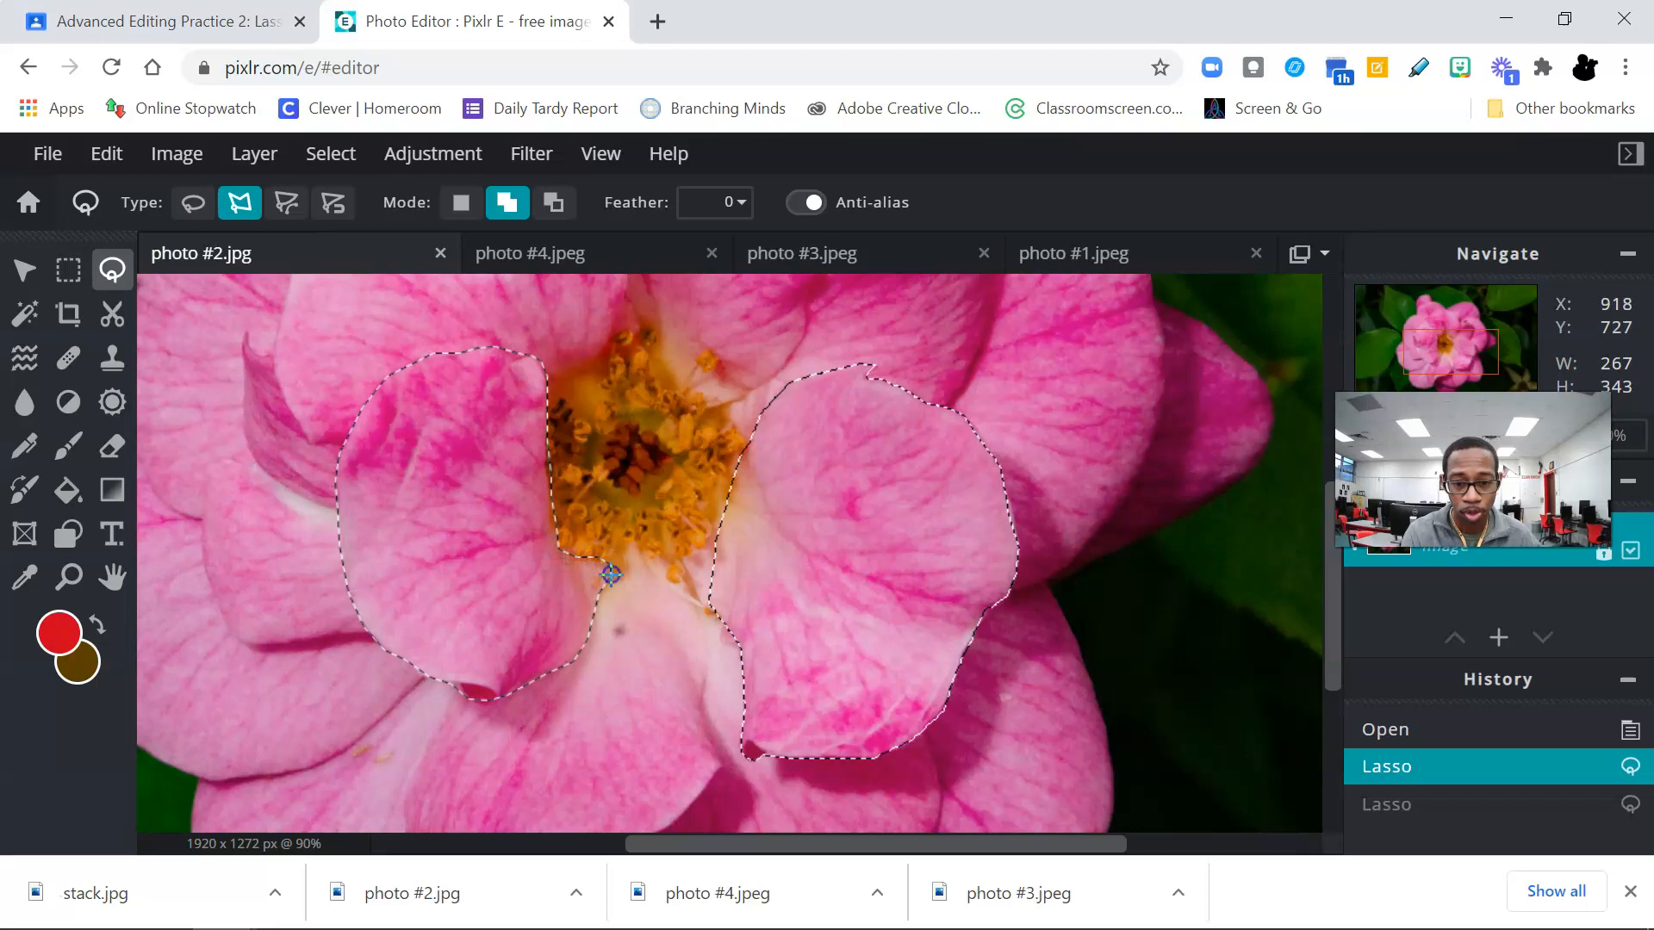
pyautogui.click(610, 568)
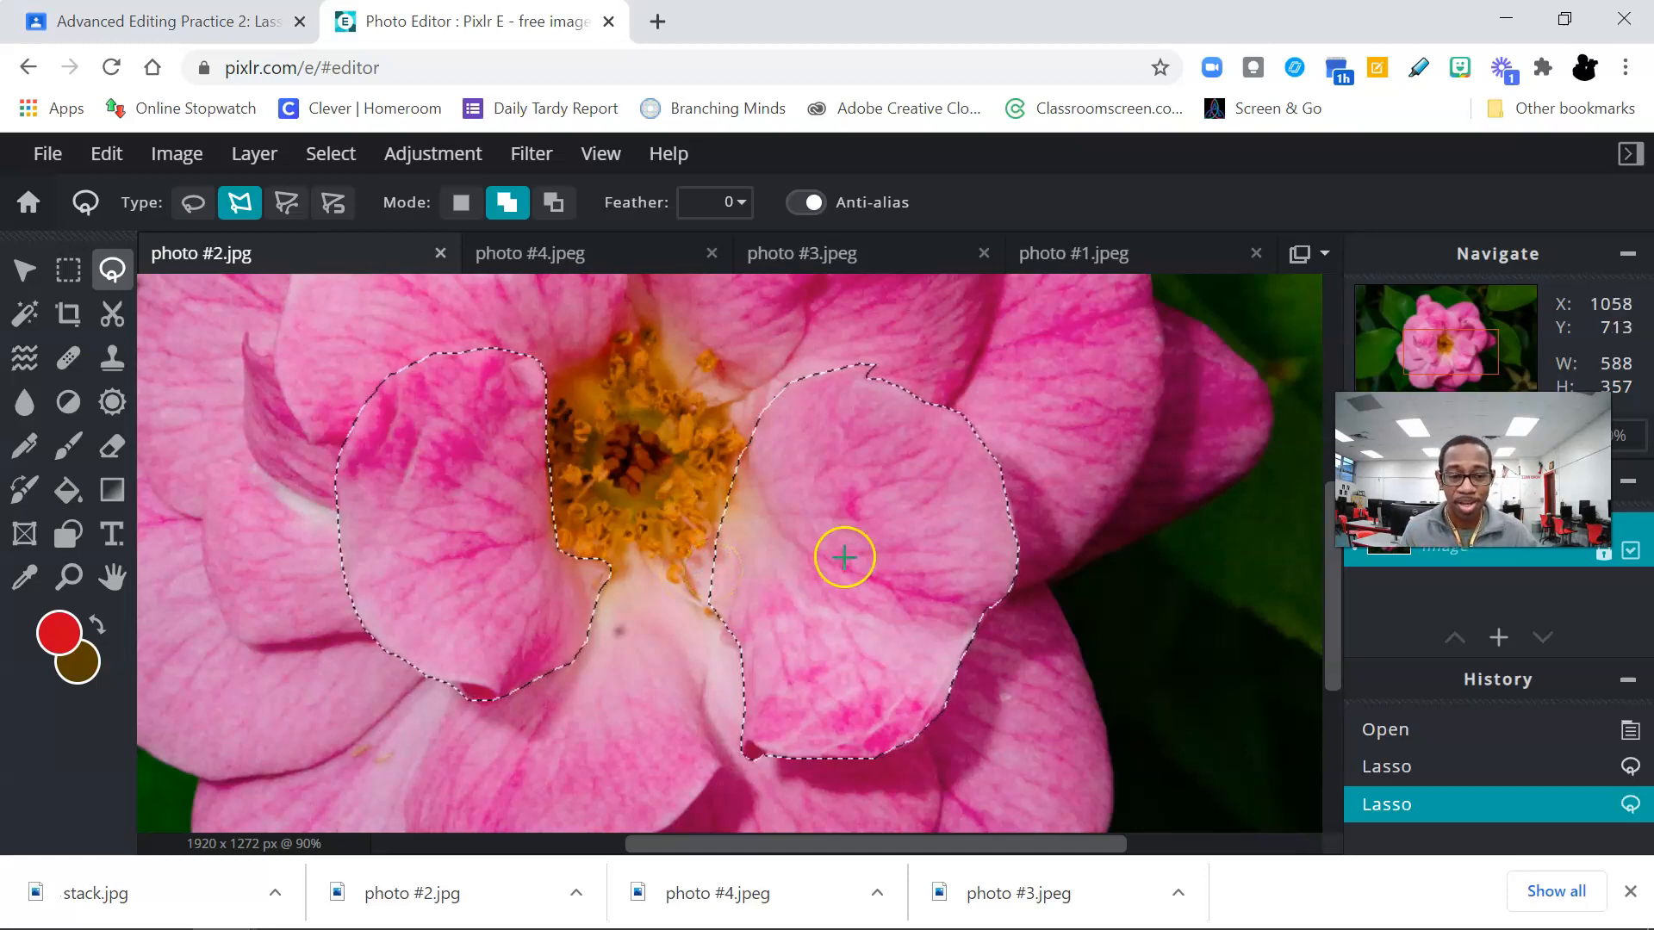
pyautogui.moveTo(1472, 470); pyautogui.dragTo(138, 762)
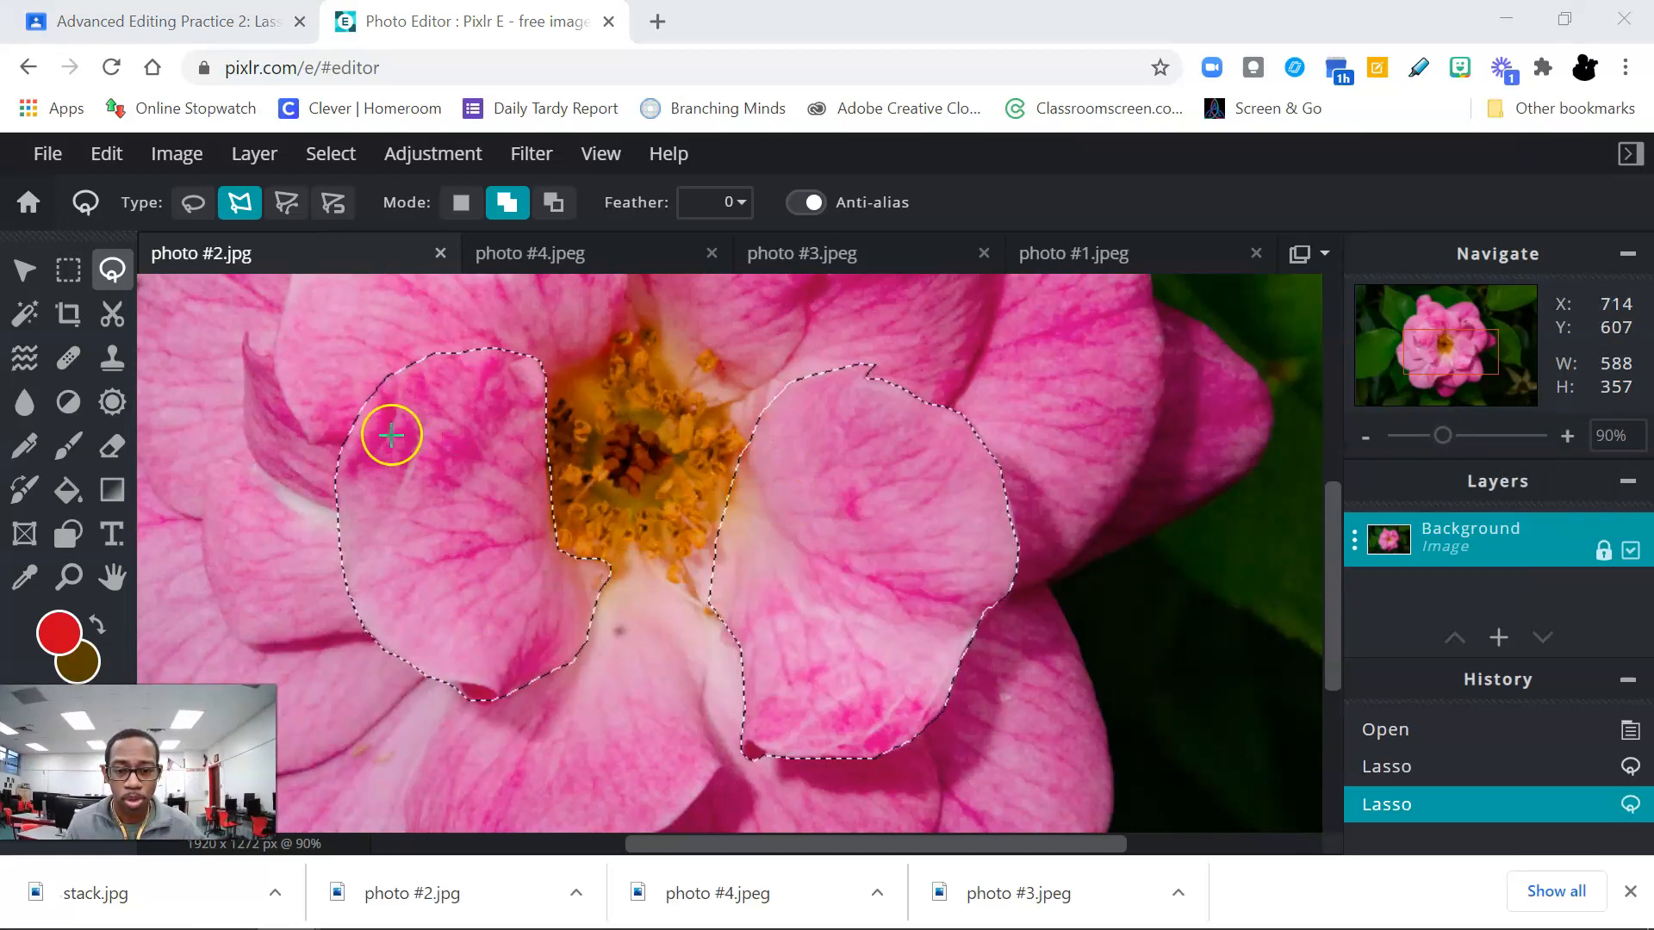
# Step: Add the two upper back petals of the flower to the existing selection with one closed polygonal lasso outline
pyautogui.moveTo(1330, 608); pyautogui.dragTo(1384, 448)
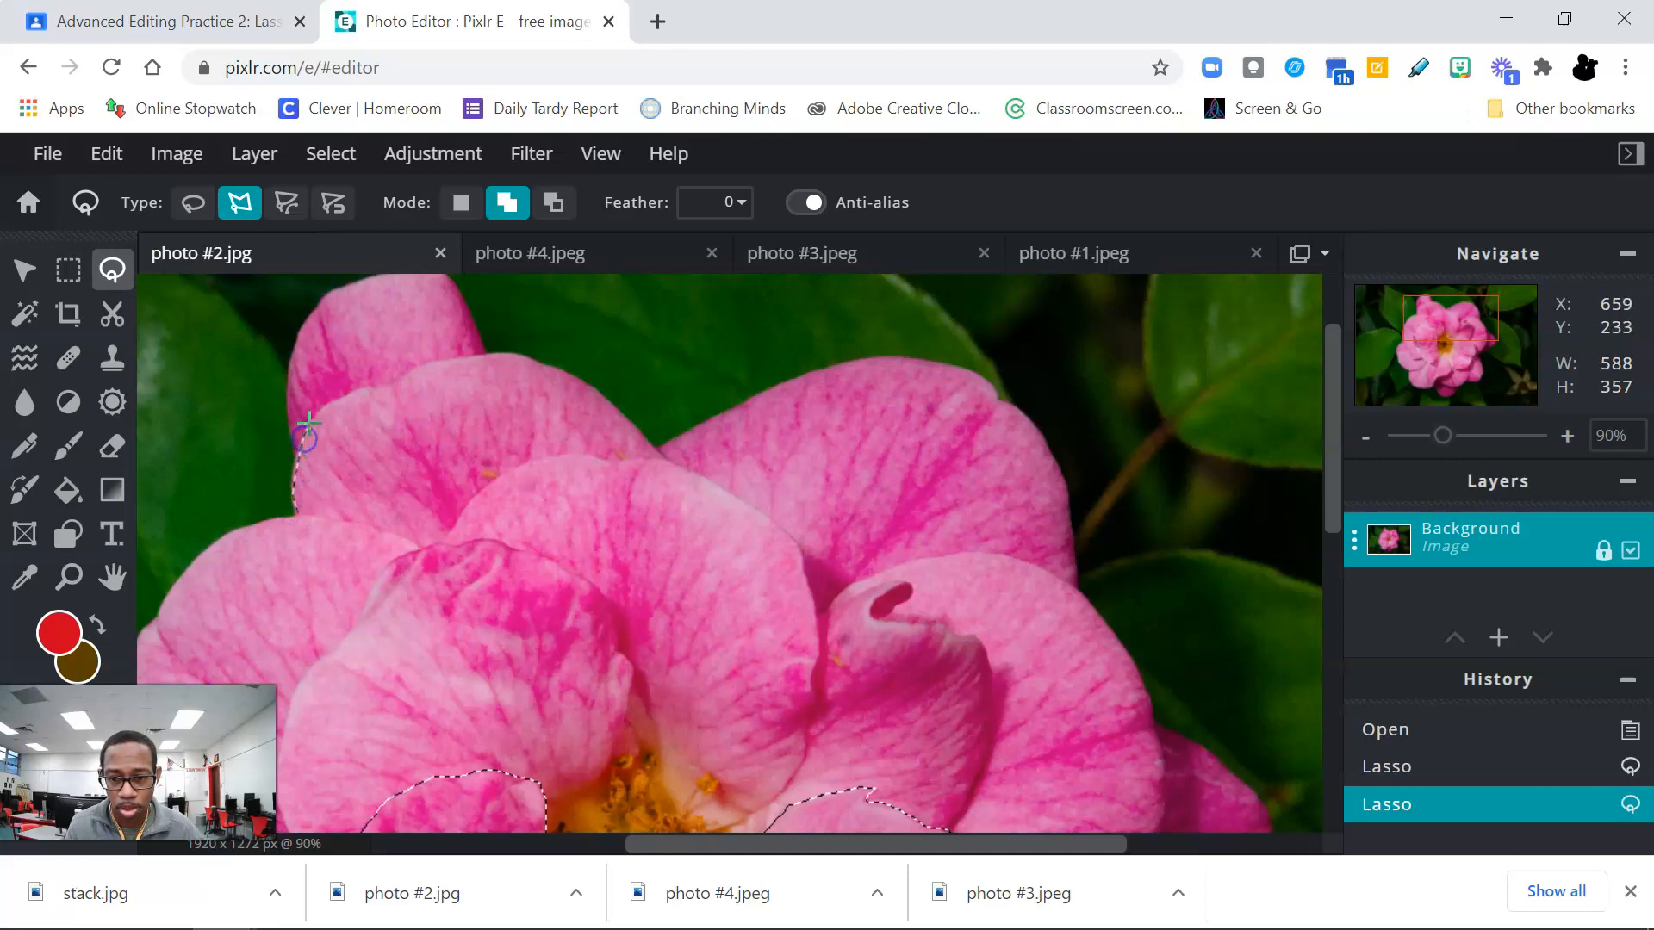
pyautogui.moveTo(328, 401)
pyautogui.mouseDown()
pyautogui.moveTo(495, 356)
pyautogui.moveTo(586, 388)
pyautogui.mouseUp()
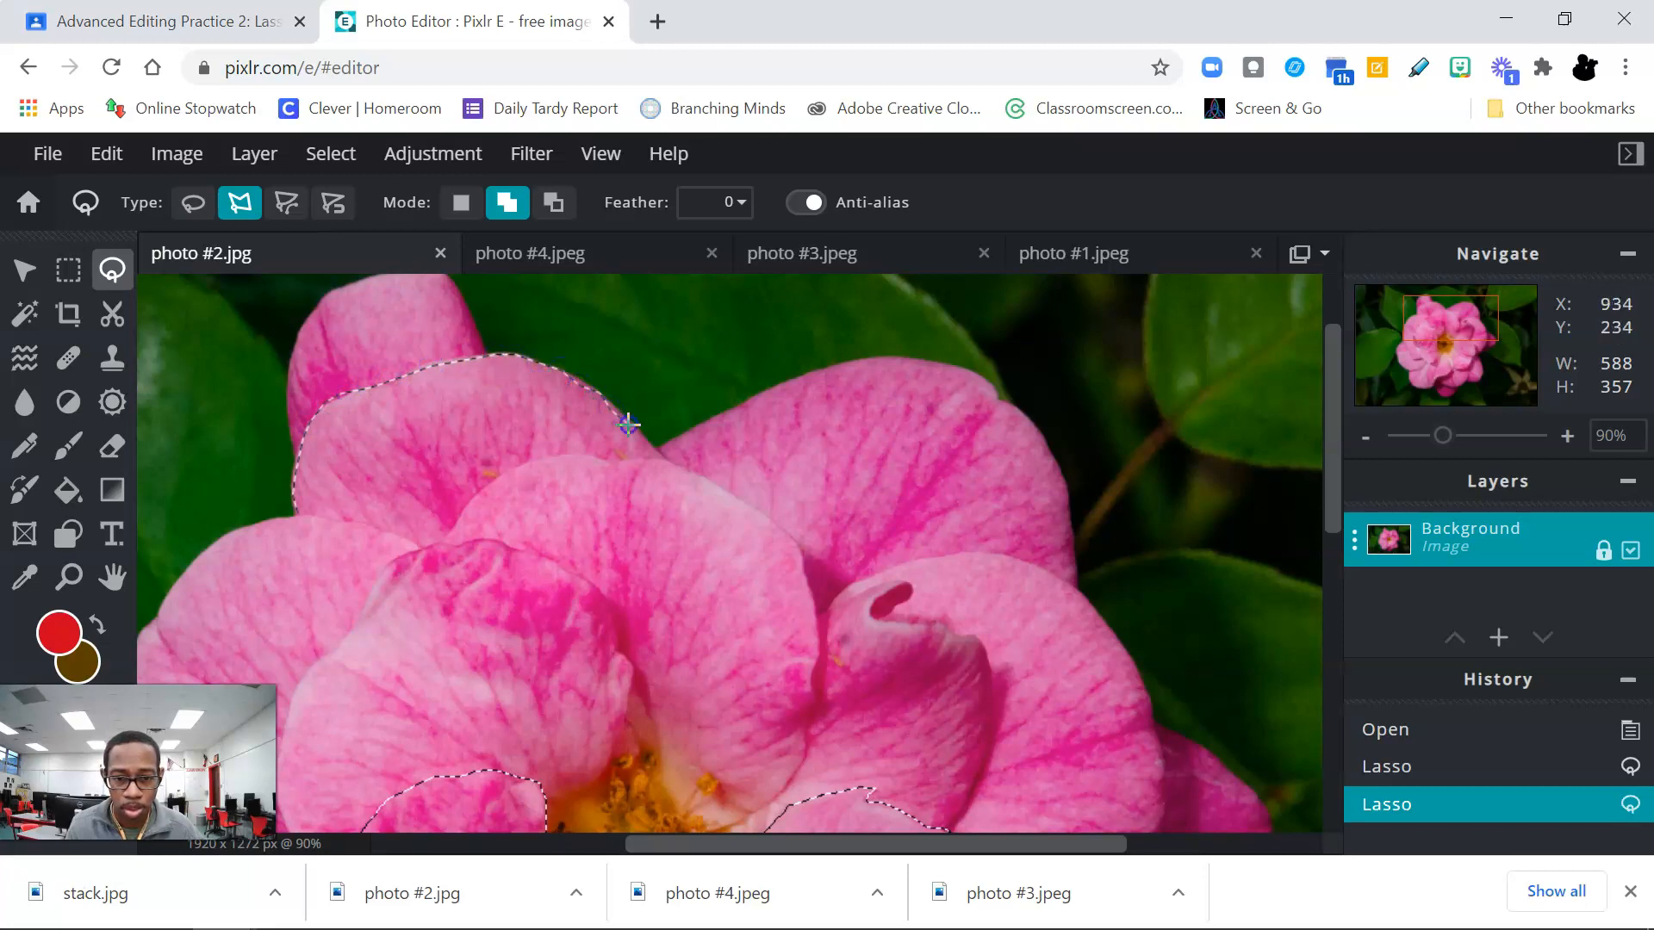
pyautogui.moveTo(641, 444)
pyautogui.mouseDown()
pyautogui.moveTo(788, 379)
pyautogui.moveTo(943, 362)
pyautogui.mouseUp()
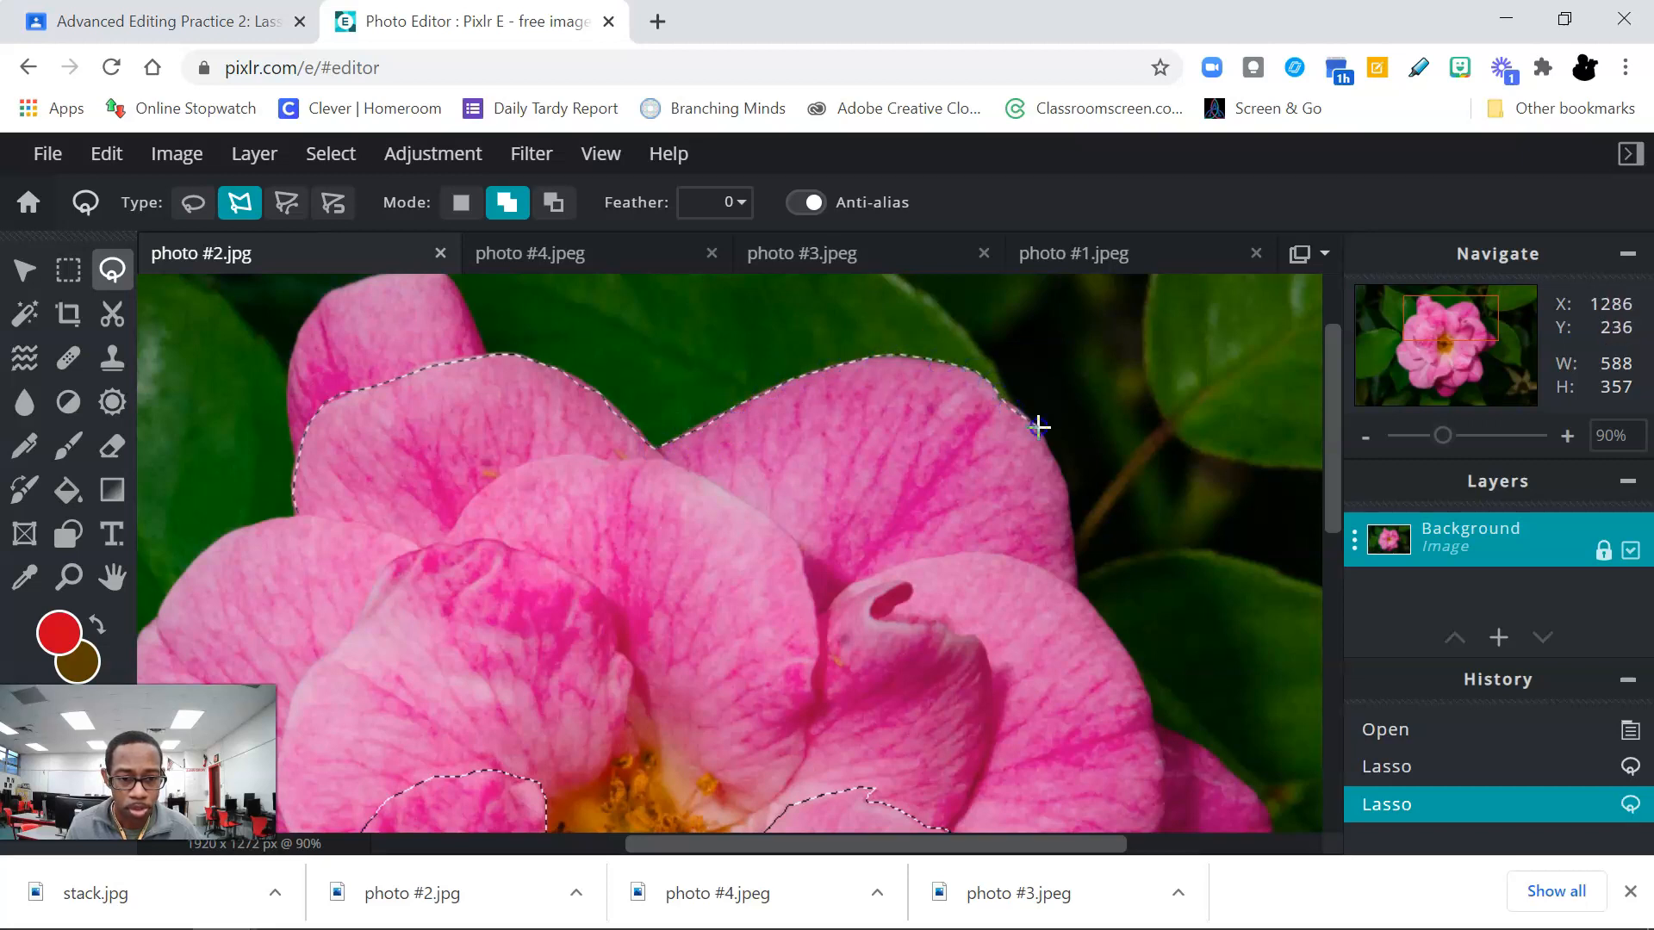
pyautogui.moveTo(1061, 477)
pyautogui.mouseDown()
pyautogui.moveTo(1077, 585)
pyautogui.moveTo(976, 552)
pyautogui.moveTo(915, 560)
pyautogui.mouseUp()
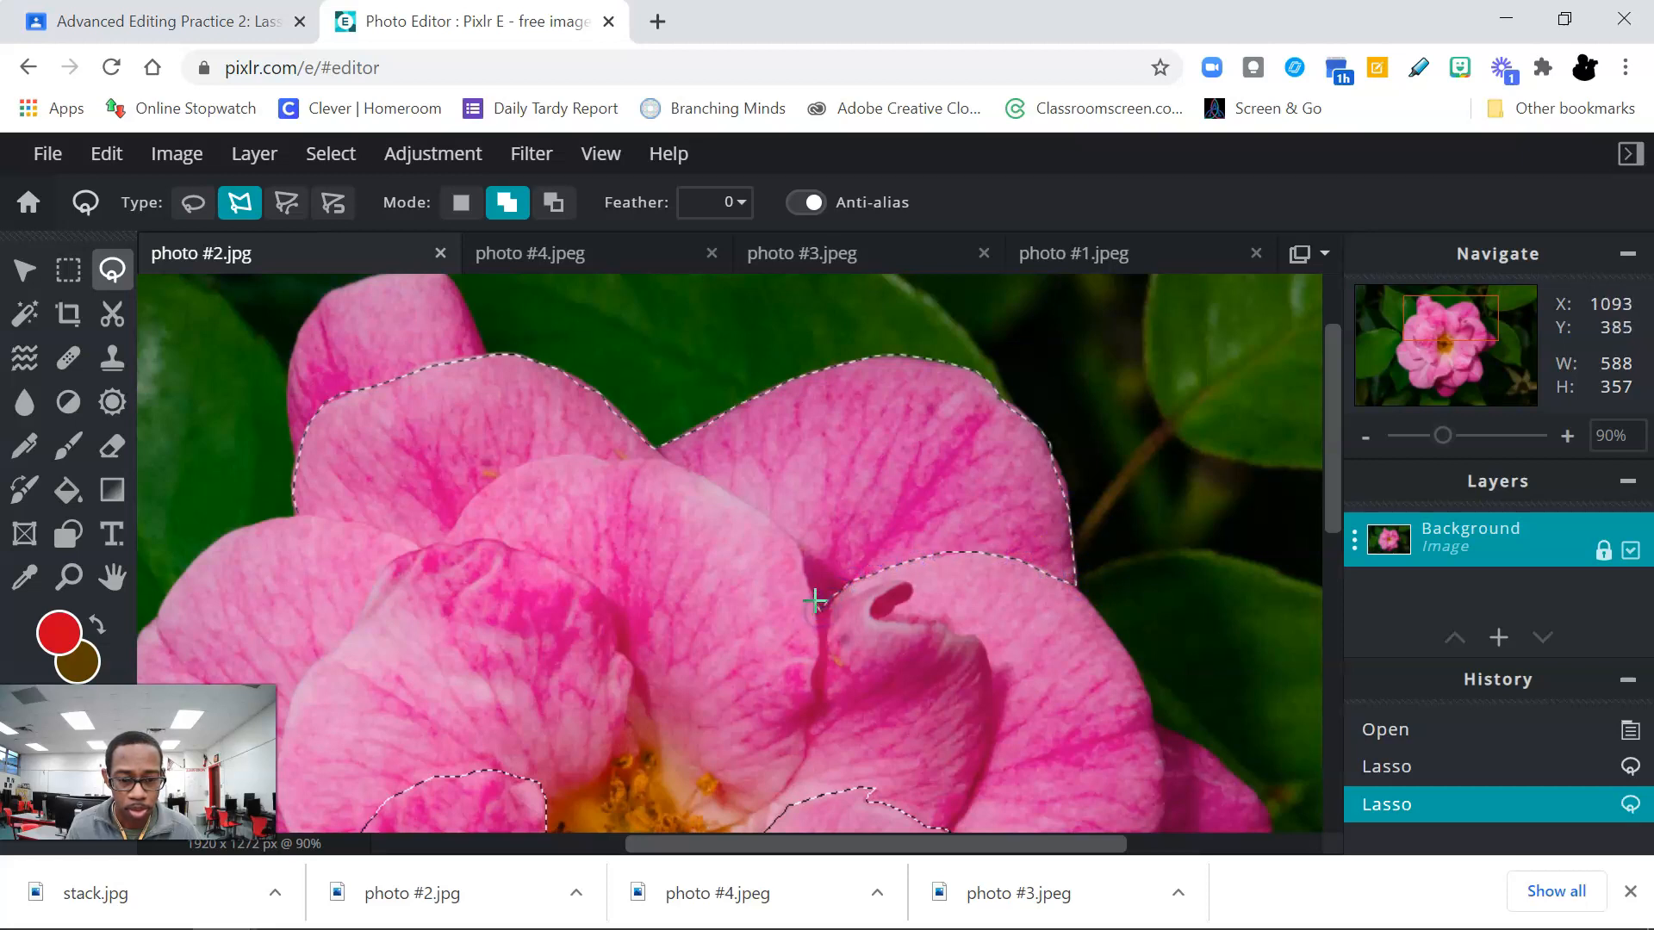
pyautogui.moveTo(781, 523)
pyautogui.mouseDown()
pyautogui.moveTo(662, 464)
pyautogui.moveTo(565, 457)
pyautogui.moveTo(473, 494)
pyautogui.moveTo(432, 547)
pyautogui.moveTo(328, 517)
pyautogui.mouseUp()
pyautogui.doubleClick(297, 514)
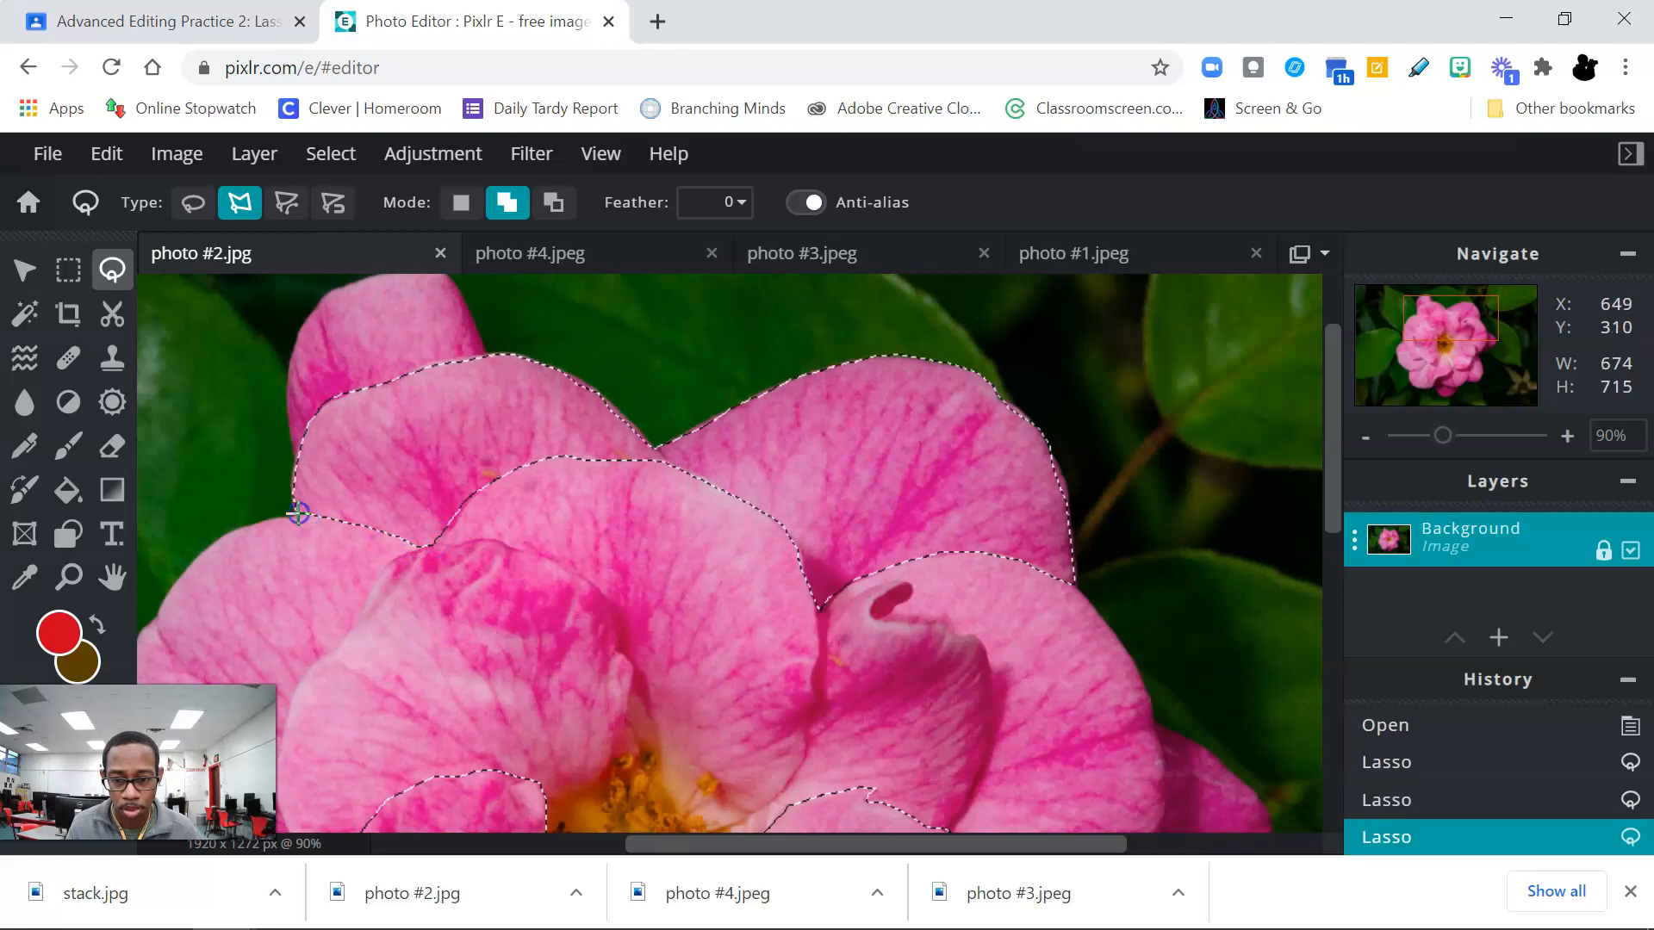
pyautogui.doubleClick(382, 524)
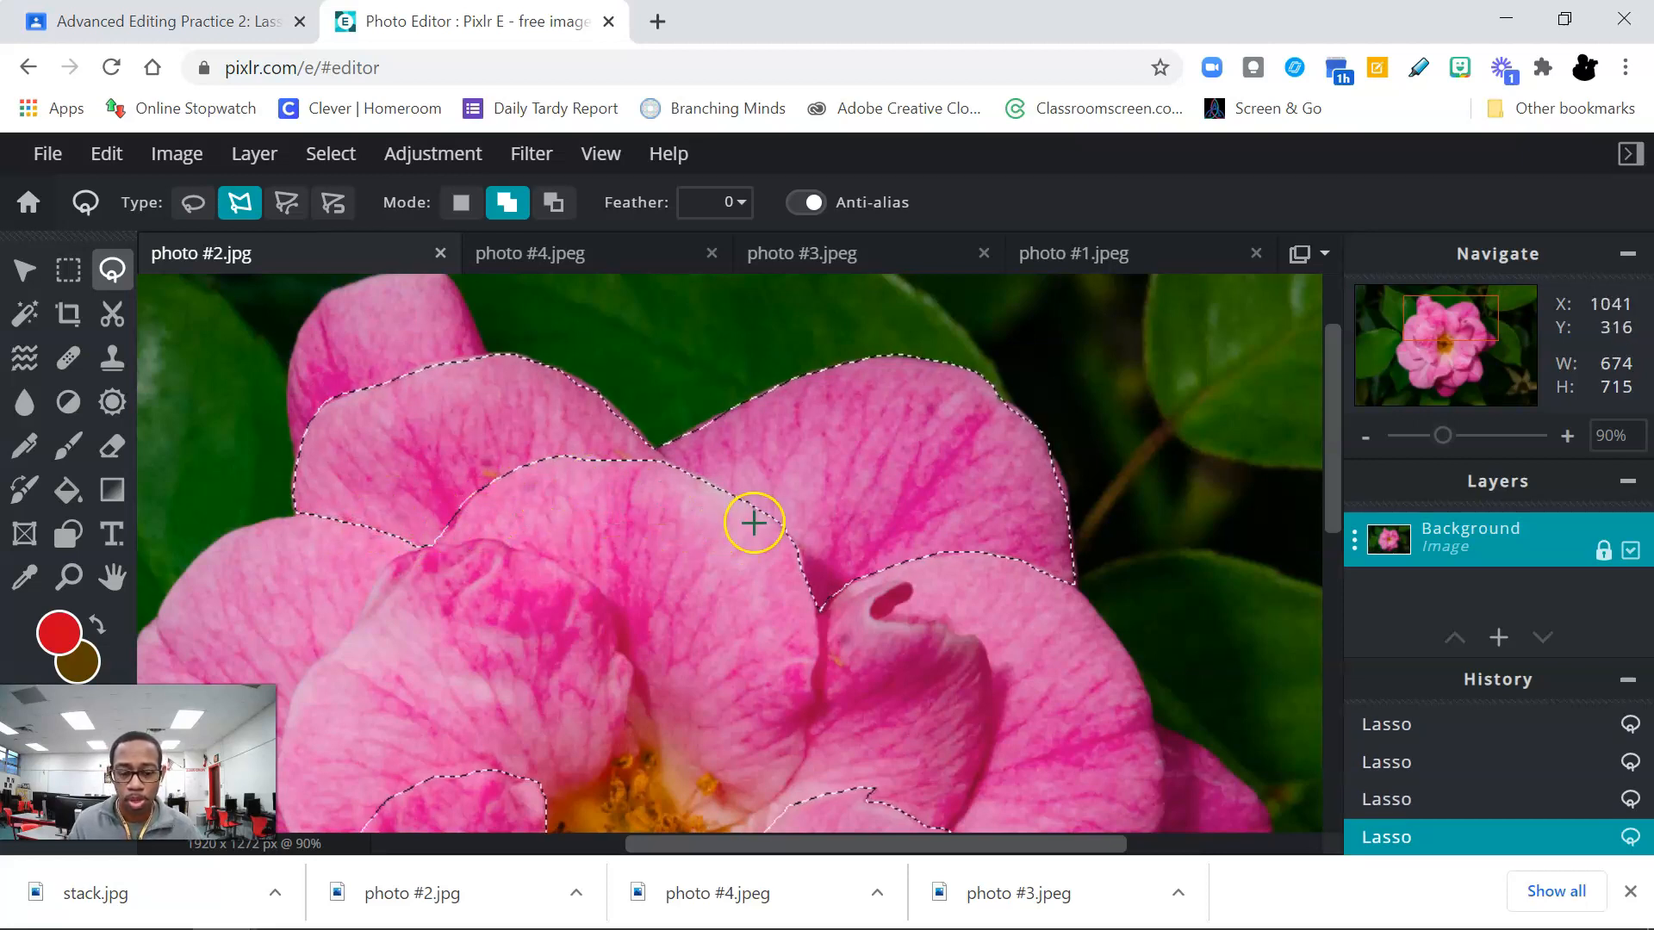
# Step: Recolour the four selected petals purple with Temperature & tint, setting both temperature and tint strongly negative, and apply it
pyautogui.scroll(-3, 702, 554)
pyautogui.scroll(-1, 702, 551)
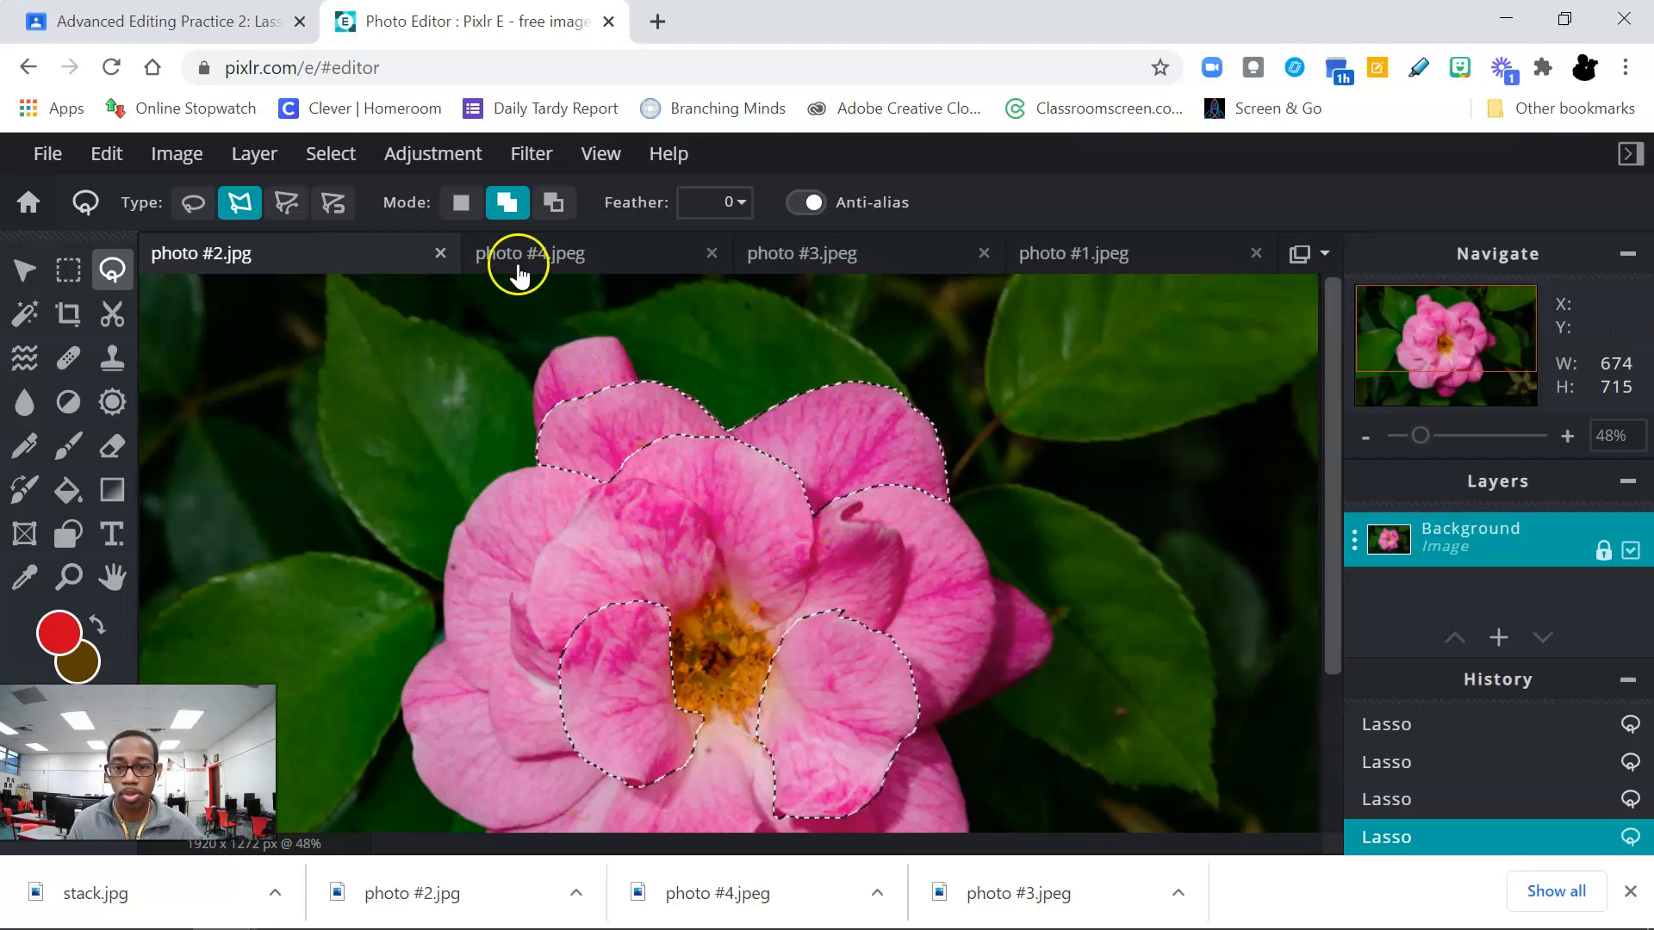
pyautogui.click(429, 161)
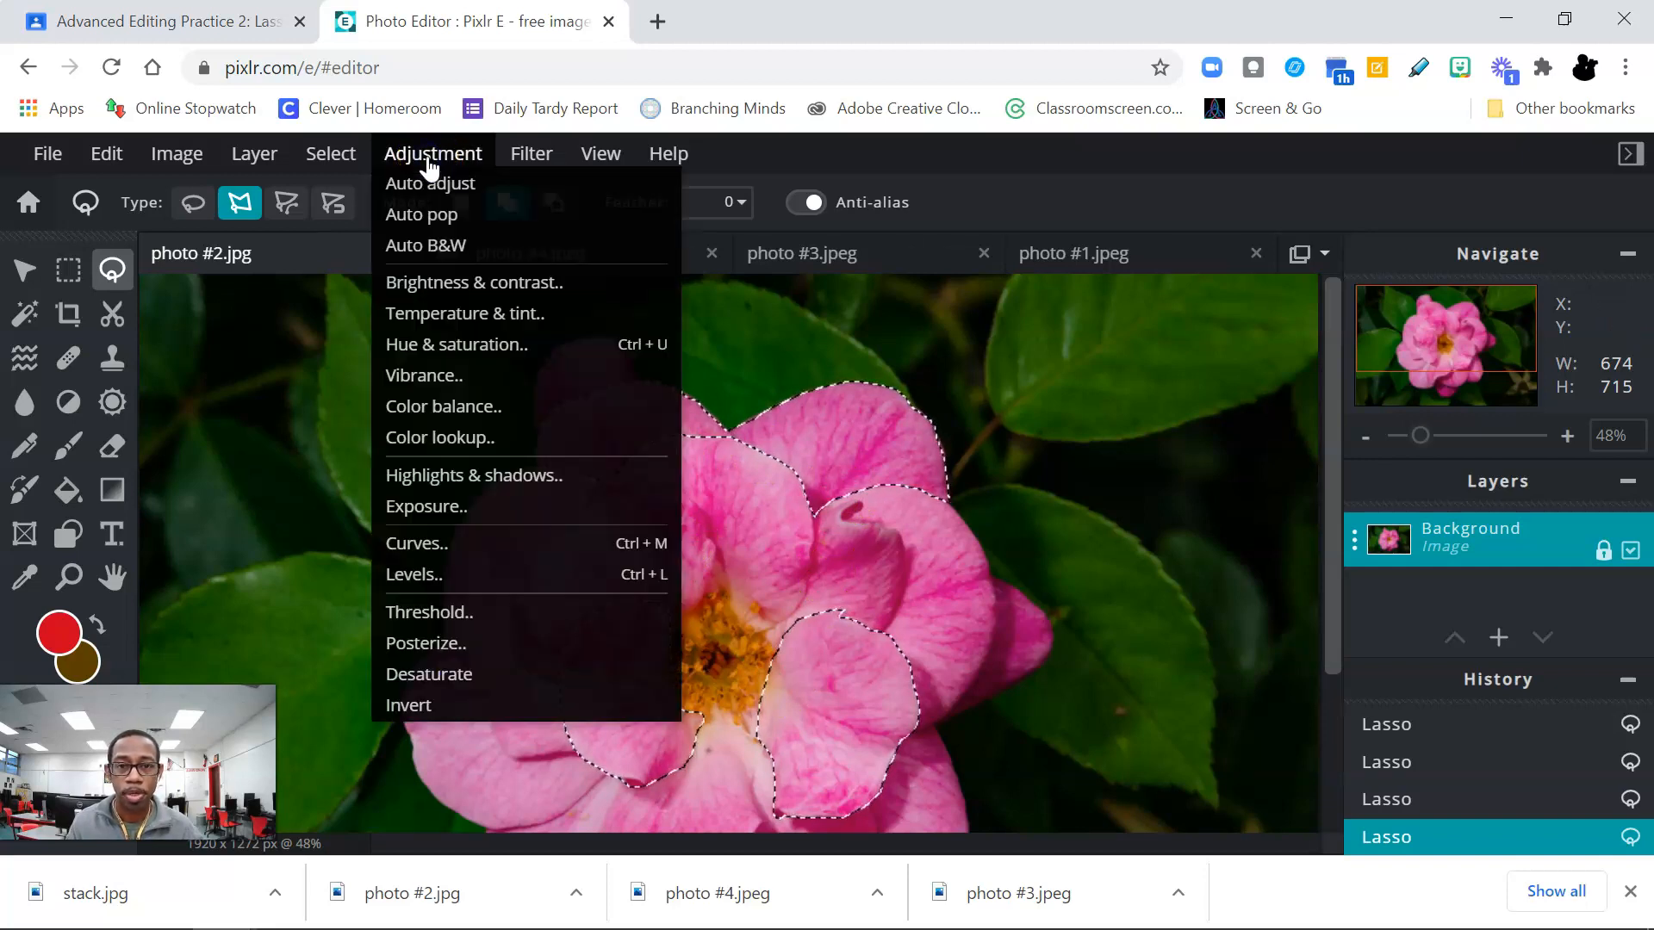
pyautogui.click(473, 315)
pyautogui.moveTo(819, 410); pyautogui.dragTo(1316, 385)
pyautogui.moveTo(1326, 512); pyautogui.dragTo(1135, 505)
pyautogui.moveTo(1325, 591); pyautogui.dragTo(1415, 594)
pyautogui.moveTo(1355, 594); pyautogui.dragTo(1187, 594)
pyautogui.moveTo(1137, 508); pyautogui.dragTo(1276, 517)
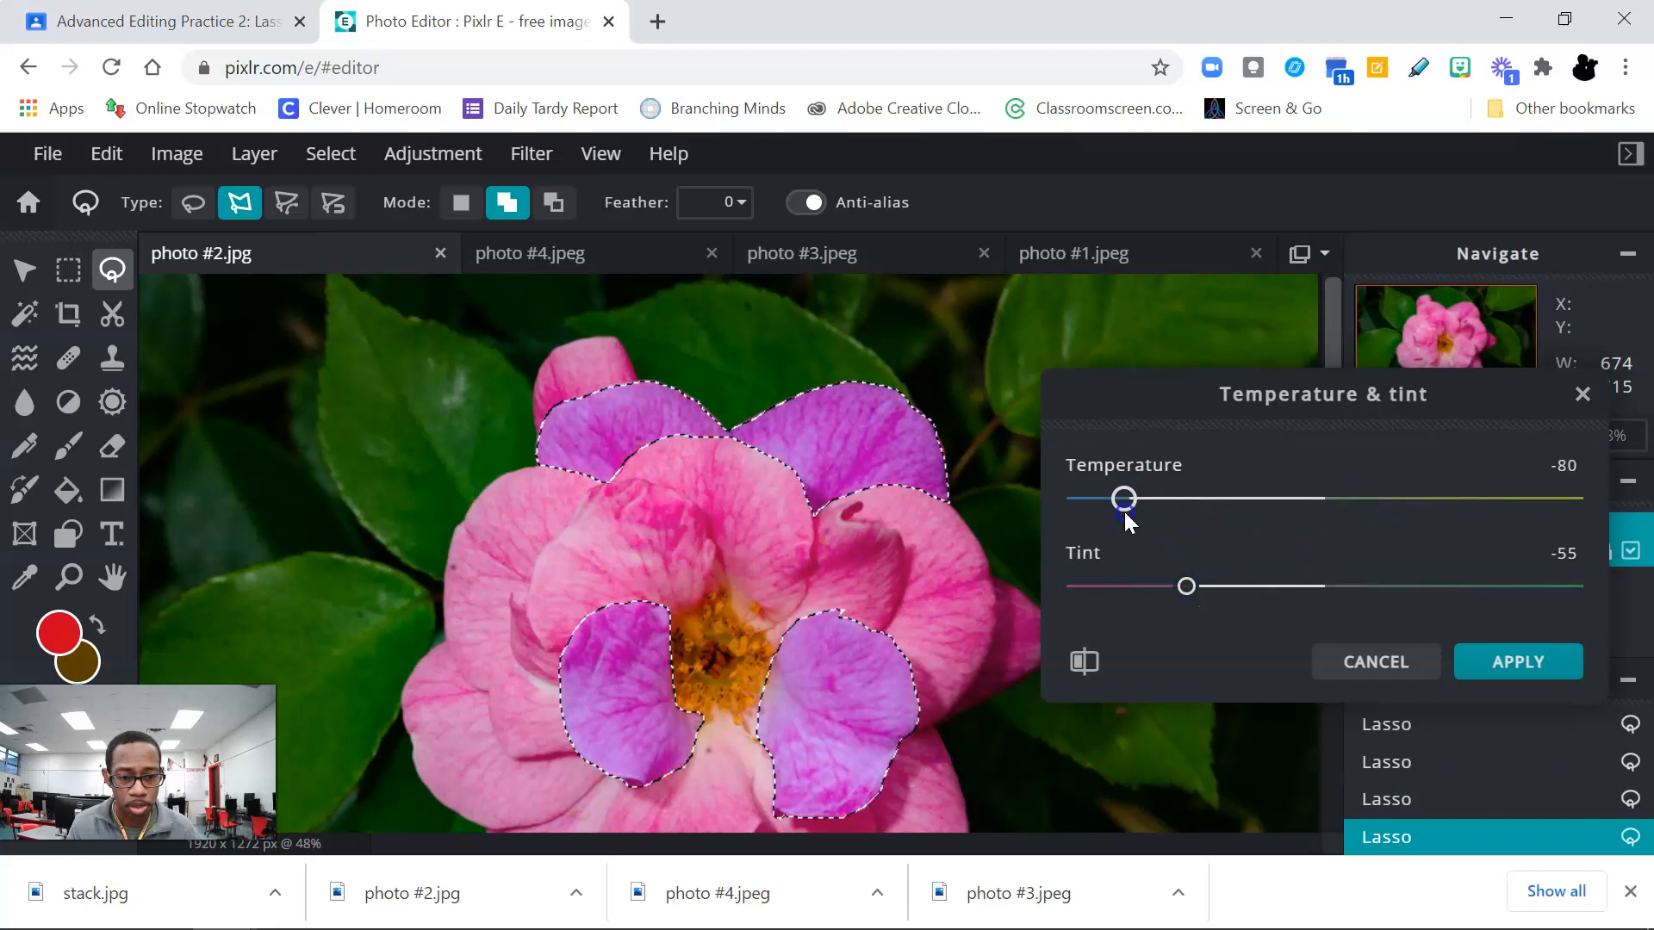
pyautogui.moveTo(1201, 587); pyautogui.dragTo(1119, 589)
pyautogui.click(1513, 662)
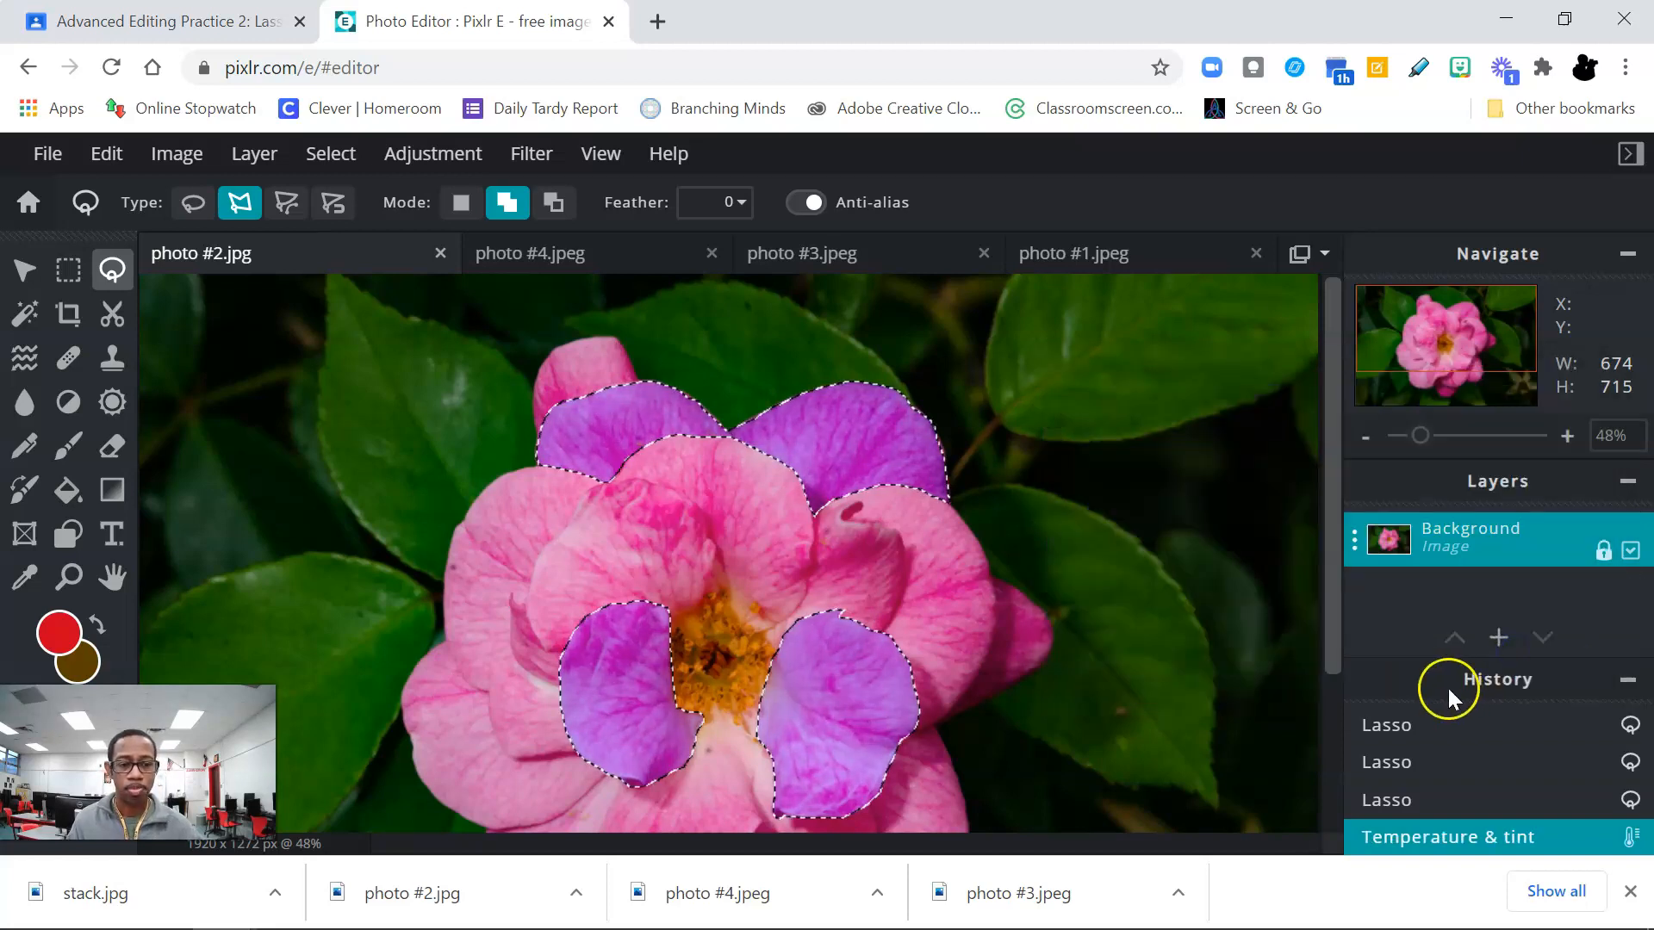
# Step: Recheck the petal instructions in the assignment, save the recoloured flower as a high-quality JPG named petals, and close the save dialog
pyautogui.click(99, 21)
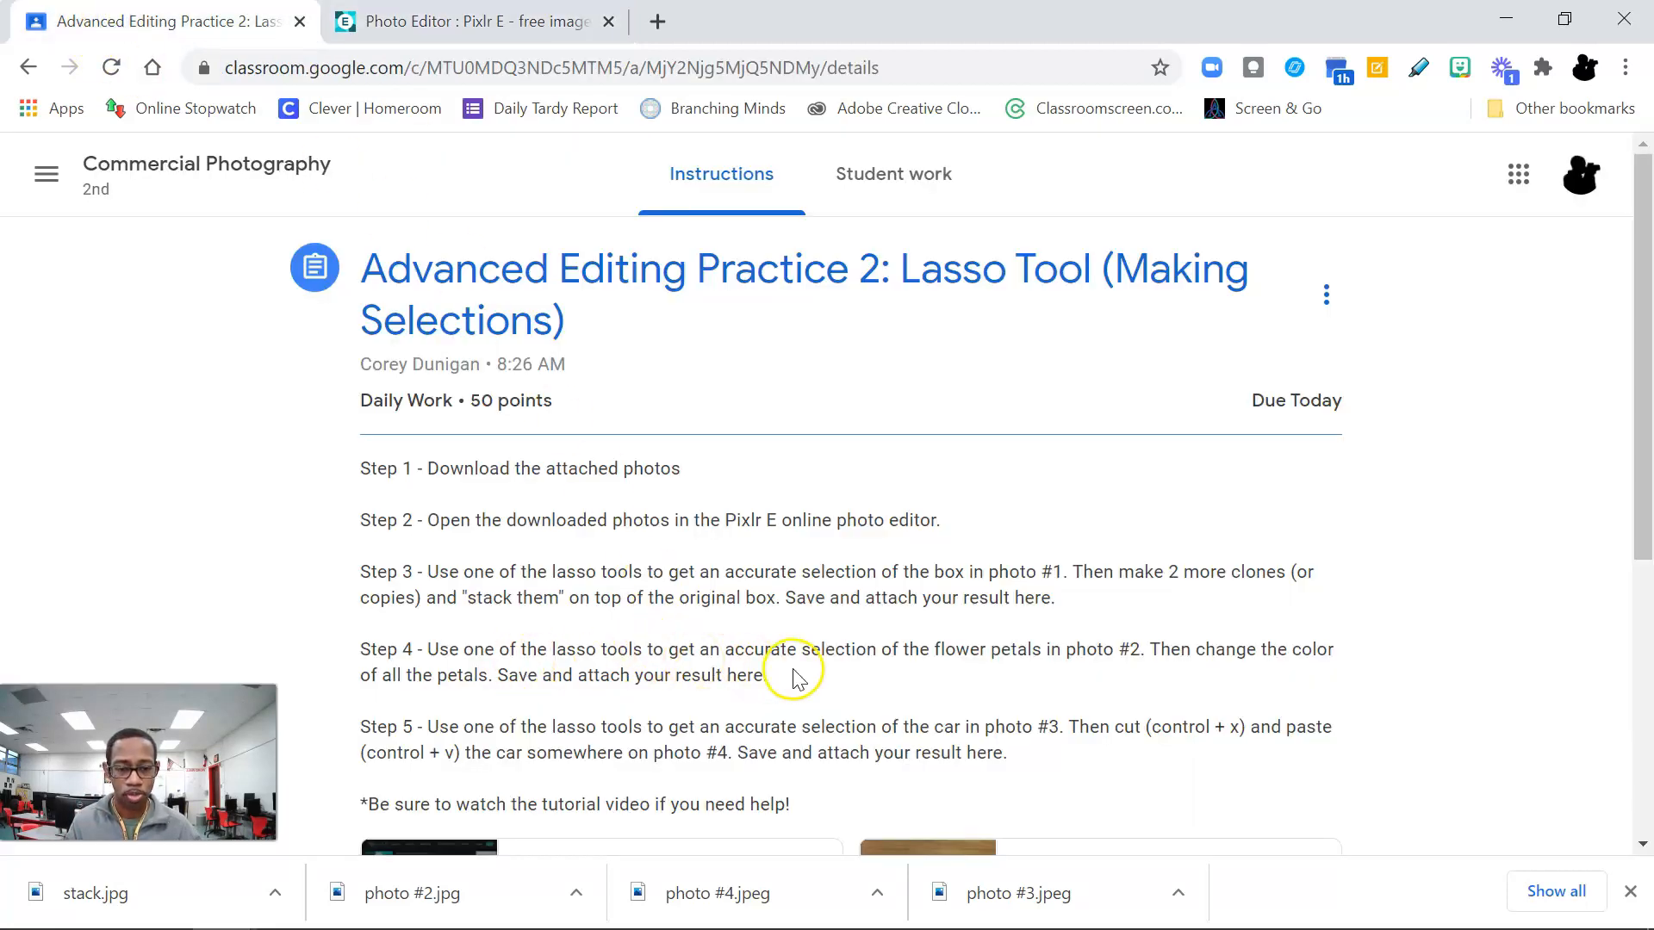
pyautogui.click(469, 20)
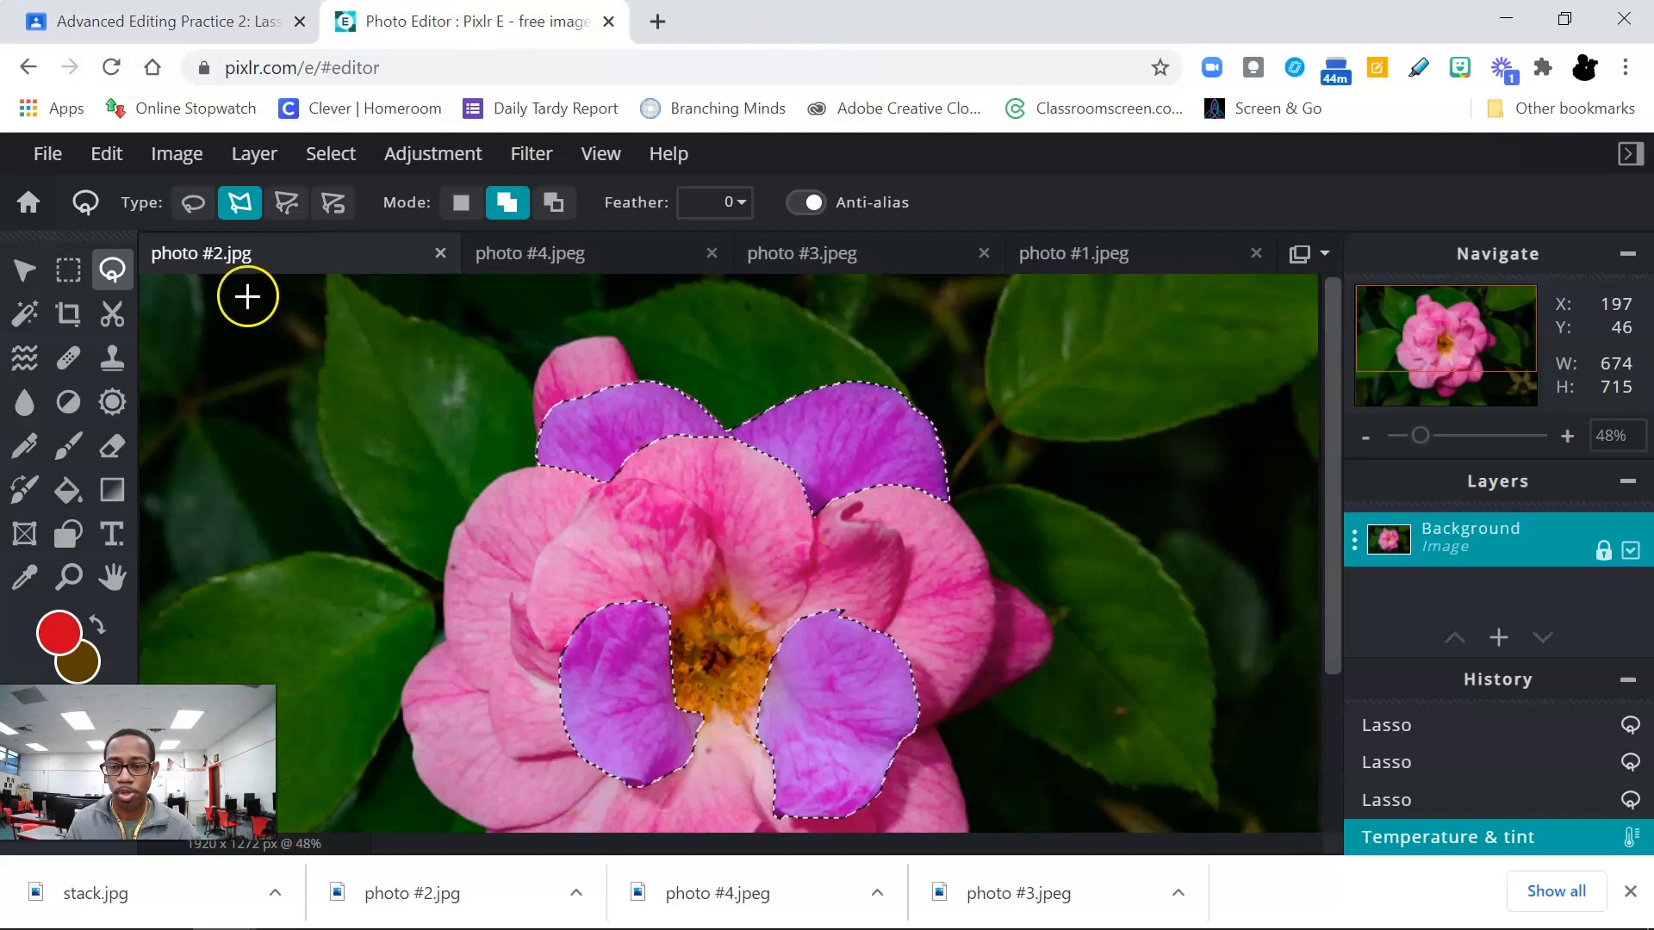
pyautogui.click(50, 157)
pyautogui.click(76, 349)
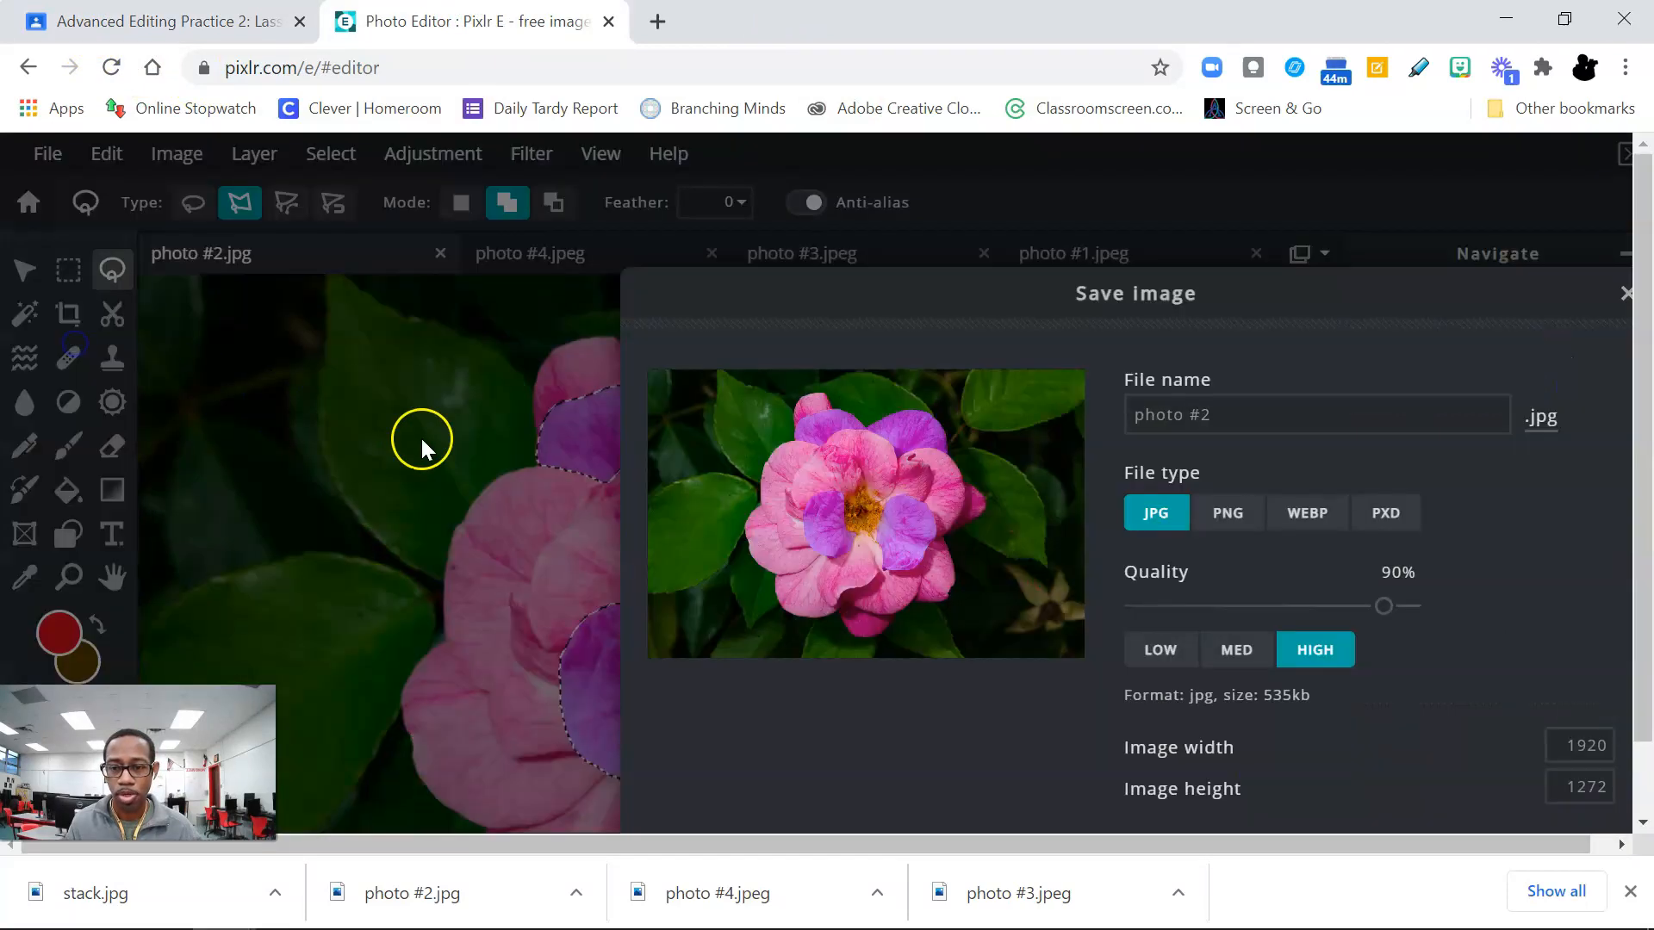
pyautogui.click(1218, 421)
pyautogui.moveTo(1218, 422); pyautogui.dragTo(1136, 428)
pyautogui.write('petals')
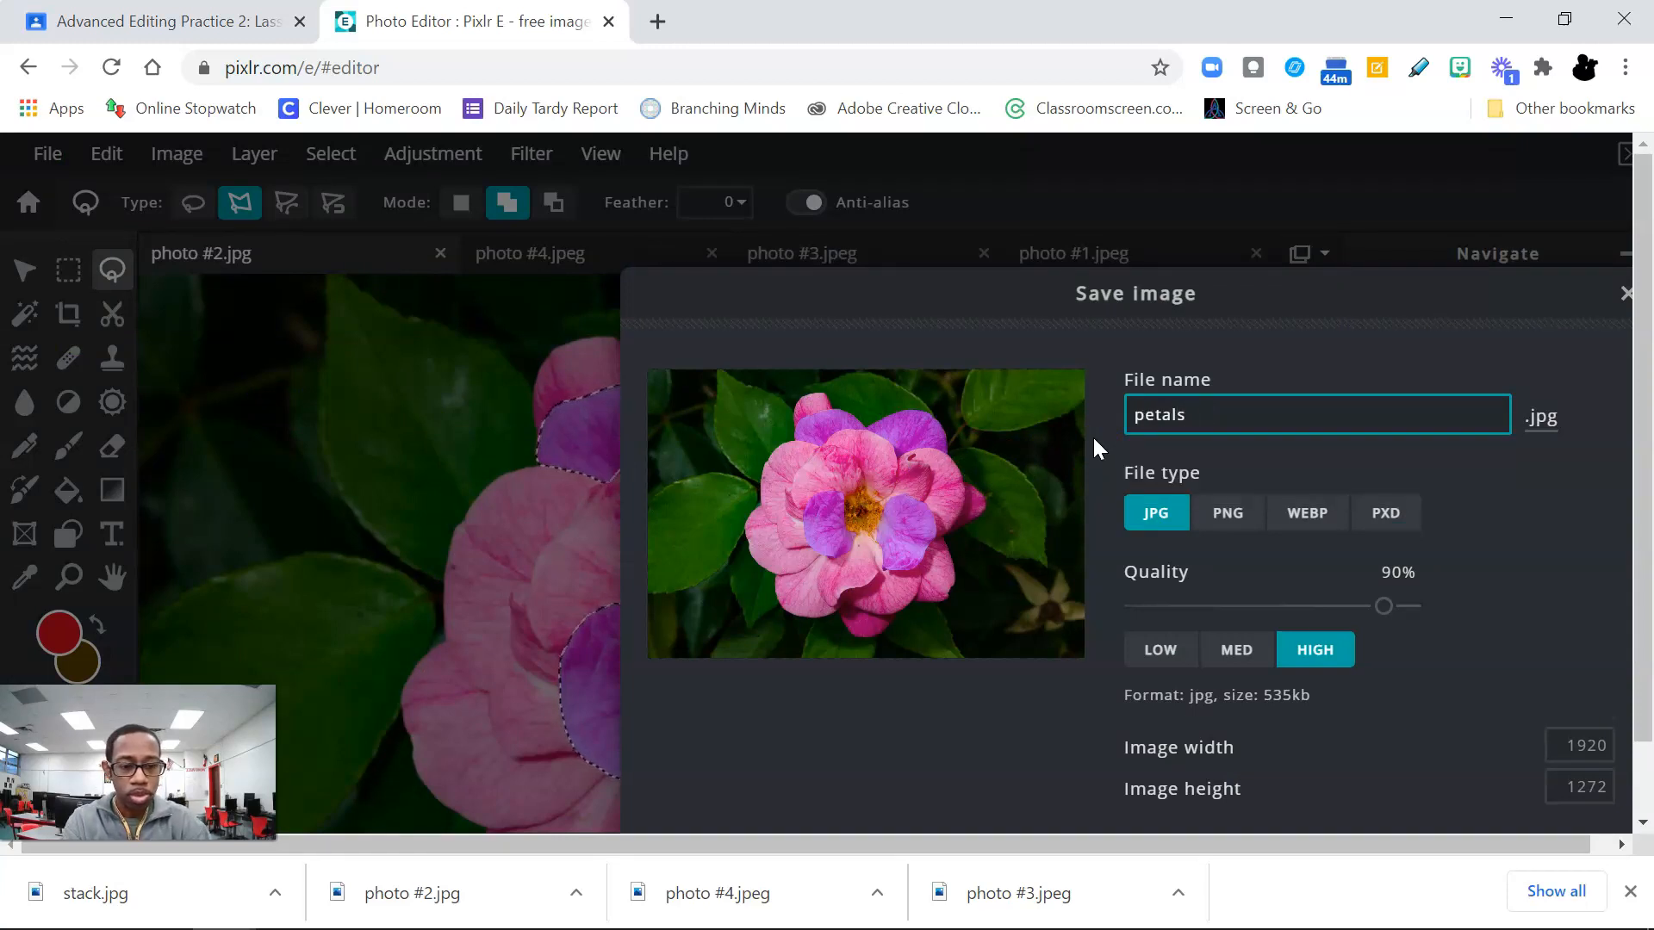
pyautogui.press('Return')
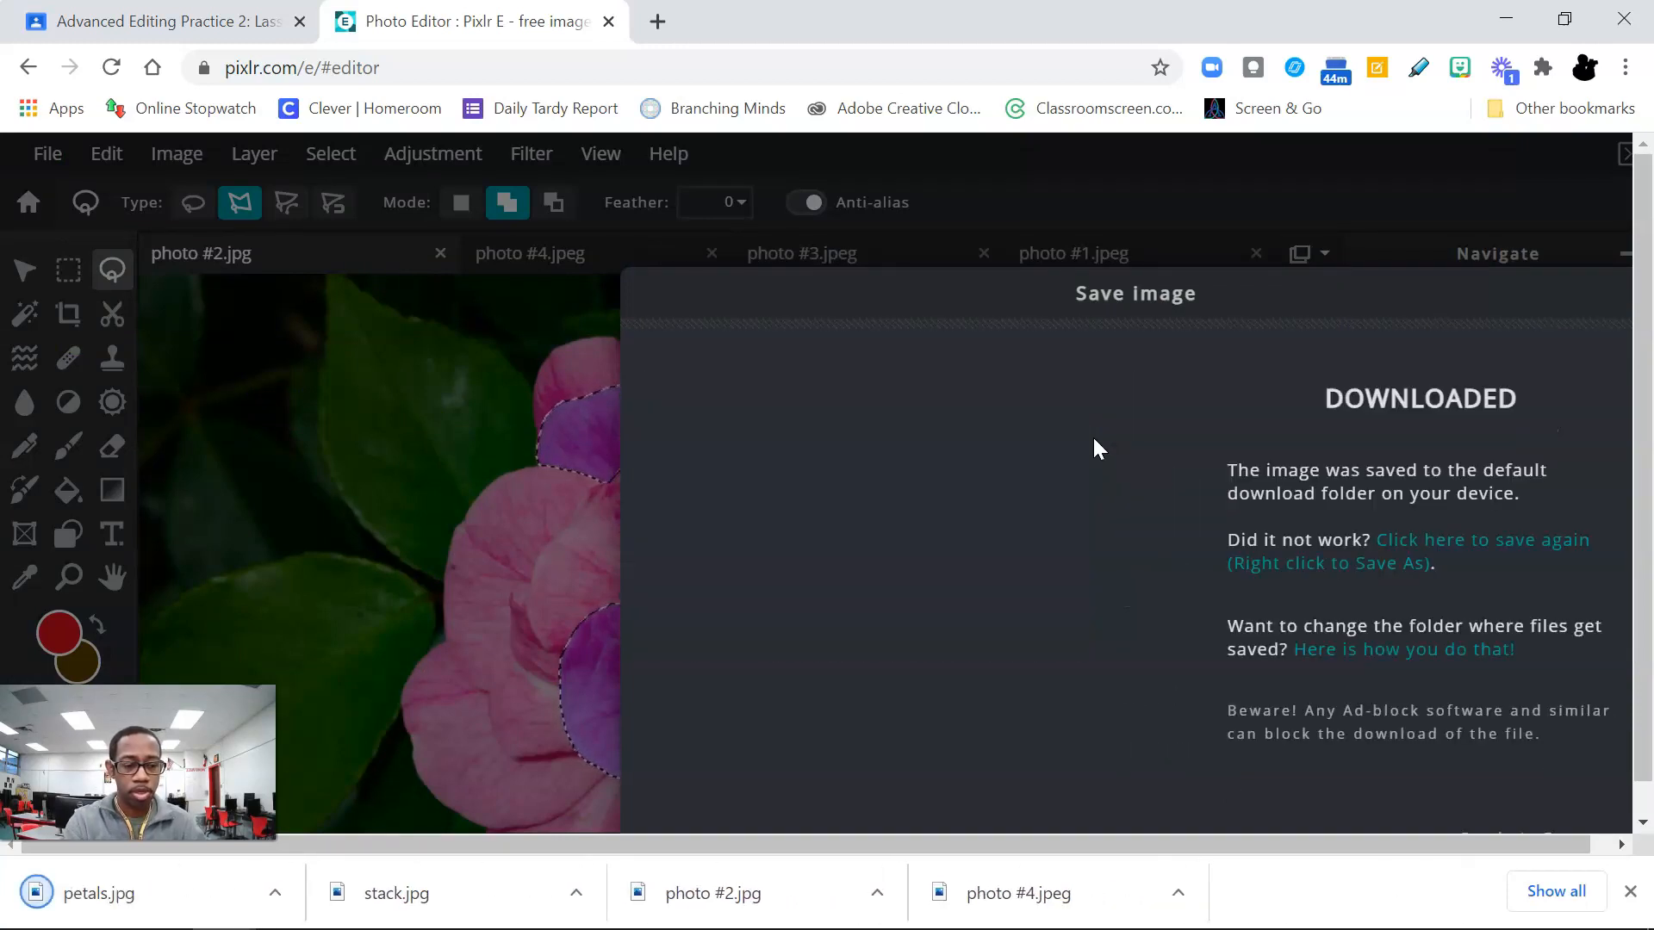
pyautogui.click(1390, 536)
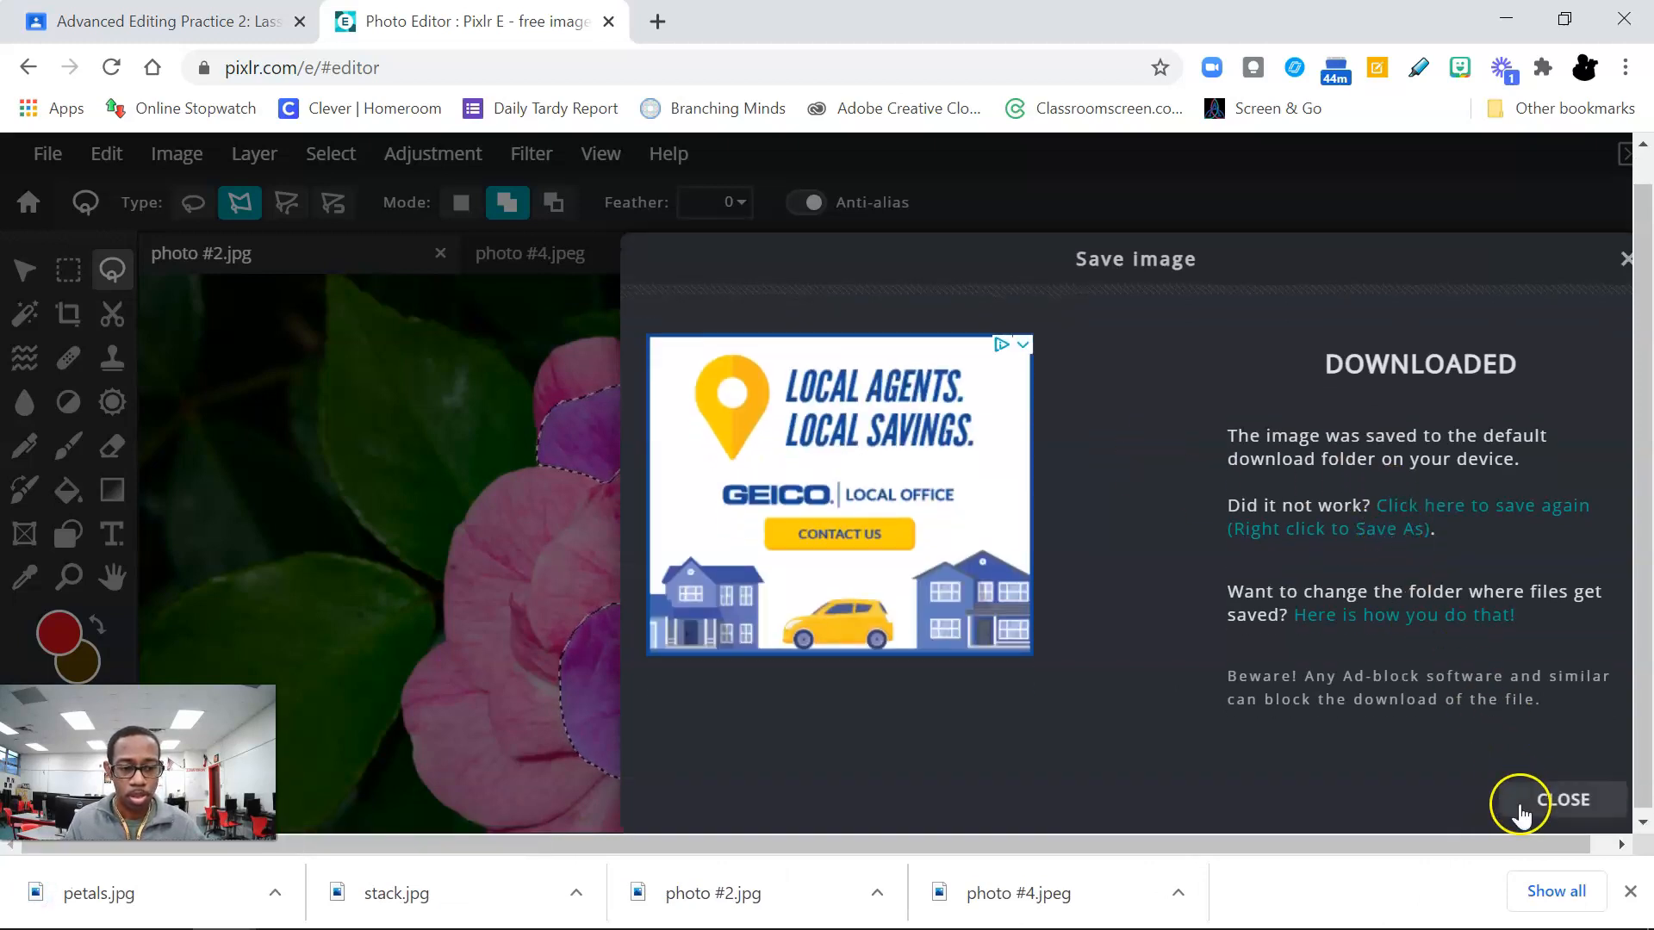
pyautogui.click(1521, 807)
# Step: Review the assignment's instructions for the car in photo #3, then return to Pixlr E and bring up photo #3.jpeg
pyautogui.click(103, 22)
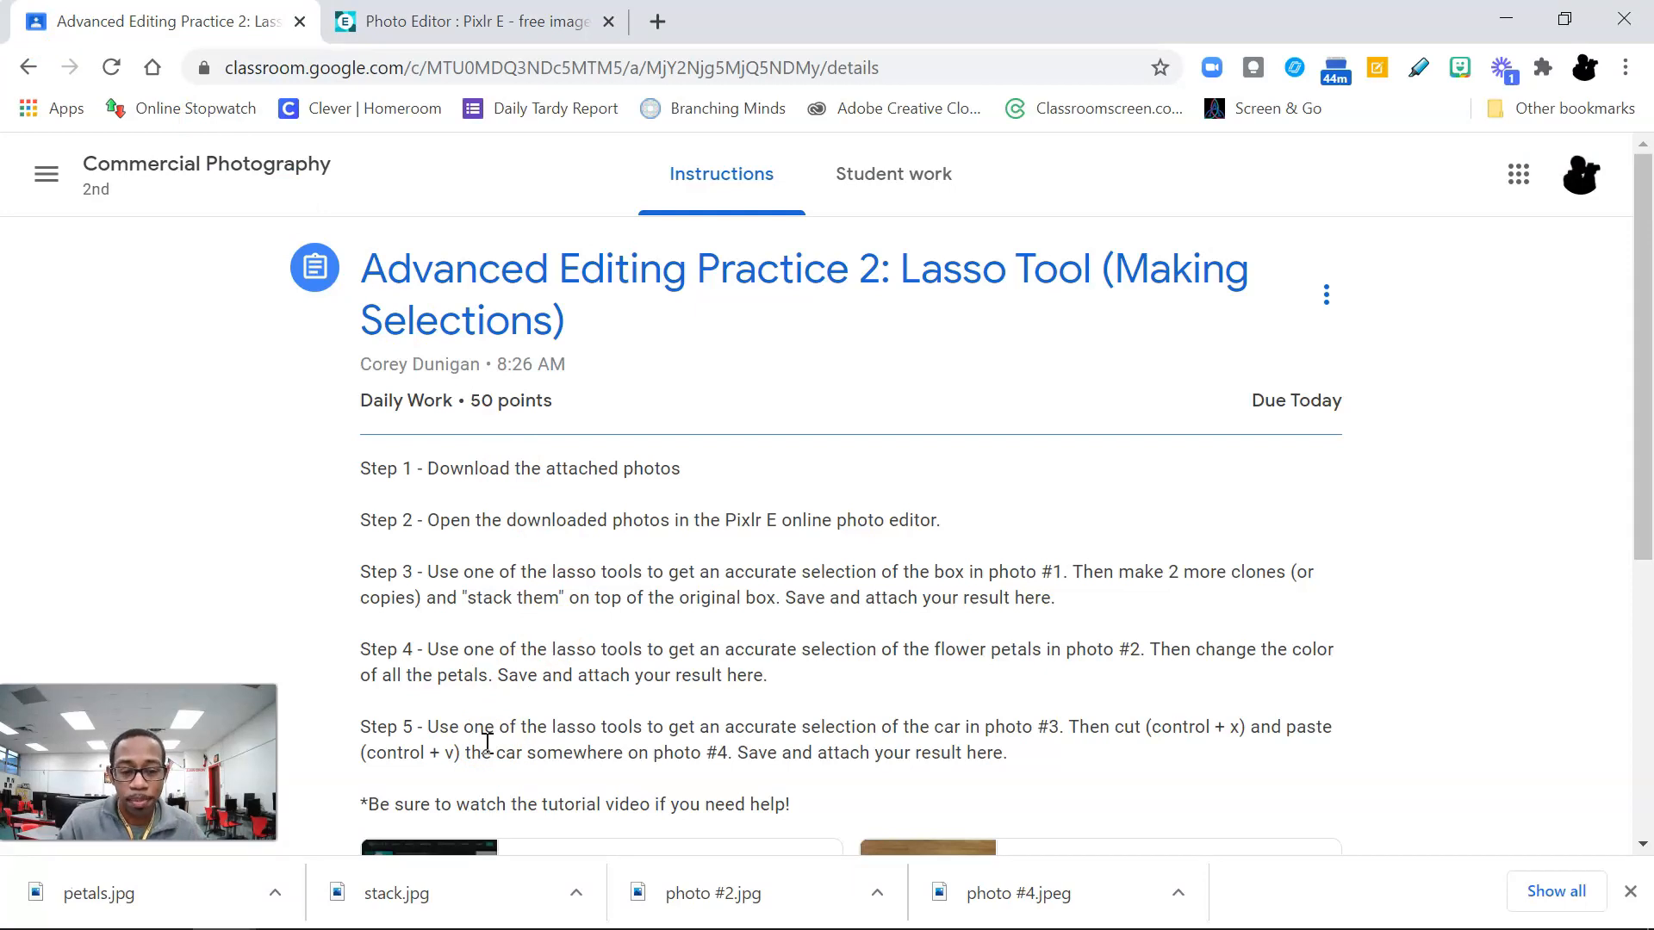
pyautogui.click(836, 738)
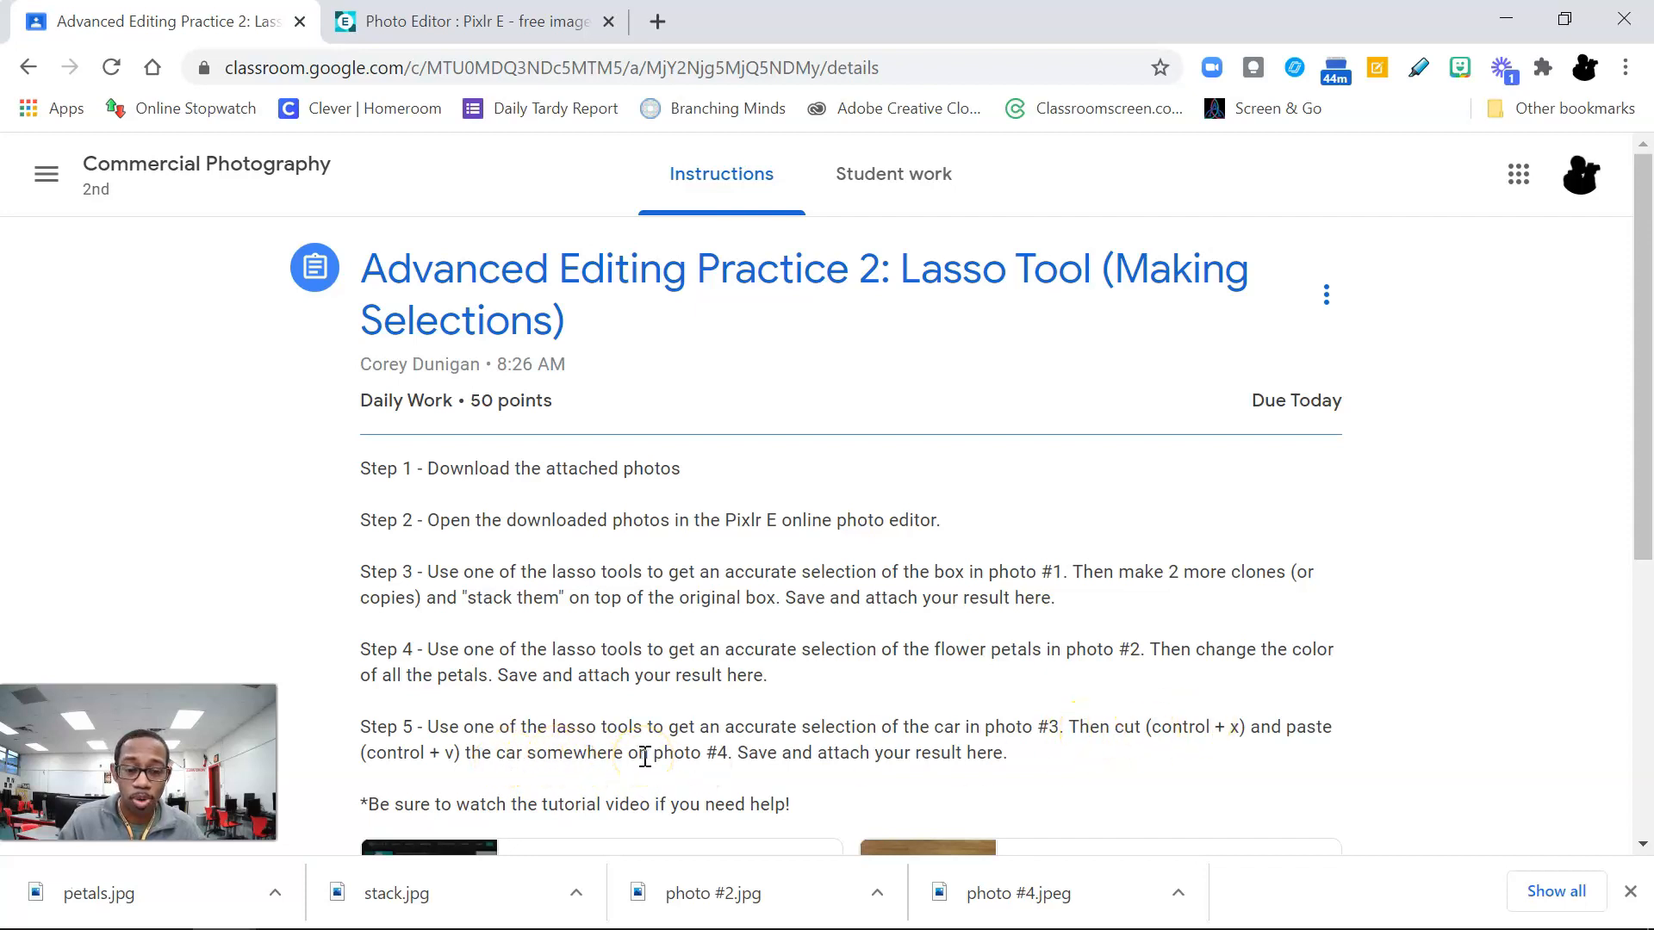
pyautogui.click(469, 21)
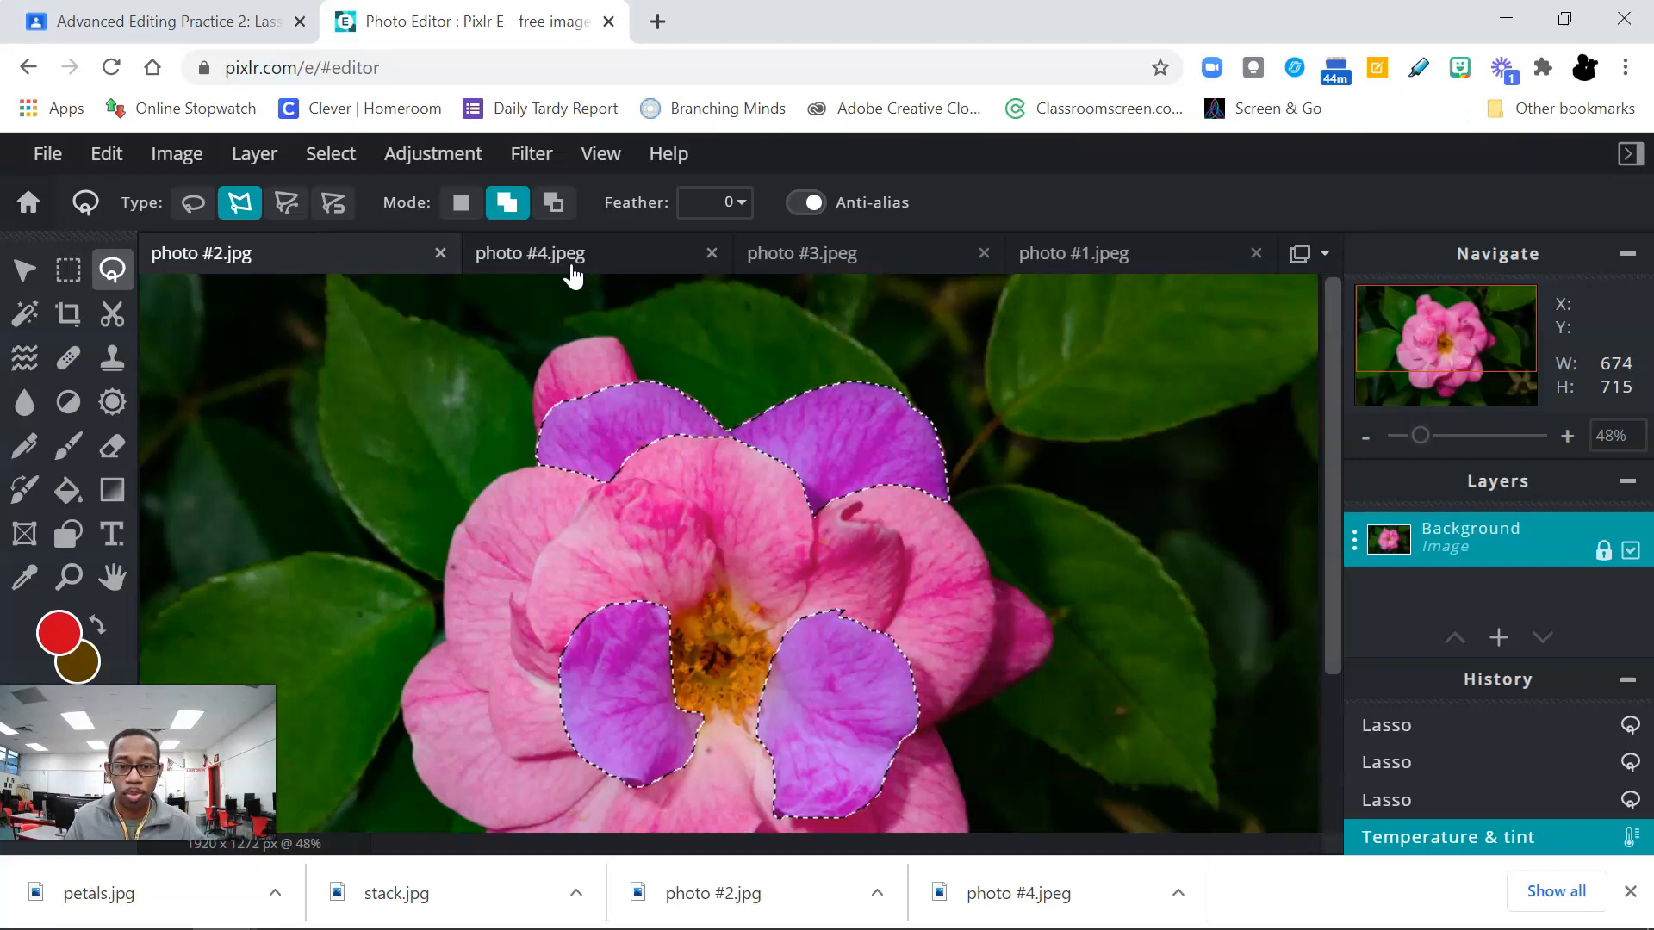
pyautogui.click(779, 252)
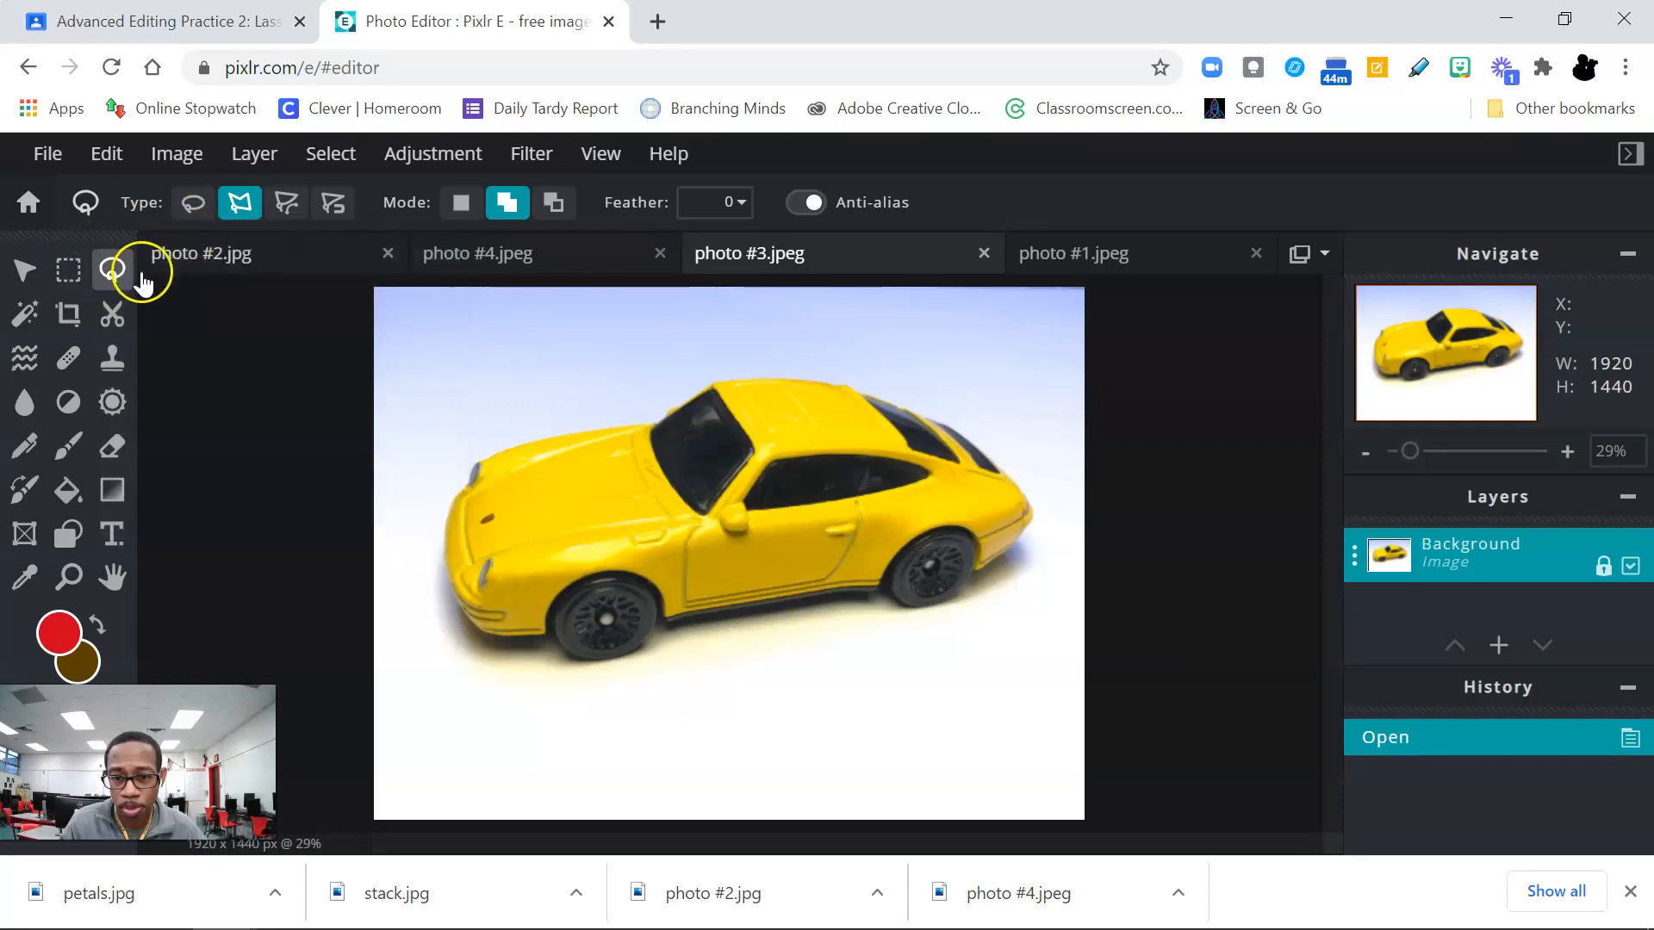
# Step: Start a polygonal lasso outline at the car's front bumper and trace its underside around both wheels to the rear bumper
pyautogui.scroll(2, 707, 642)
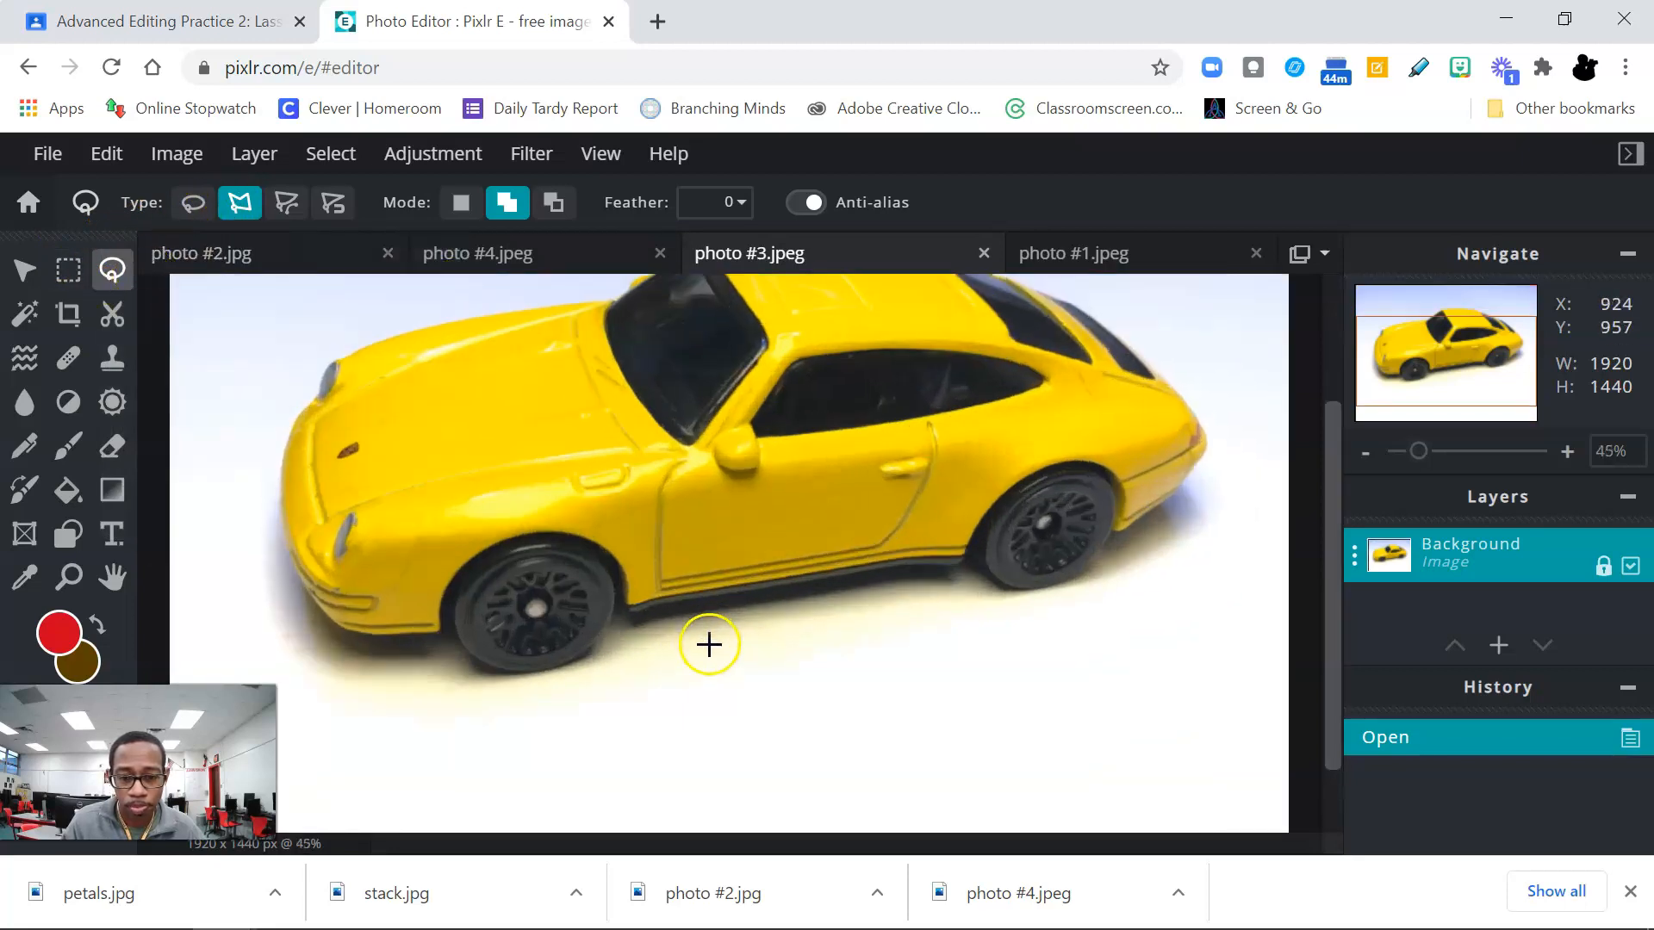
pyautogui.scroll(1, 710, 645)
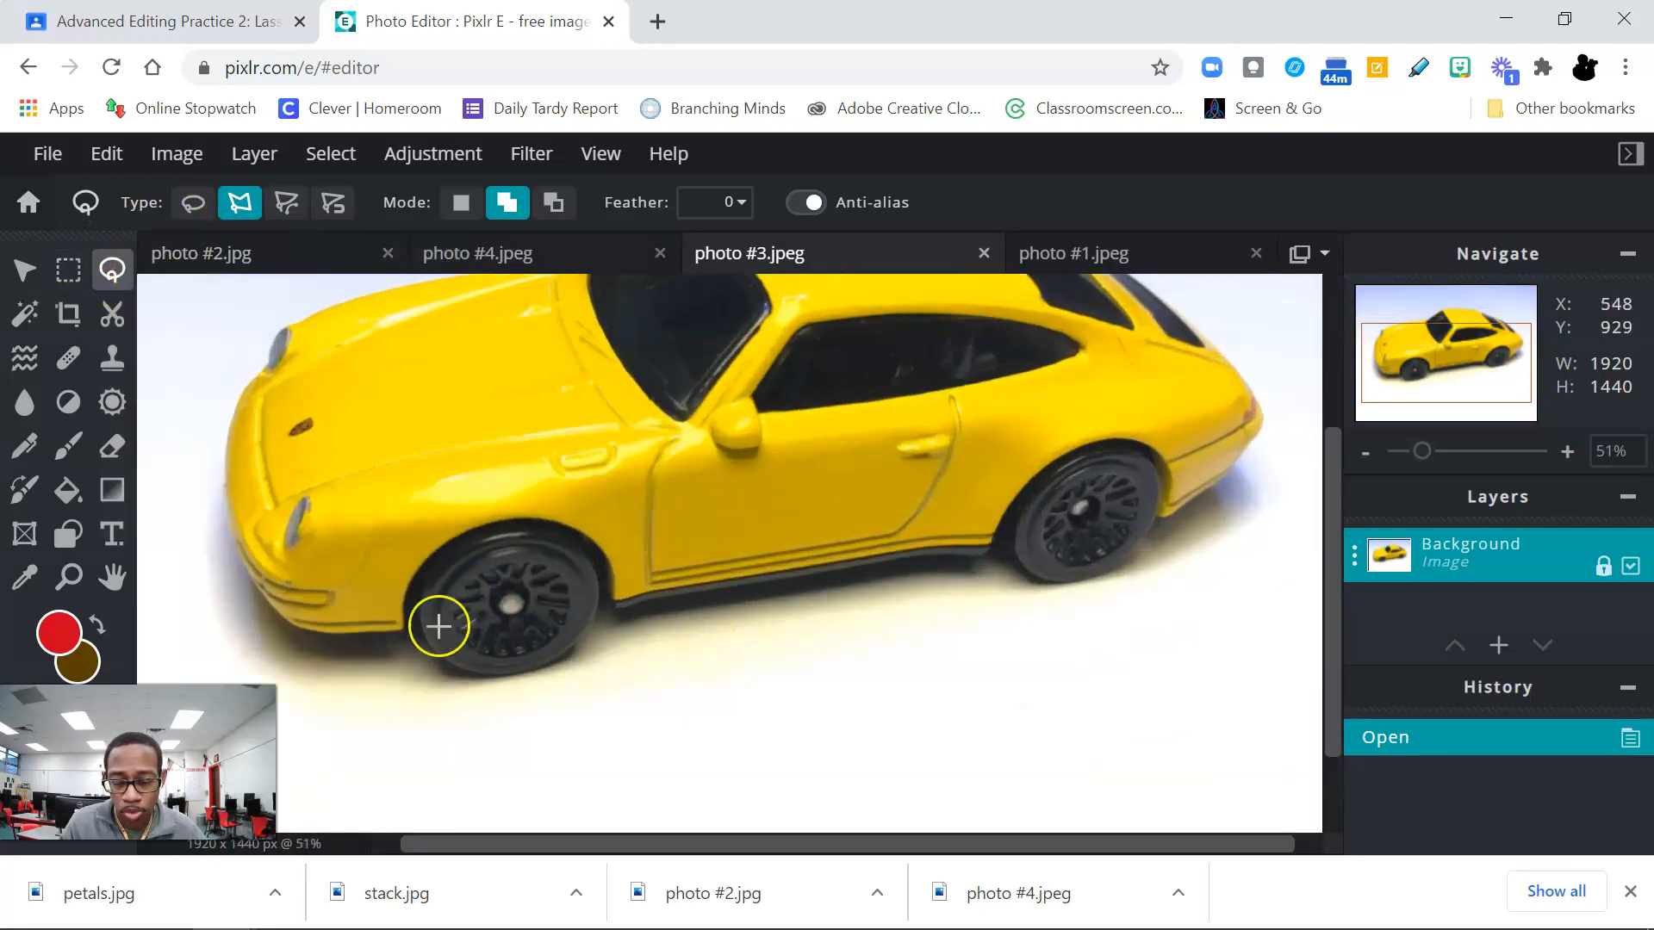
pyautogui.click(290, 618)
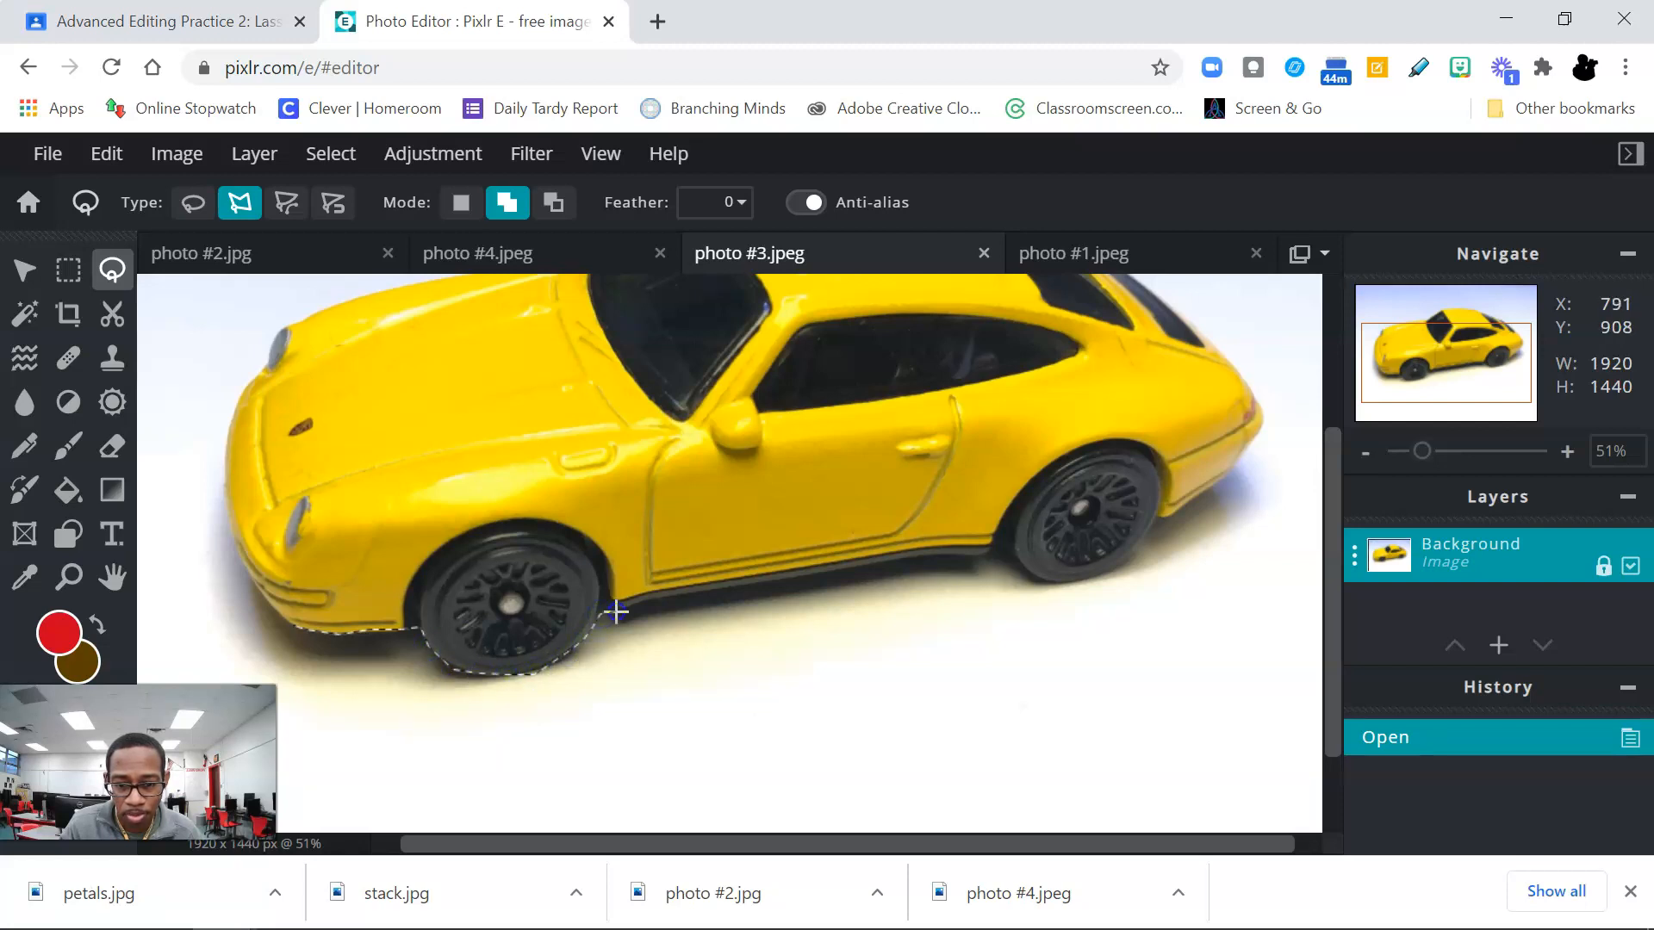
pyautogui.click(709, 591)
pyautogui.click(805, 565)
pyautogui.click(861, 564)
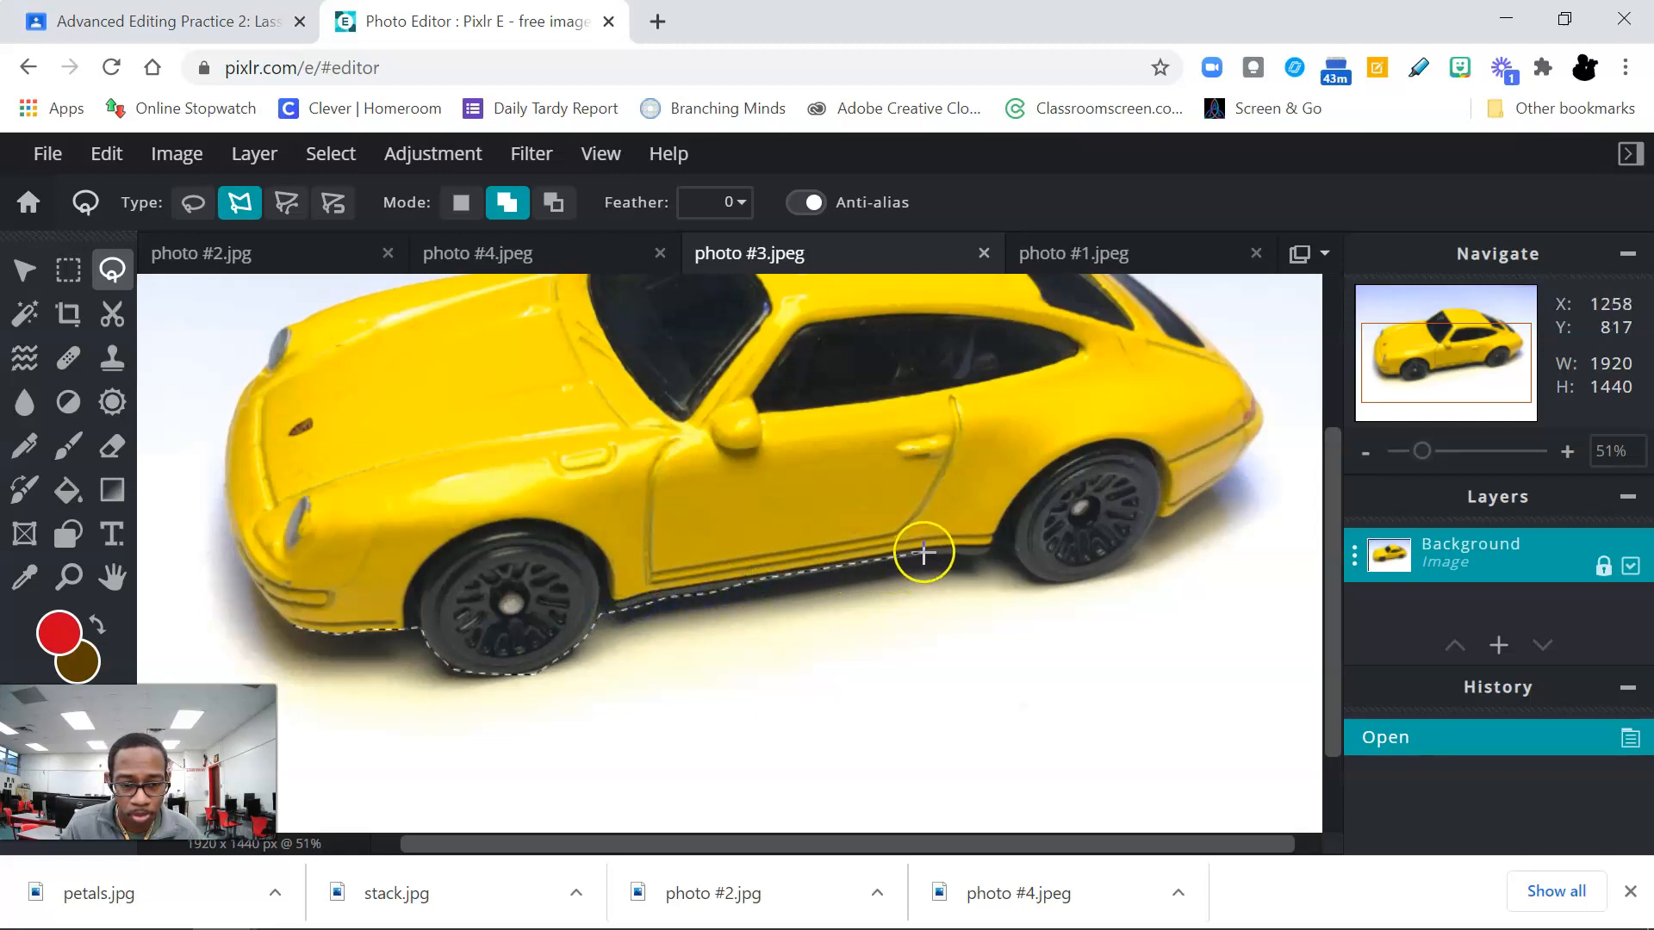
pyautogui.click(964, 556)
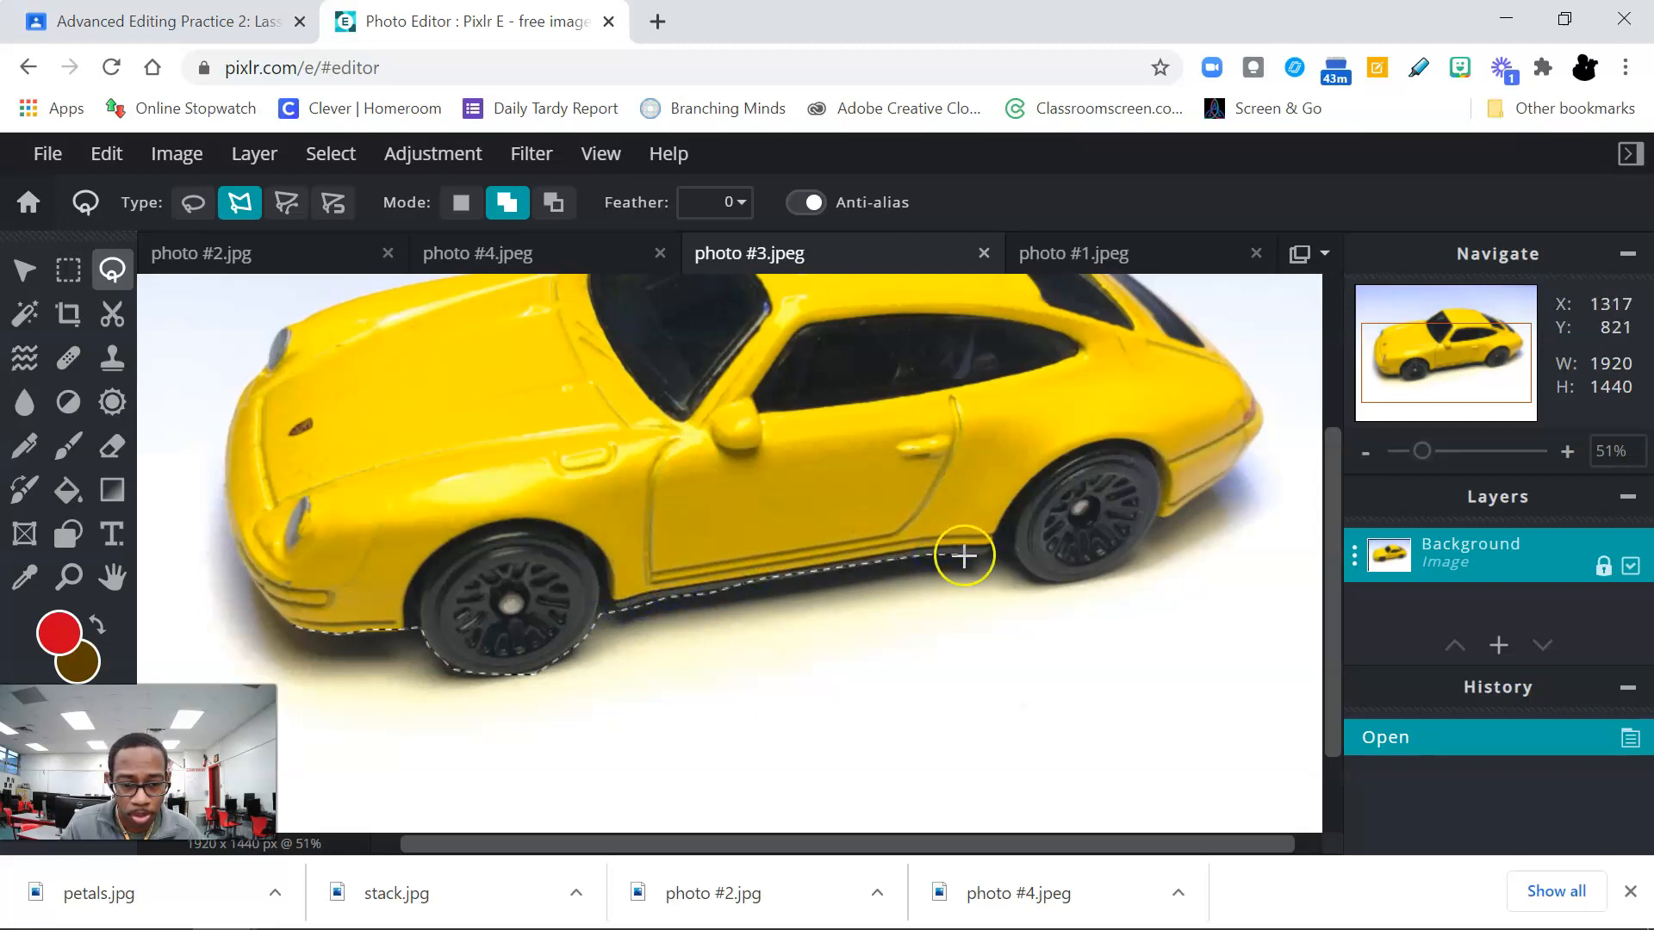
pyautogui.click(1010, 561)
pyautogui.click(1024, 574)
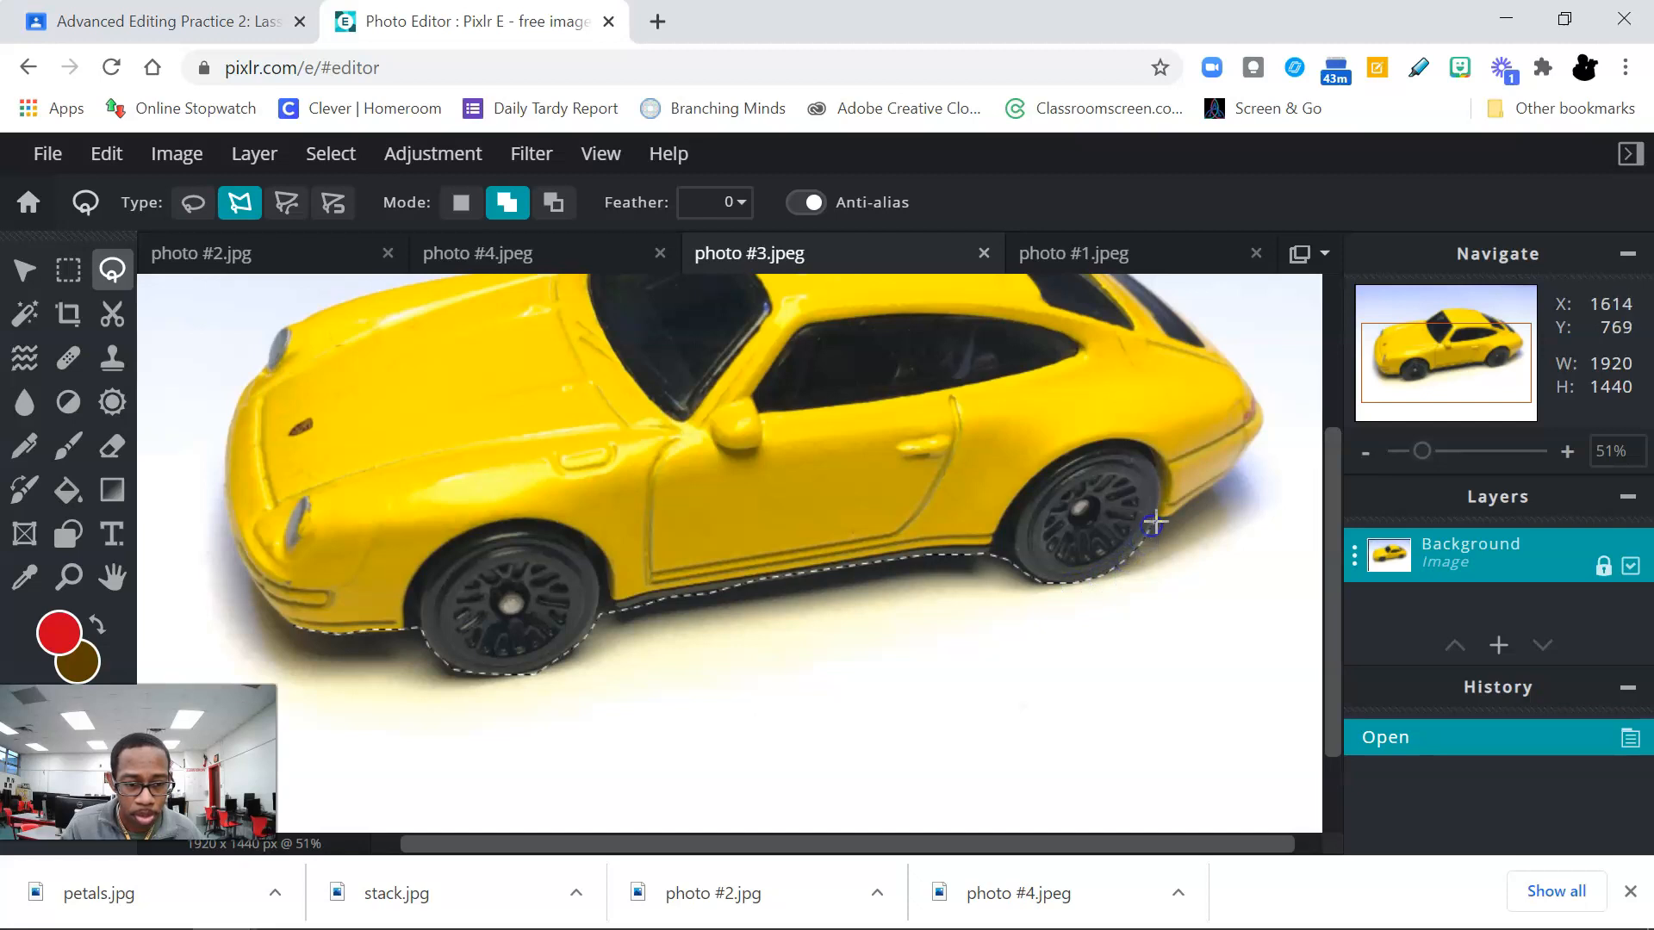
pyautogui.click(1234, 473)
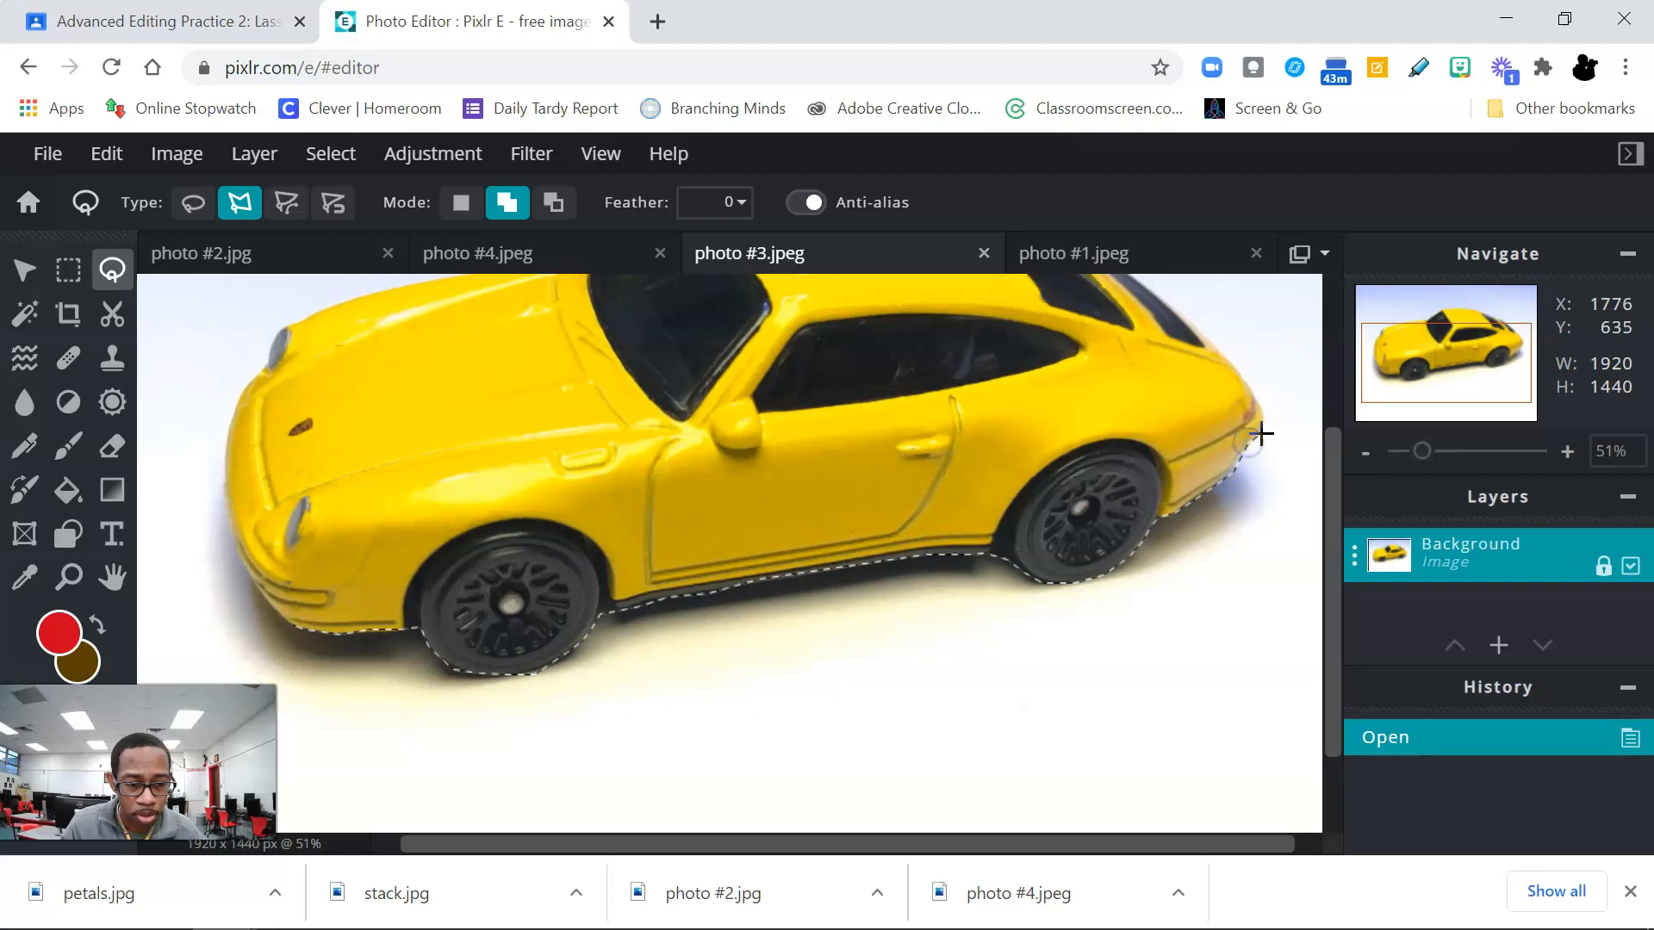
# Step: Continue the polygonal lasso outline from the rear bumper over the rear window, roof, windshield and hood to the far headlight
pyautogui.moveTo(1331, 489); pyautogui.dragTo(1335, 348)
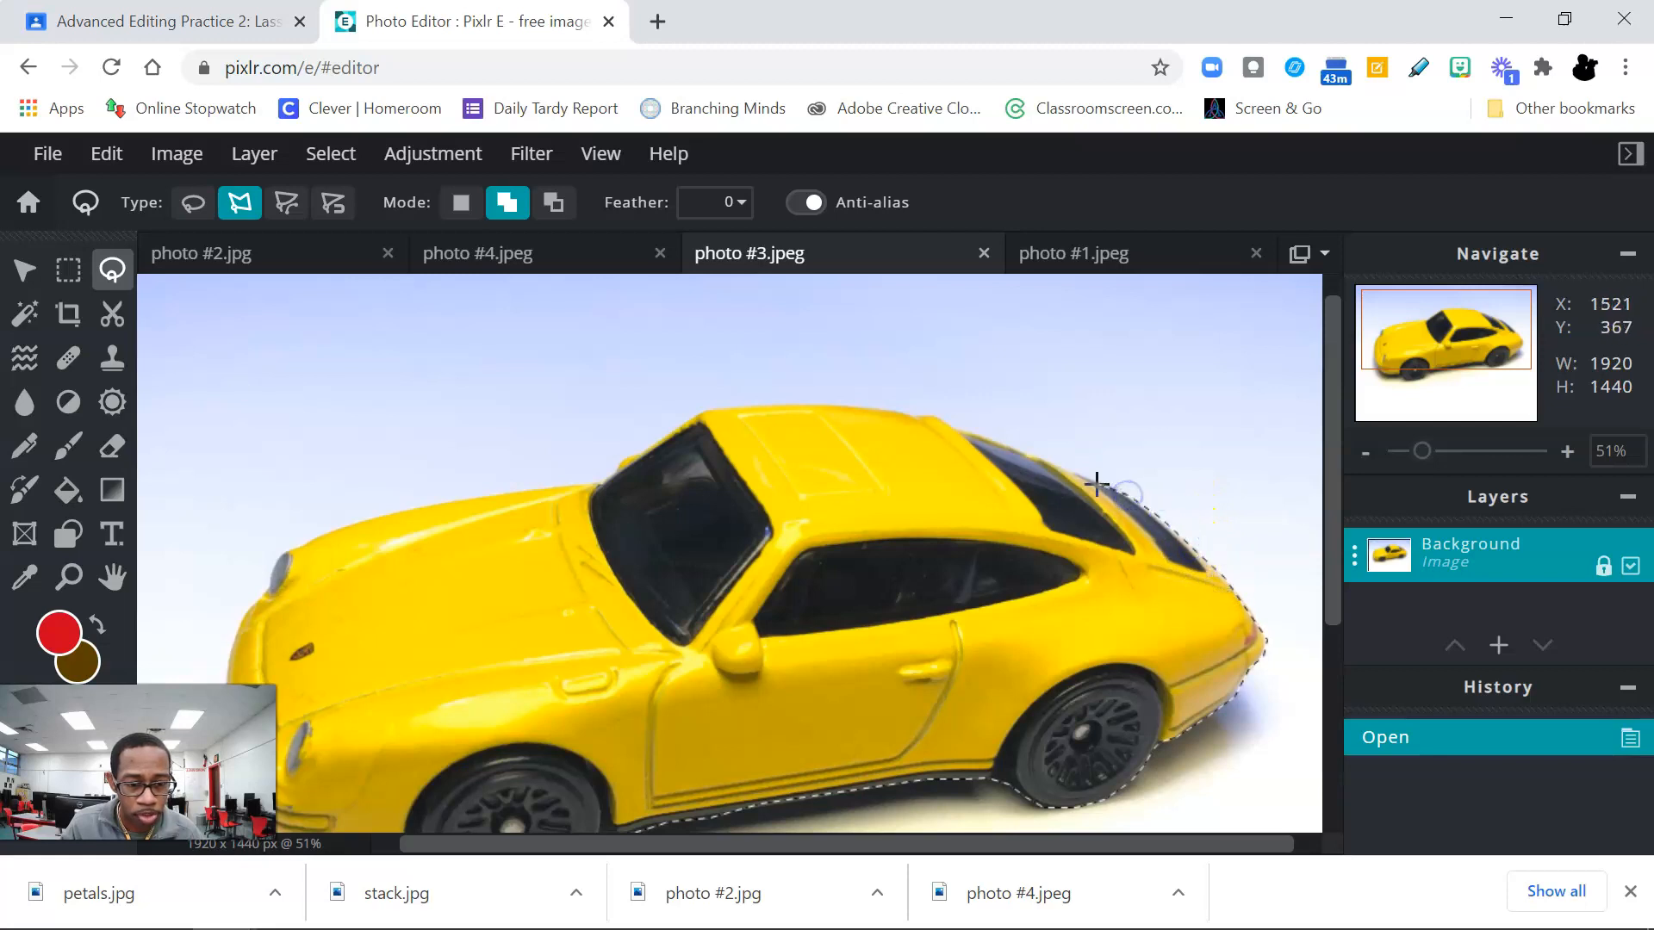
pyautogui.click(995, 443)
pyautogui.click(922, 414)
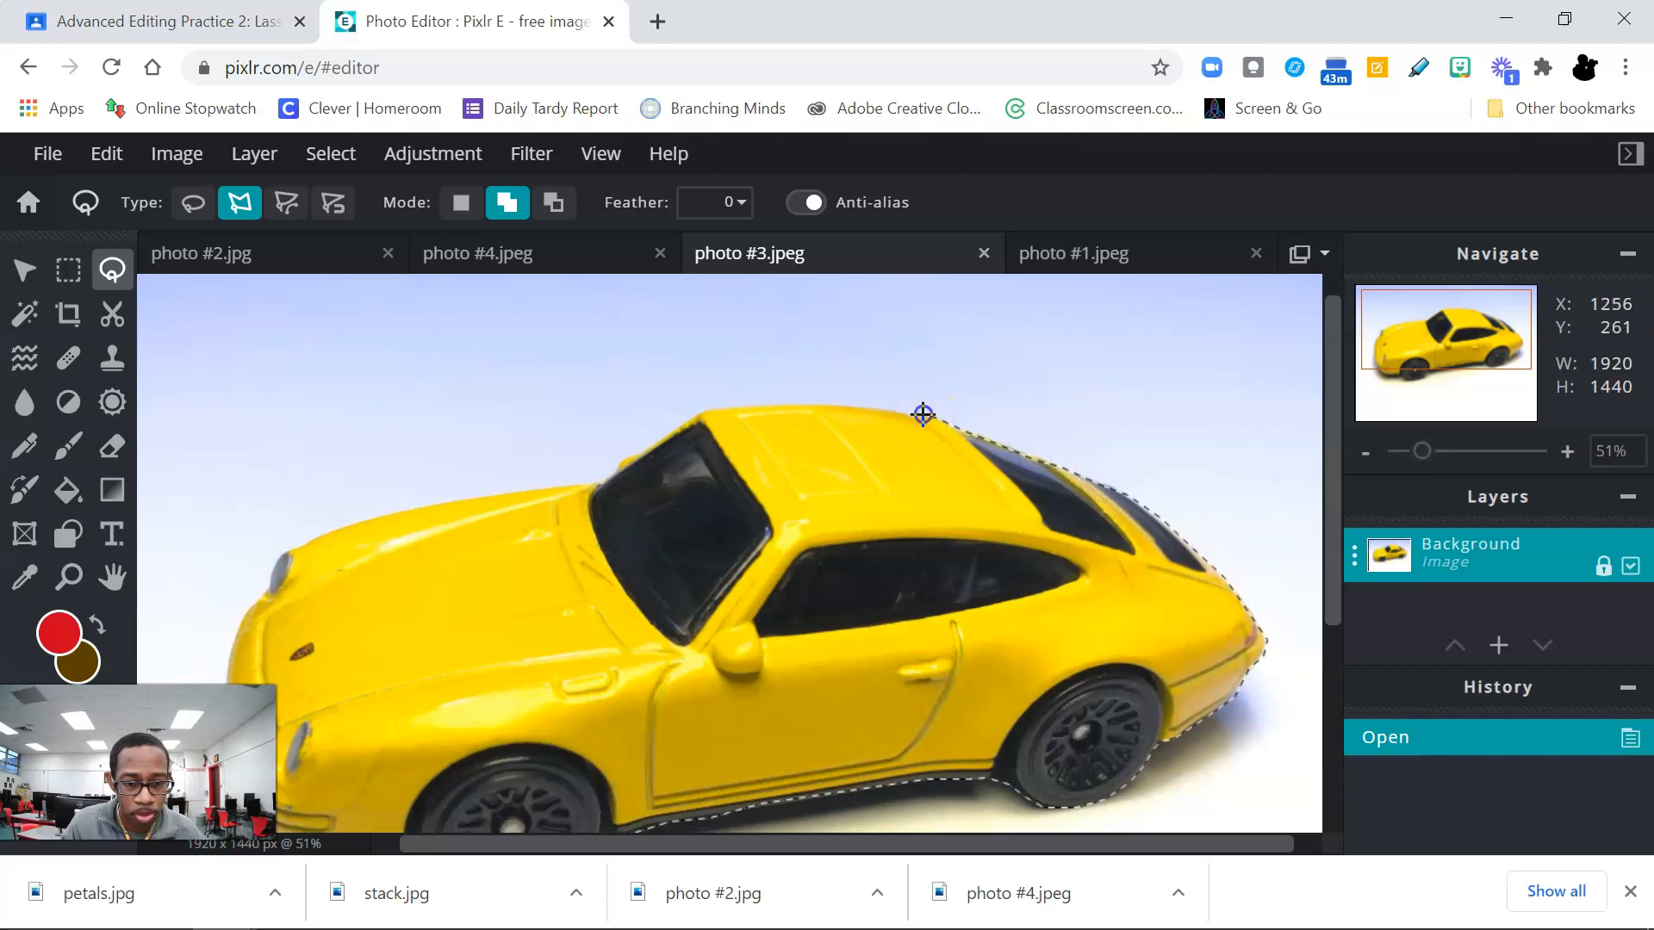
pyautogui.click(840, 405)
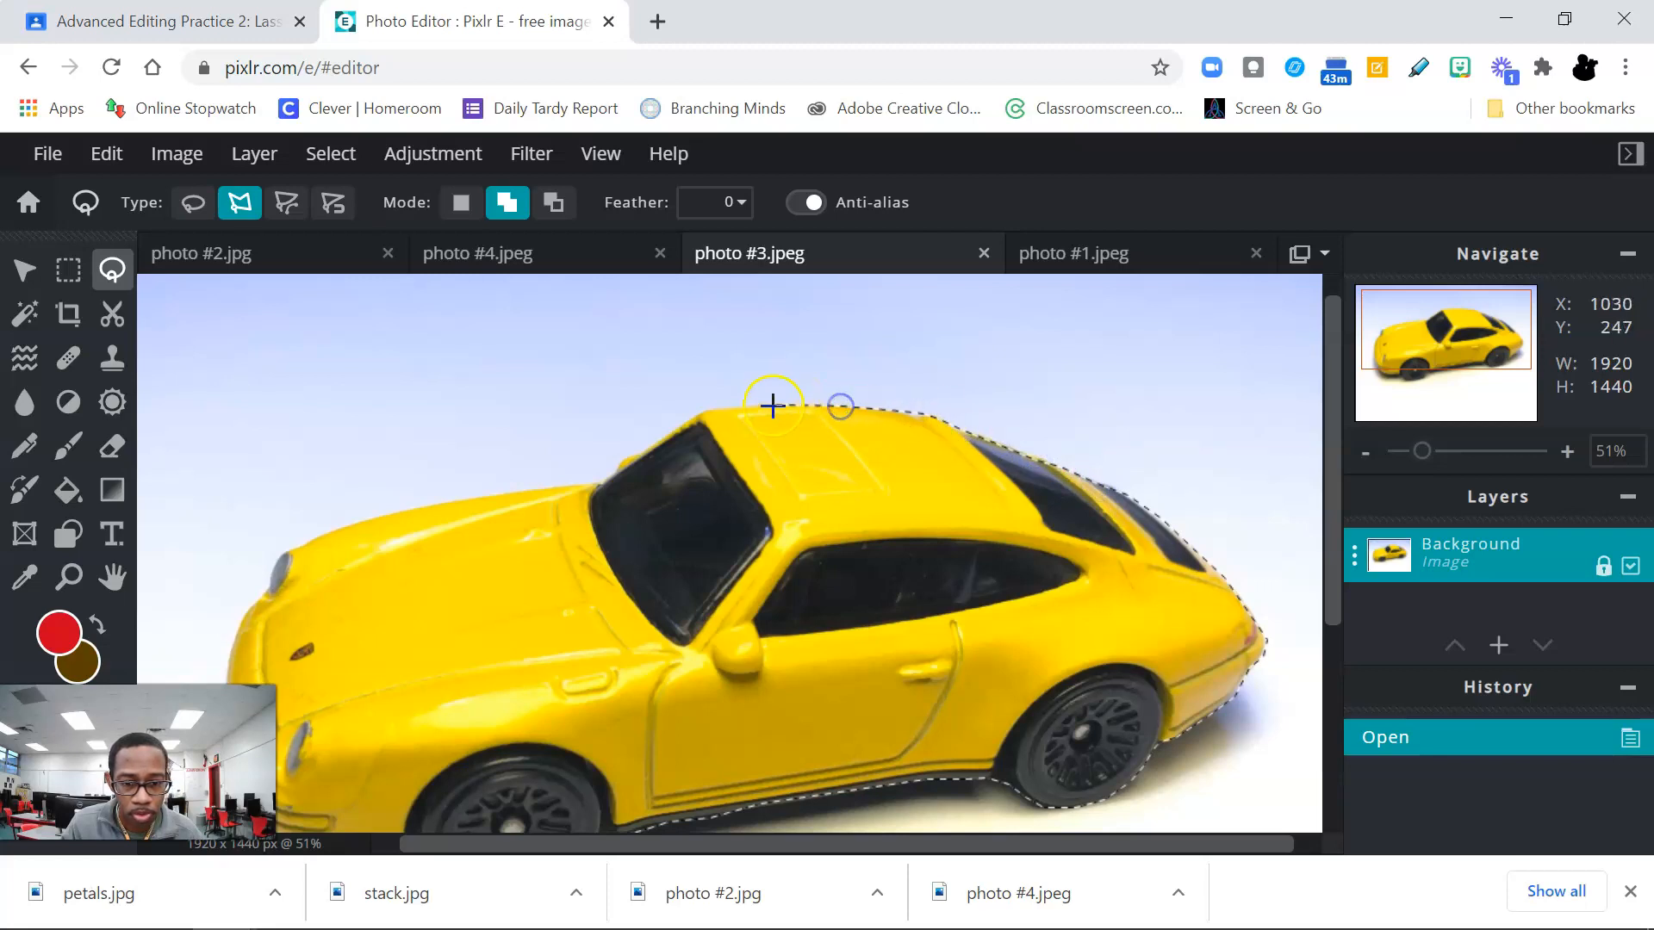
pyautogui.click(739, 409)
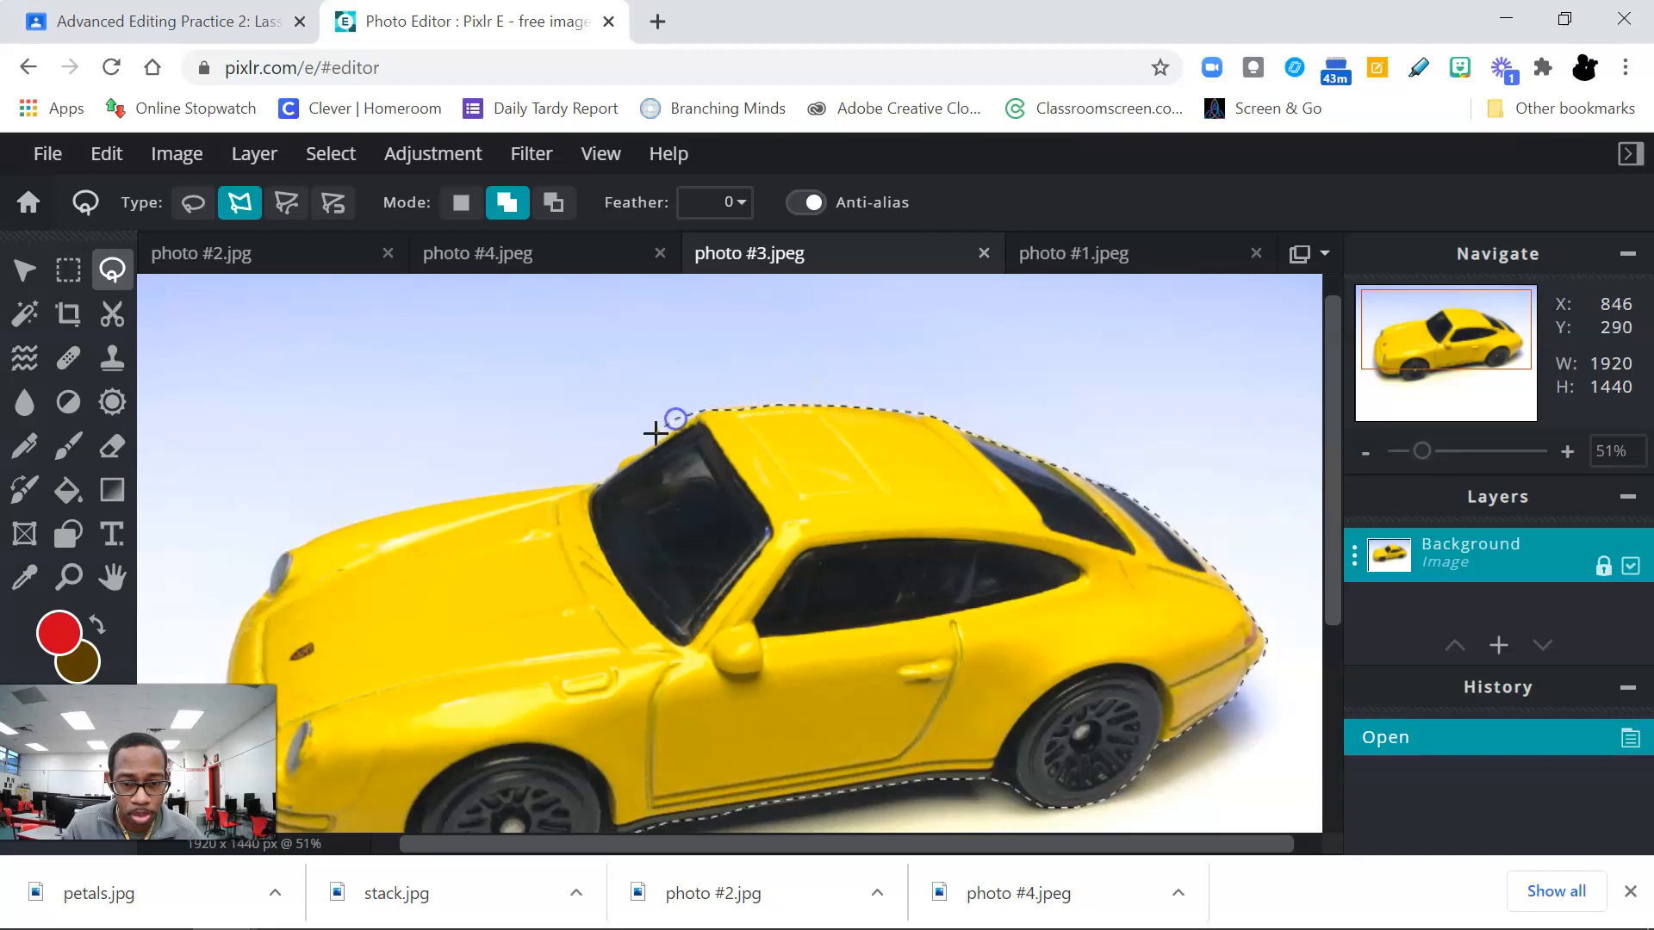
pyautogui.click(605, 470)
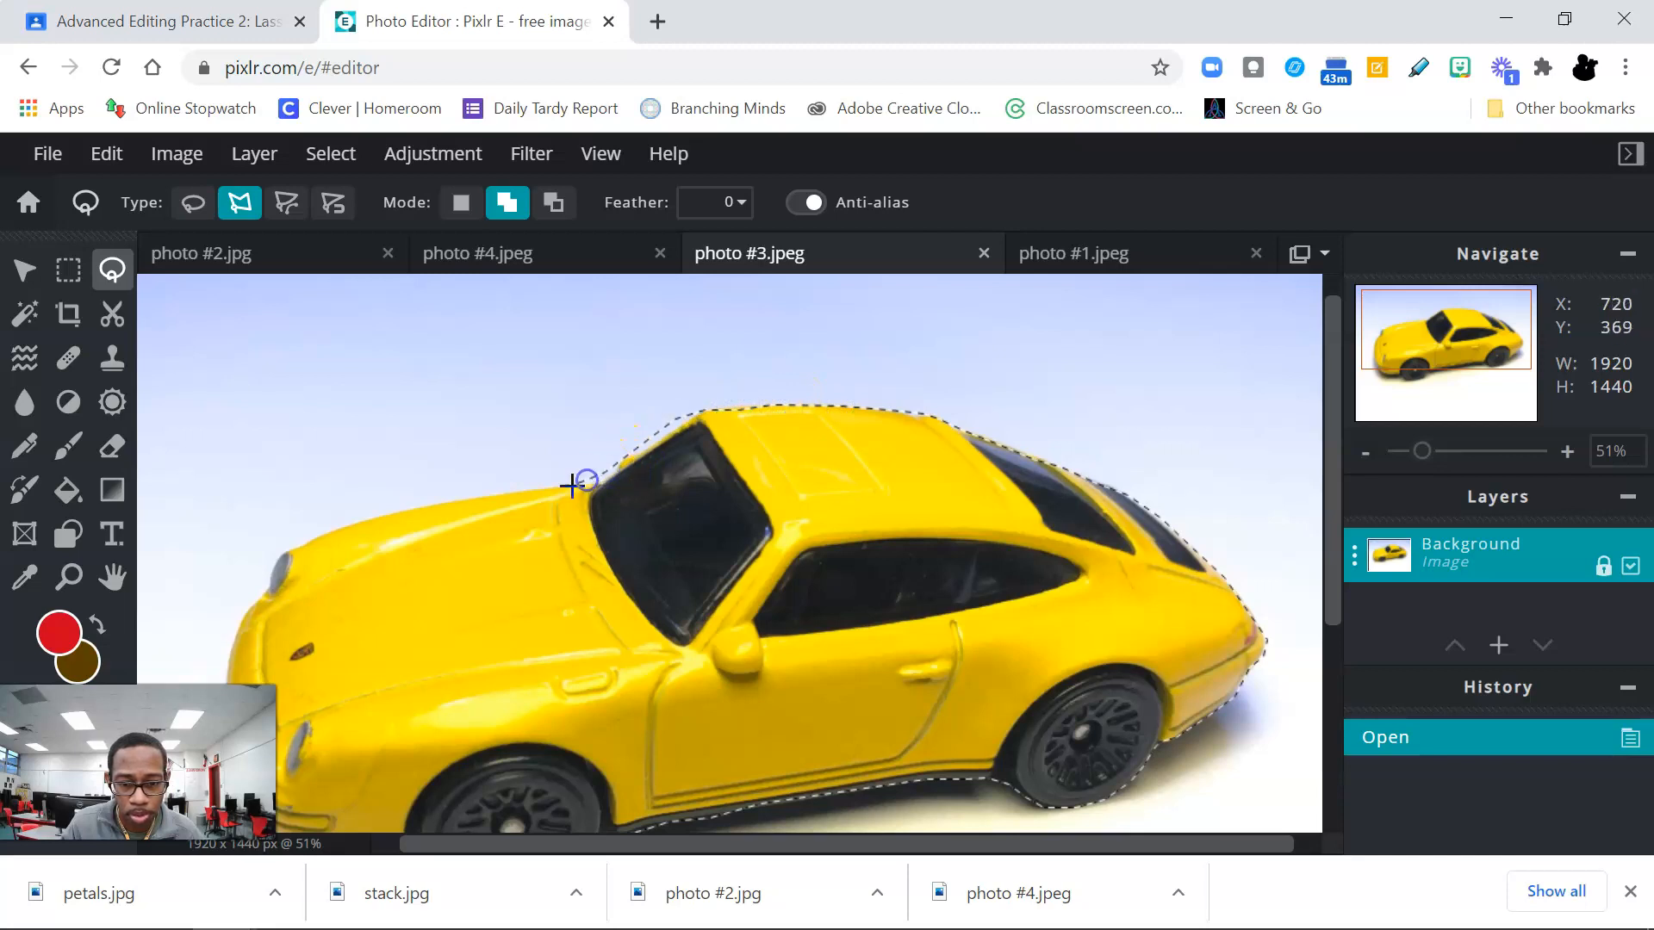
pyautogui.click(452, 507)
pyautogui.click(312, 537)
pyautogui.click(276, 552)
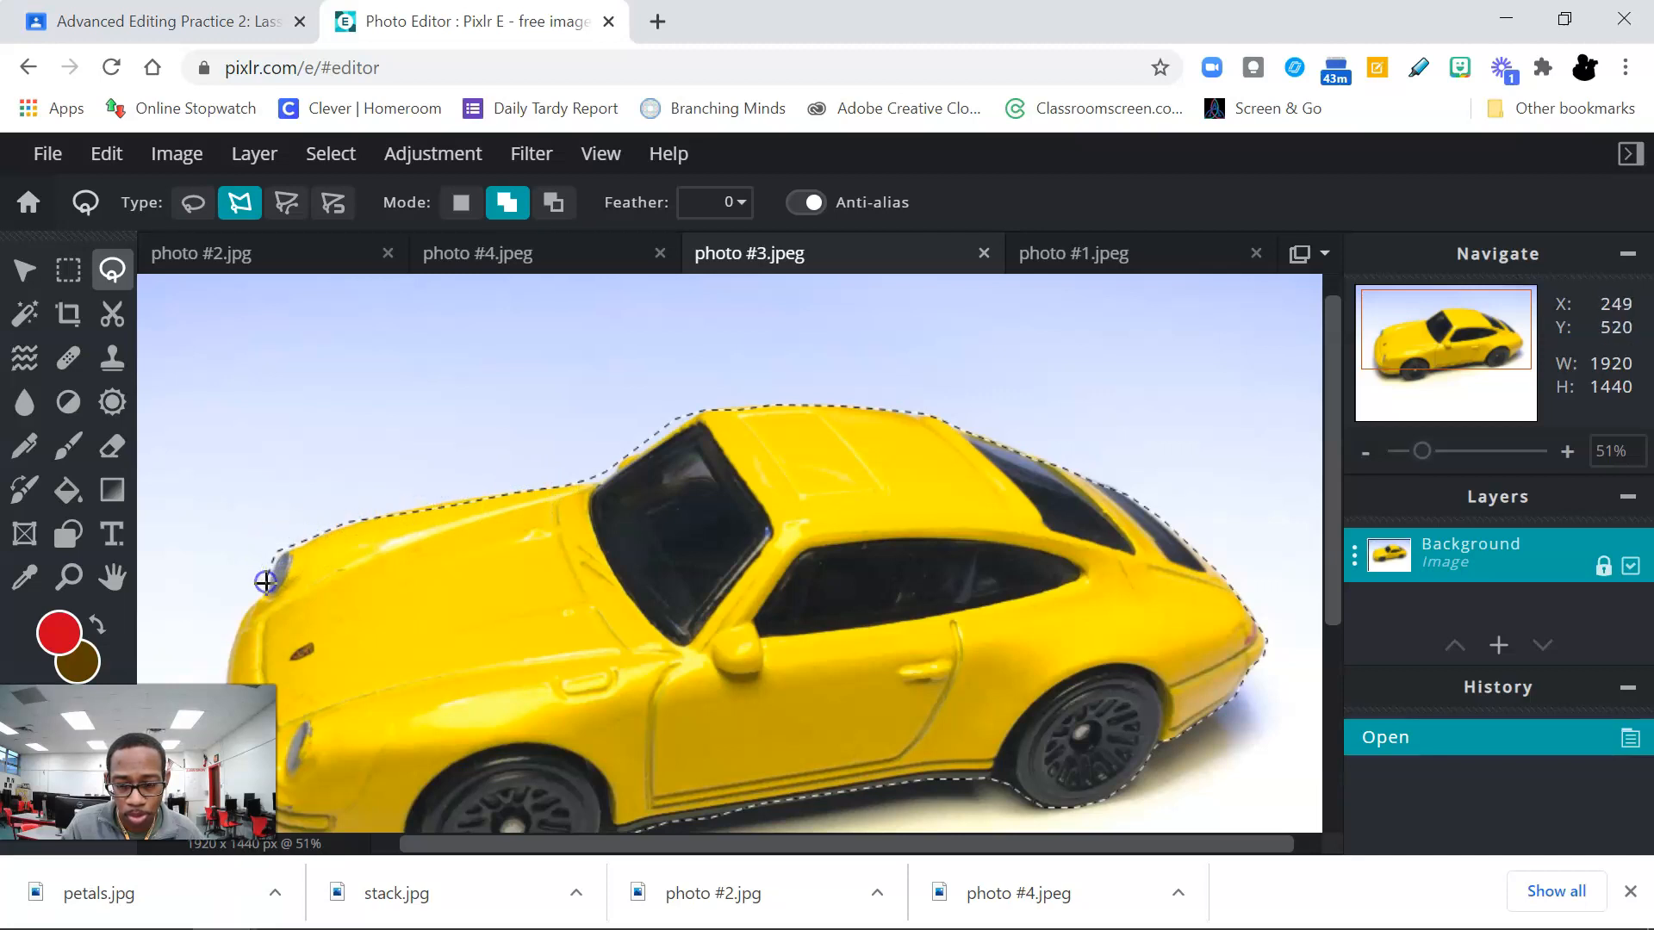
# Step: Trace the car's front end down from the far headlight to the front bumper and close the lasso selection
pyautogui.moveTo(1324, 555); pyautogui.dragTo(1323, 732)
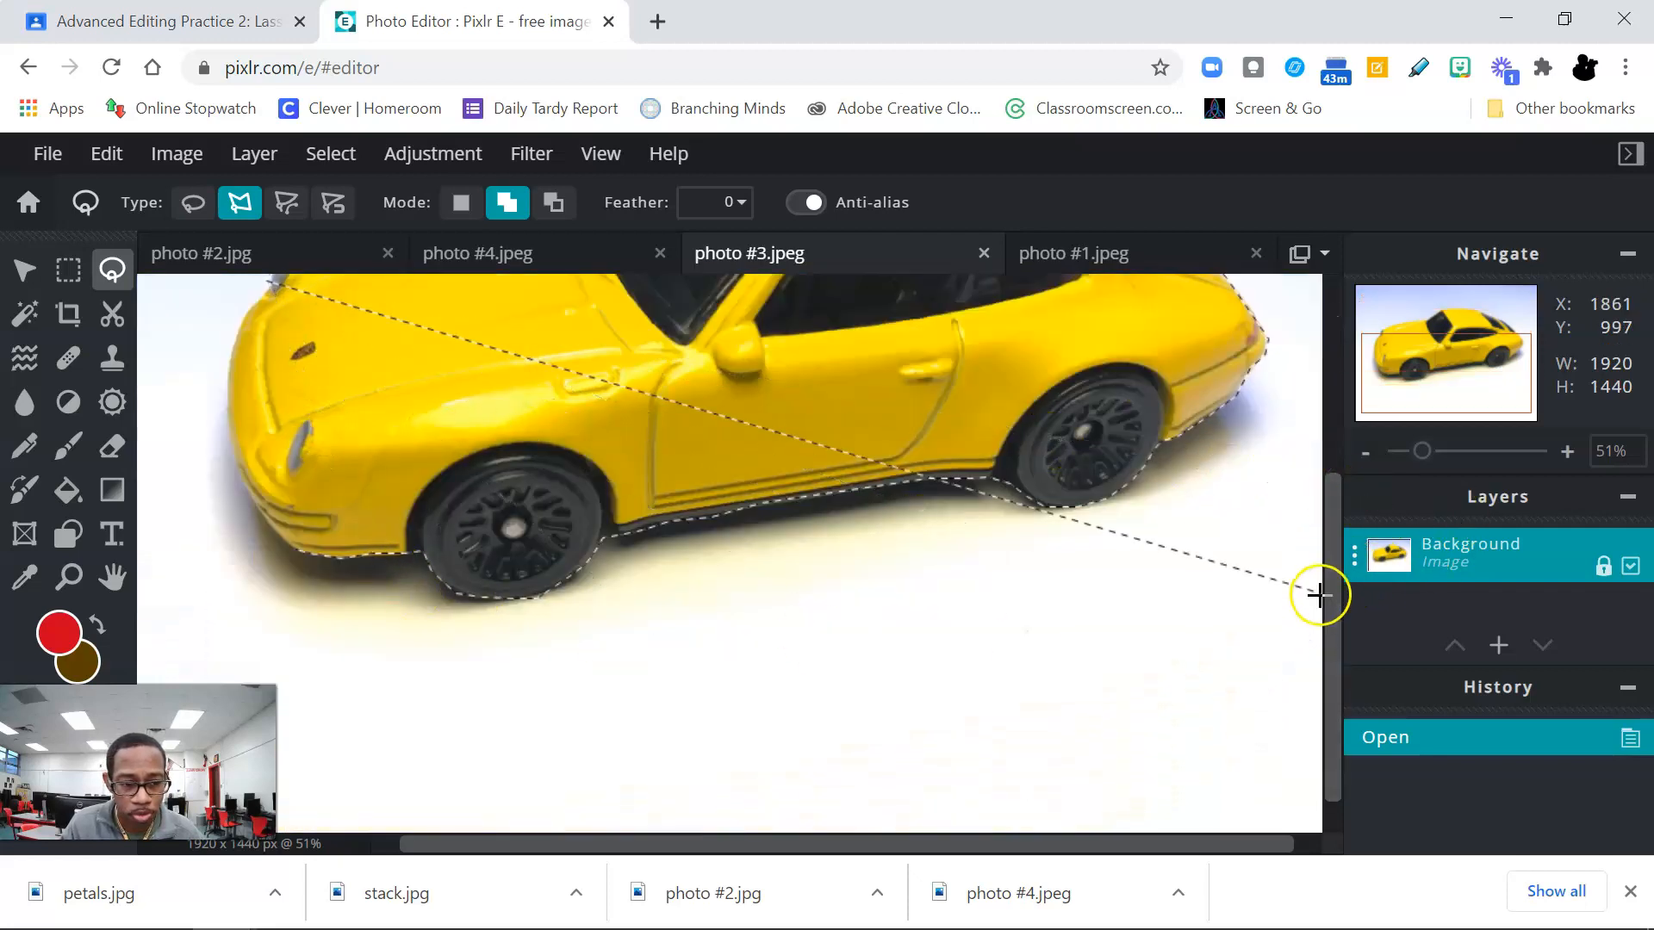
pyautogui.moveTo(1329, 592); pyautogui.dragTo(1330, 518)
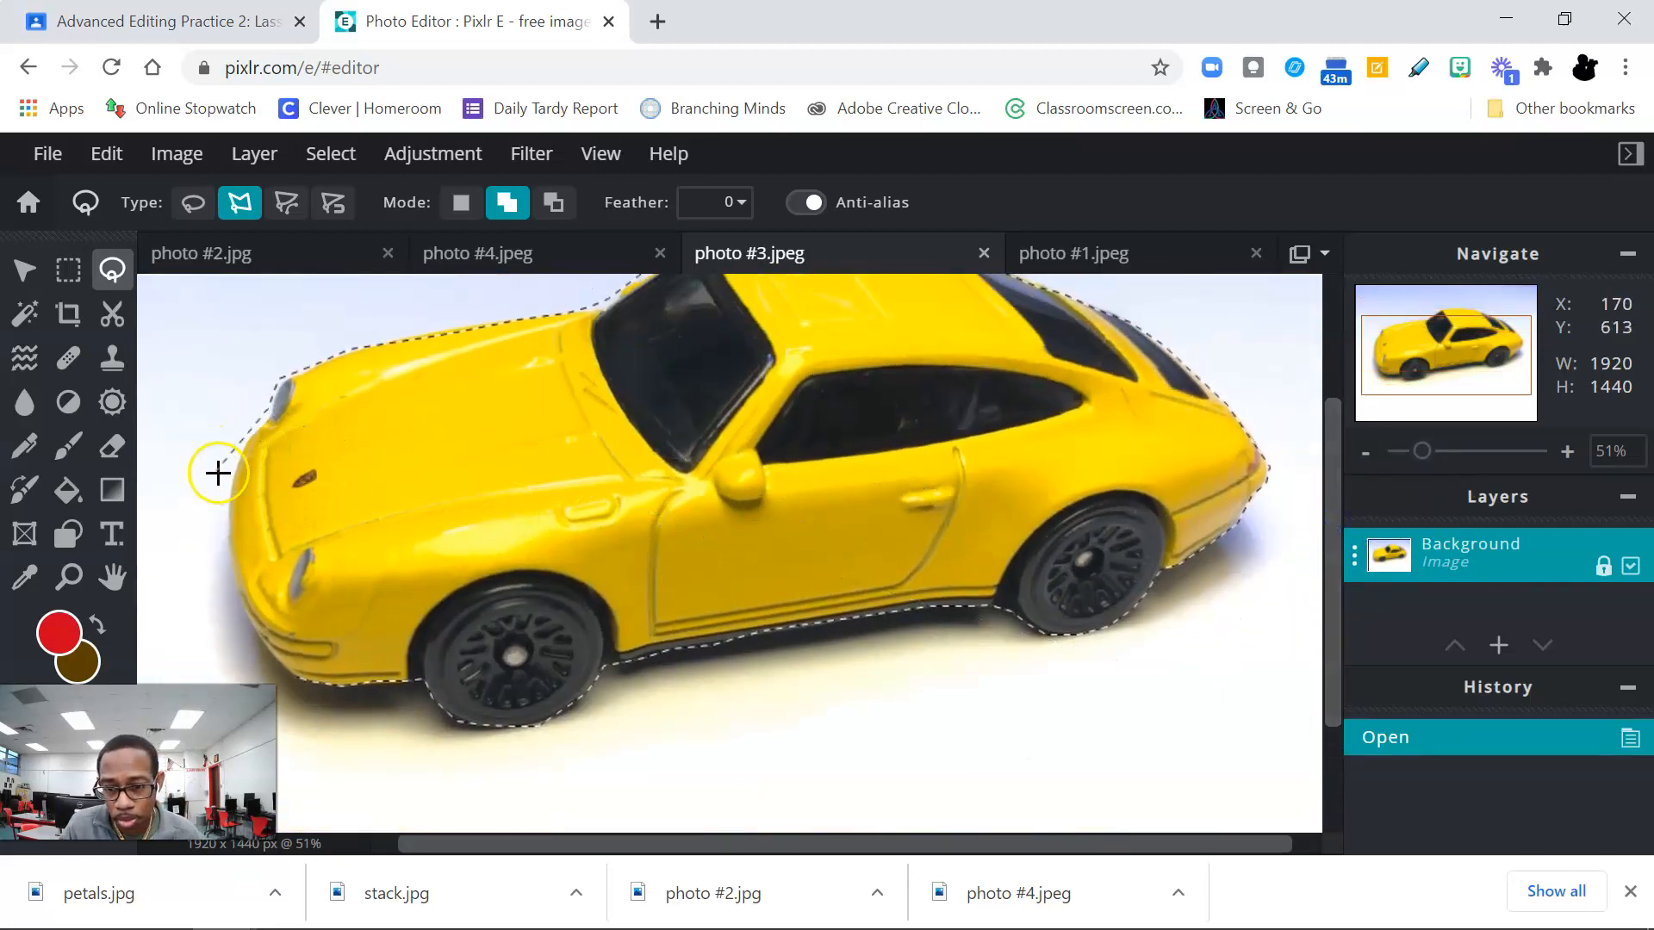
pyautogui.click(252, 444)
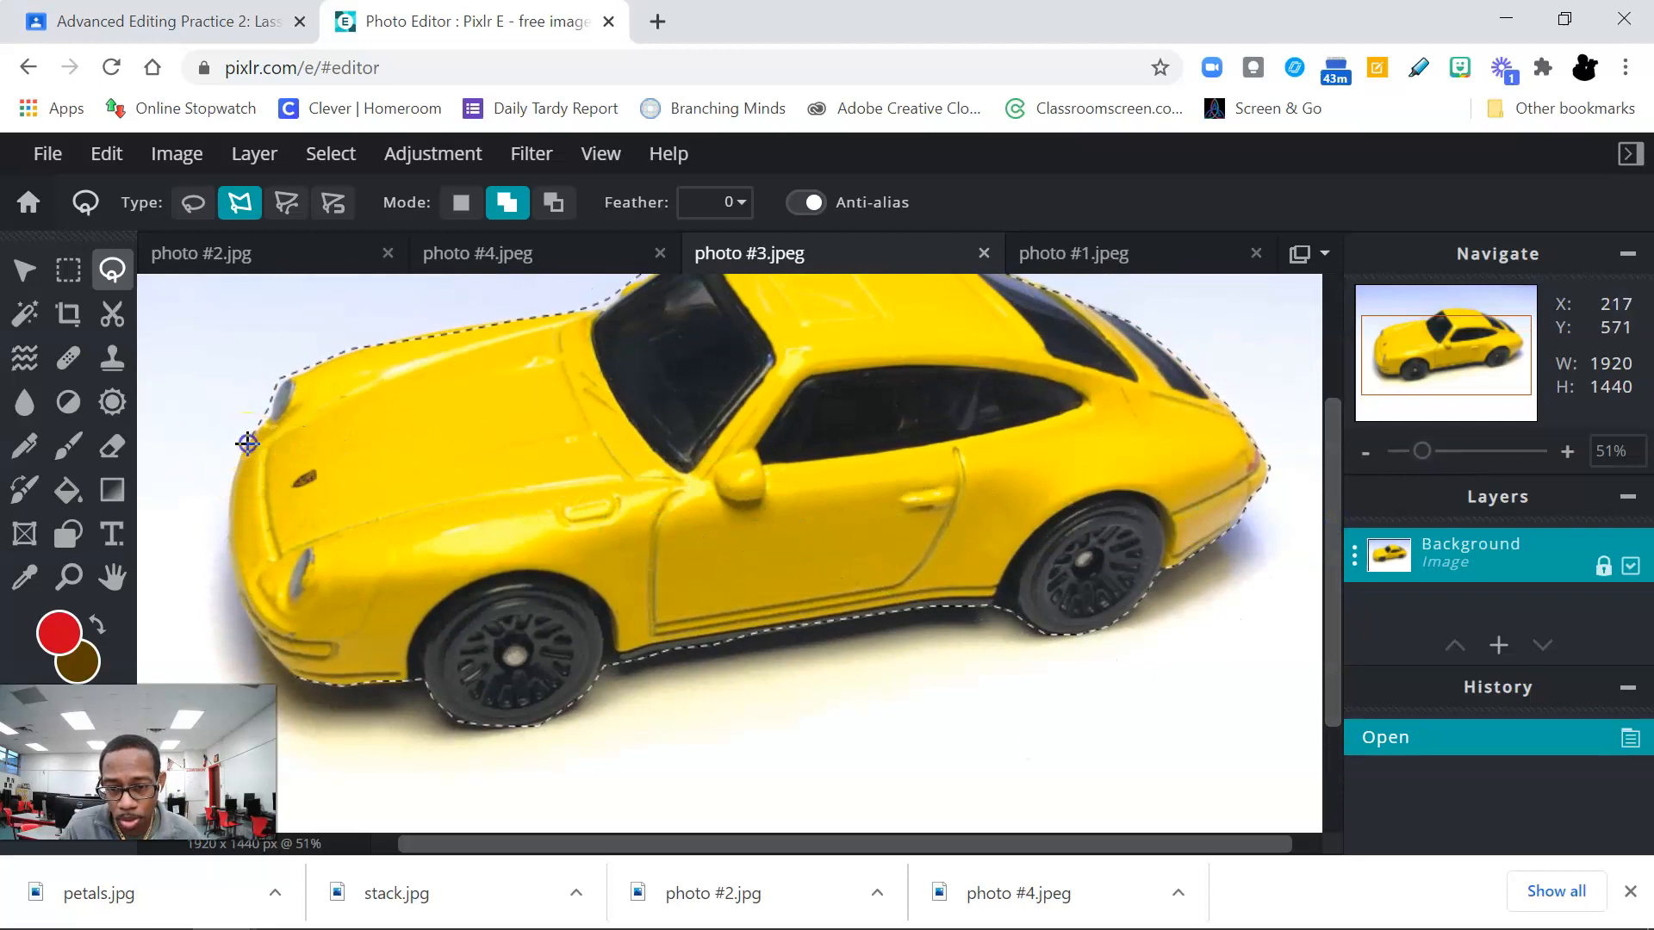
pyautogui.click(229, 475)
pyautogui.click(230, 536)
pyautogui.click(238, 593)
pyautogui.click(267, 645)
pyautogui.click(269, 646)
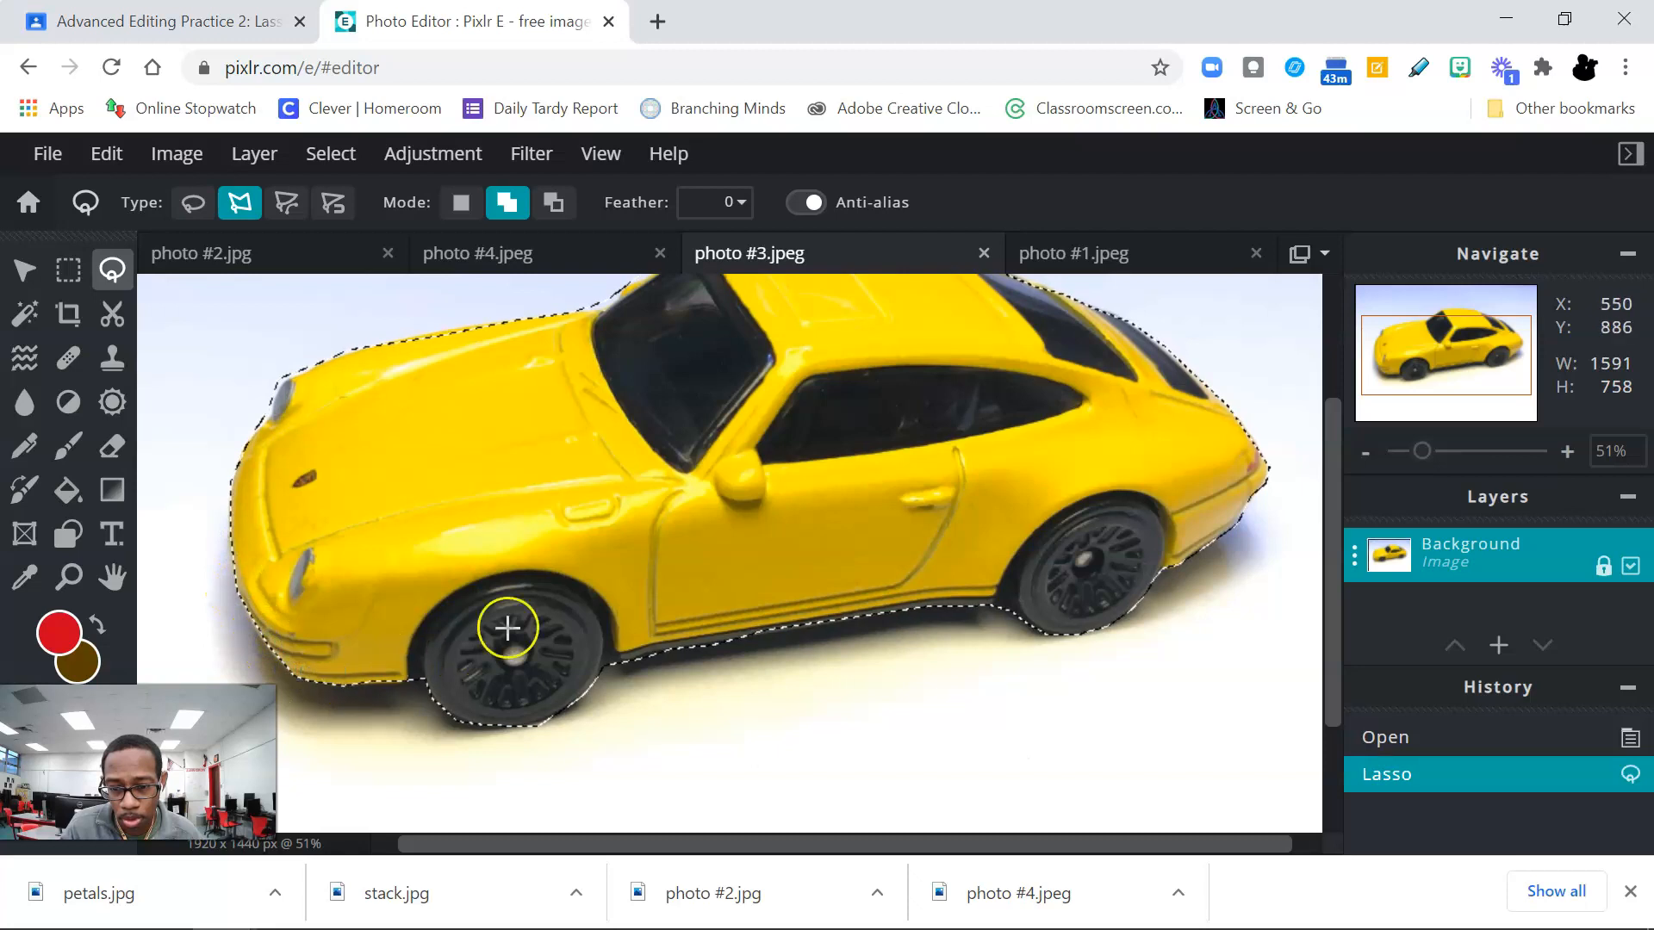
# Step: With the lasso removing from the selection, cut away the strip of background along the upper edge of the windshield
pyautogui.moveTo(1331, 641); pyautogui.dragTo(1327, 507)
pyautogui.scroll(3, 693, 532)
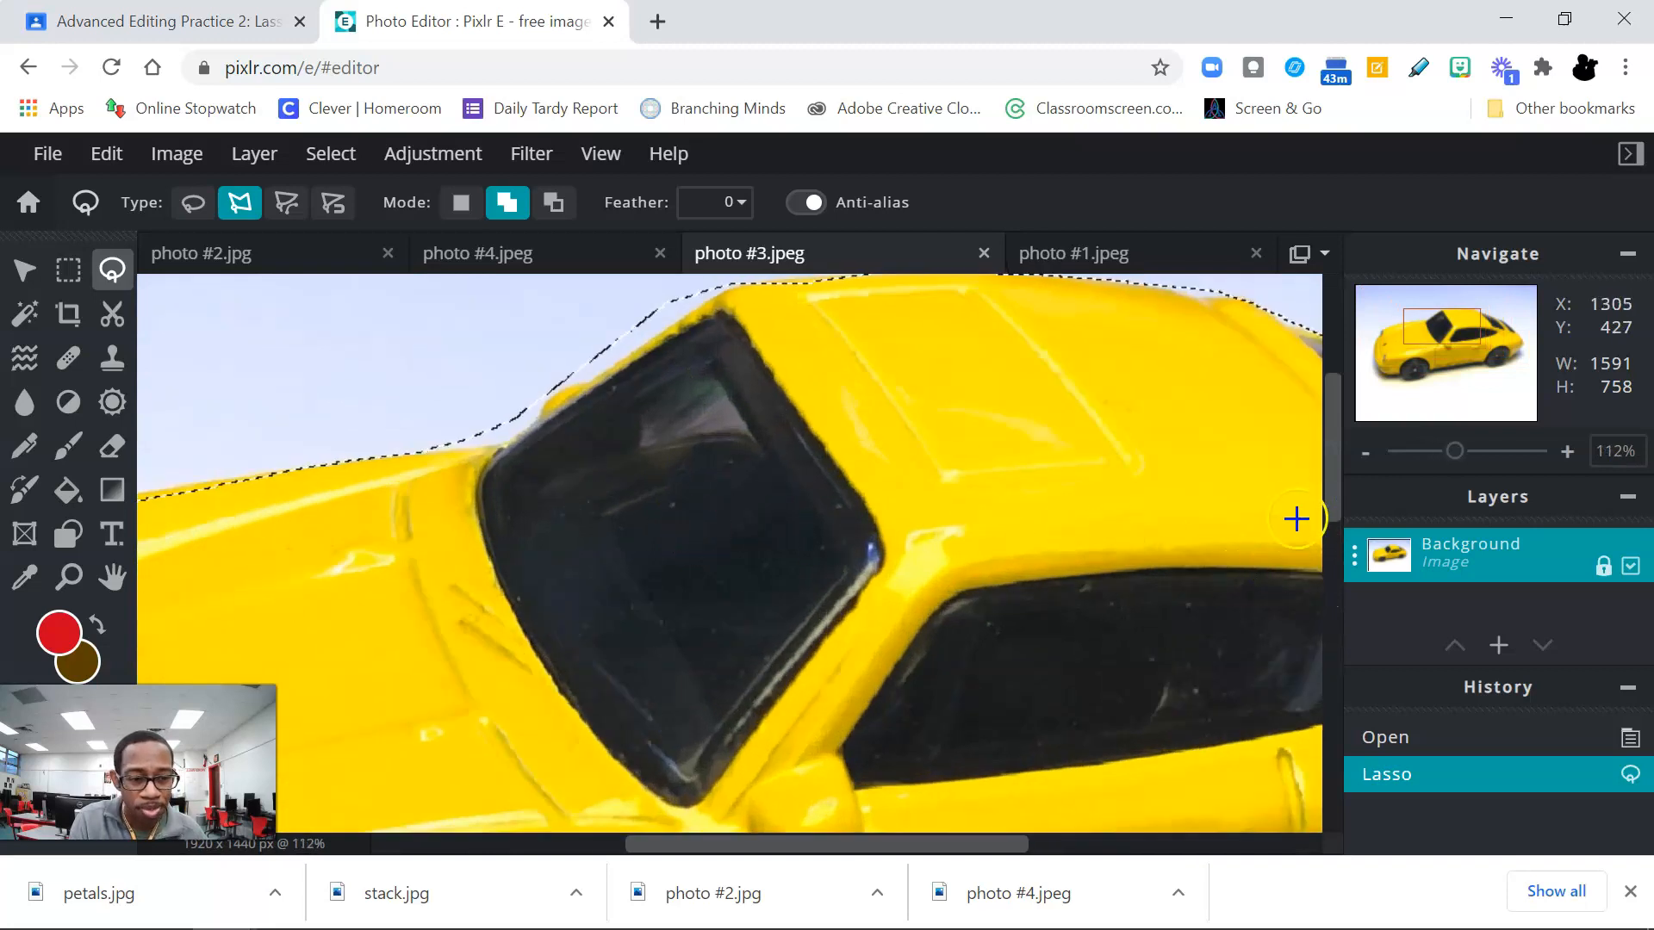
pyautogui.moveTo(1335, 473); pyautogui.dragTo(1327, 418)
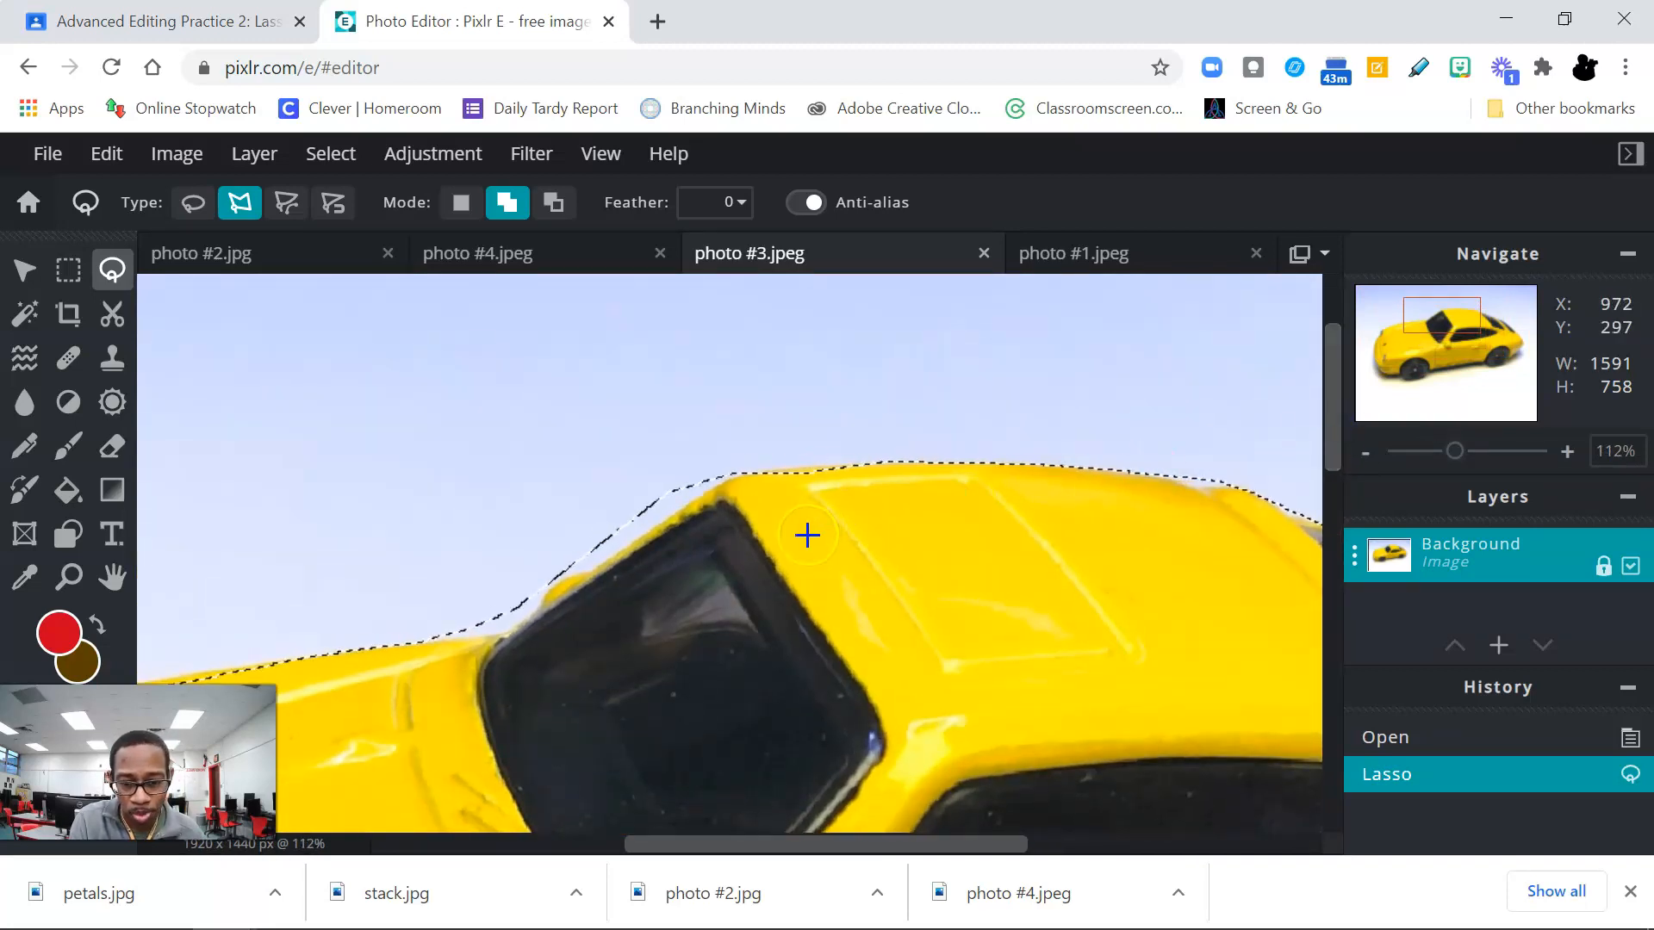
pyautogui.click(552, 207)
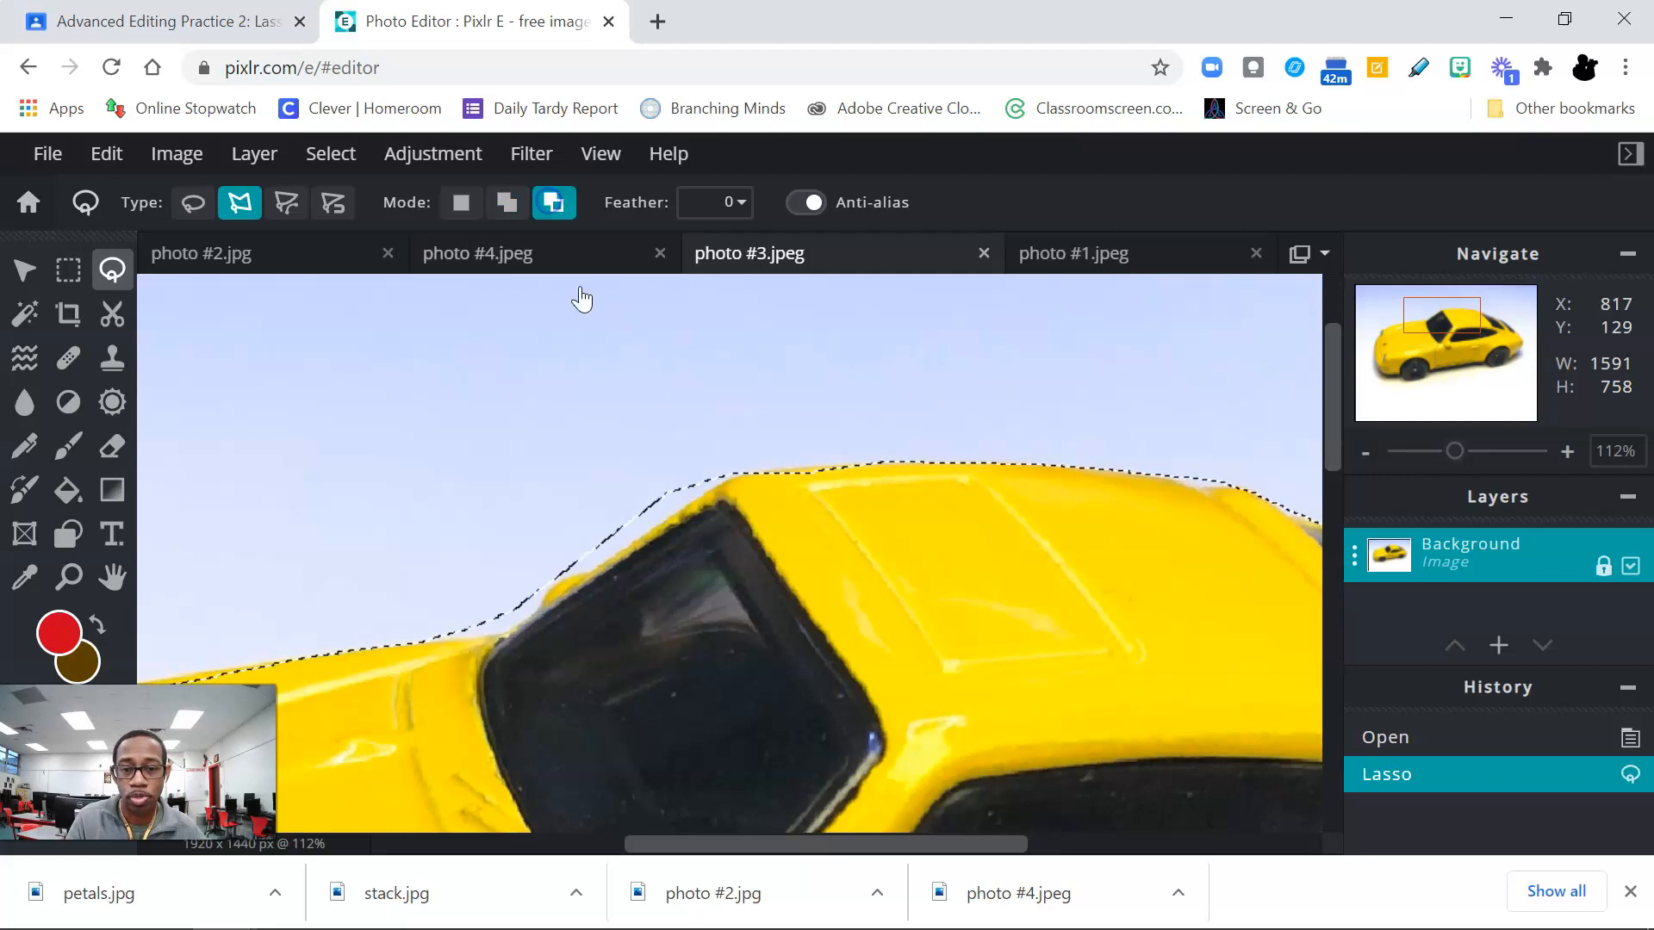
pyautogui.click(757, 452)
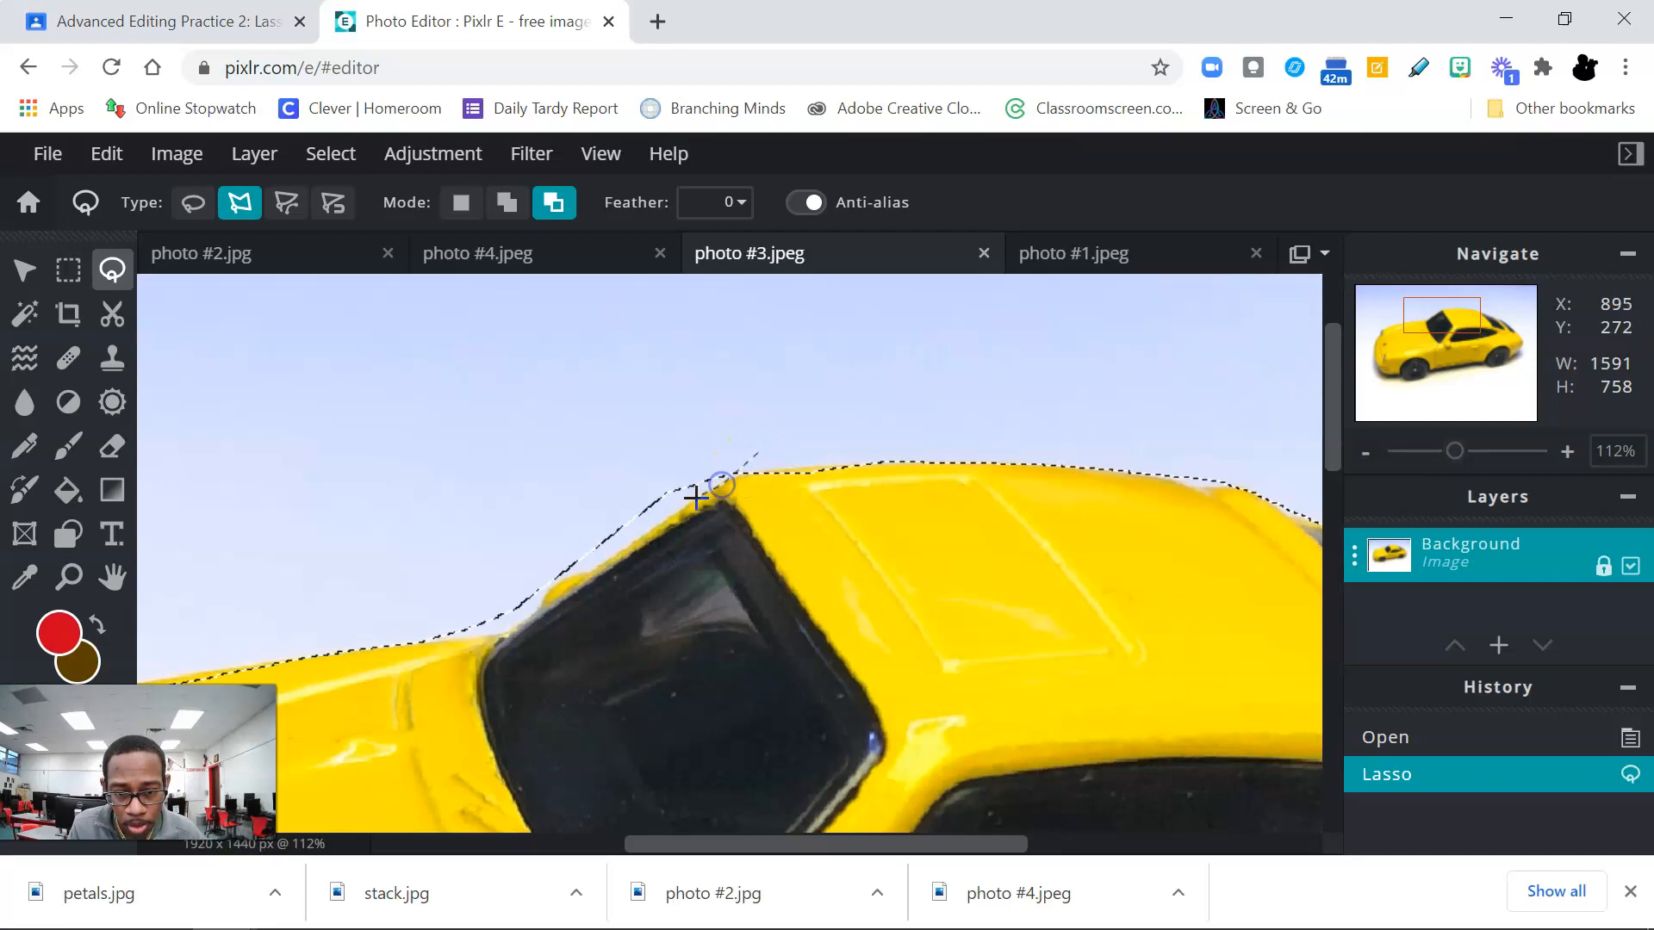
pyautogui.click(599, 558)
pyautogui.click(555, 566)
pyautogui.doubleClick(653, 411)
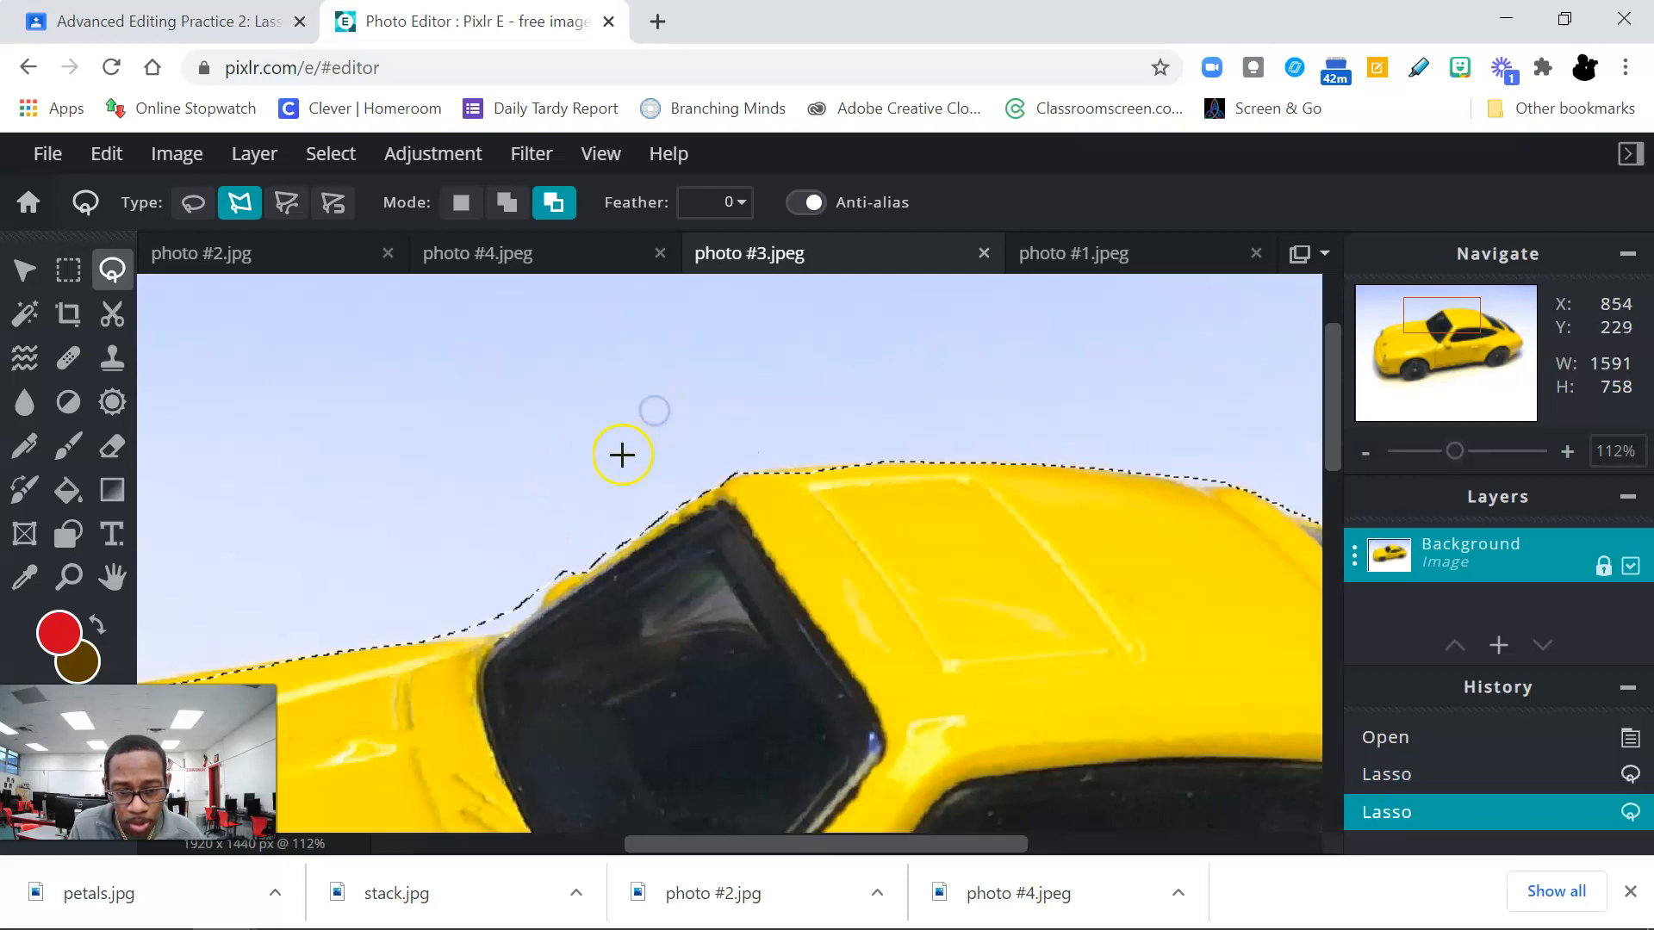
# Step: Remove the background between the far side mirror and the hood from the car selection
pyautogui.click(587, 564)
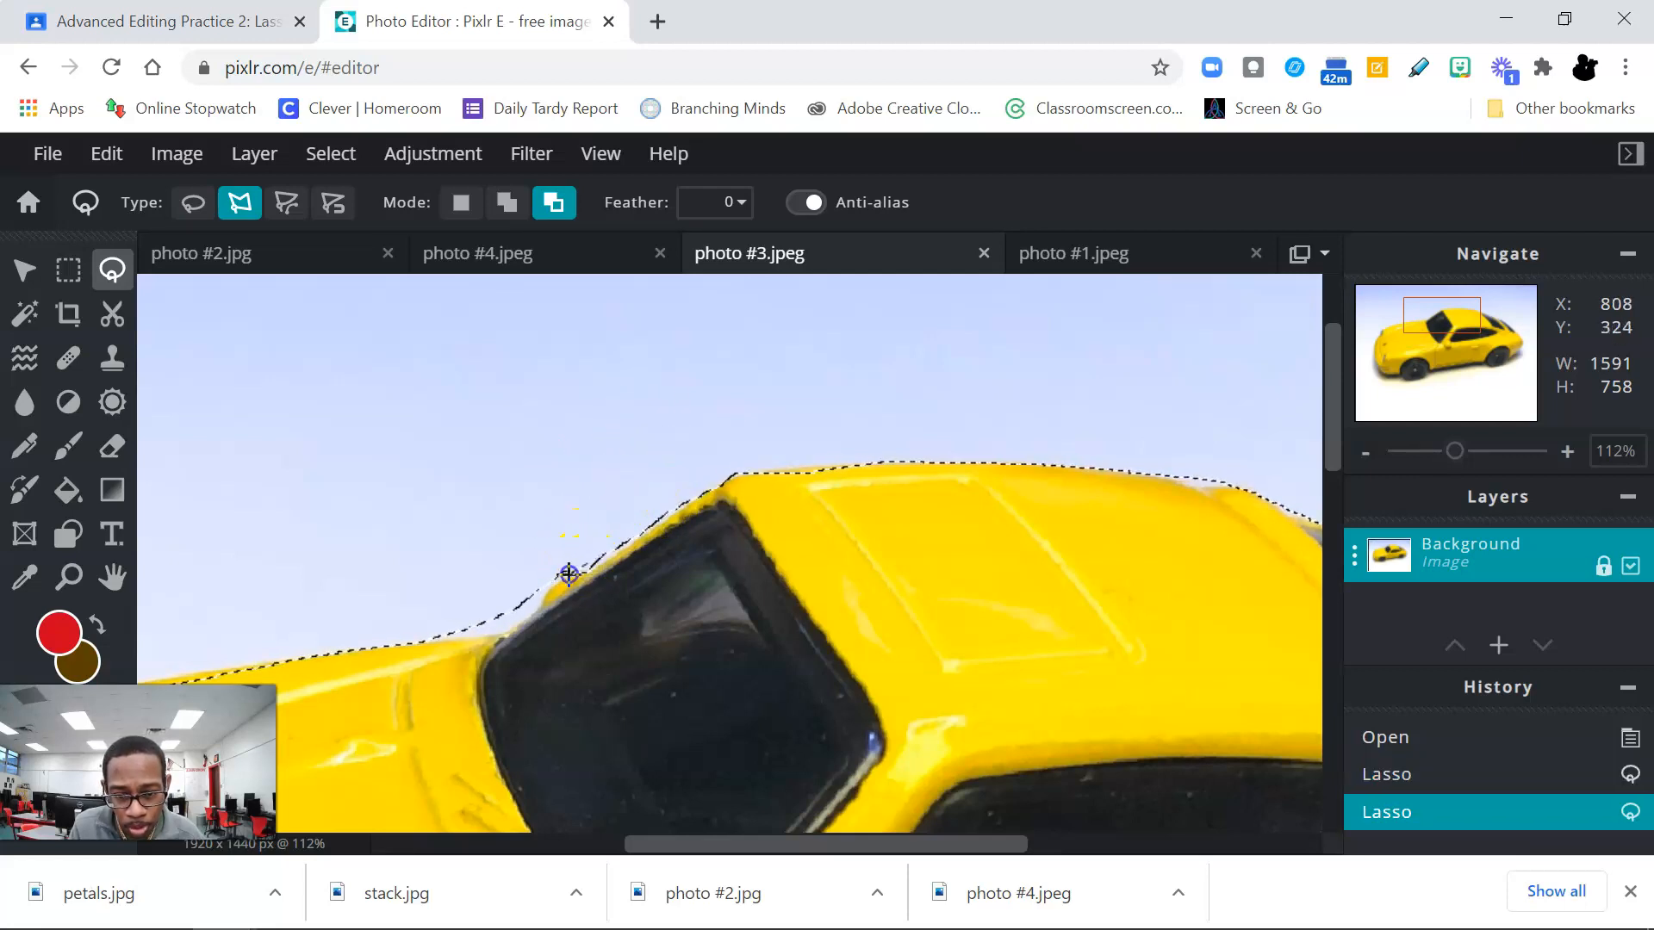
pyautogui.click(539, 599)
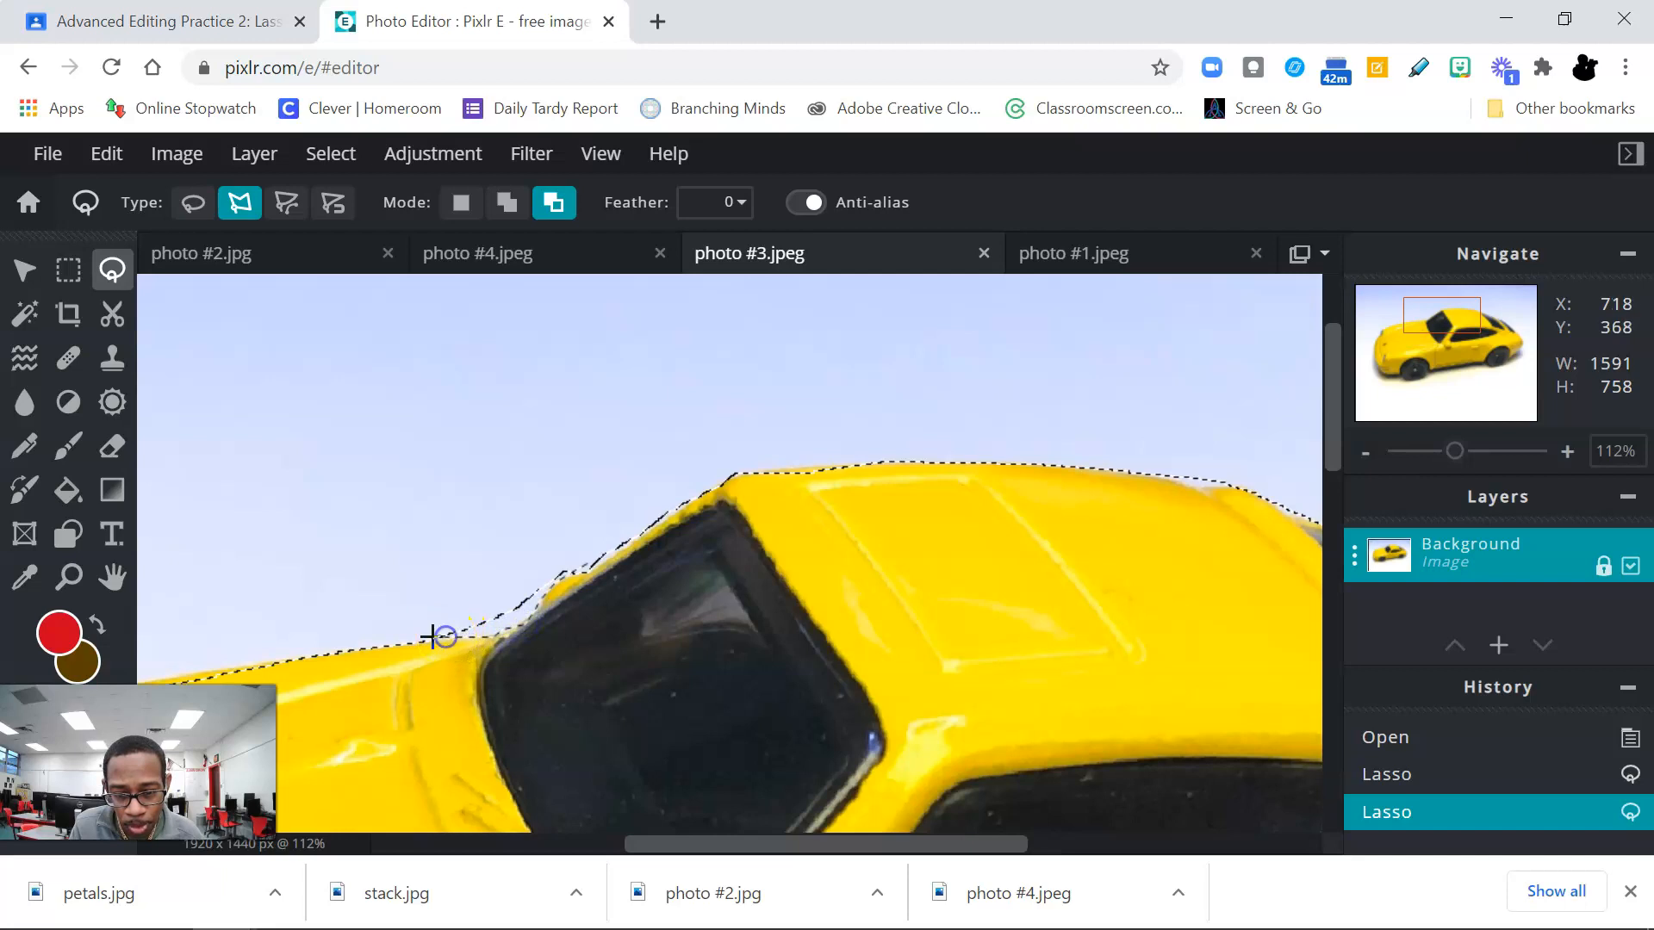
pyautogui.click(410, 600)
pyautogui.click(425, 525)
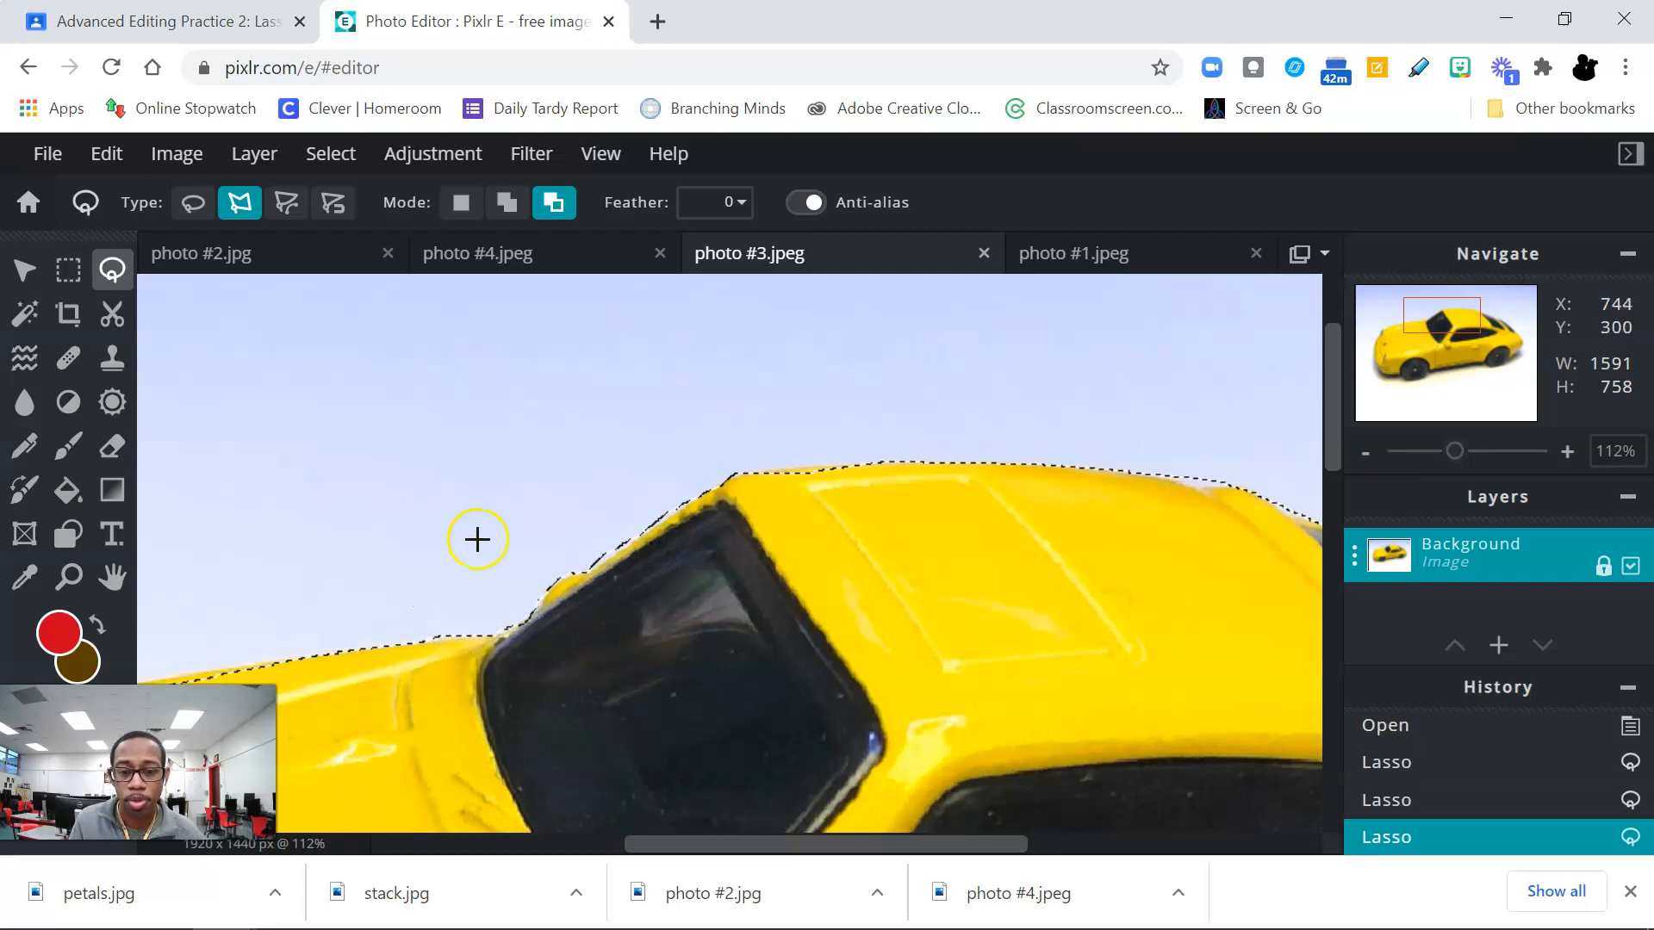
pyautogui.click(631, 518)
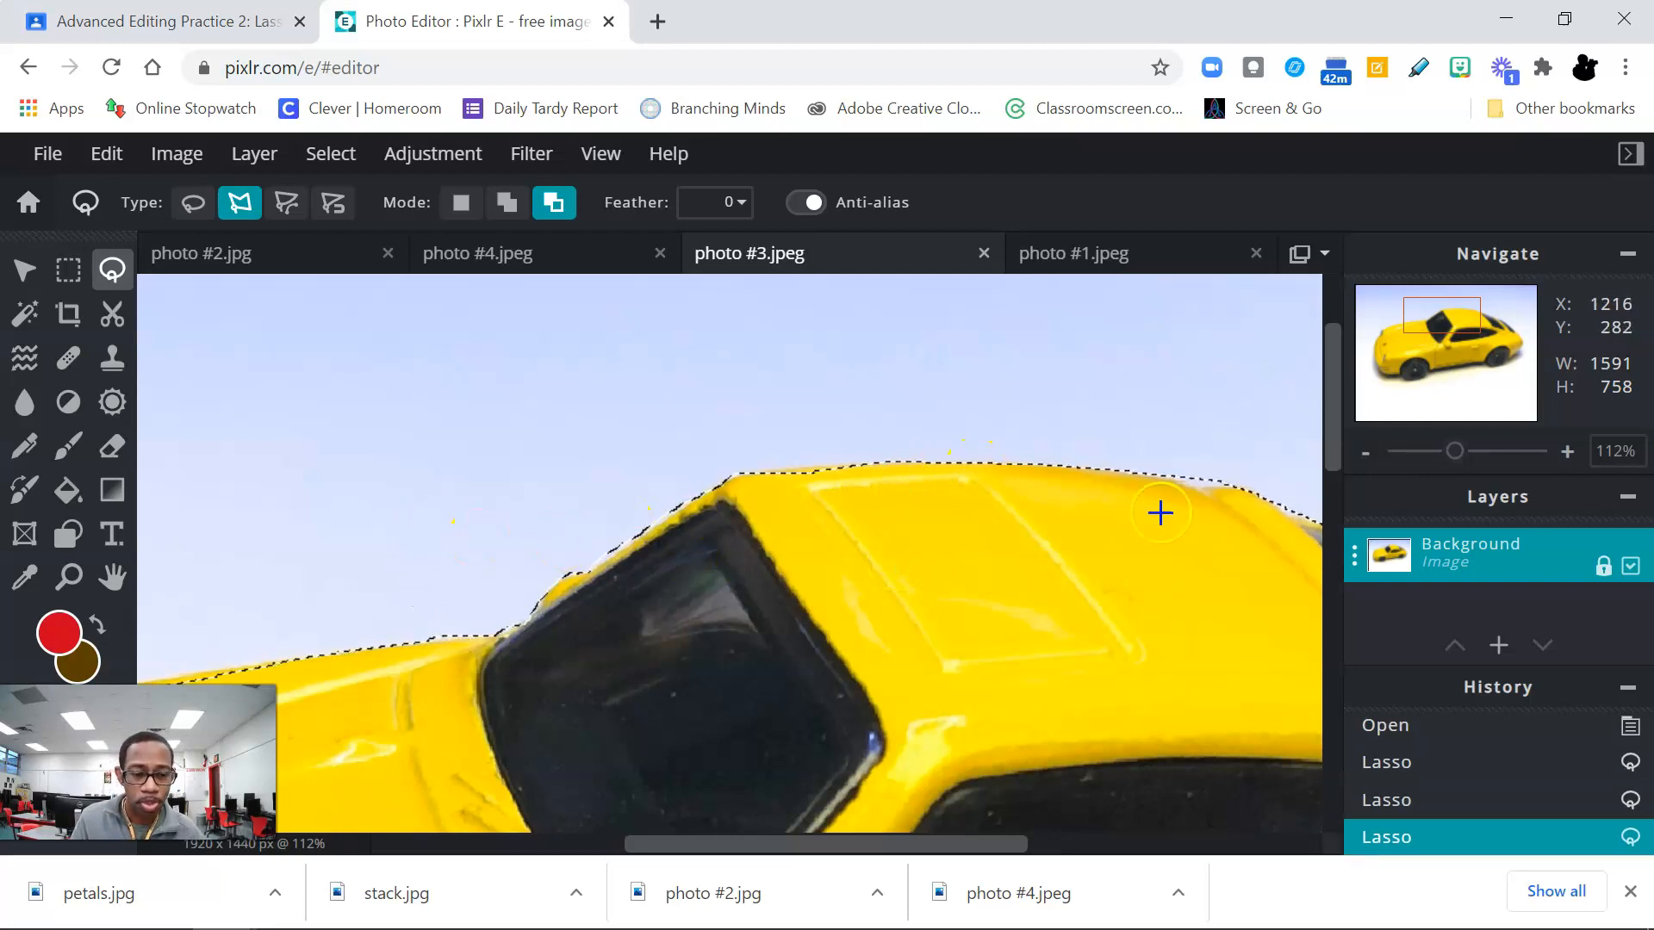
# Step: Trim the sliver of background above the rear of the roof out of the car selection
pyautogui.moveTo(947, 849); pyautogui.dragTo(1073, 844)
pyautogui.click(793, 470)
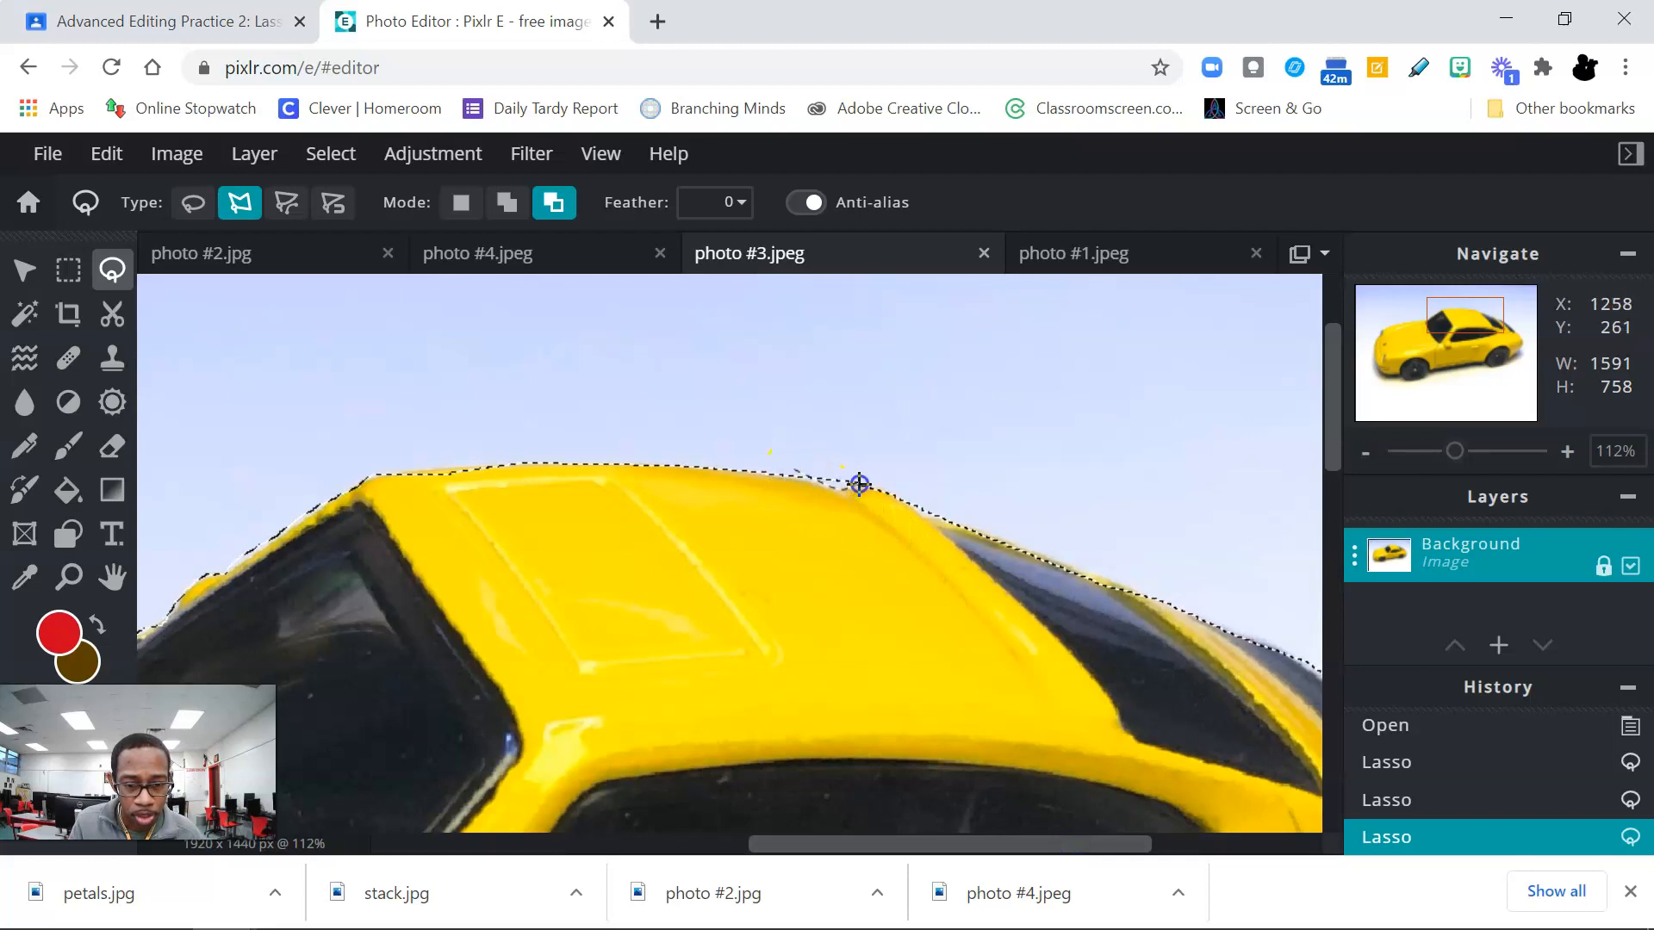
pyautogui.click(1000, 543)
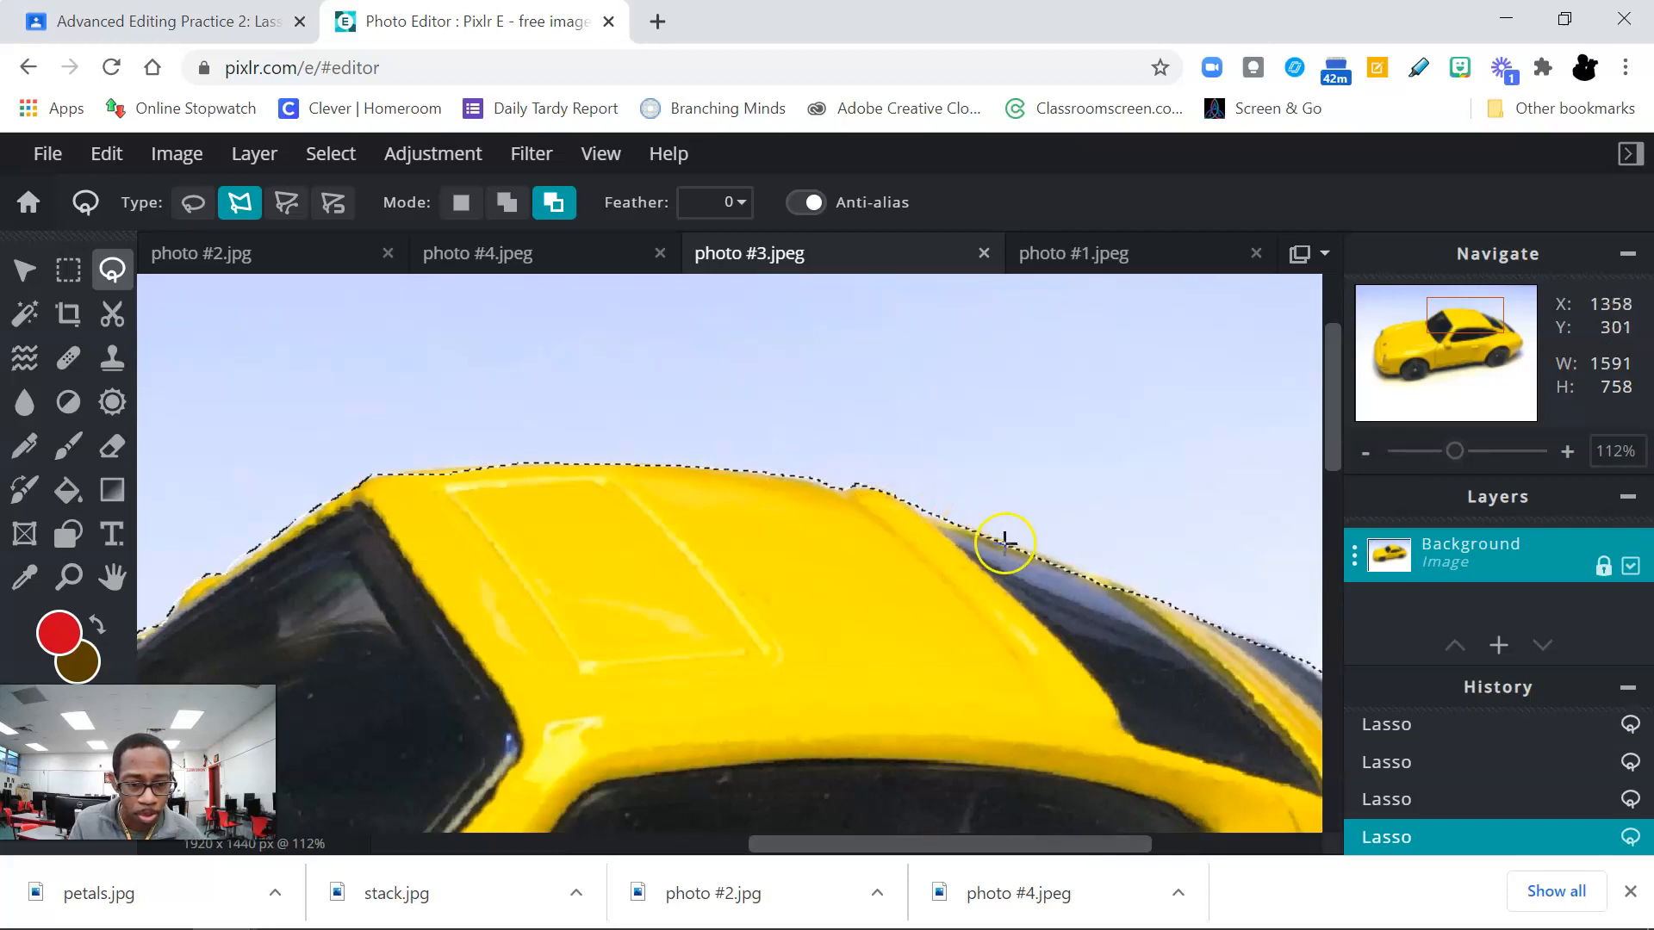
pyautogui.click(1214, 593)
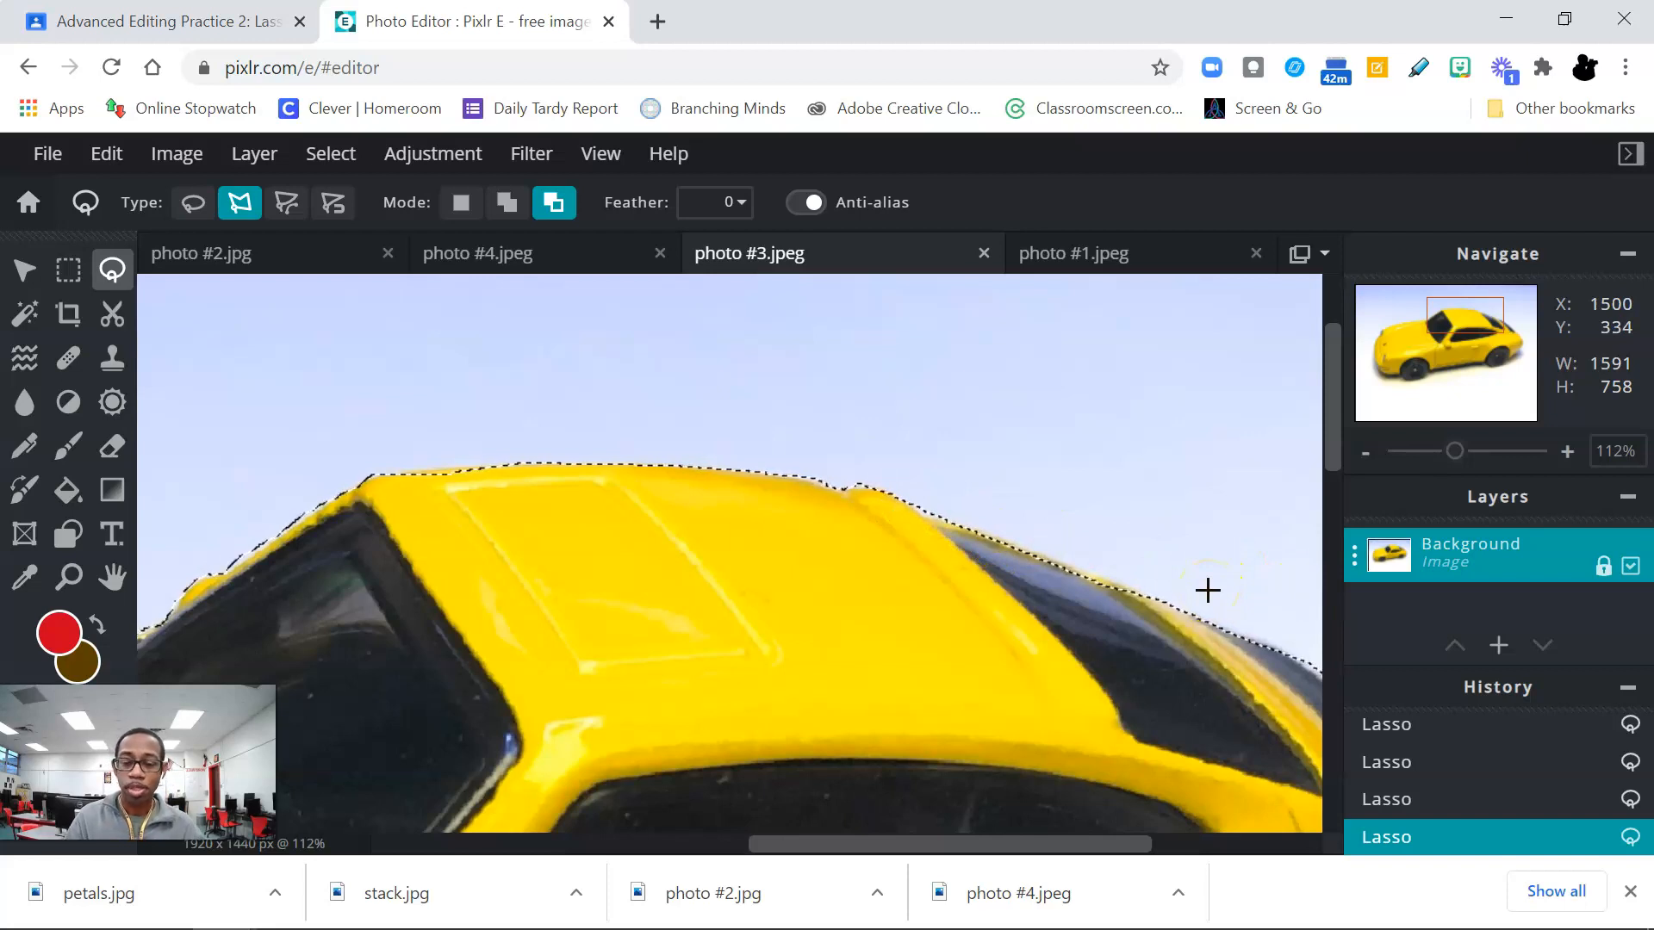
pyautogui.click(1160, 553)
# Step: Cut the selected car out of photo #3.jpeg
pyautogui.scroll(-5, 1160, 552)
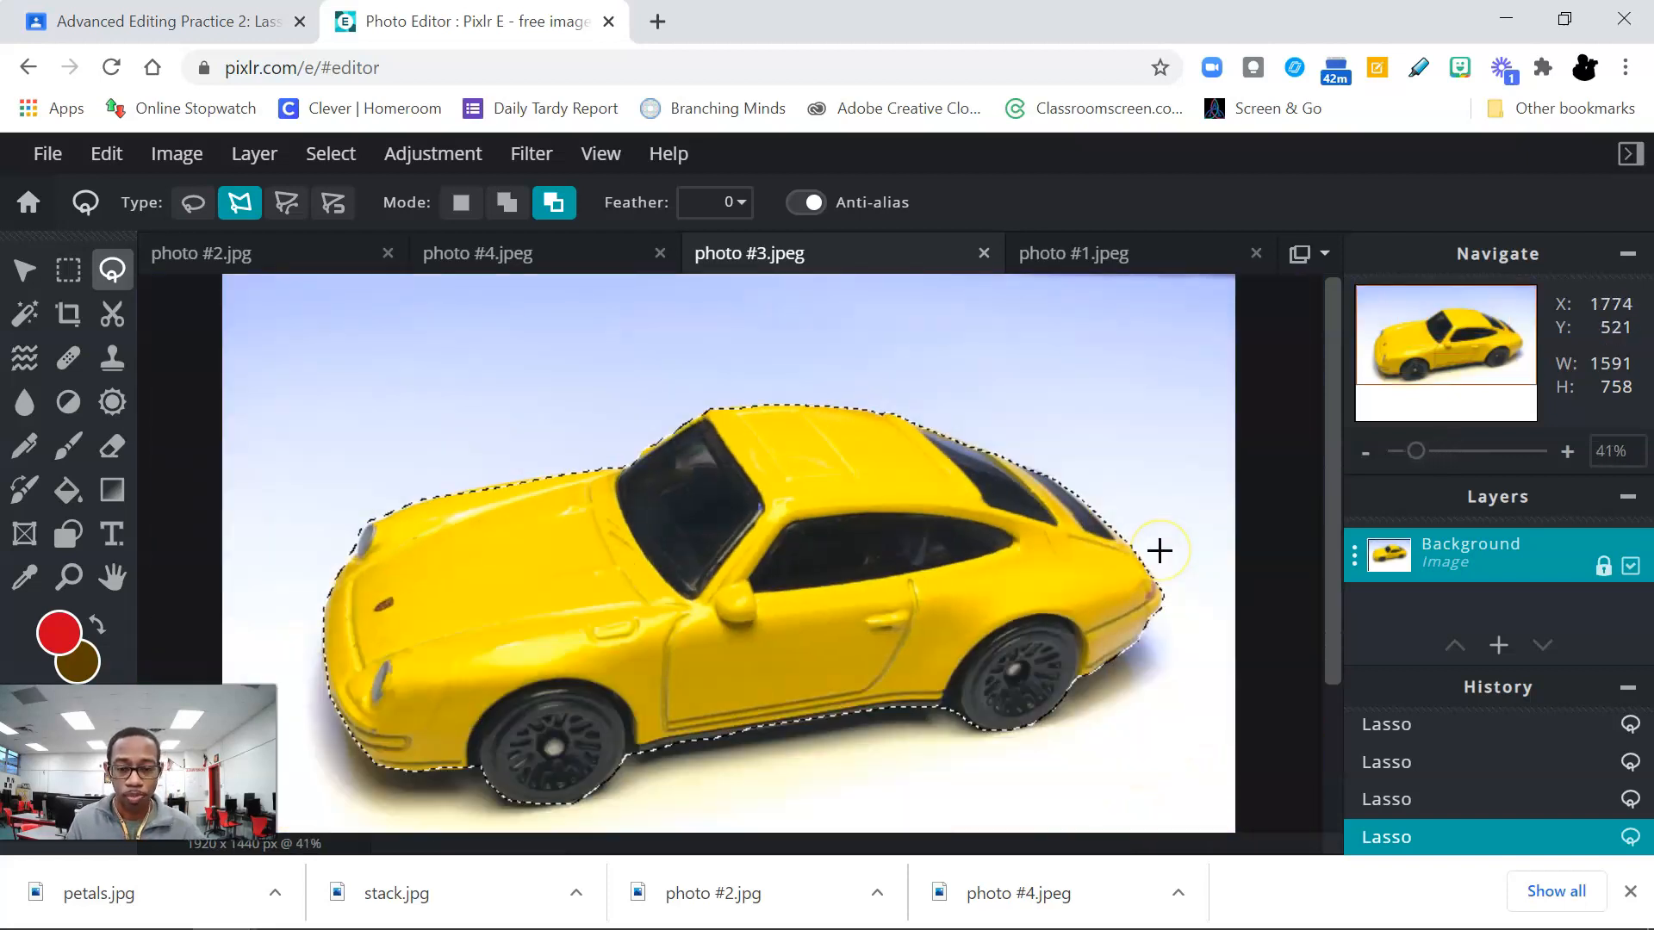
pyautogui.click(959, 388)
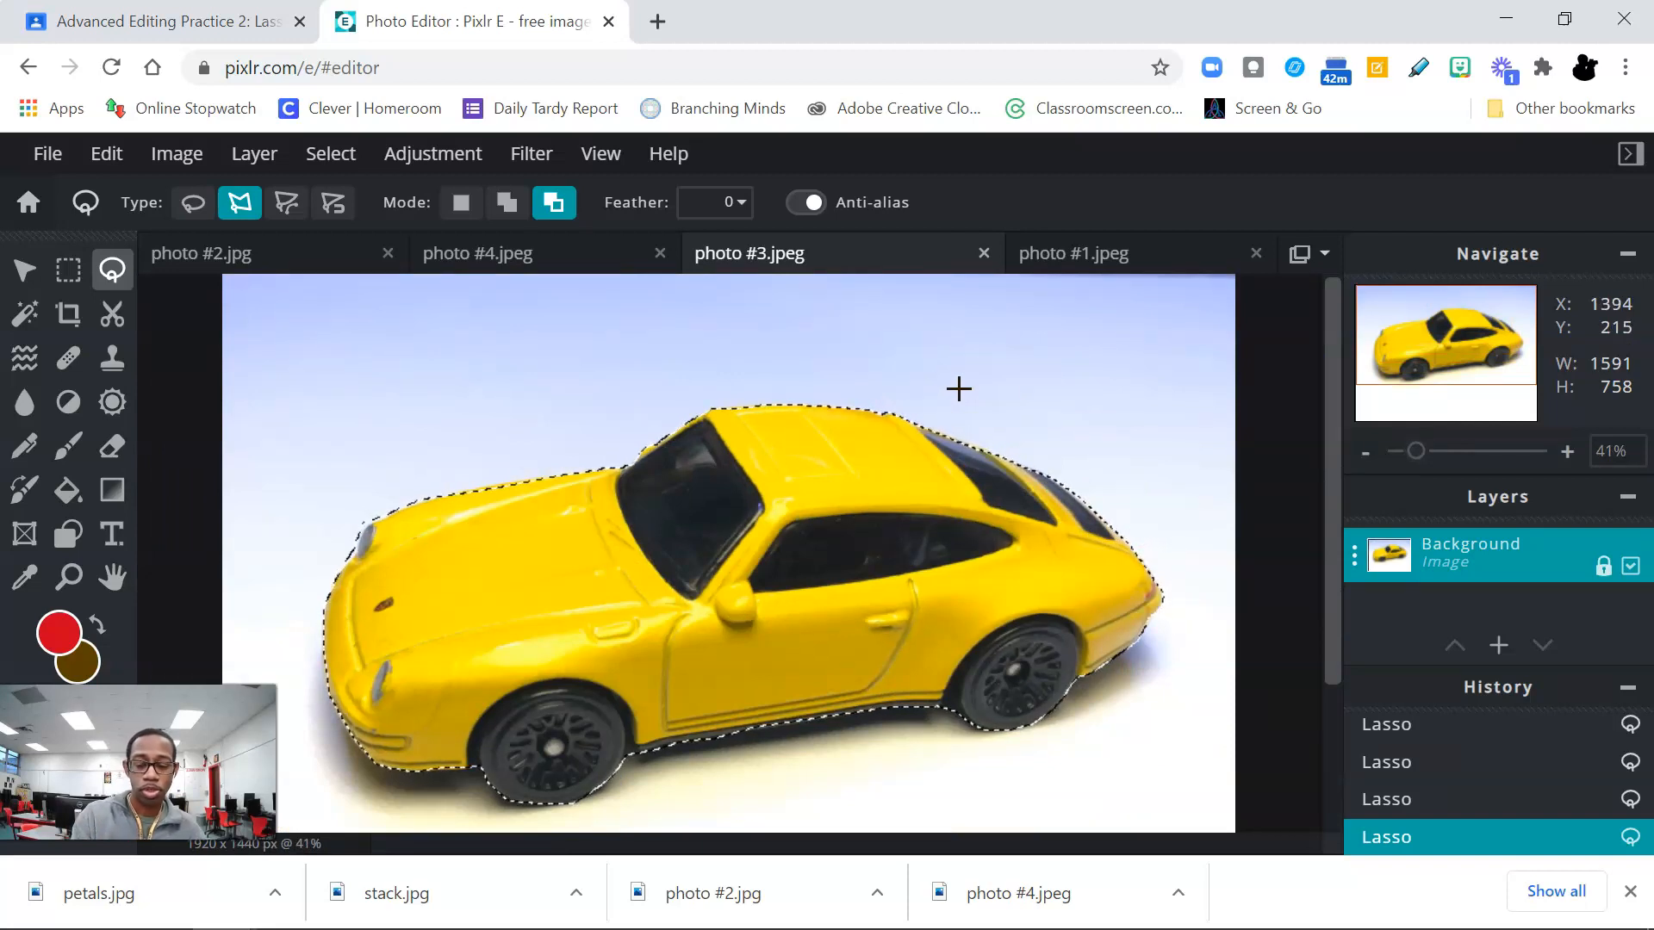
pyautogui.hotkey('ctrl', 'x')
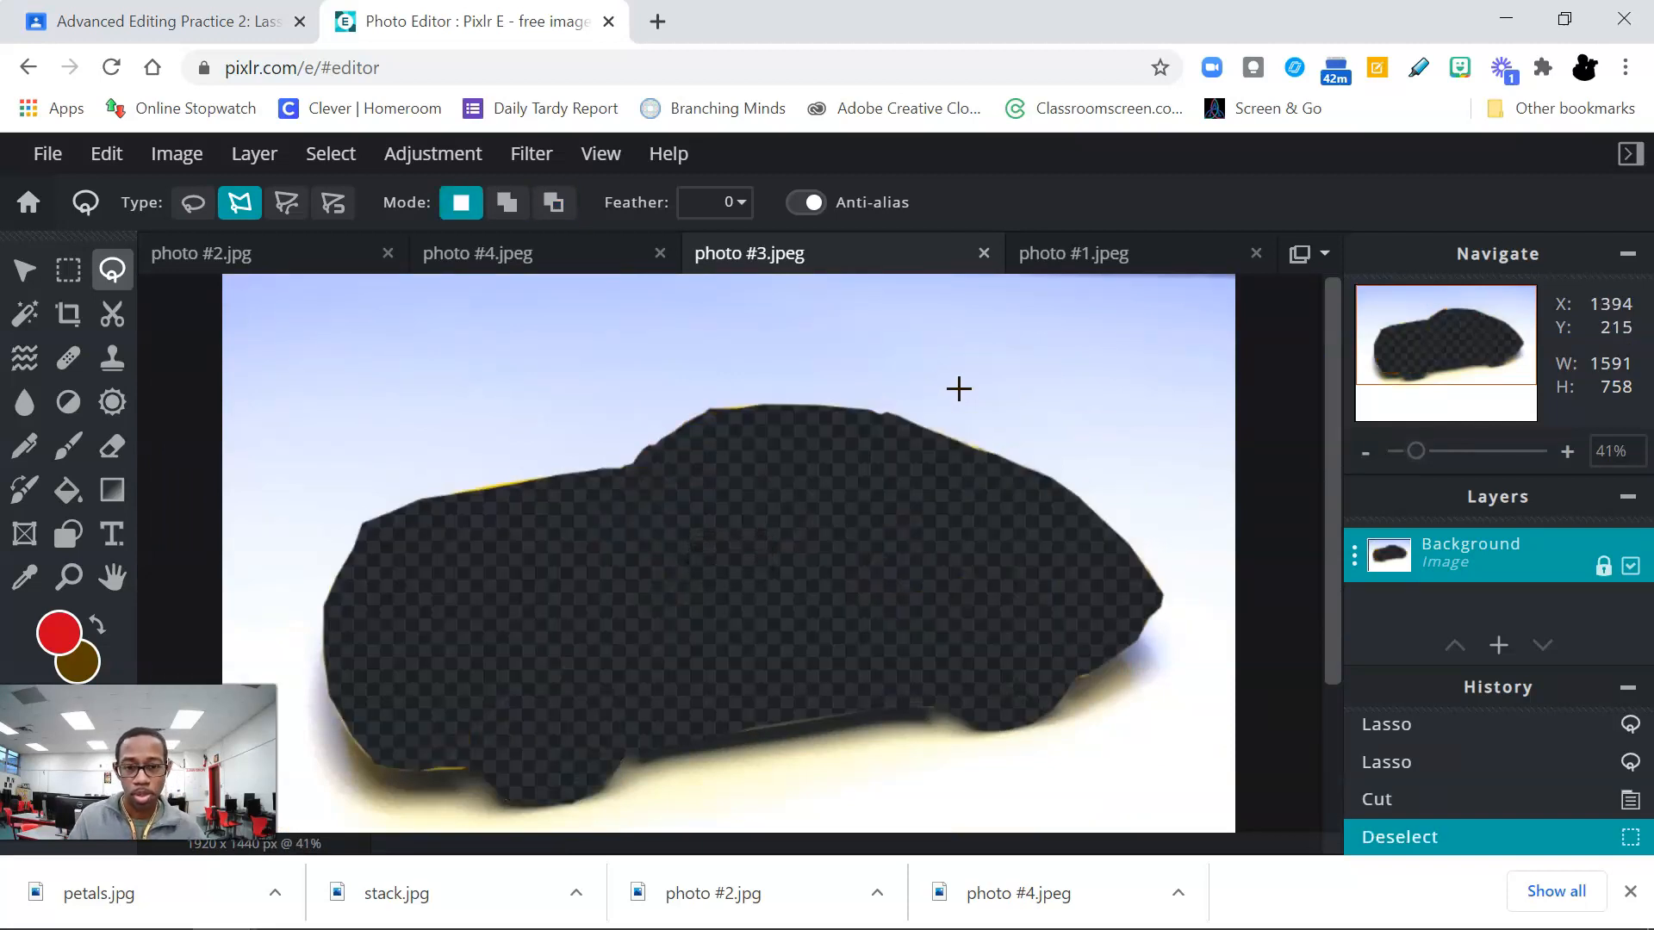
# Step: Bring up photo #4.jpeg and rotate the image clockwise
pyautogui.click(542, 263)
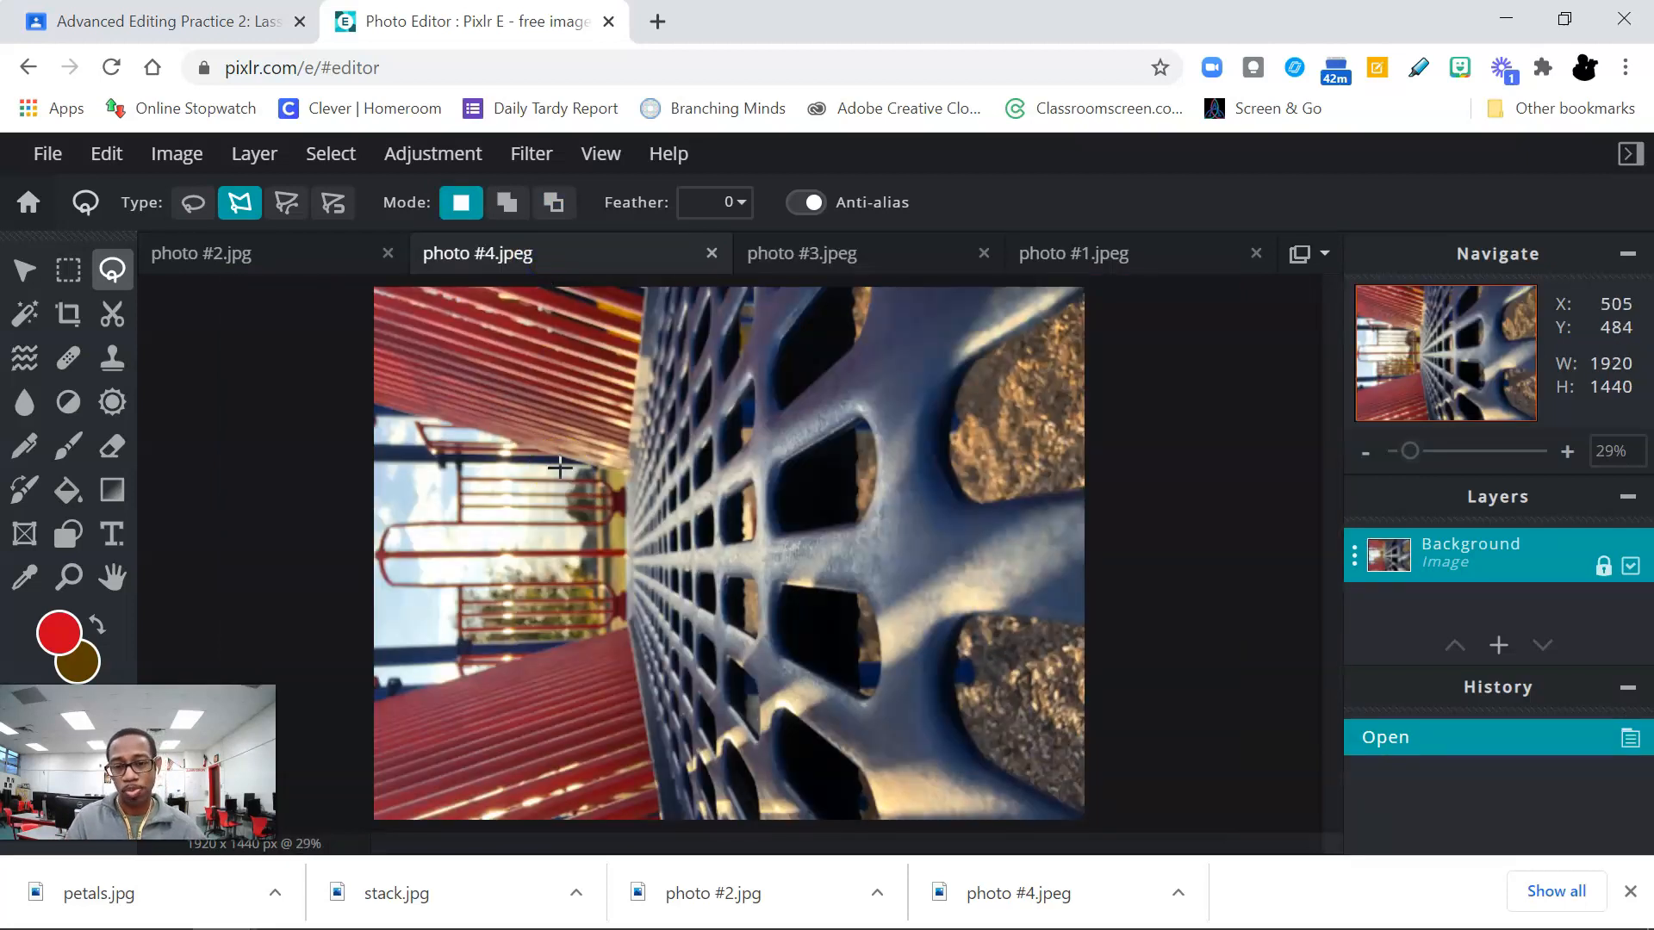
pyautogui.click(181, 157)
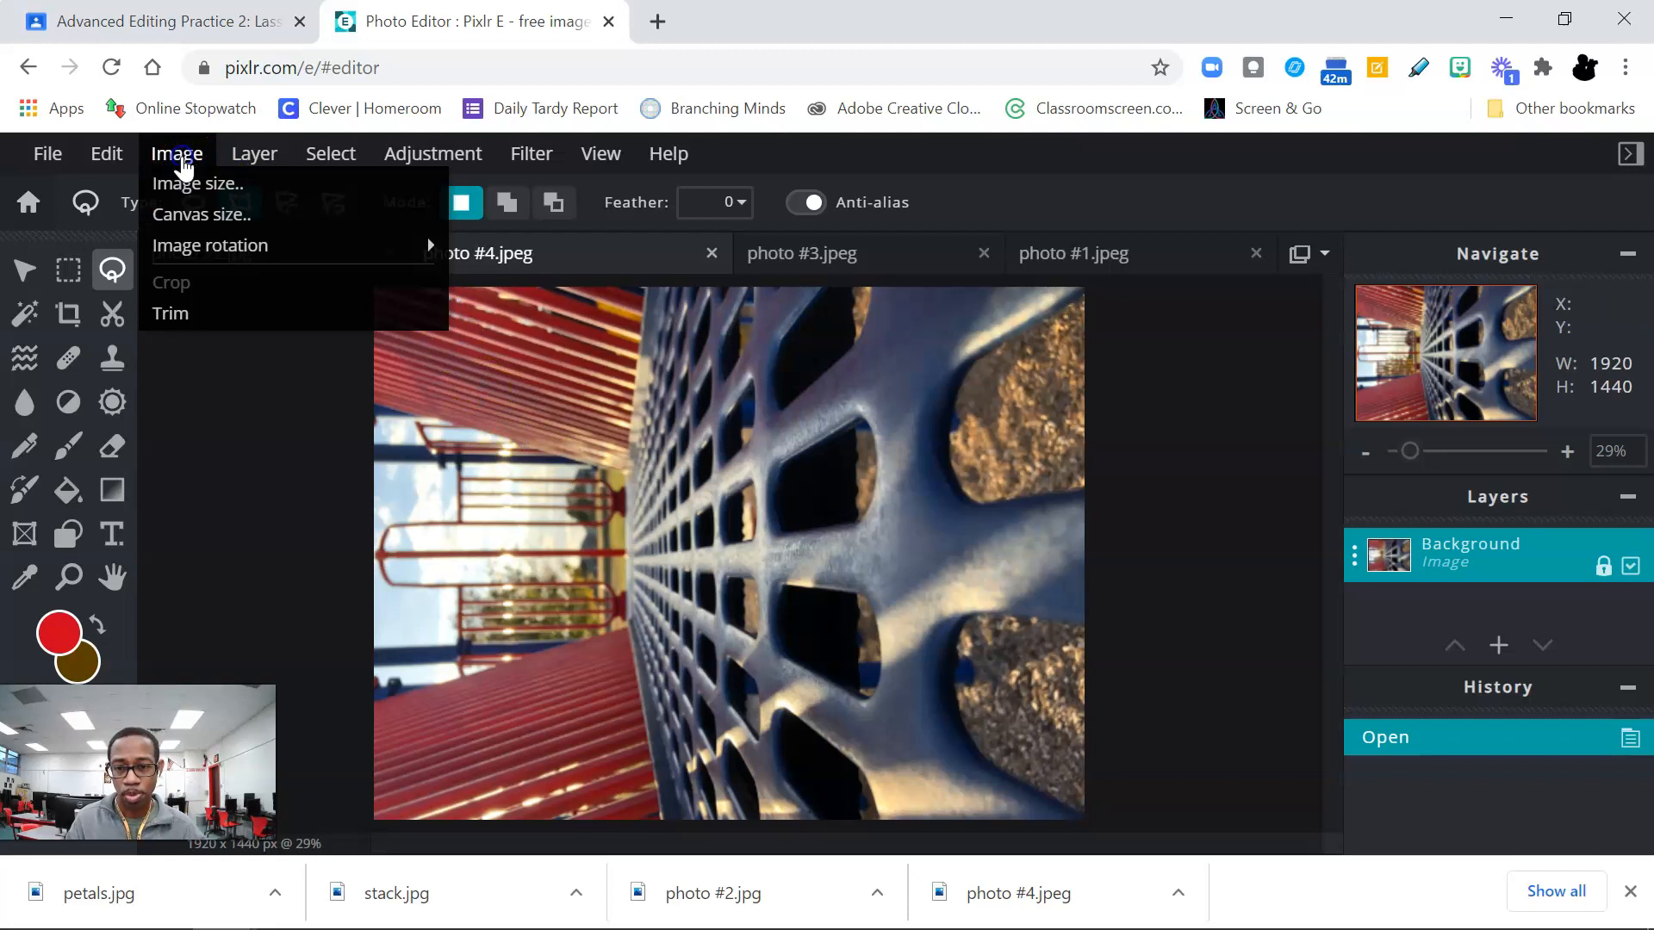
pyautogui.moveTo(231, 246)
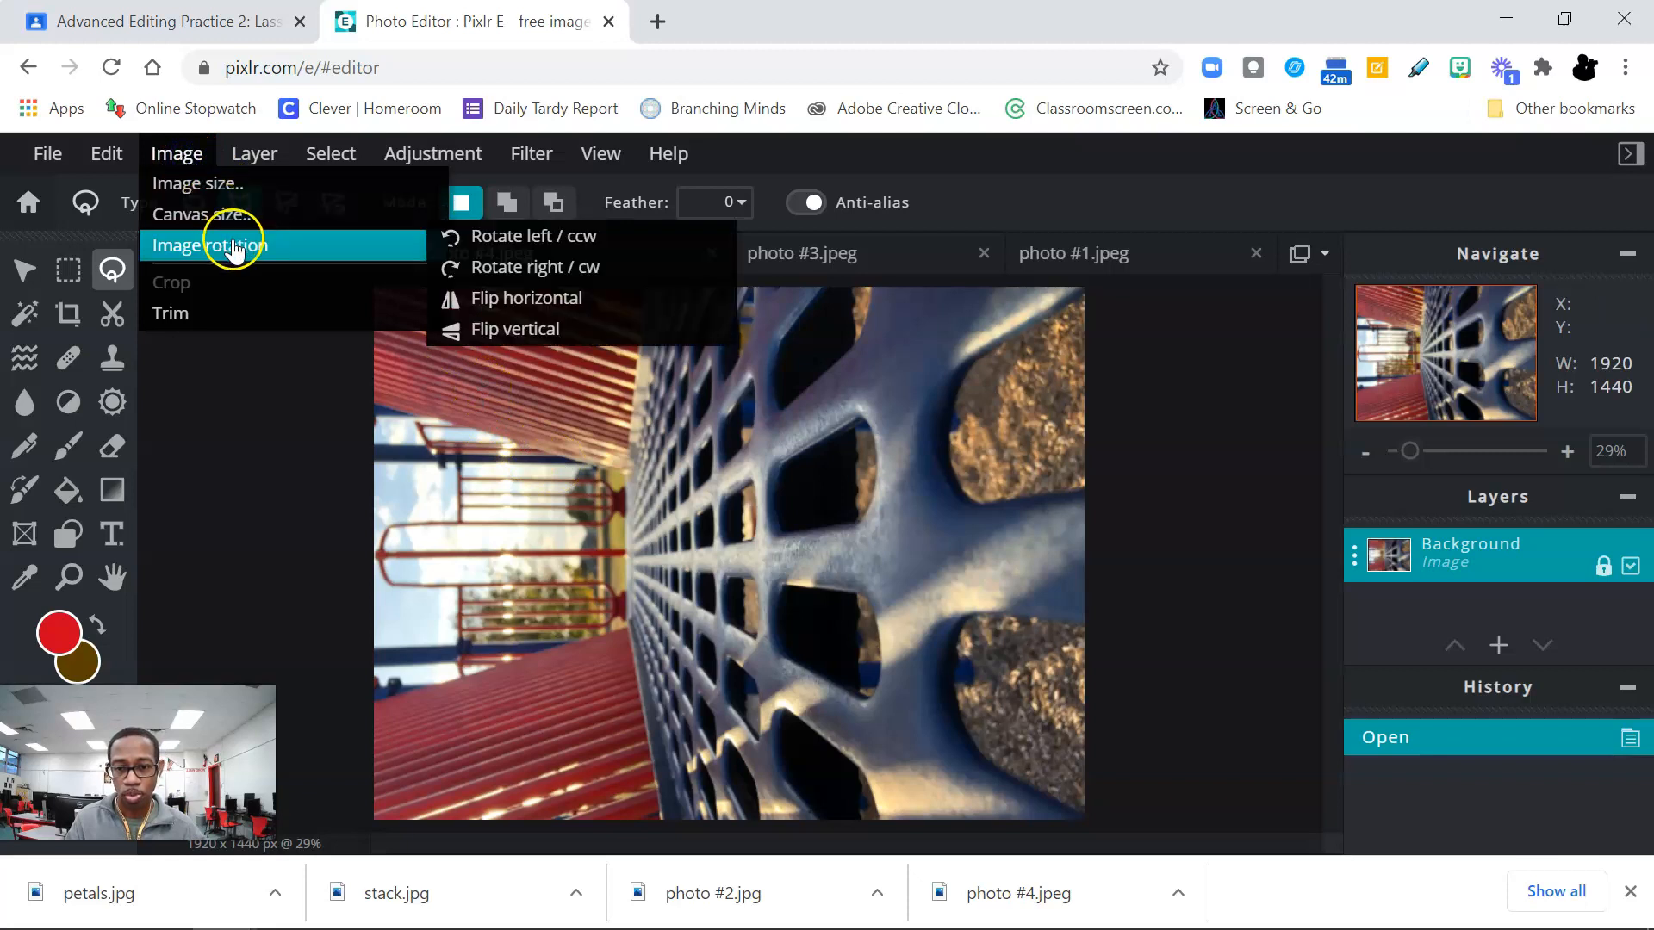
pyautogui.click(513, 267)
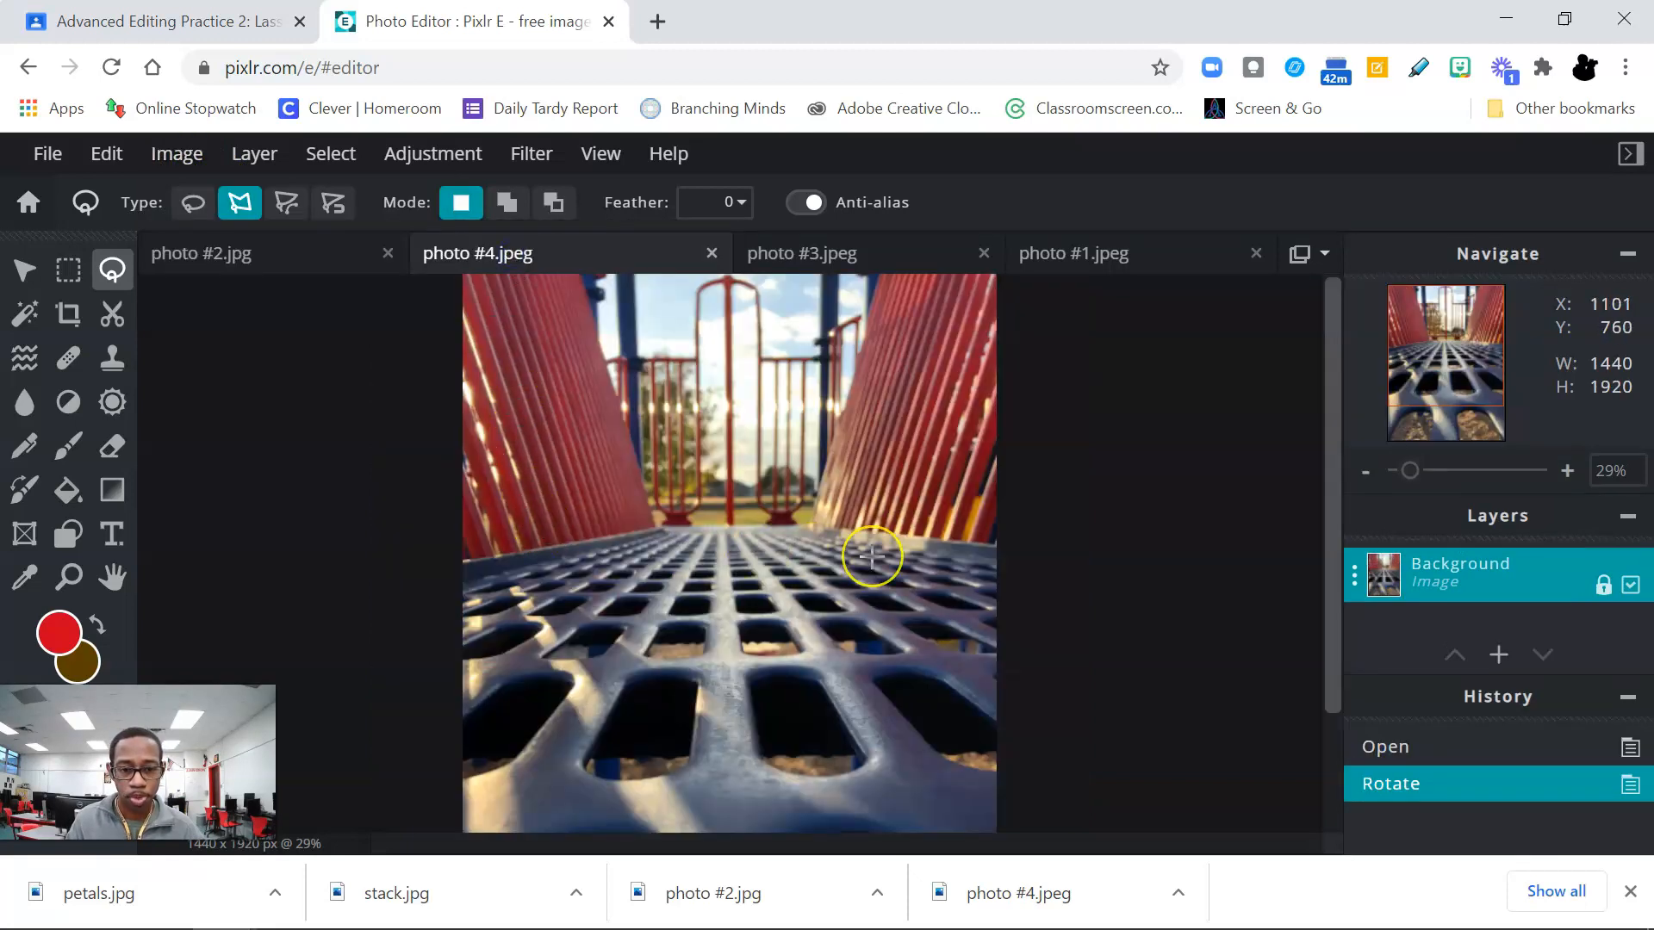
# Step: Paste the cut-out car into photo #4.jpeg as a new layer
pyautogui.hotkey('ctrl', 'v')
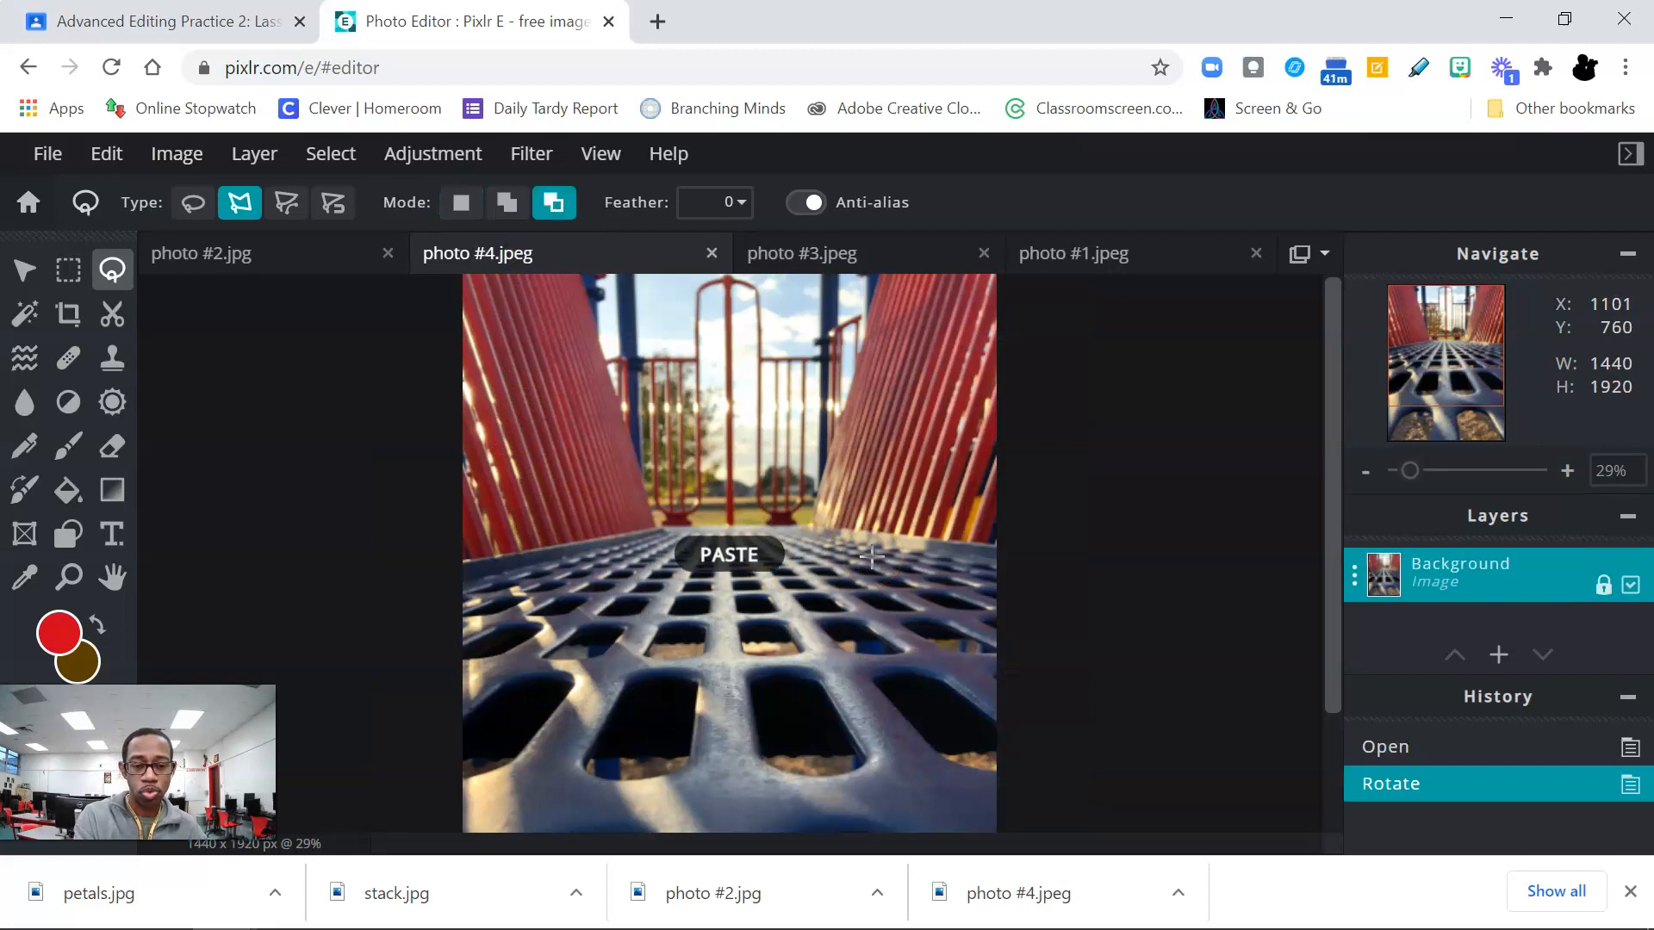
pyautogui.click(650, 479)
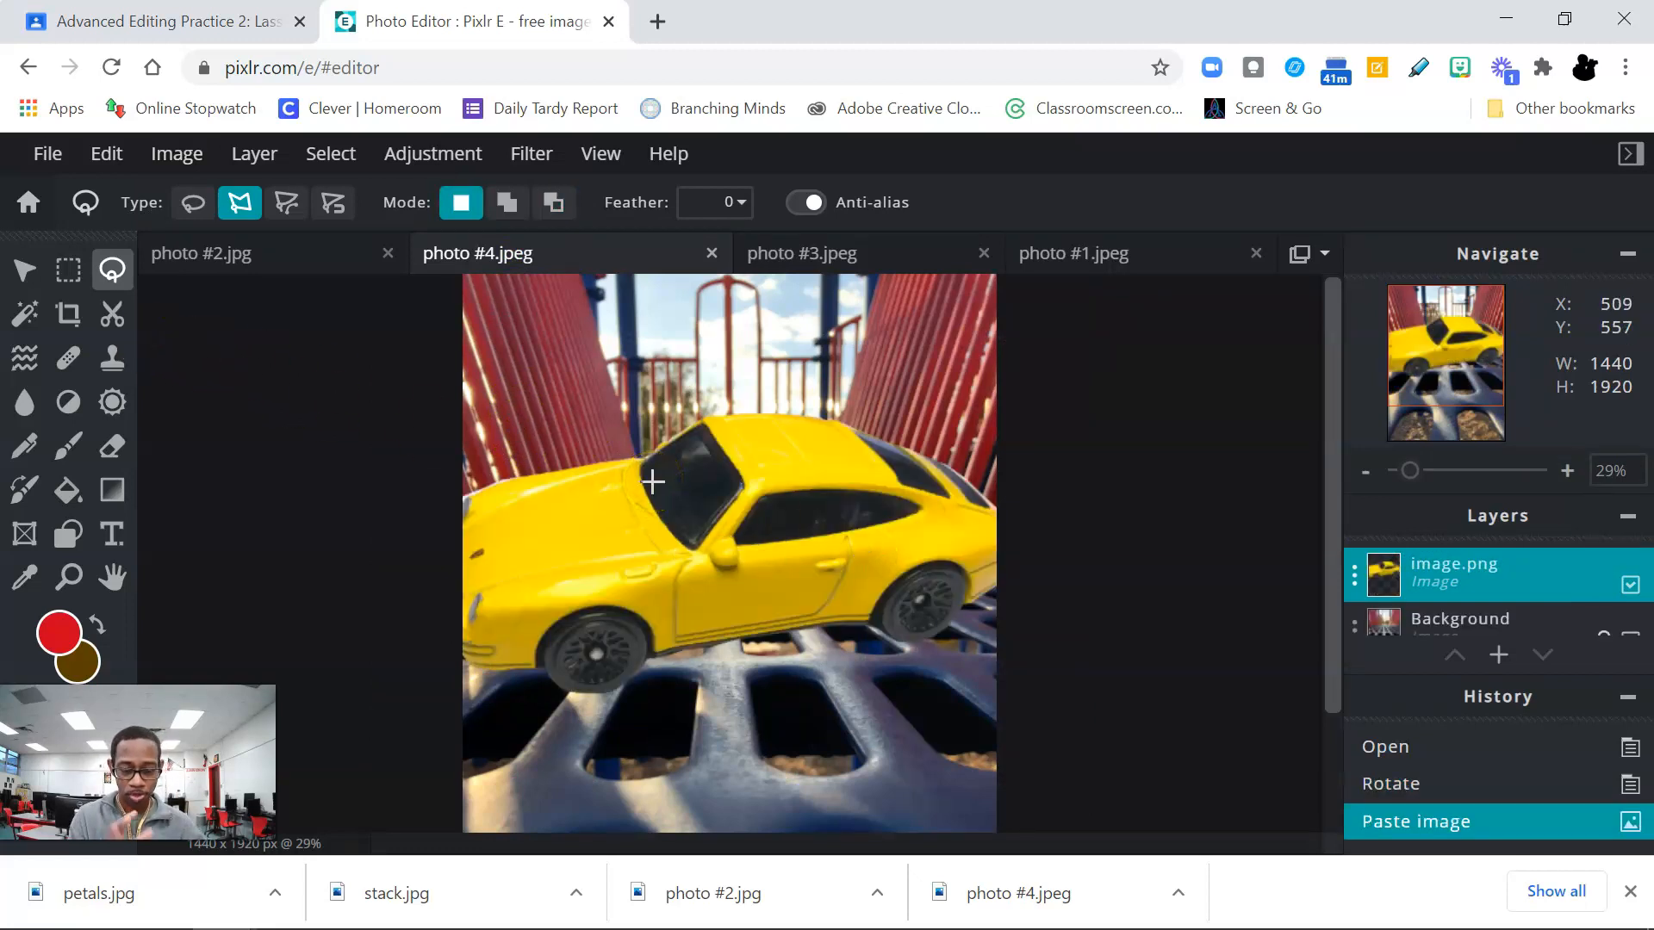
pyautogui.click(525, 439)
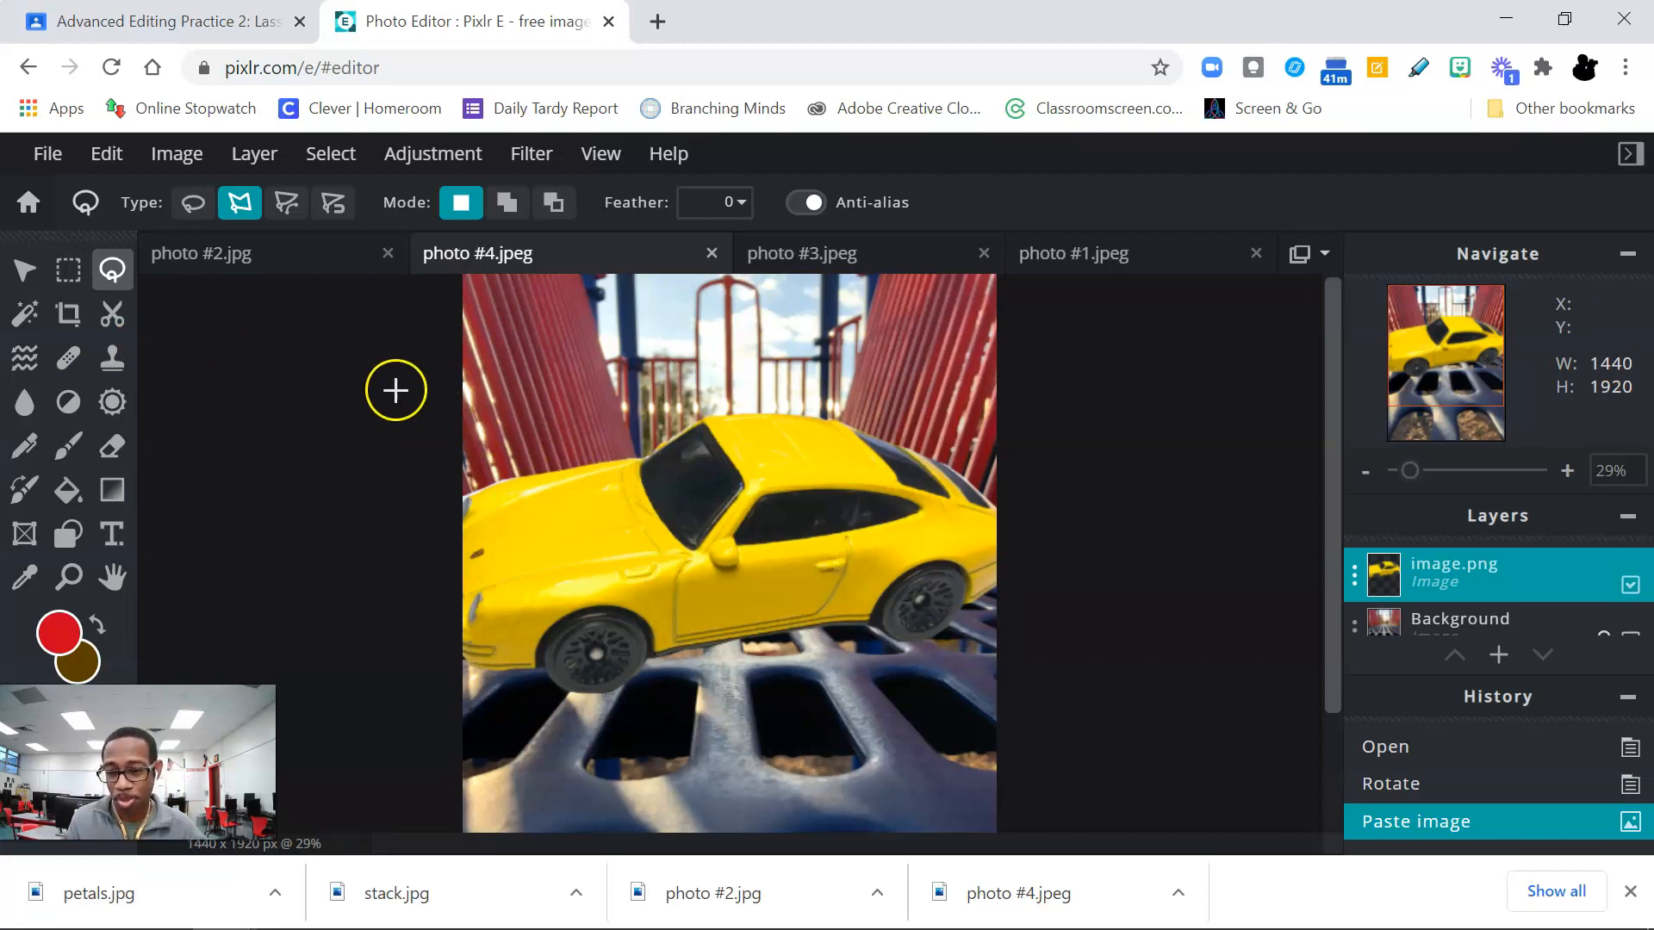
# Step: Dismiss the ad and scale the pasted car down with the Arrange tool to about 827 by 394 px
pyautogui.click(25, 270)
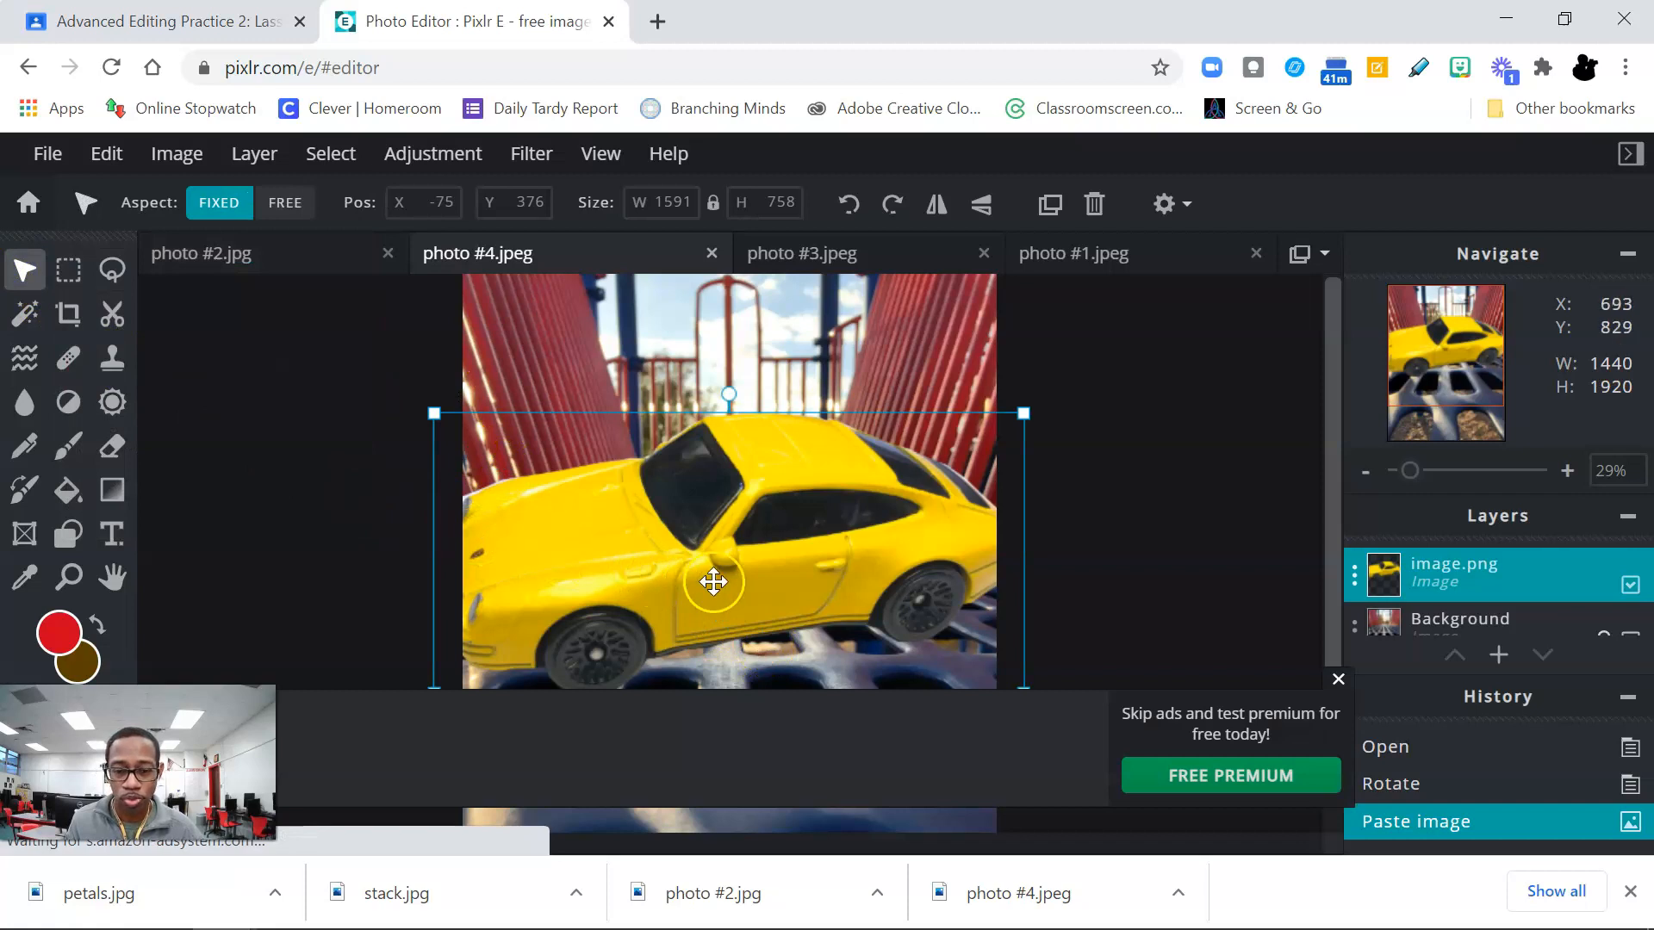
pyautogui.click(1339, 679)
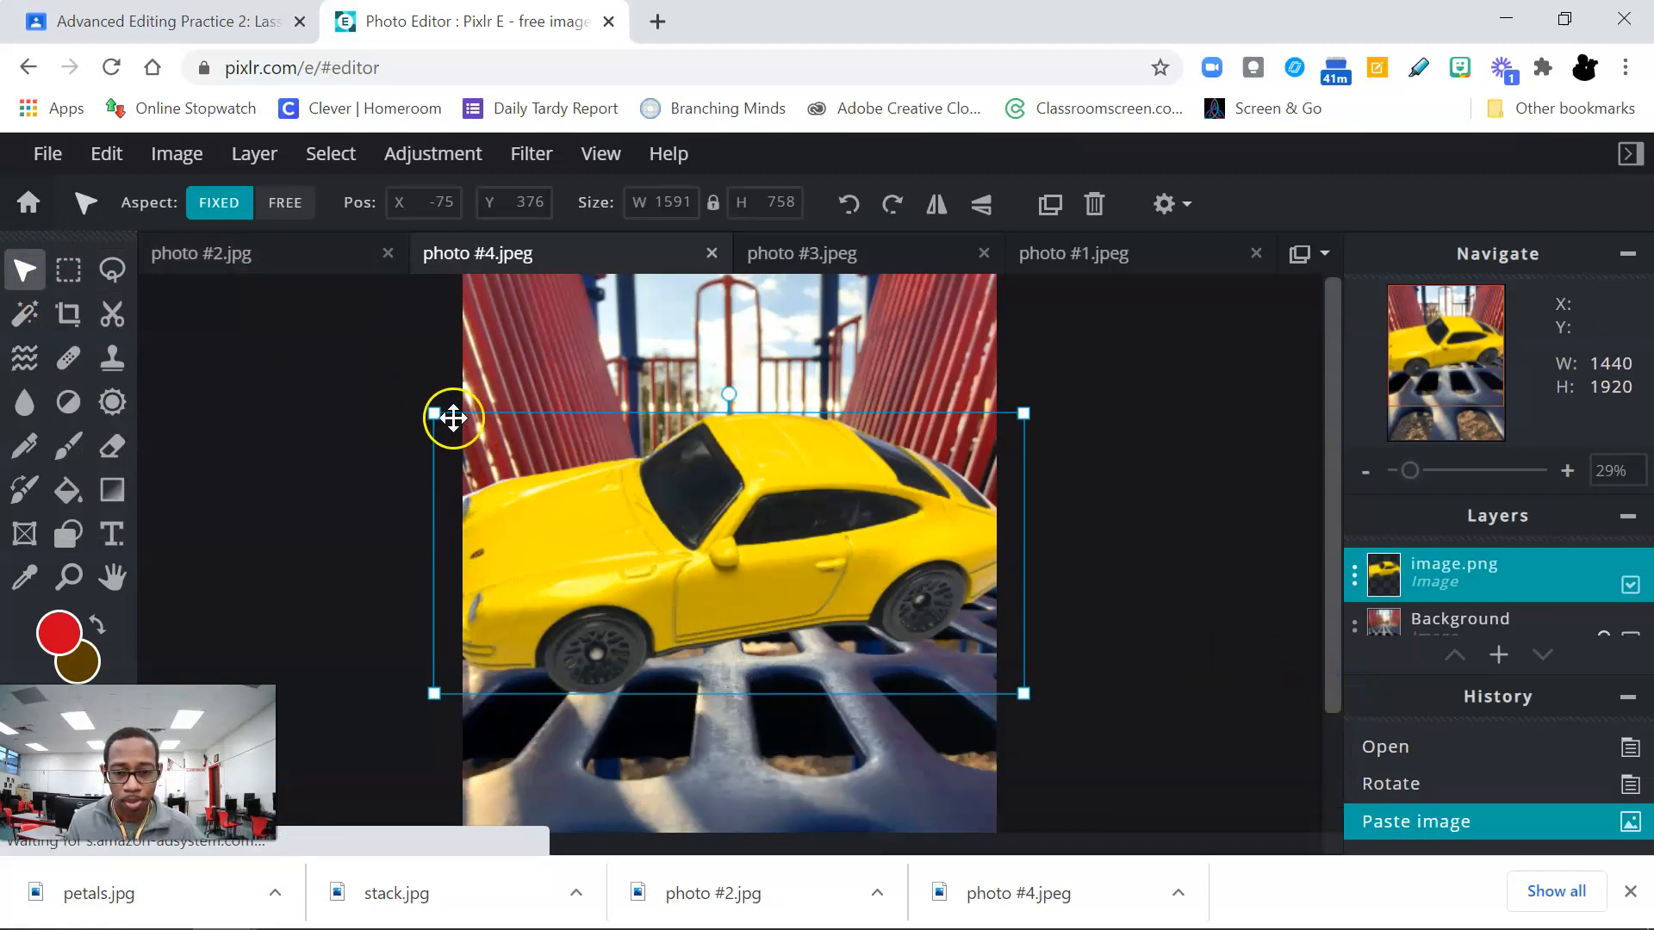
pyautogui.moveTo(434, 414); pyautogui.dragTo(719, 579)
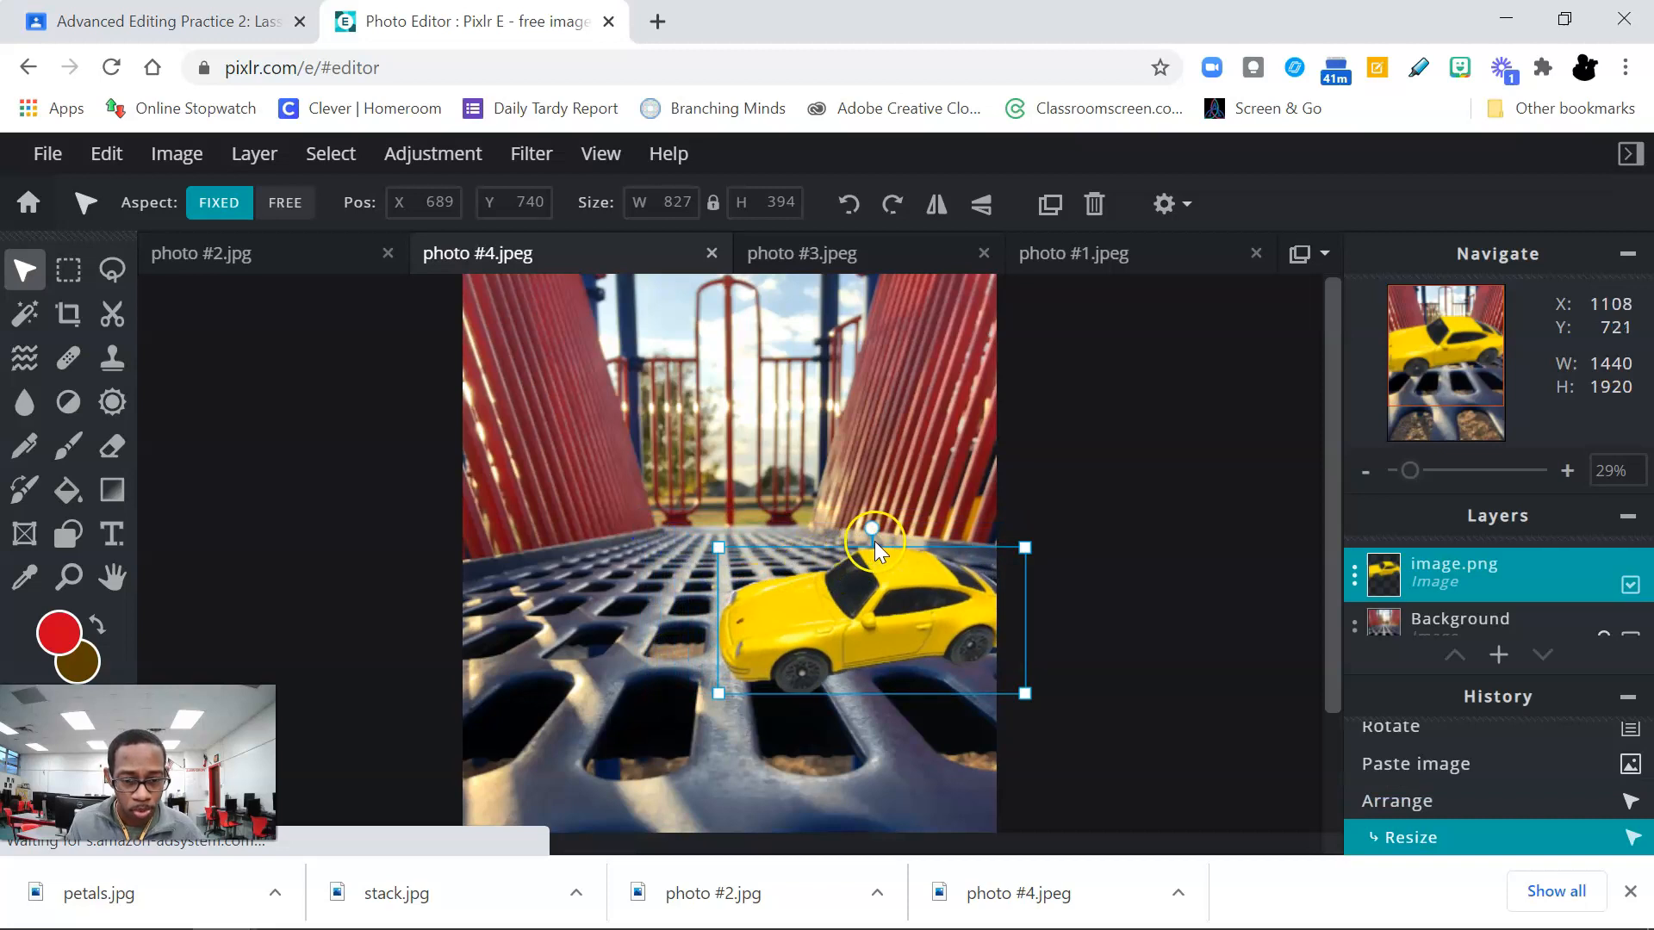
# Step: Tilt the pasted car slightly clockwise, scale it to about 480 by 228 px, and place it on the lower-right grating at about X 908, Y 1267
pyautogui.moveTo(875, 530); pyautogui.dragTo(887, 525)
pyautogui.moveTo(730, 532); pyautogui.dragTo(824, 575)
pyautogui.moveTo(907, 660); pyautogui.dragTo(883, 713)
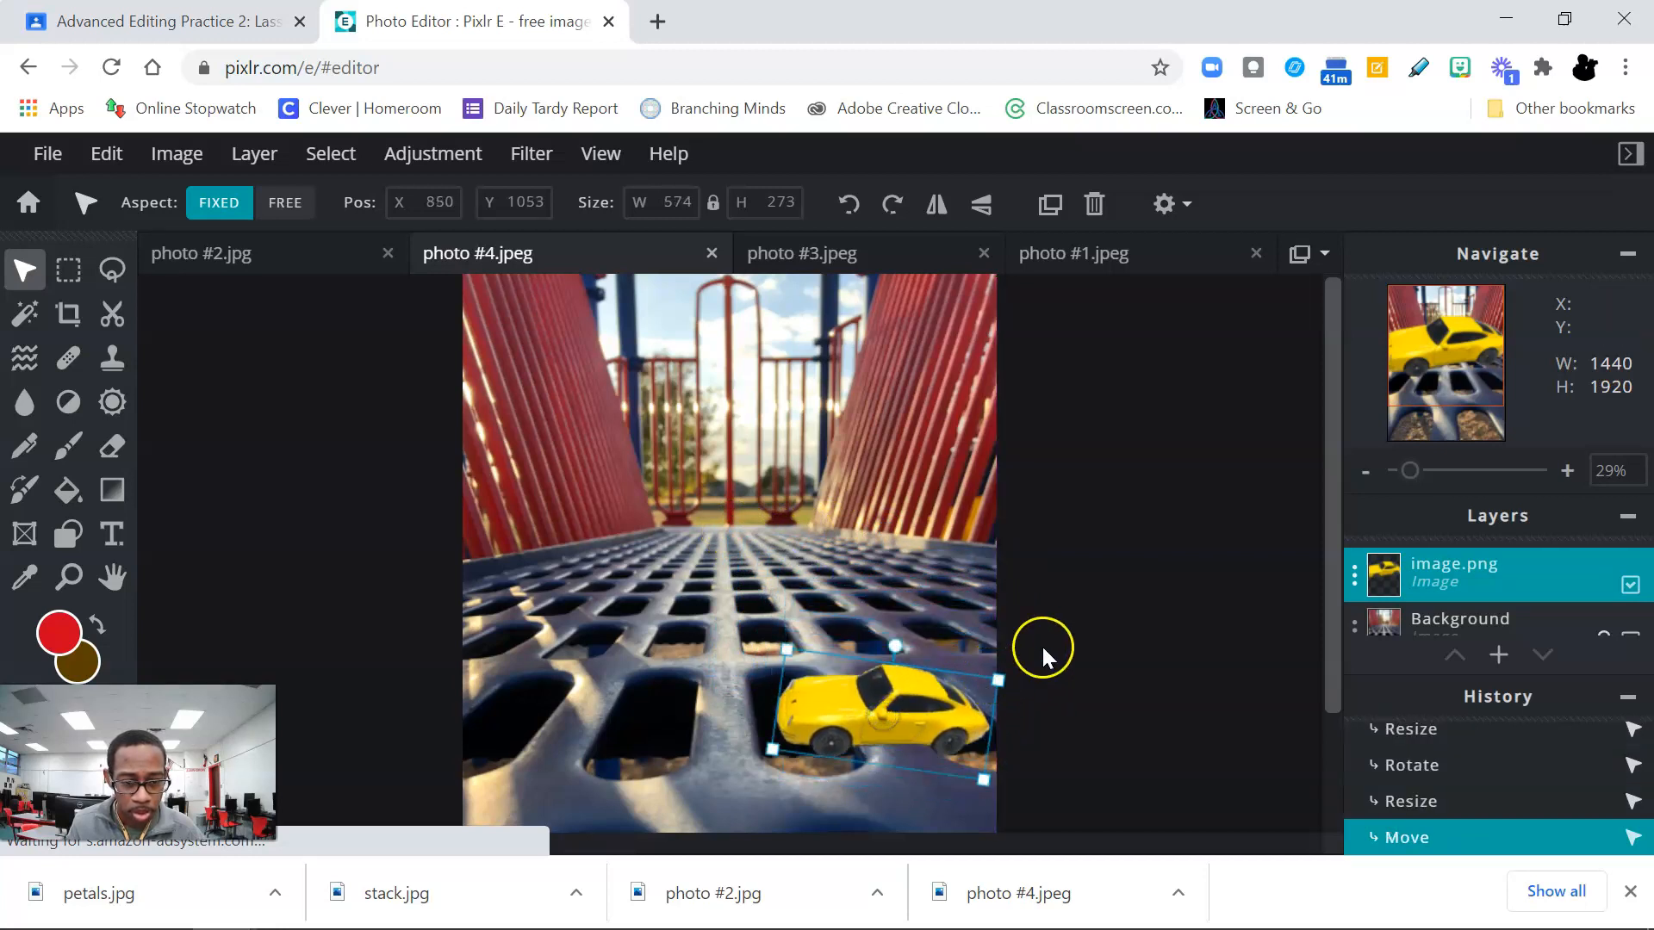
pyautogui.scroll(-2, 1042, 648)
pyautogui.moveTo(873, 602); pyautogui.dragTo(836, 664)
pyautogui.moveTo(753, 630); pyautogui.dragTo(851, 667)
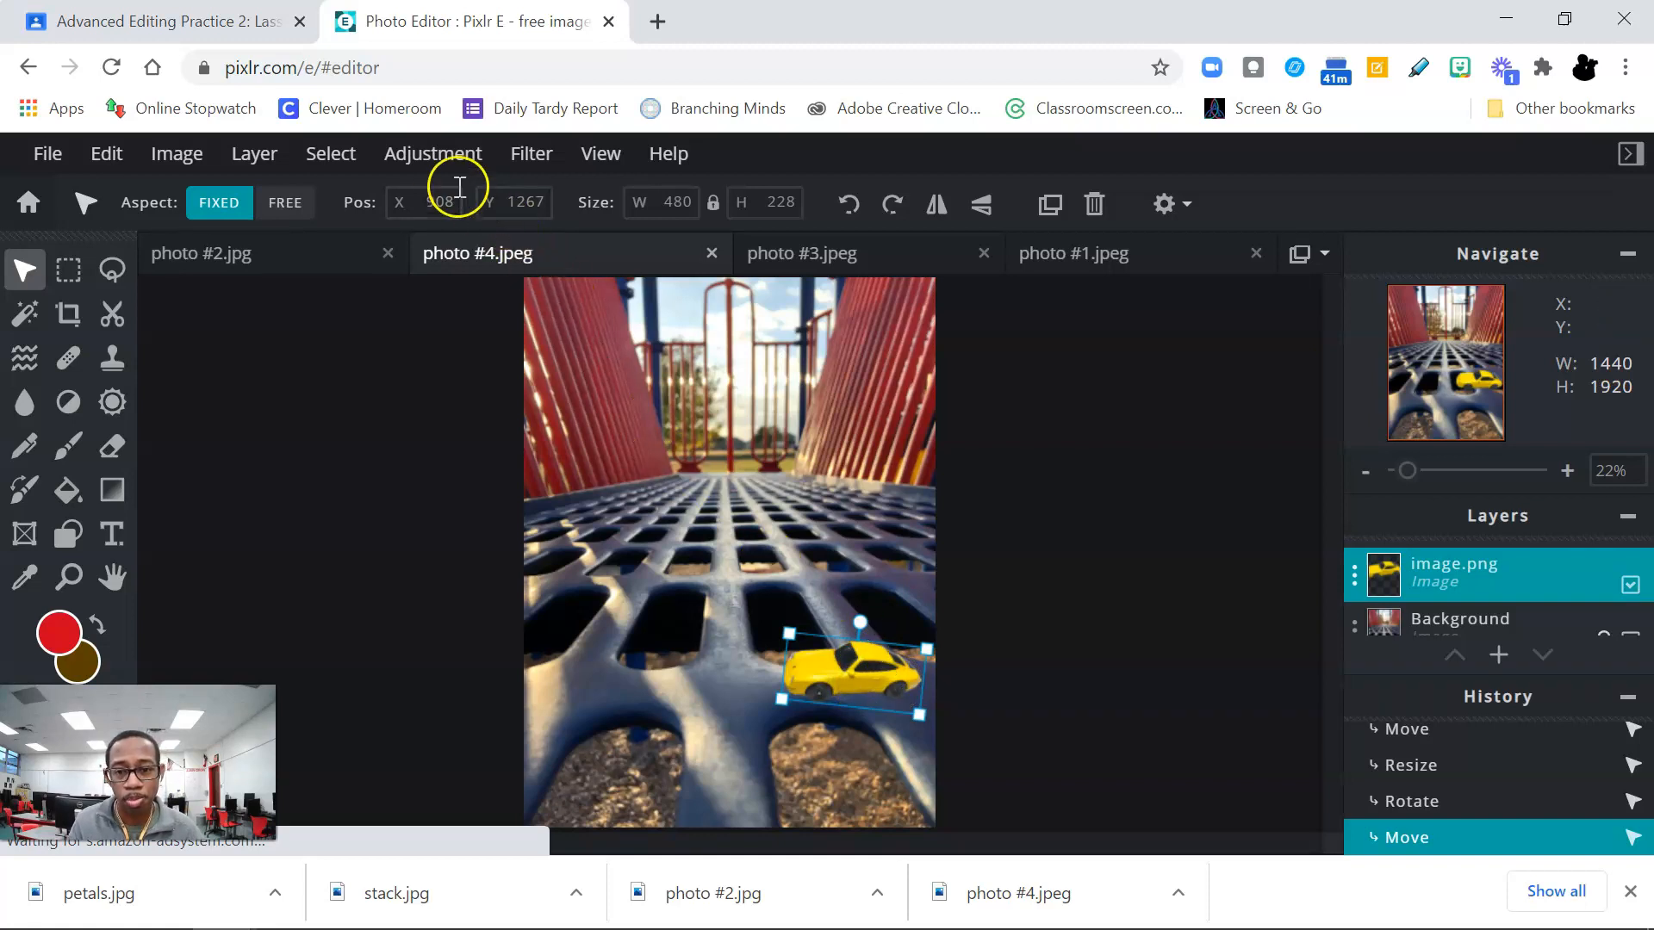
pyautogui.click(435, 155)
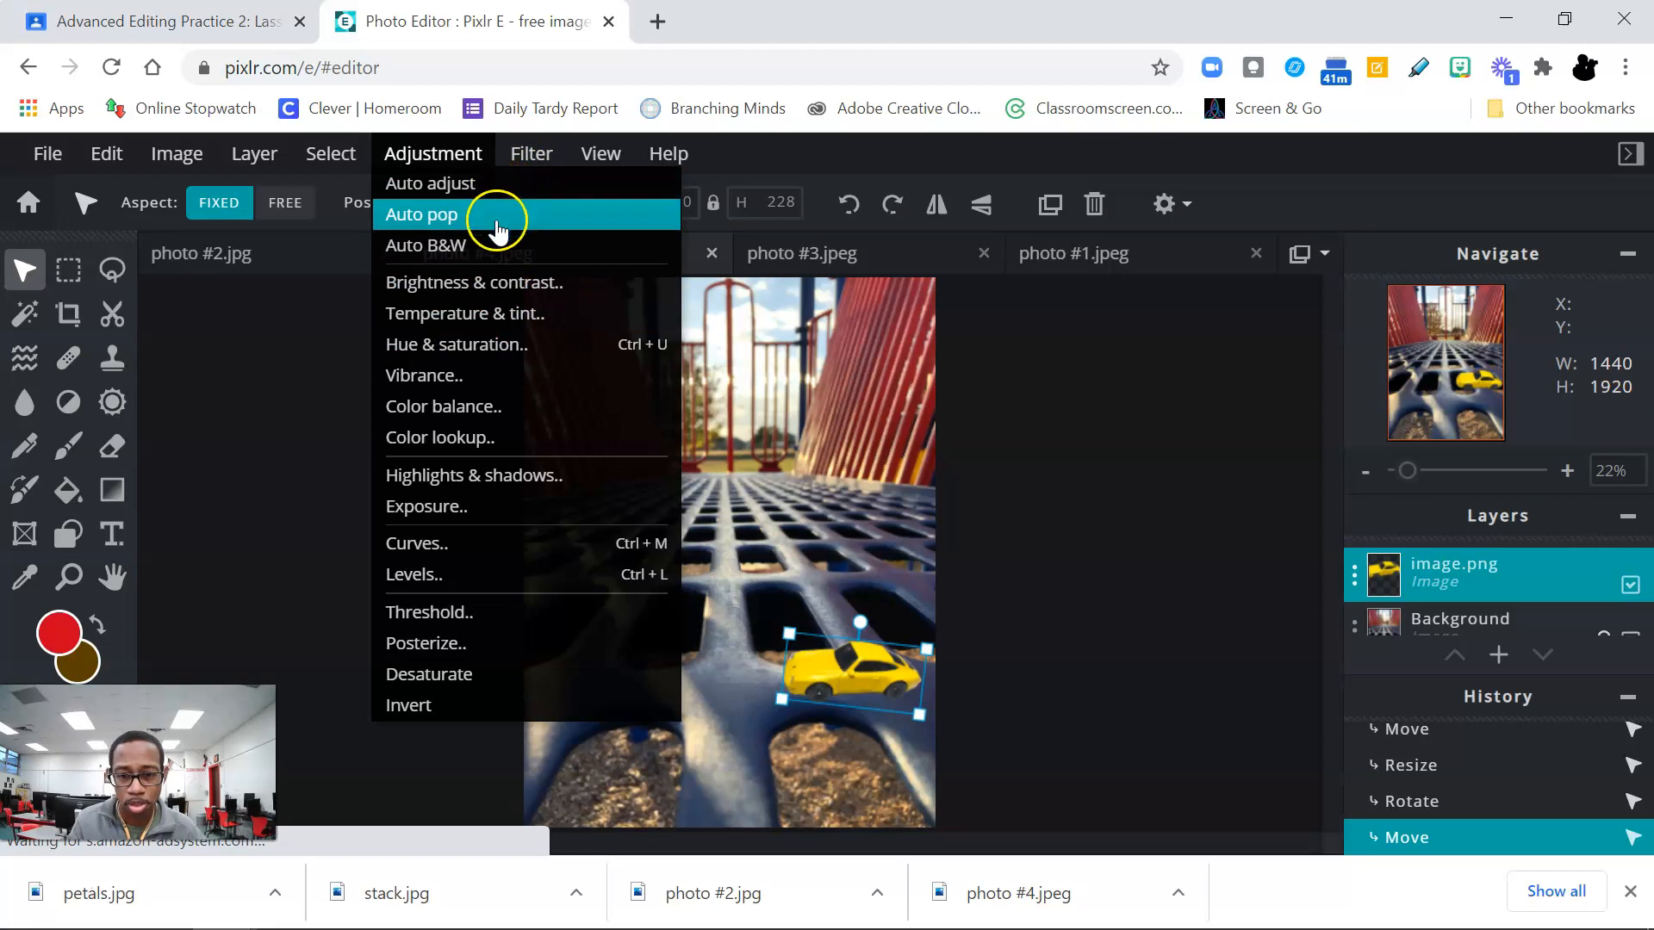
pyautogui.click(529, 159)
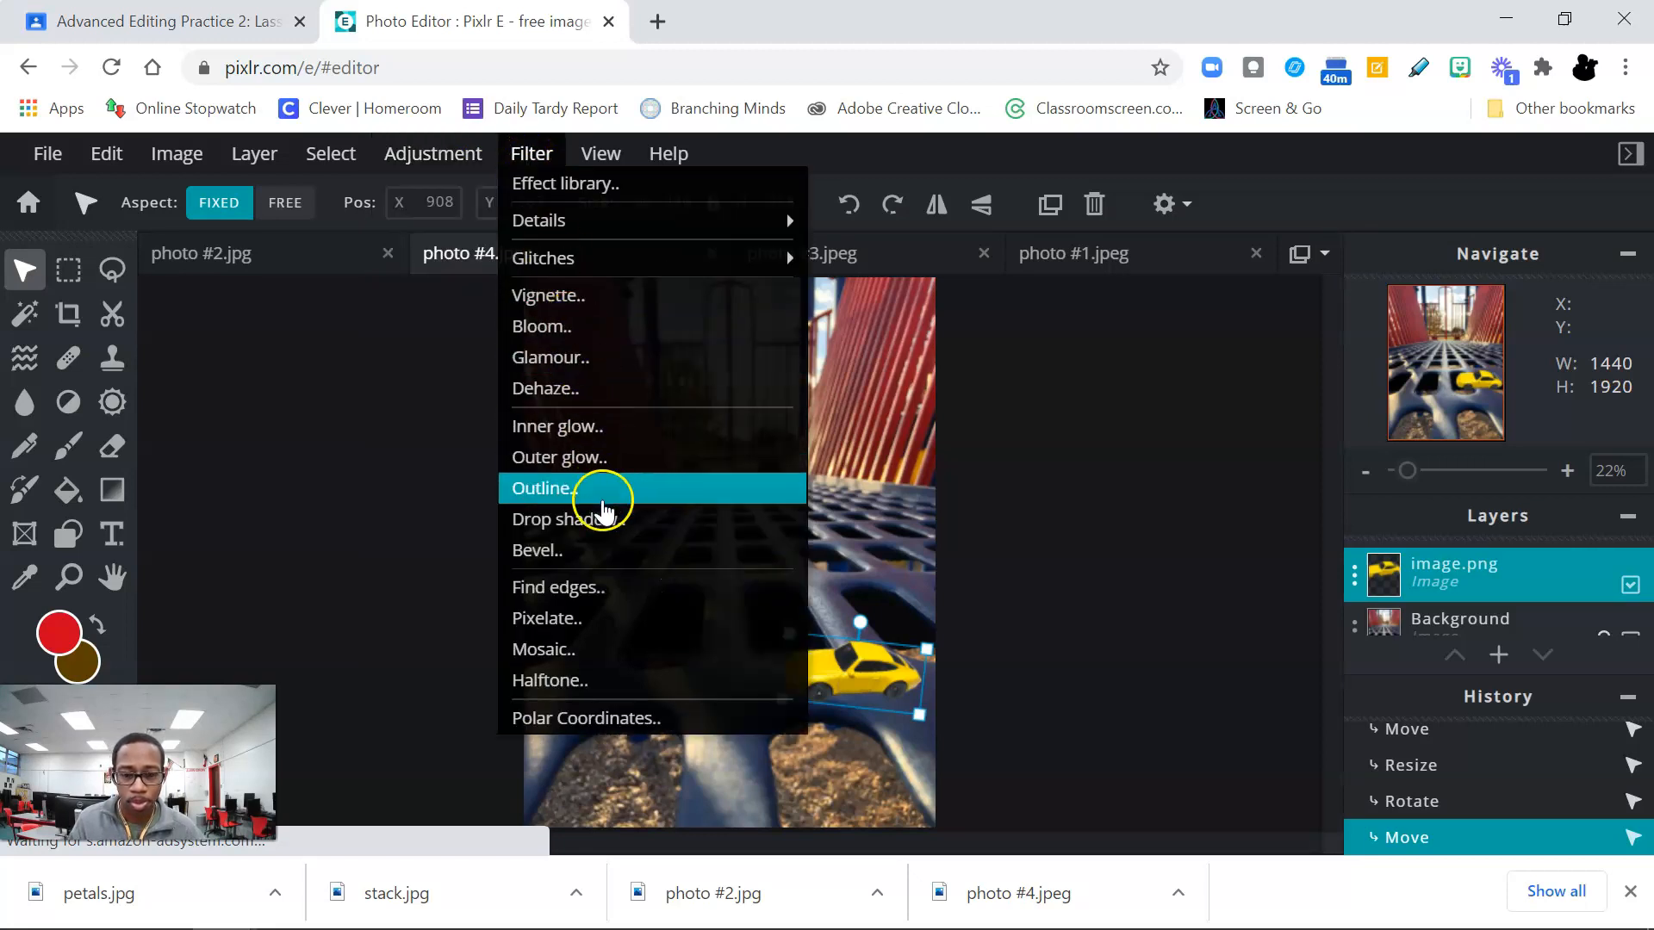
pyautogui.click(605, 522)
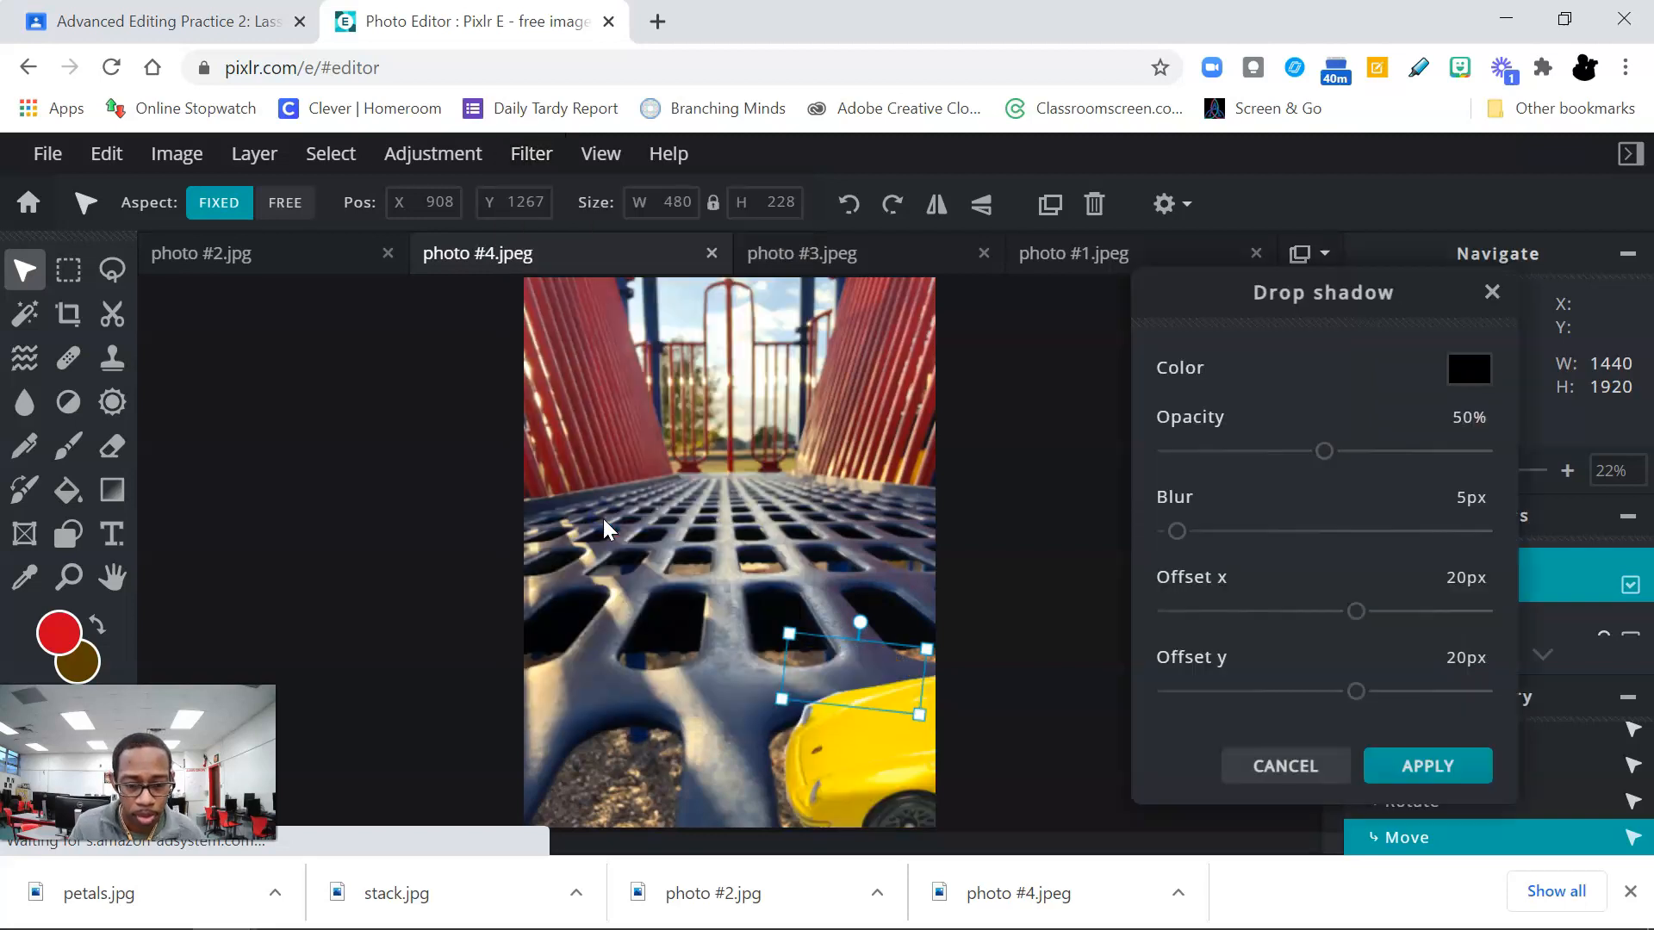
pyautogui.click(1284, 765)
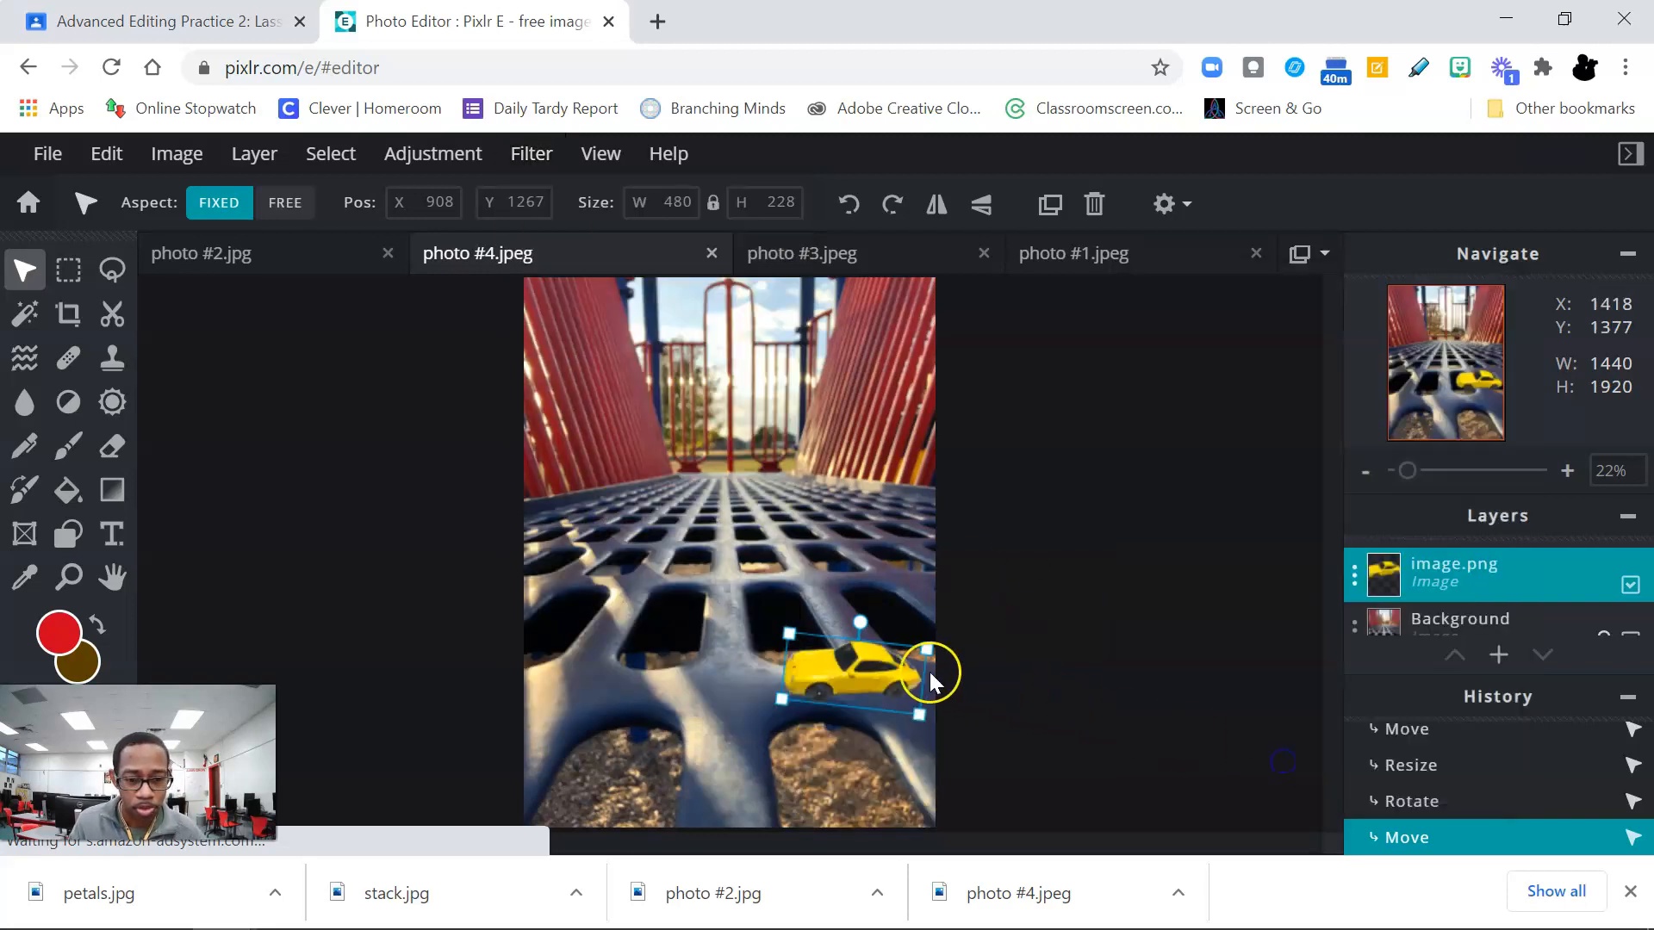
# Step: Save the edited photo #4 as a JPG named composite and close the save dialog
pyautogui.click(49, 156)
pyautogui.click(172, 351)
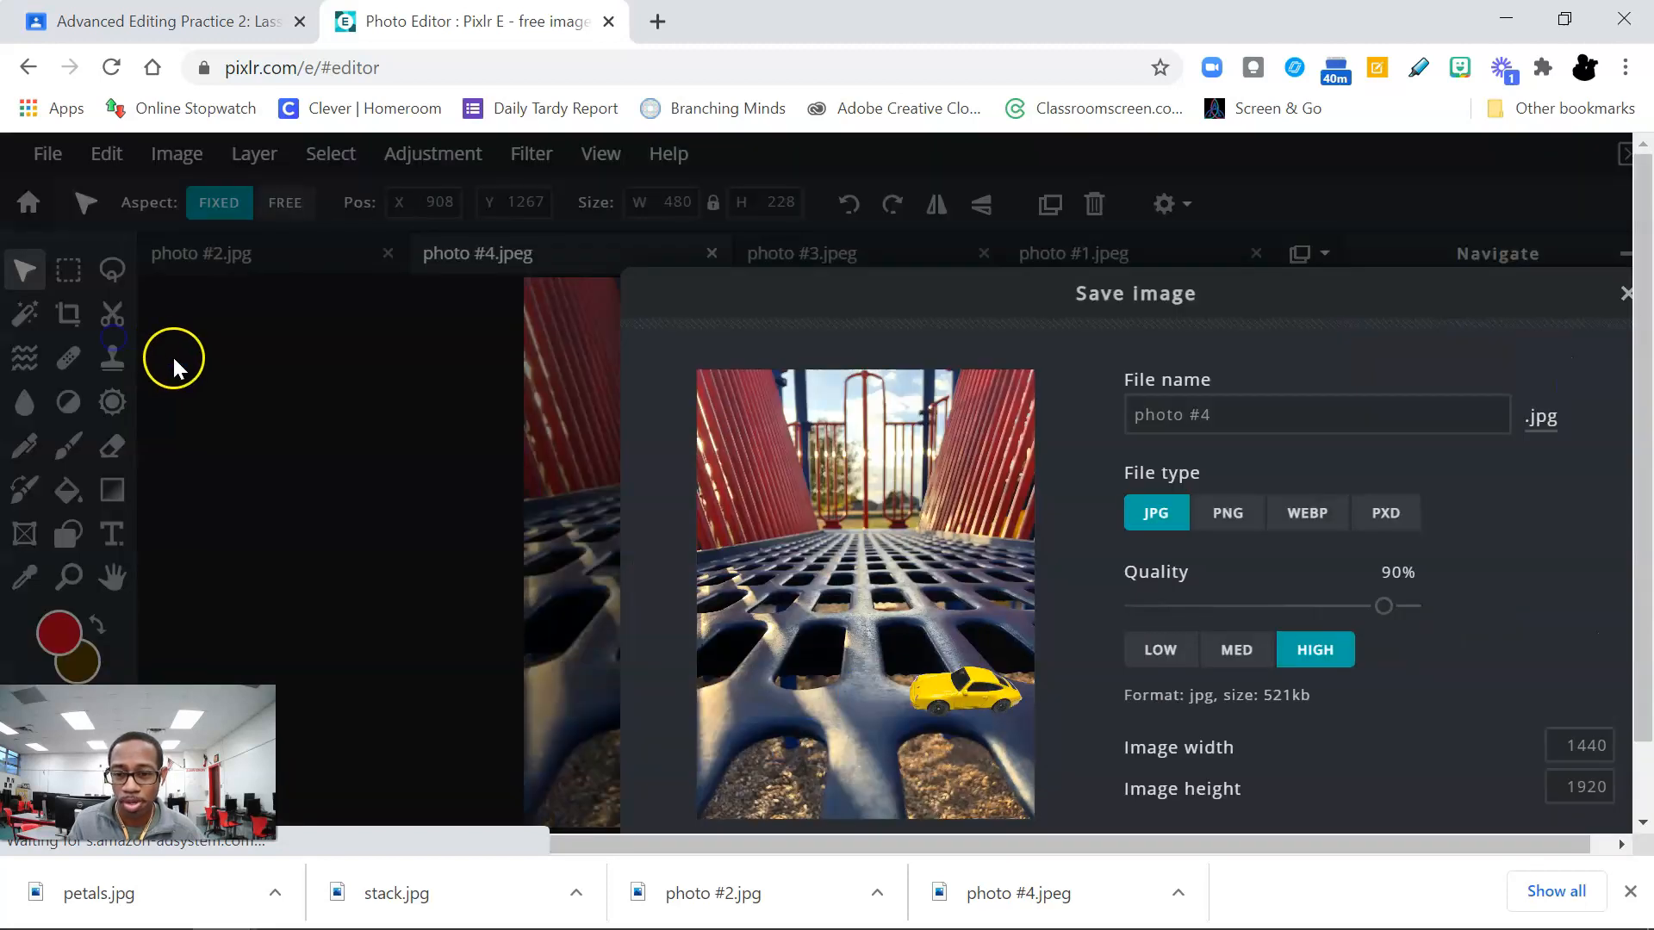
pyautogui.click(1284, 417)
pyautogui.moveTo(1284, 417); pyautogui.dragTo(1165, 420)
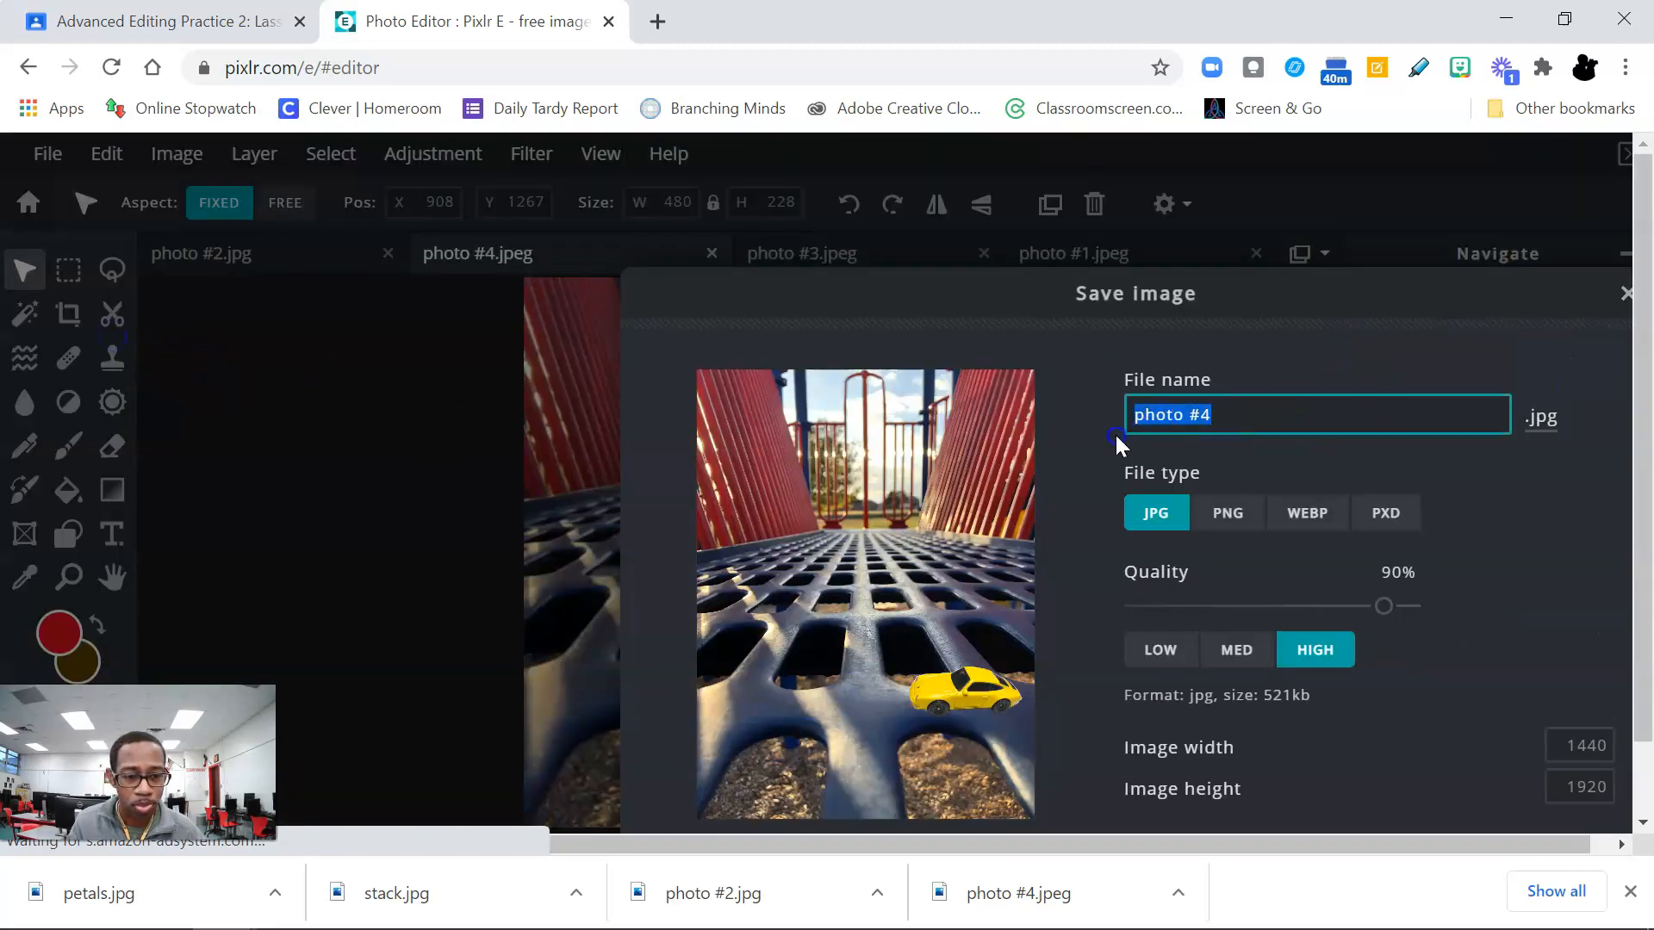
pyautogui.write('compo')
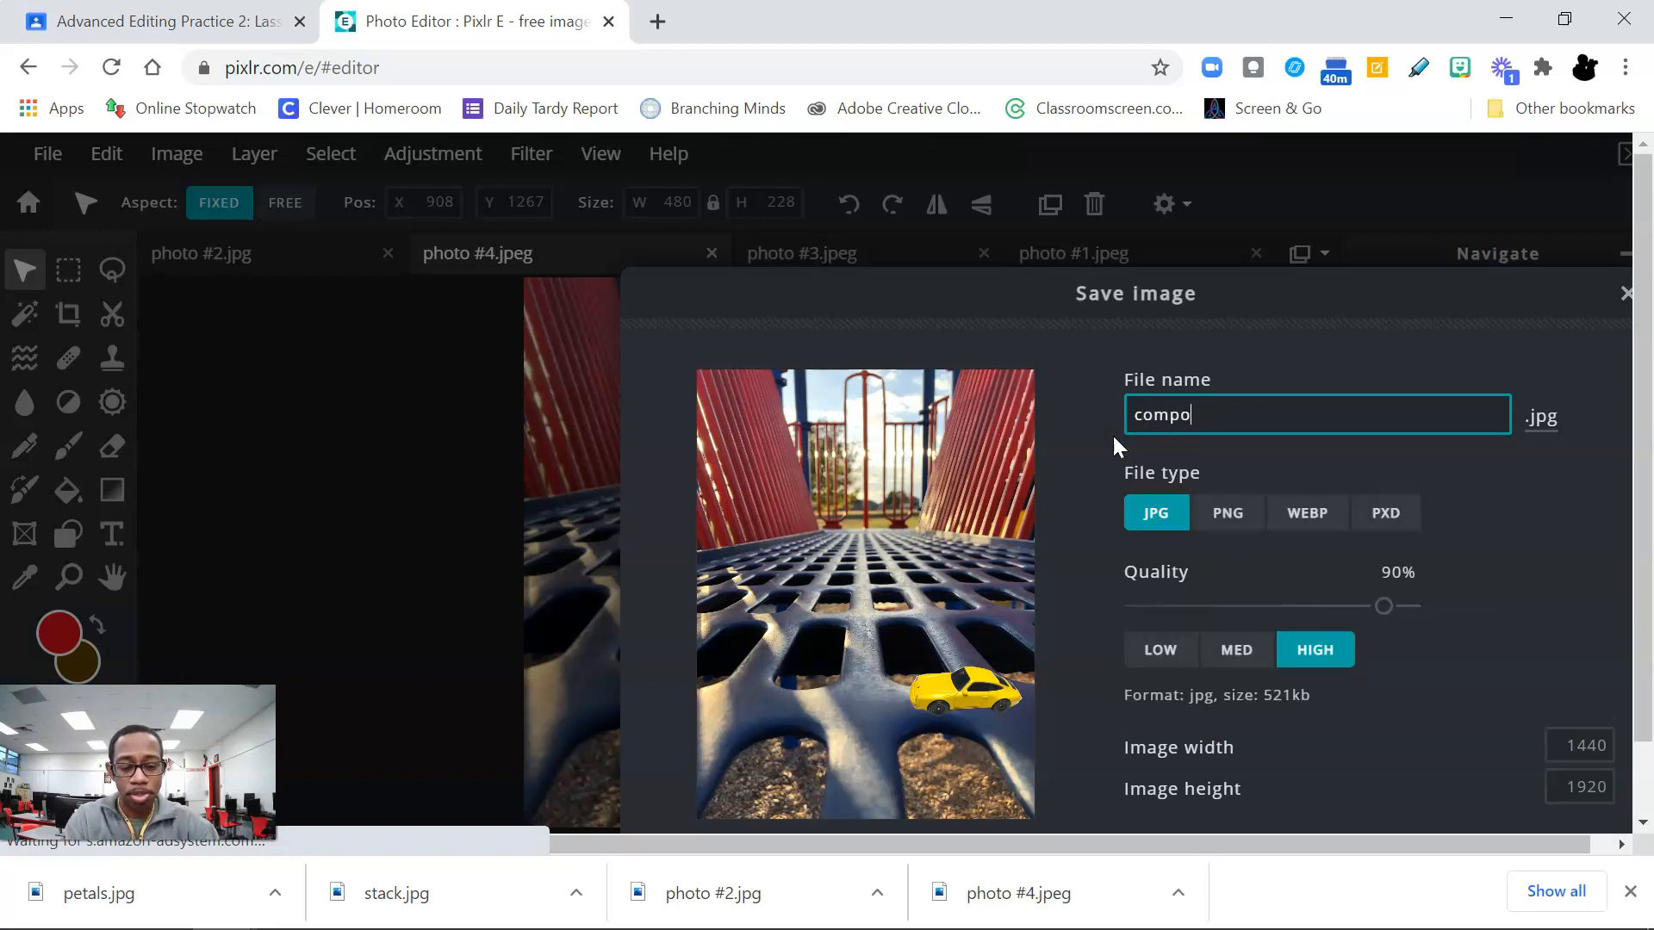
pyautogui.write('site')
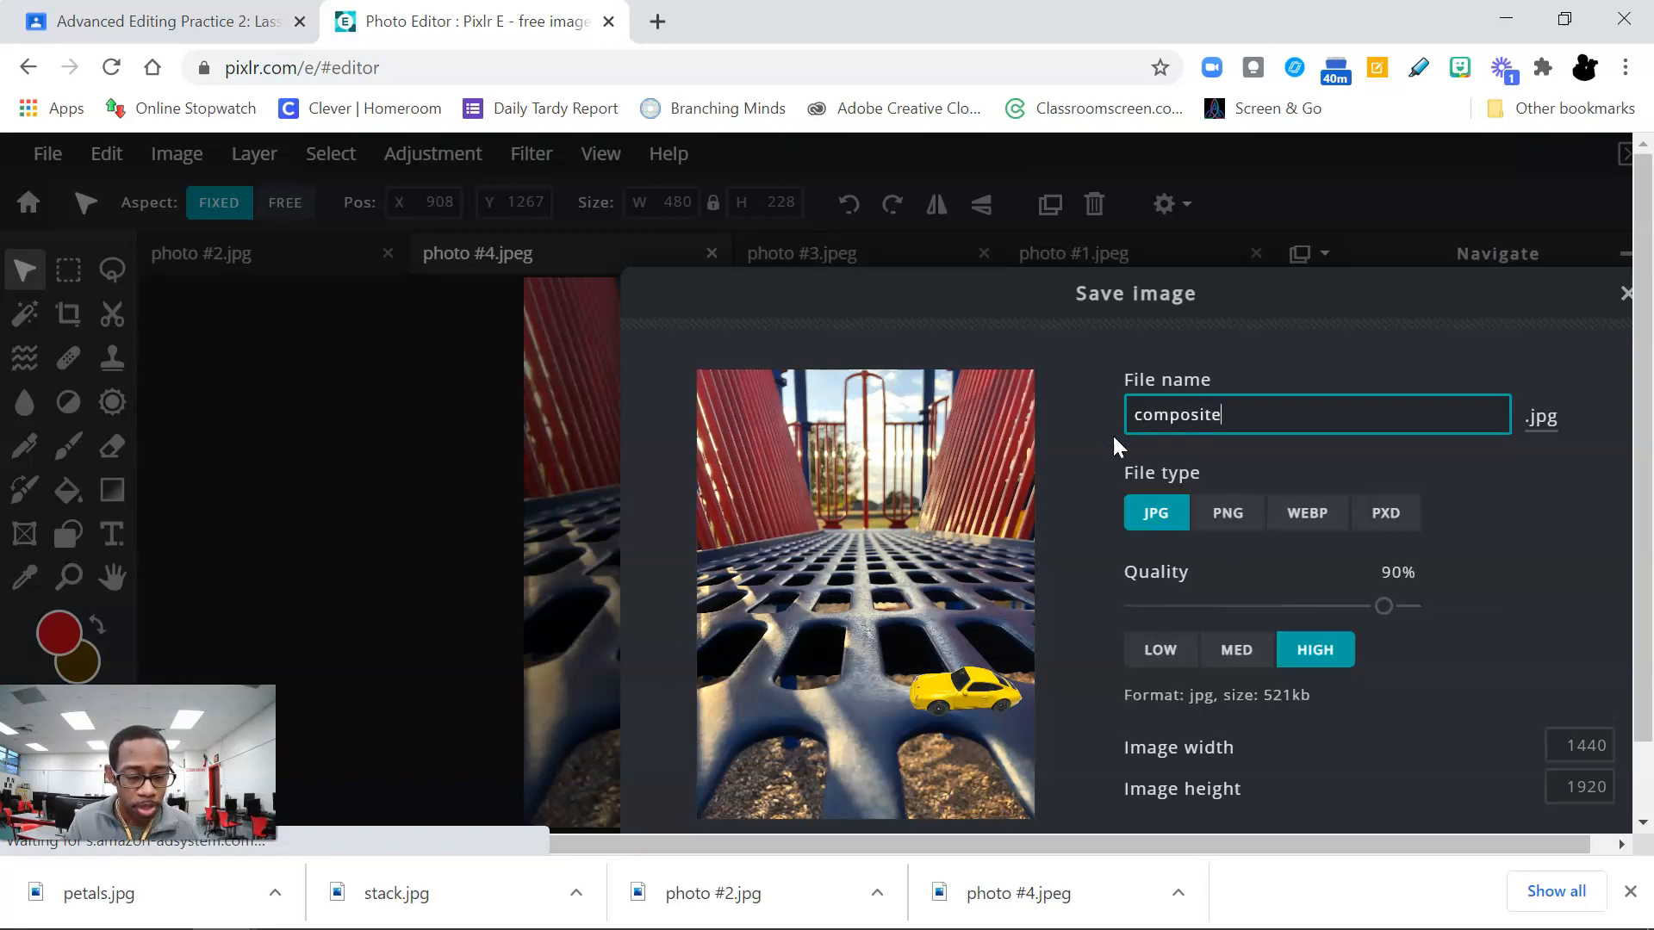
pyautogui.press('Return')
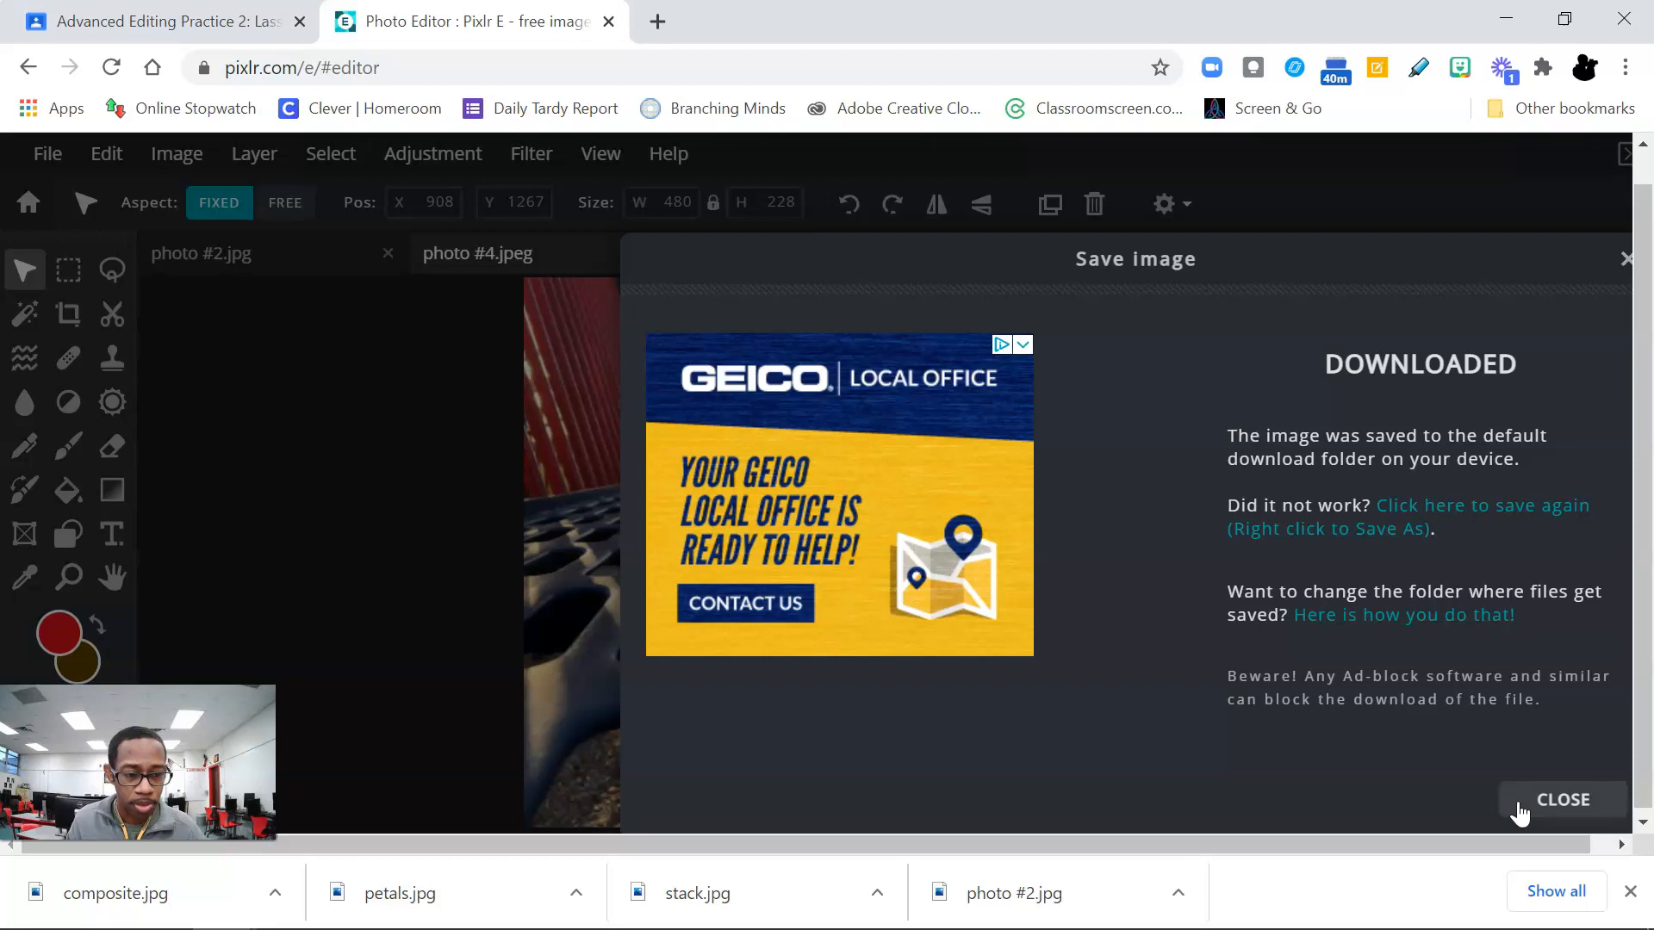
pyautogui.click(1517, 806)
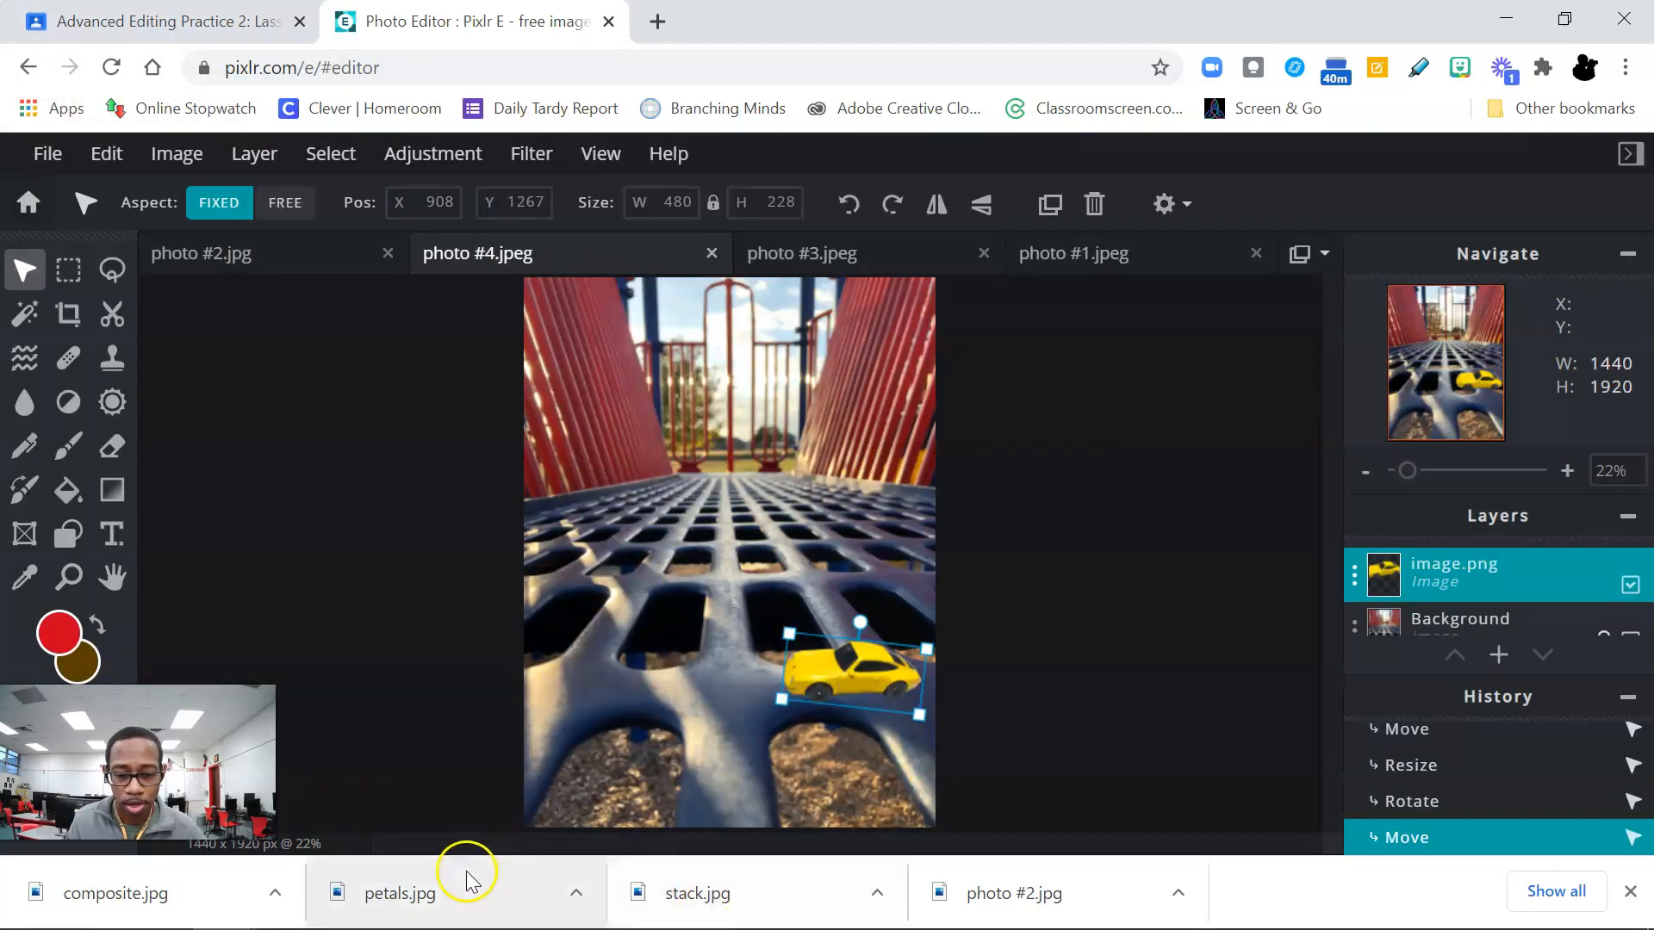
# Step: Switch to the Google Classroom assignment and review its instructions and attached photos
pyautogui.click(173, 21)
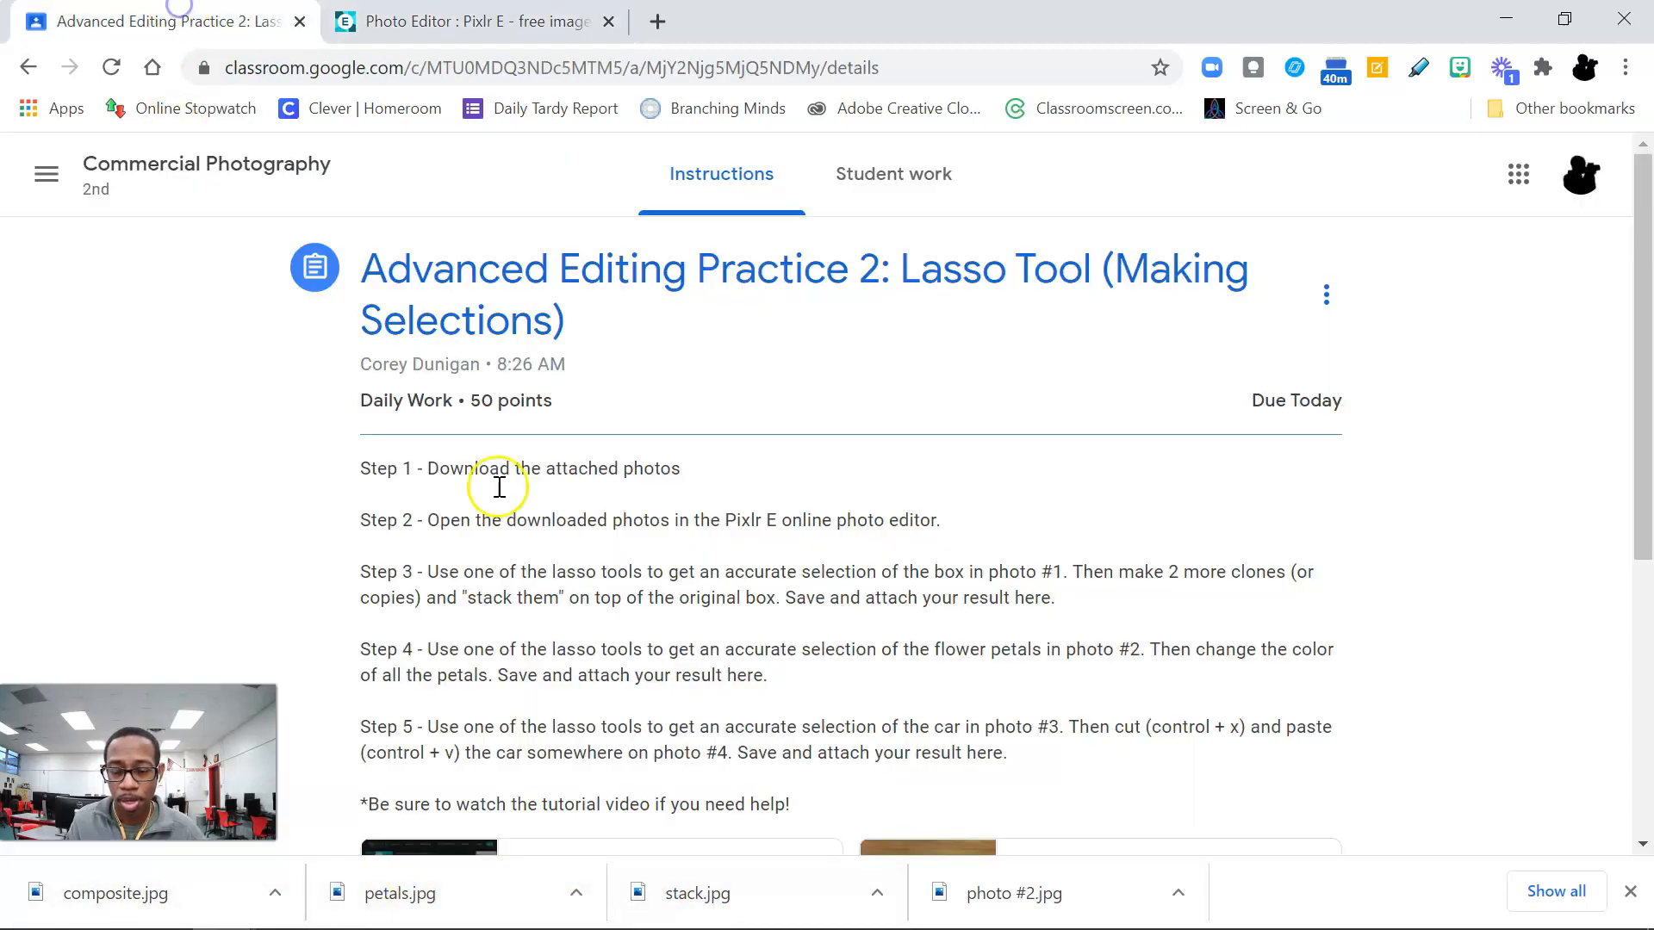
pyautogui.scroll(-2, 736, 699)
pyautogui.scroll(-3, 737, 699)
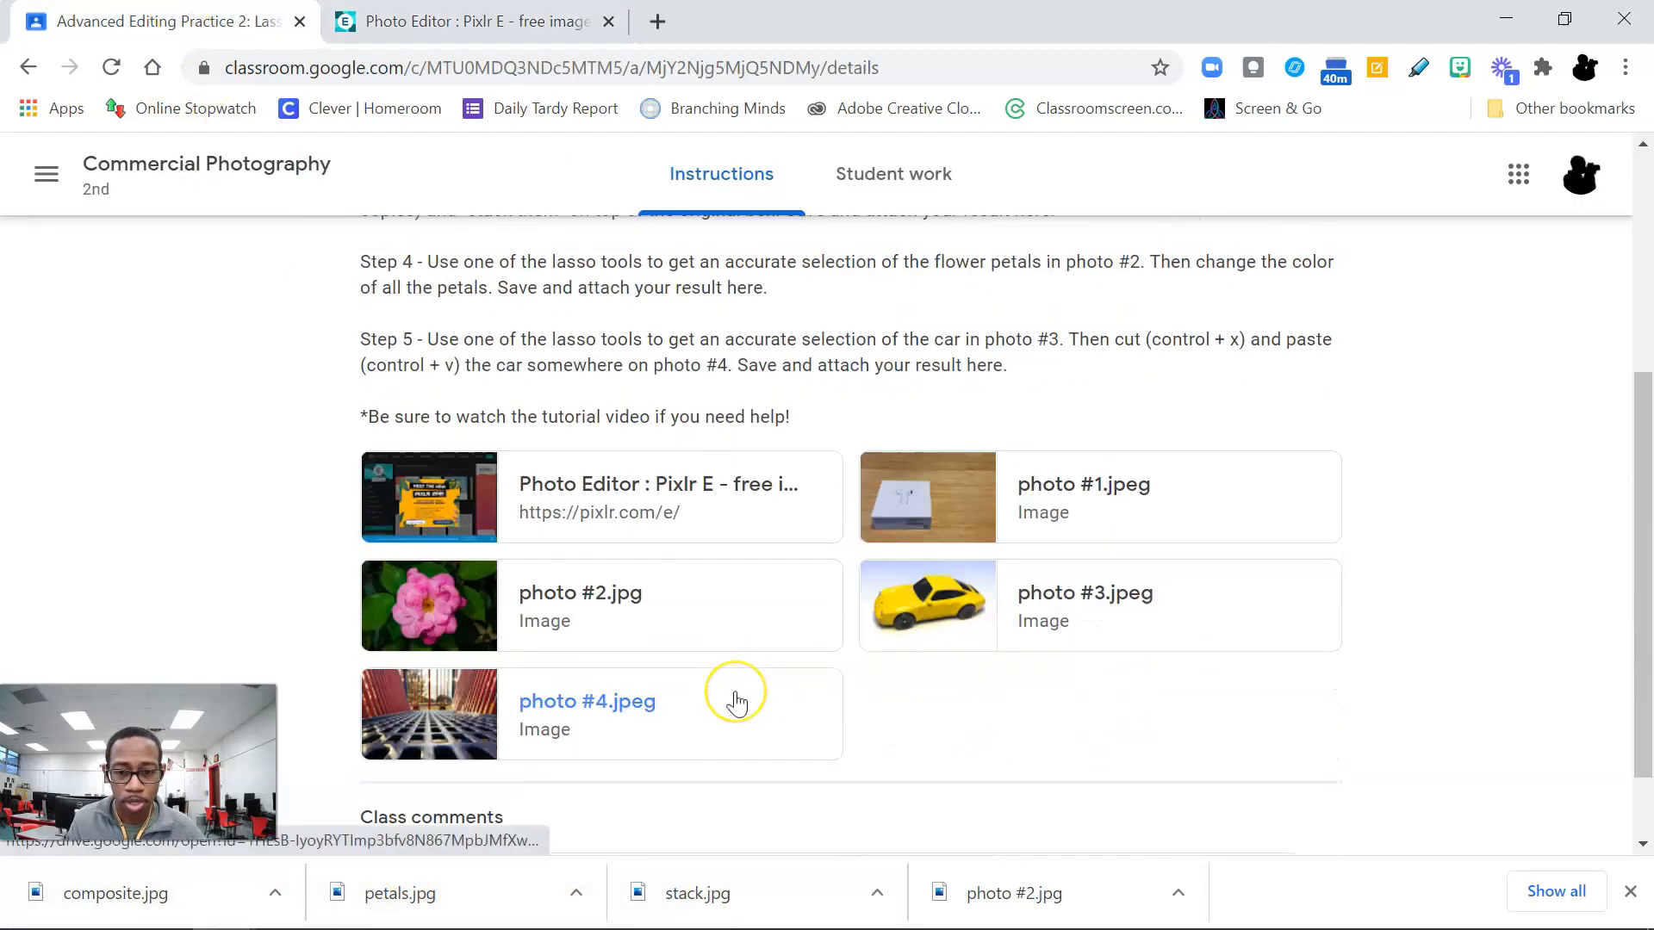
pyautogui.scroll(5, 737, 699)
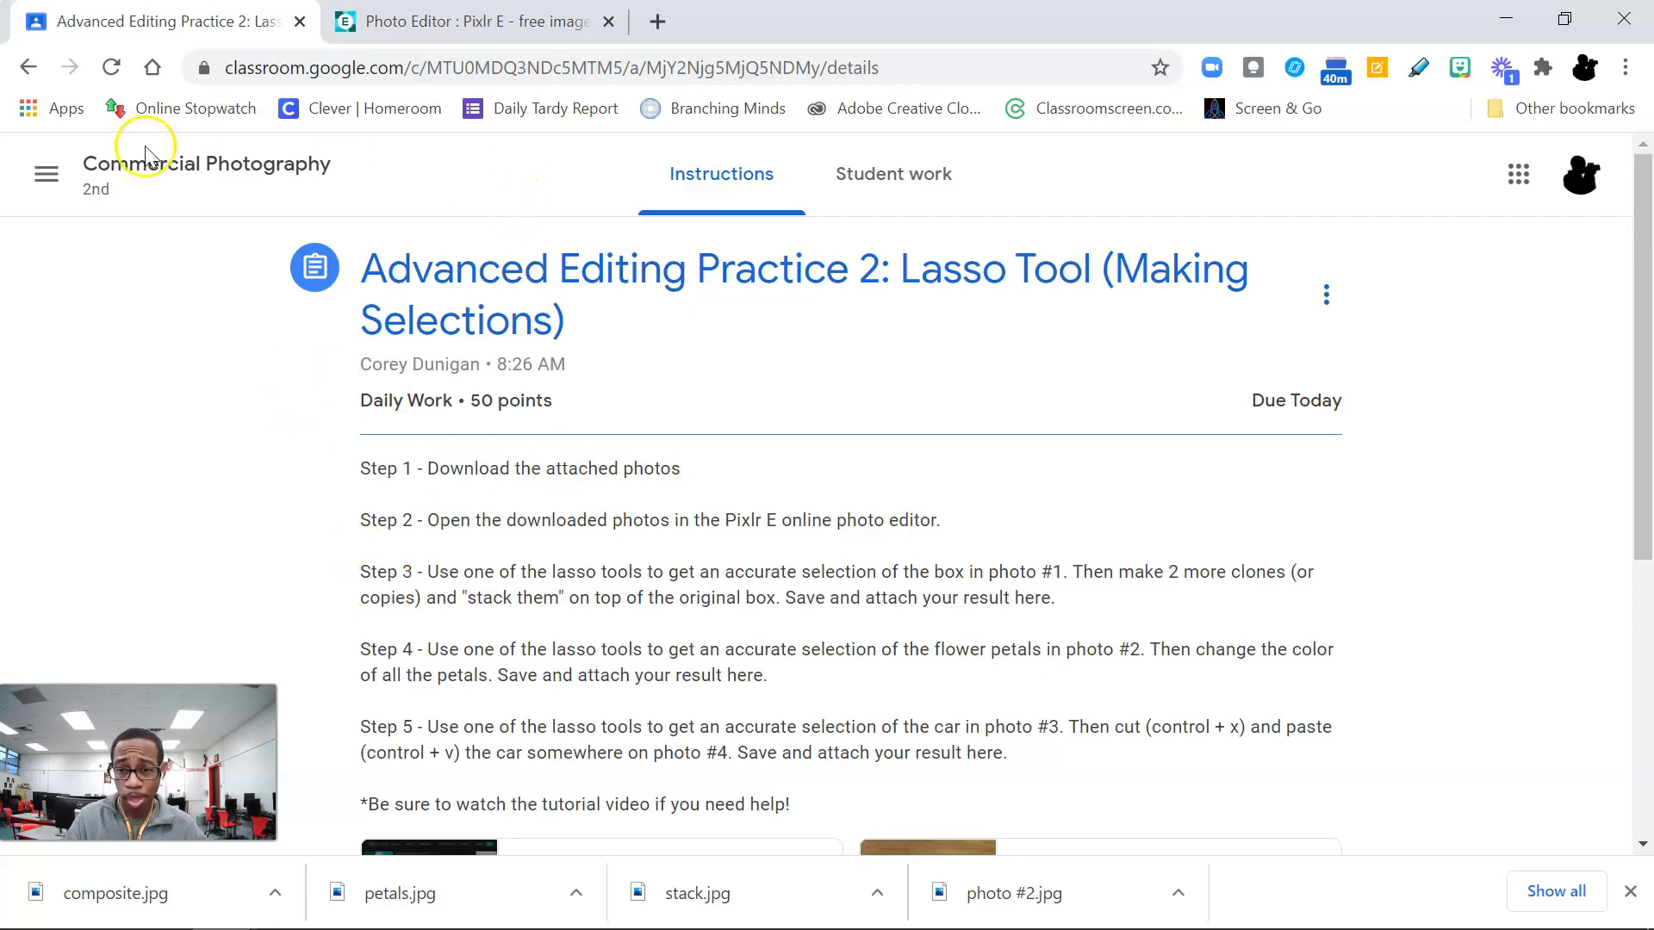
# Step: Go to the Commercial Photography class stream and view the remote day Zoom schedule image attached to the Feb 4 announcement
pyautogui.click(284, 168)
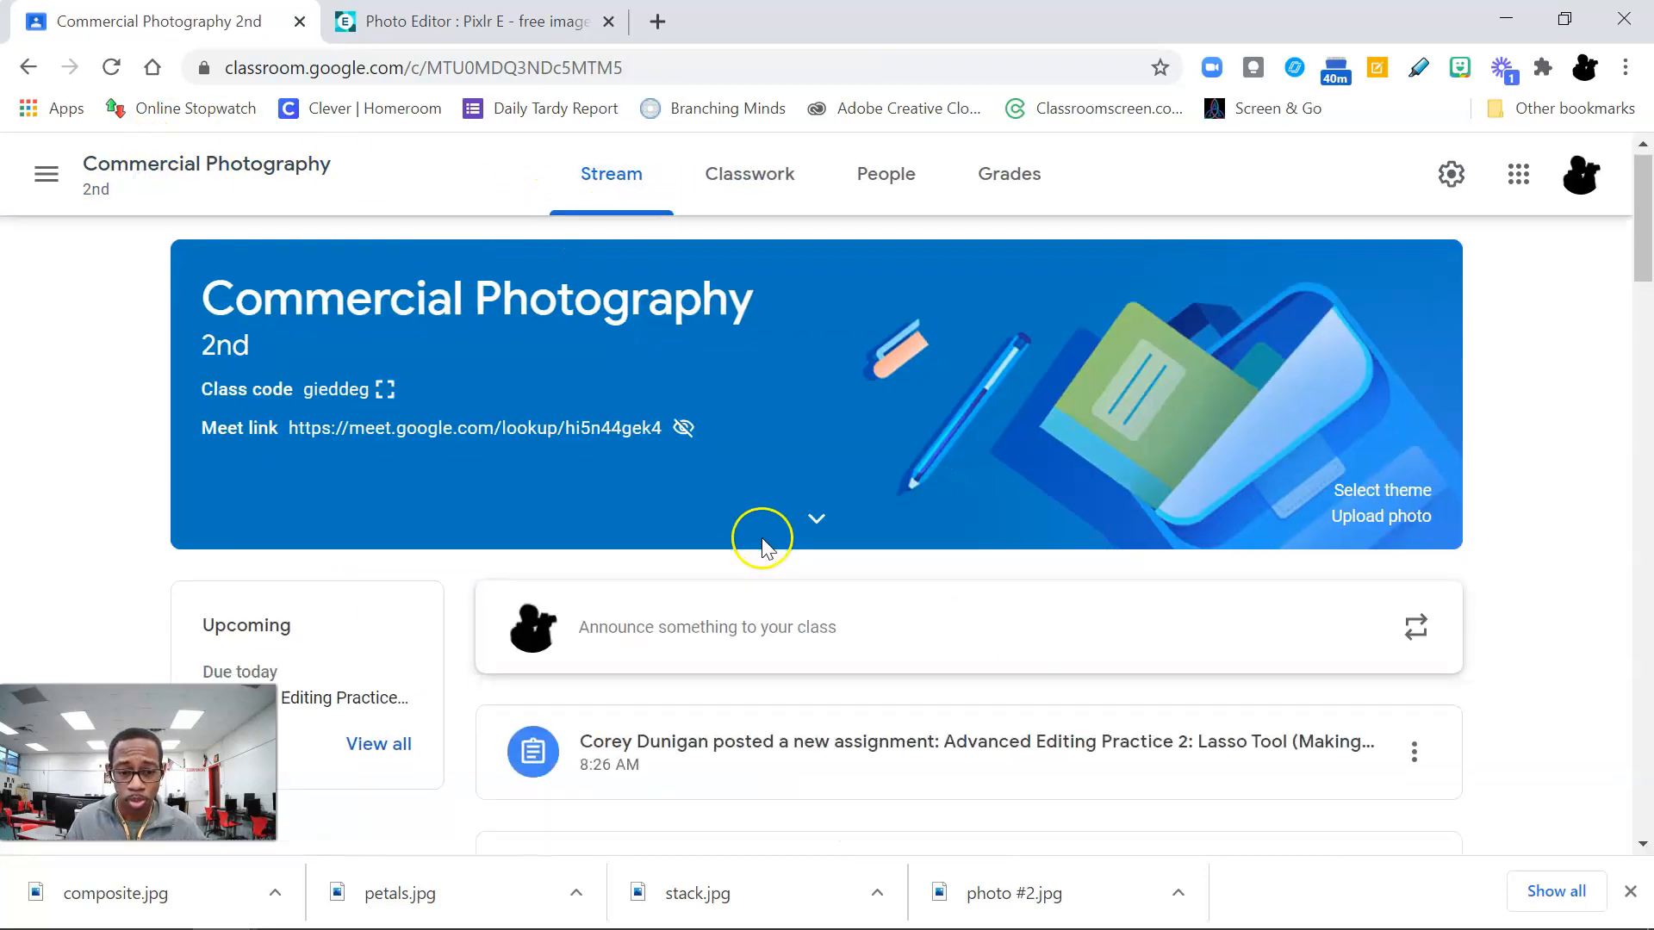
pyautogui.scroll(-4, 763, 542)
pyautogui.scroll(-1, 765, 532)
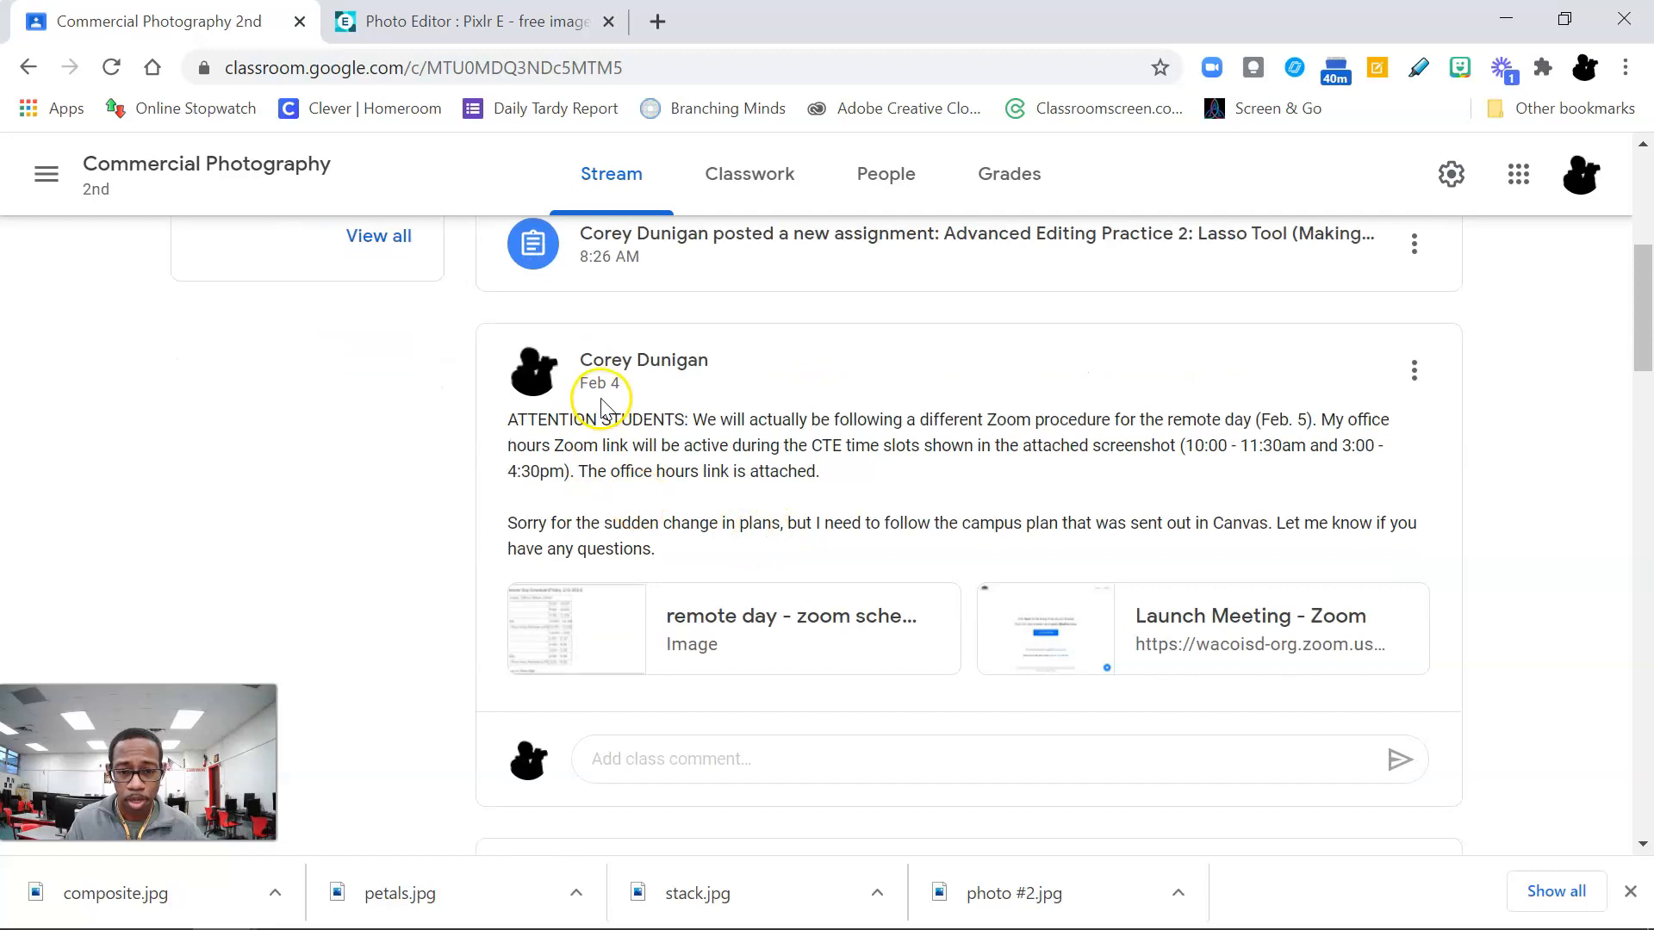
pyautogui.click(765, 628)
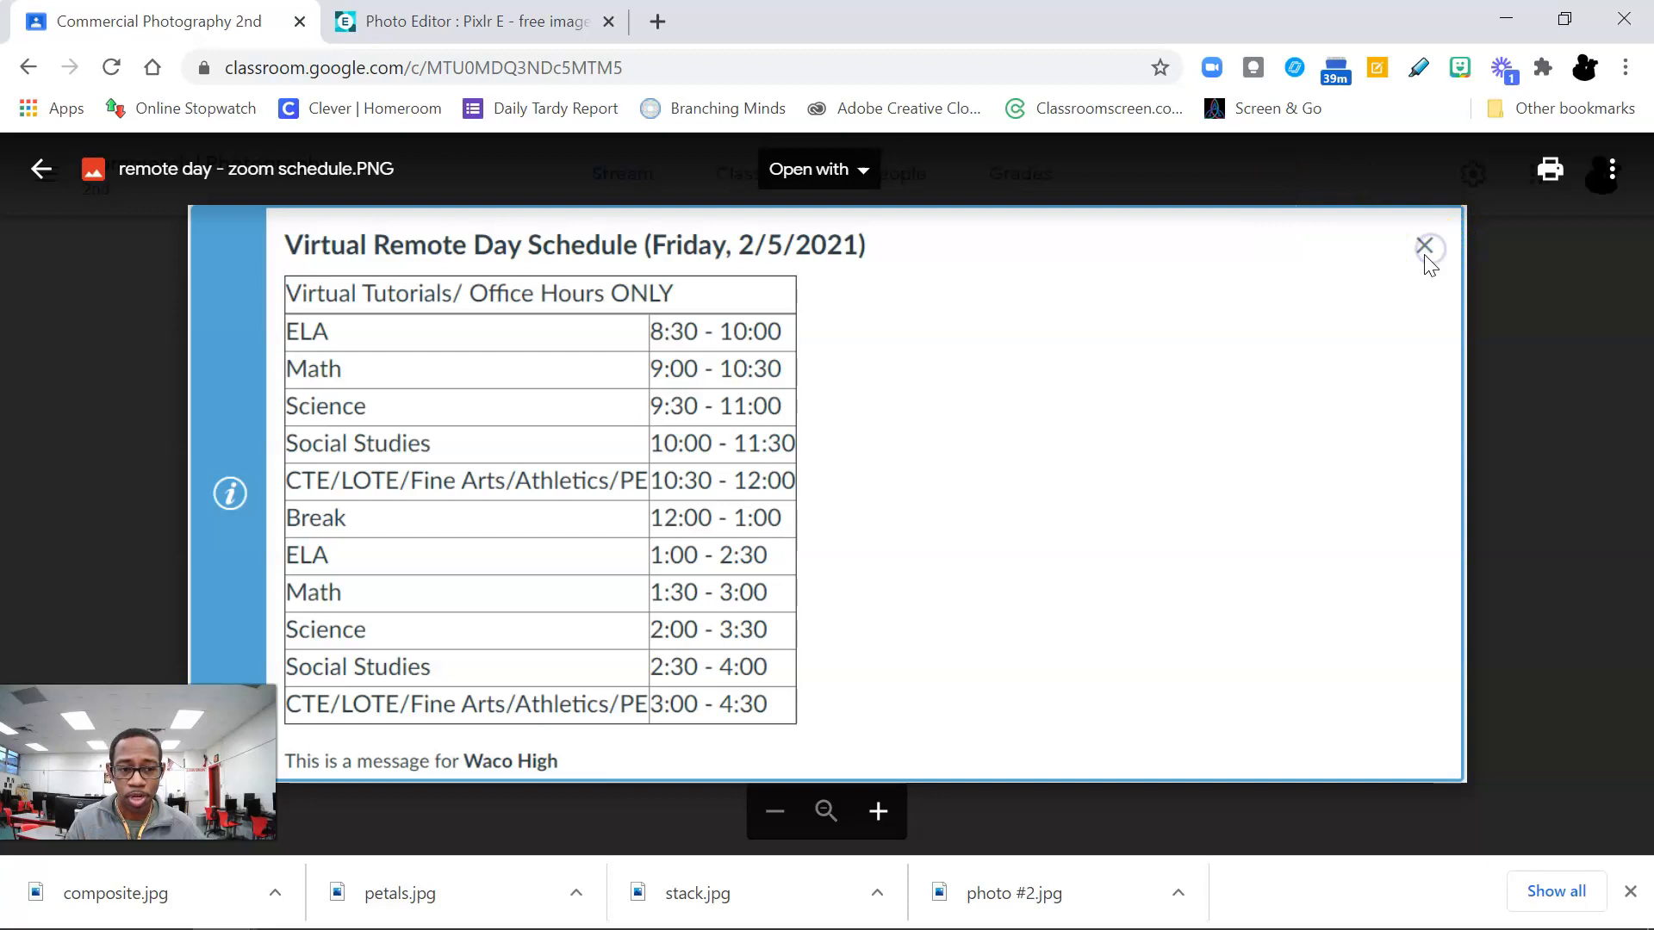
pyautogui.click(1494, 329)
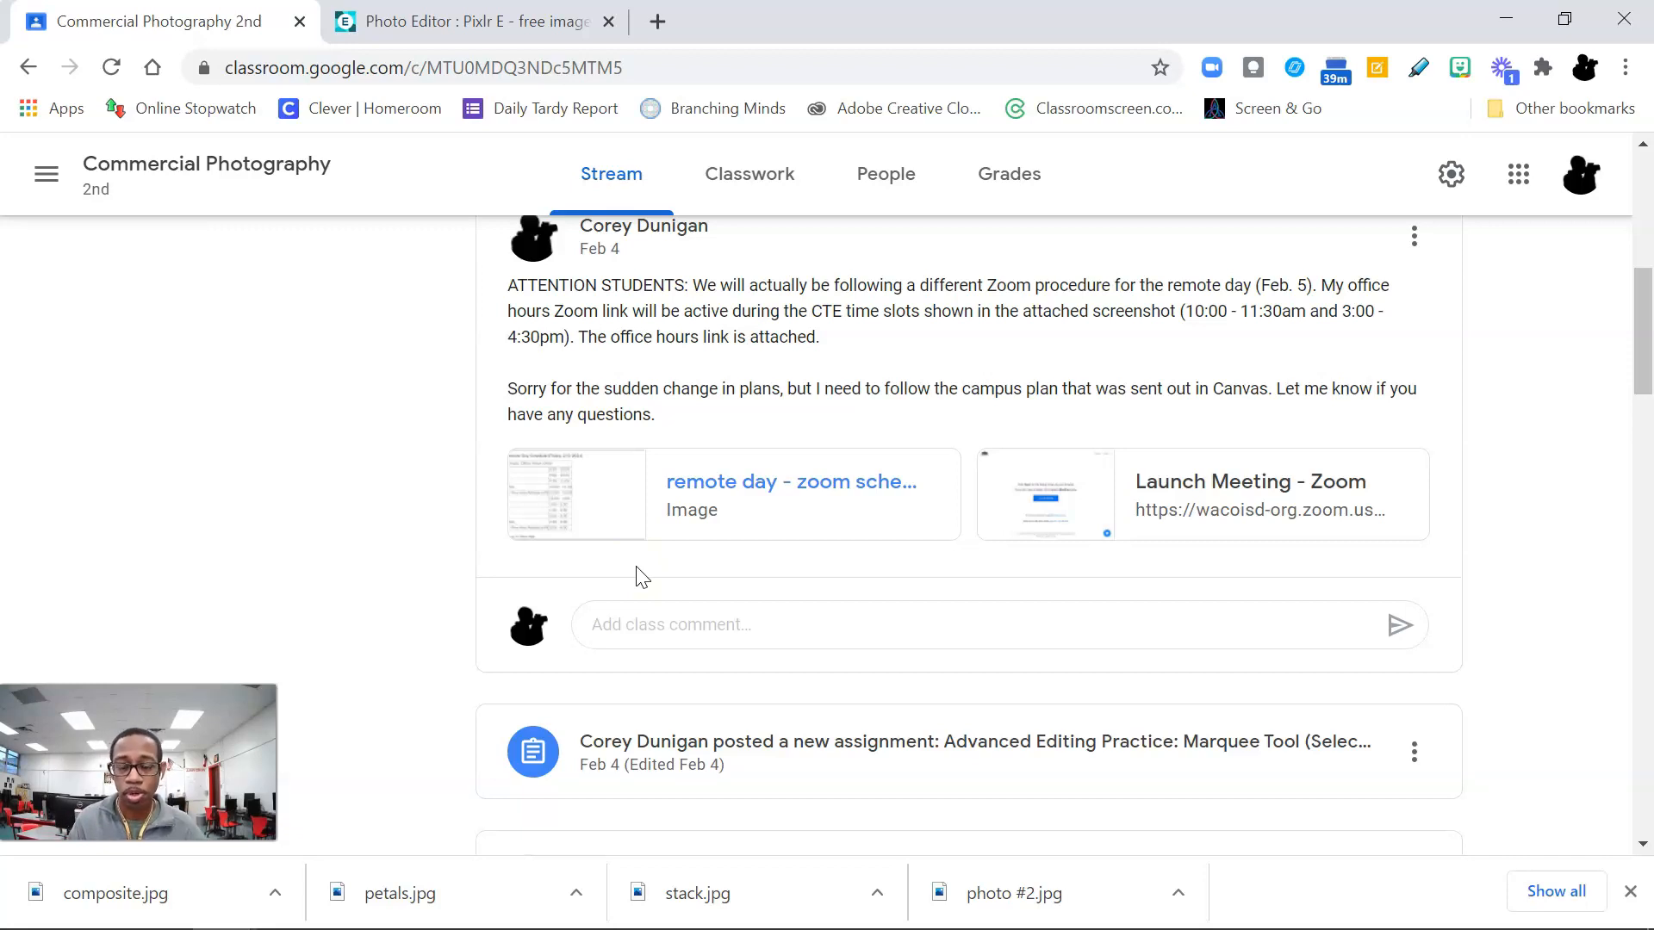
pyautogui.scroll(6, 342, 627)
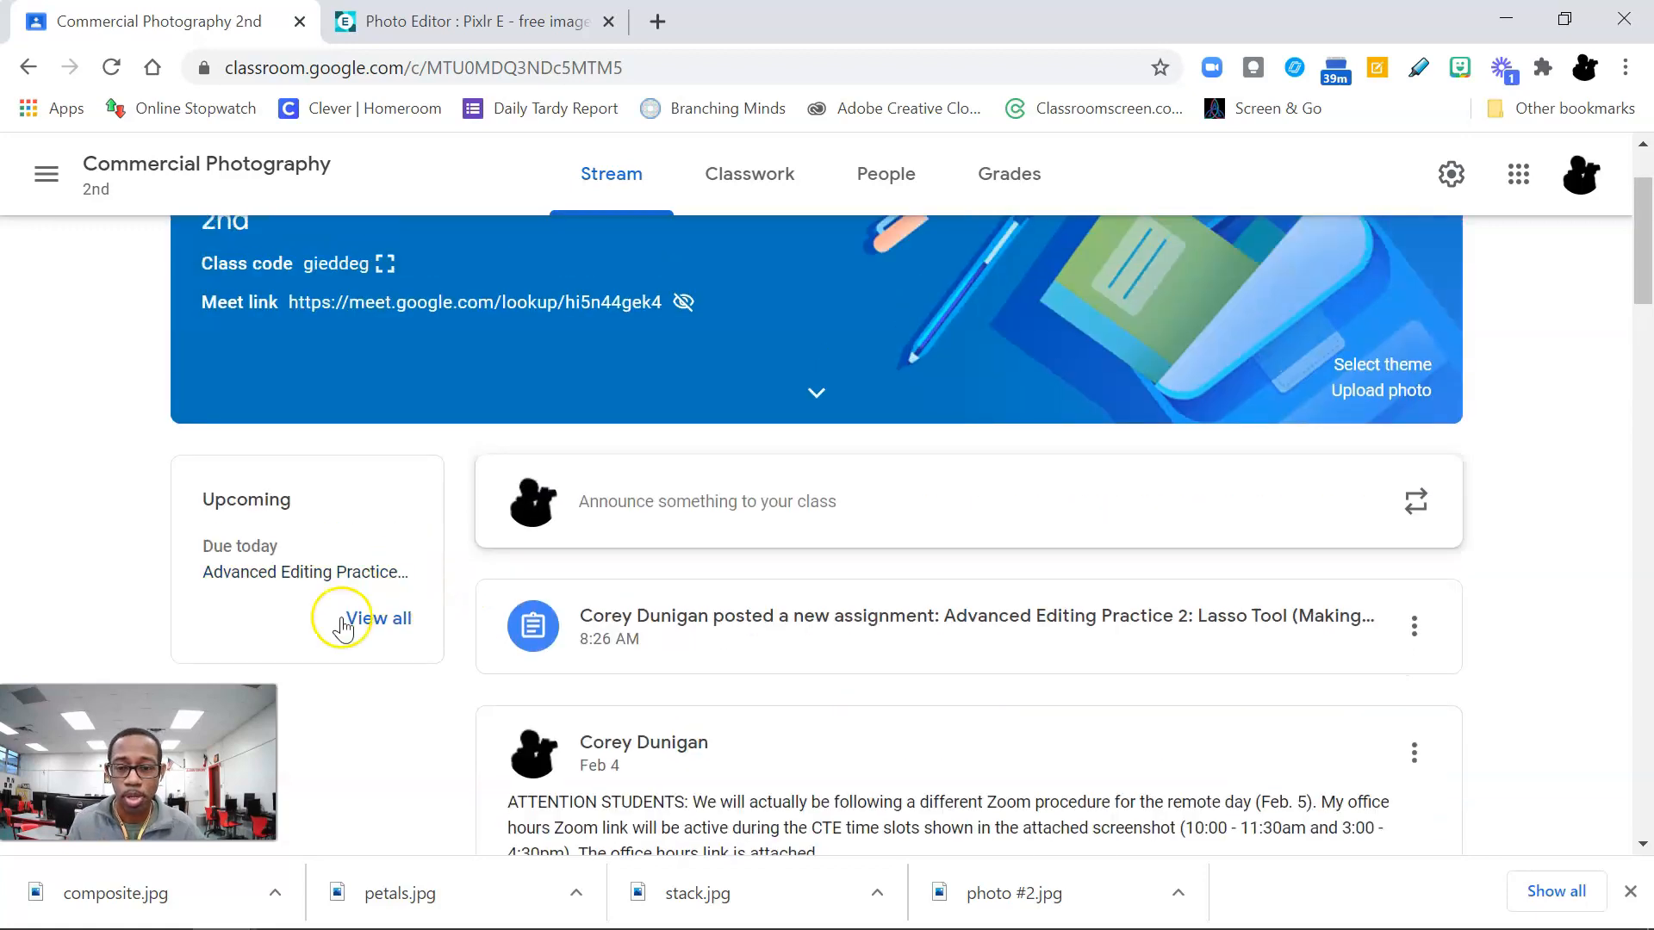